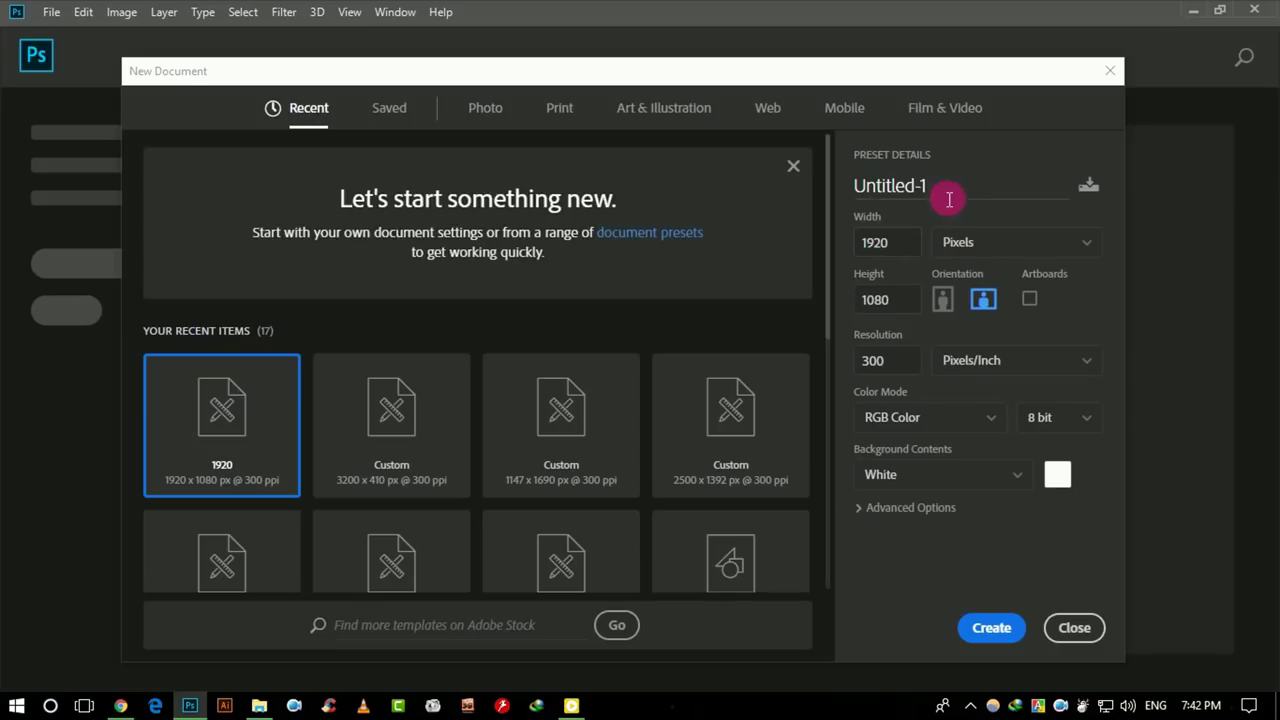
# Create a 1500 × 555 px, 300 ppi blank document named 'Facebook Cover Design'.
pyautogui.doubleClick(949, 199)
pyautogui.write('Facebook Cover Design')
pyautogui.write('555')
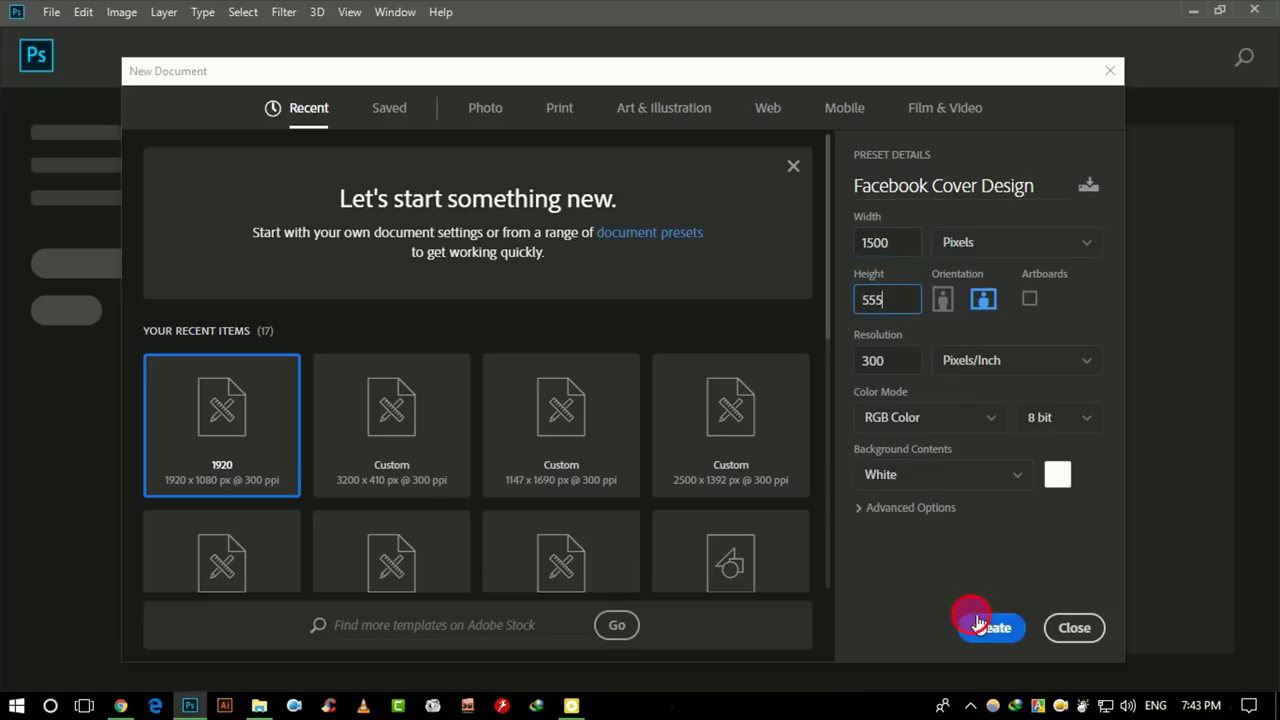
pyautogui.click(978, 623)
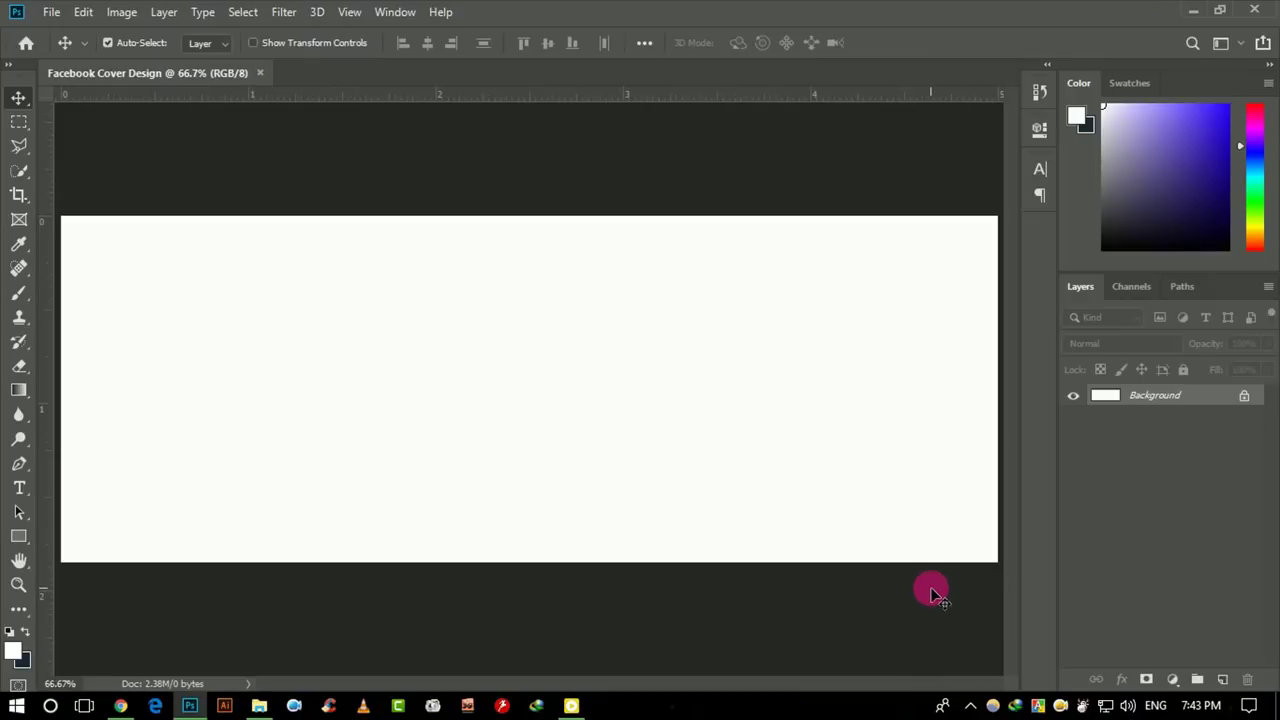
# Draw a square, fill it light grey c0bfbf, and move it near the canvas centre.
pyautogui.click(19, 537)
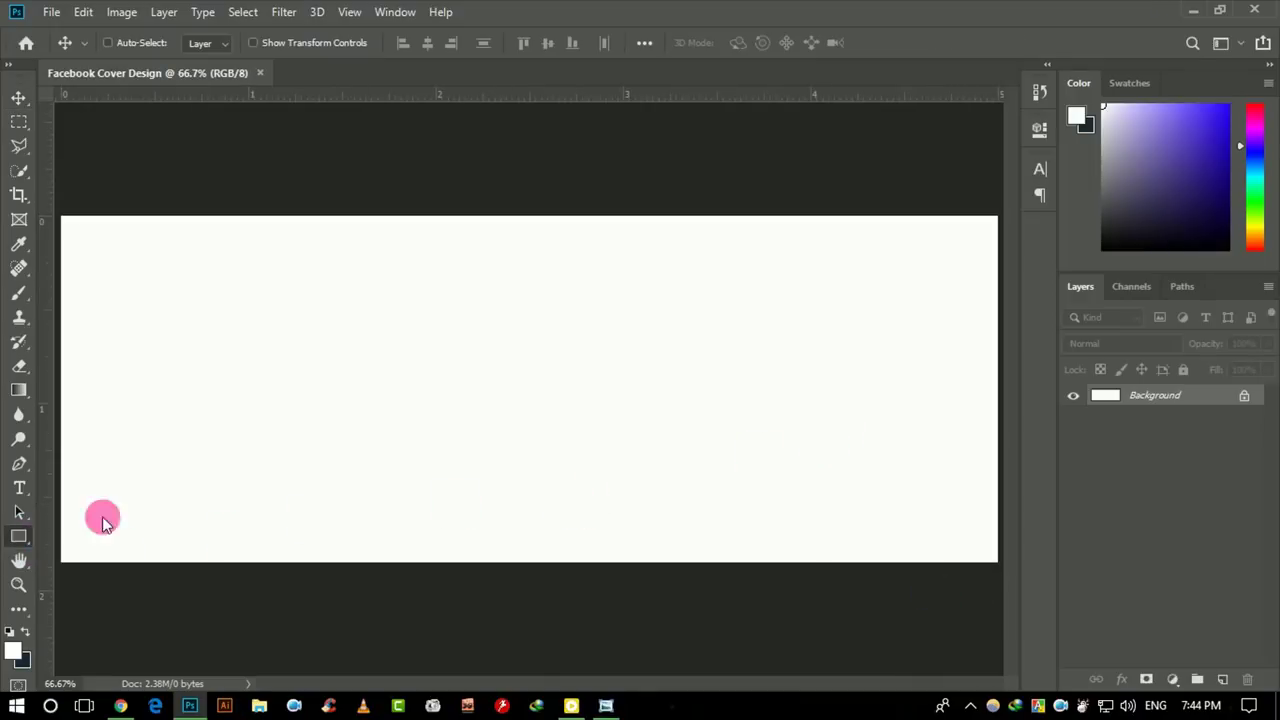
pyautogui.moveTo(303, 317)
pyautogui.mouseDown()
pyautogui.moveTo(410, 405)
pyautogui.moveTo(400, 400)
pyautogui.mouseUp()
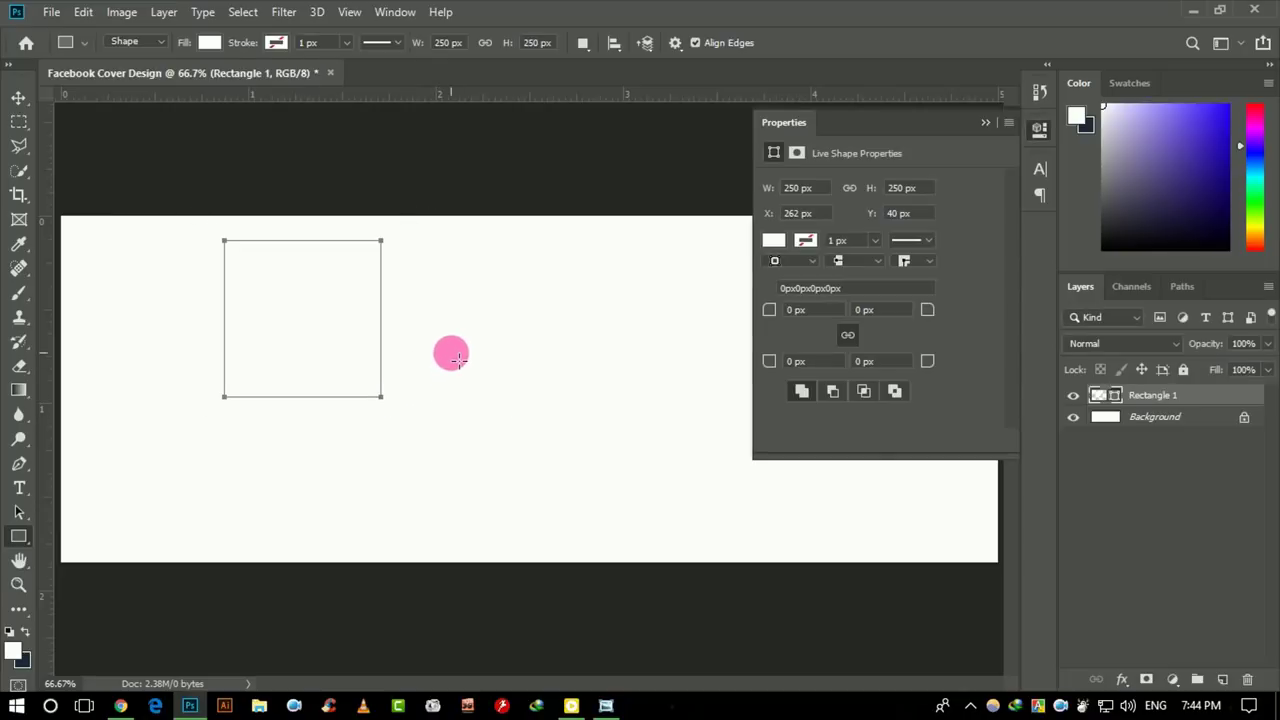
pyautogui.doubleClick(1106, 396)
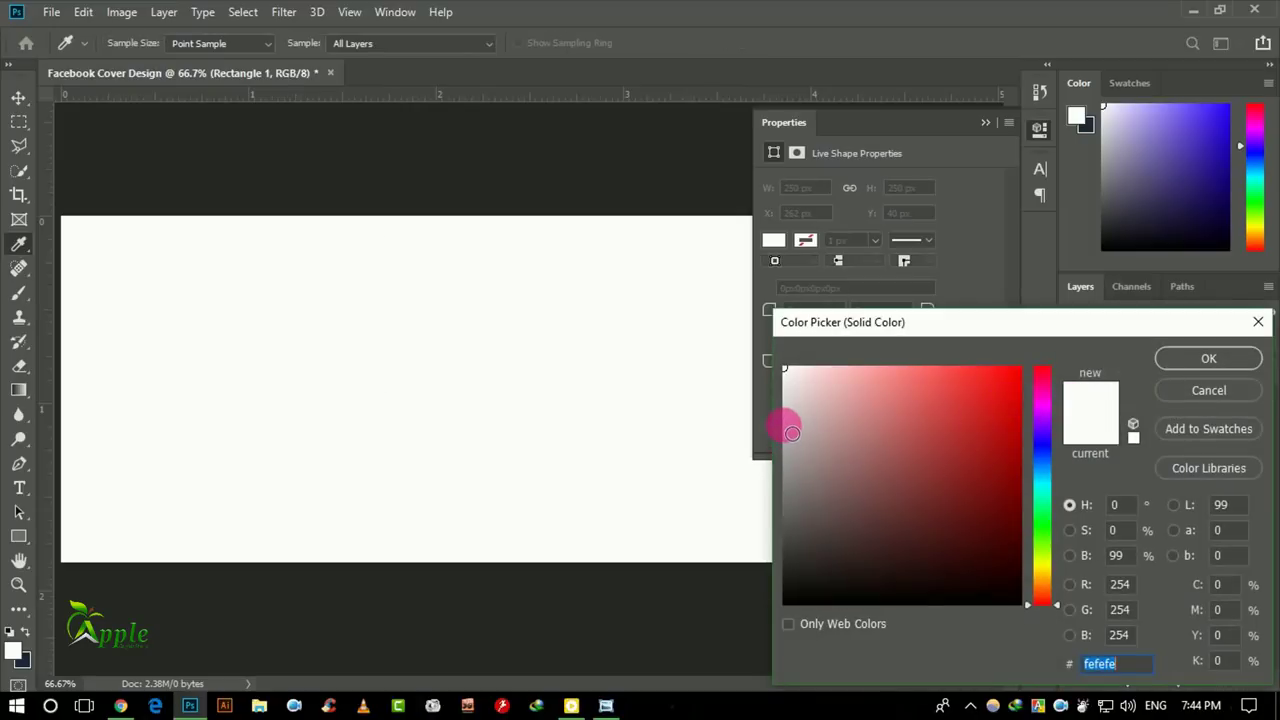
pyautogui.click(785, 425)
pyautogui.click(1190, 362)
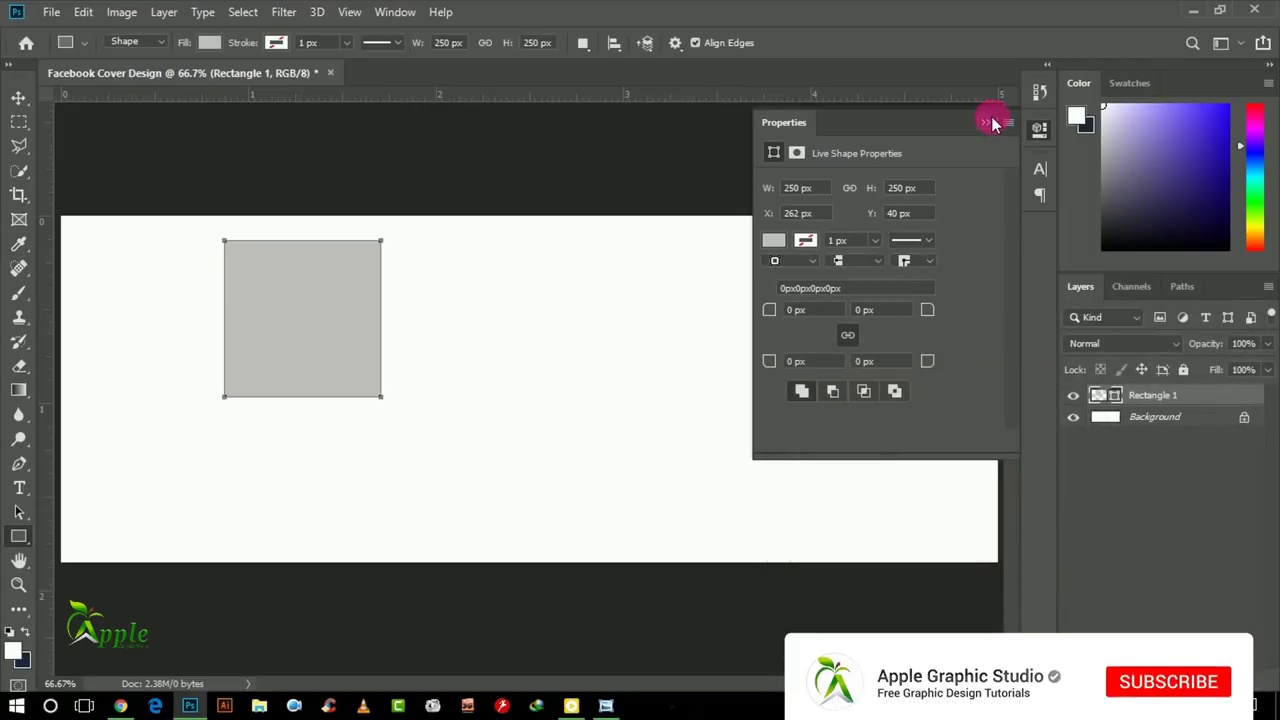
pyautogui.click(987, 120)
pyautogui.click(19, 96)
pyautogui.moveTo(311, 274); pyautogui.dragTo(529, 334)
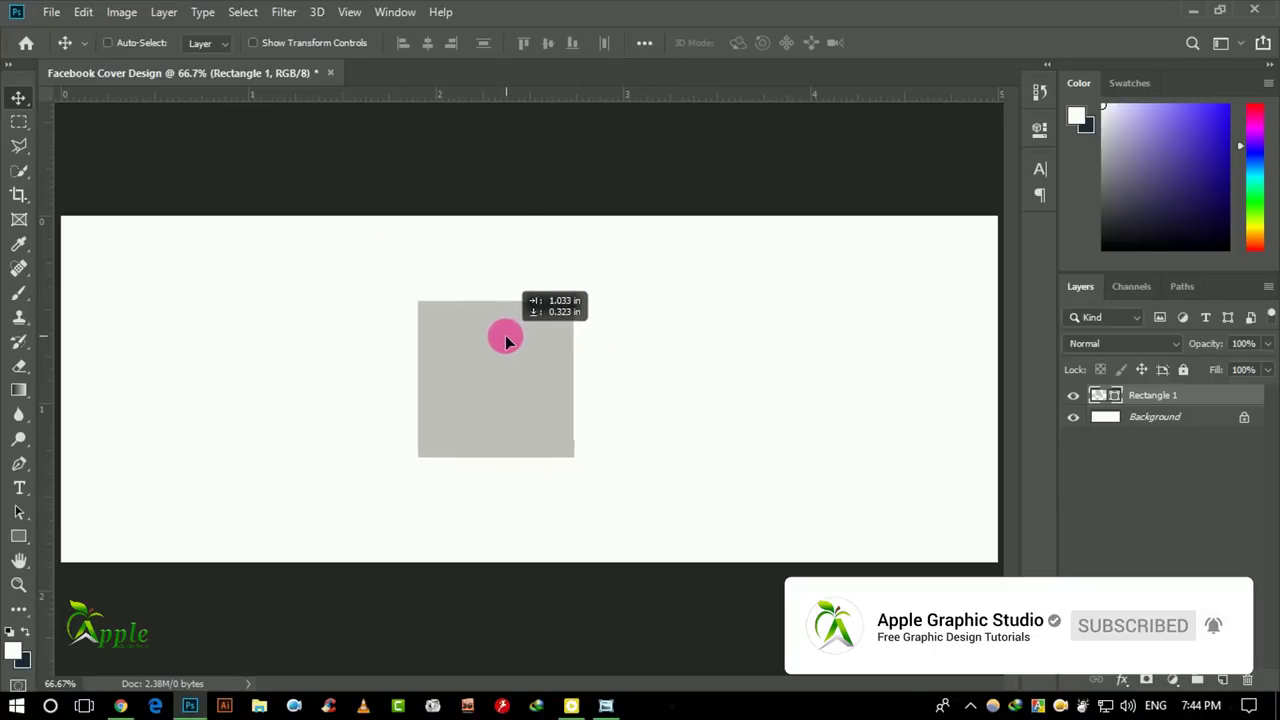
pyautogui.moveTo(530, 340); pyautogui.dragTo(502, 337)
# Duplicate the square layer three times and select the stacked square layers.
pyautogui.moveTo(1197, 400); pyautogui.dragTo(1222, 679)
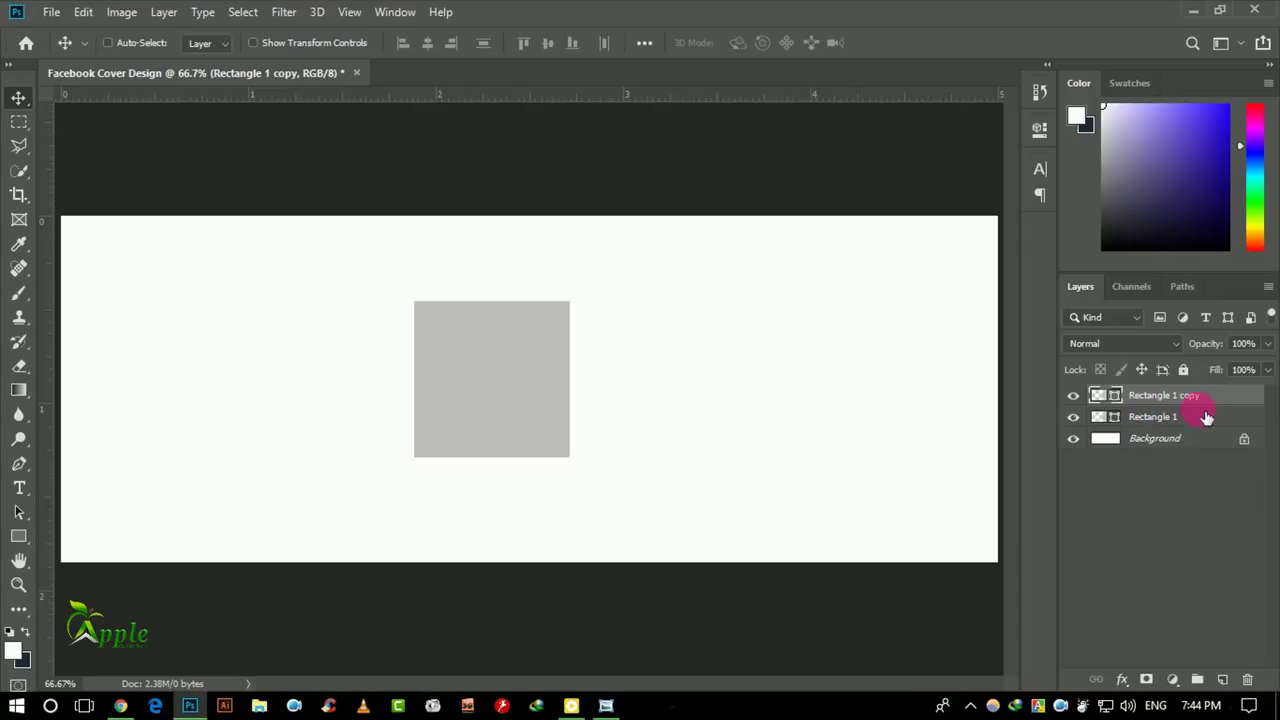
pyautogui.moveTo(1203, 402); pyautogui.dragTo(1222, 679)
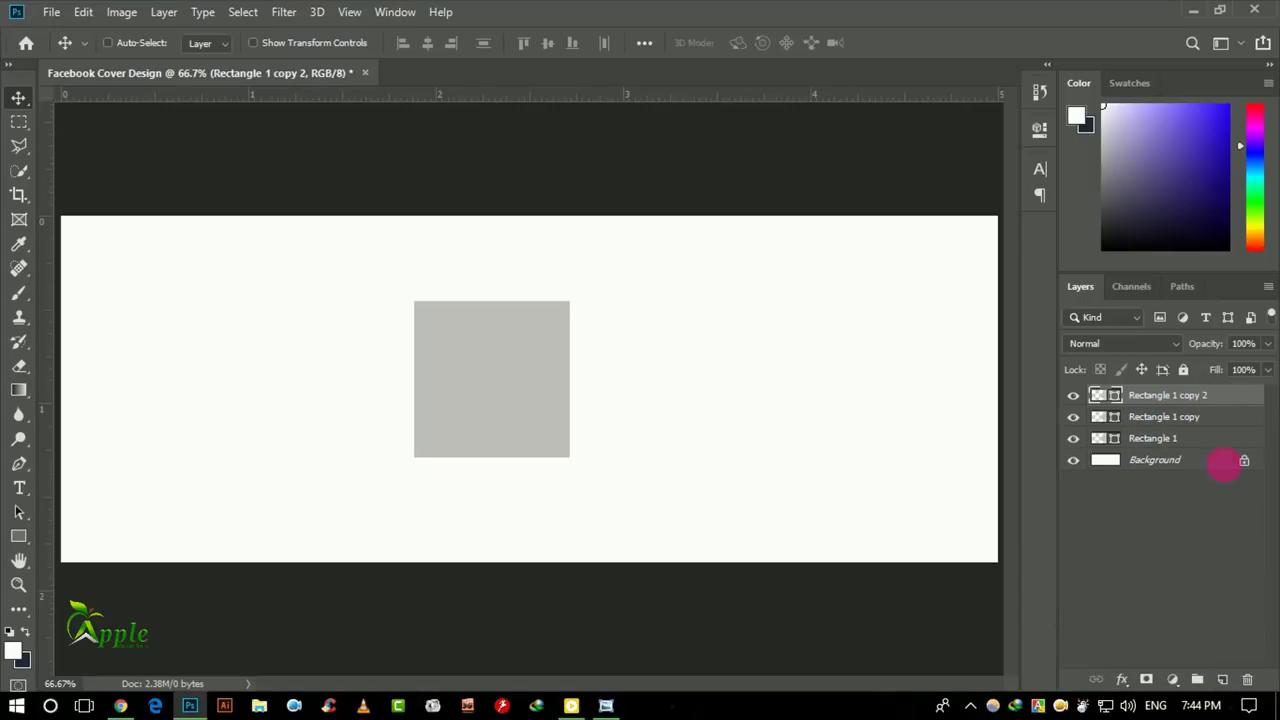
pyautogui.moveTo(1217, 411); pyautogui.dragTo(1222, 679)
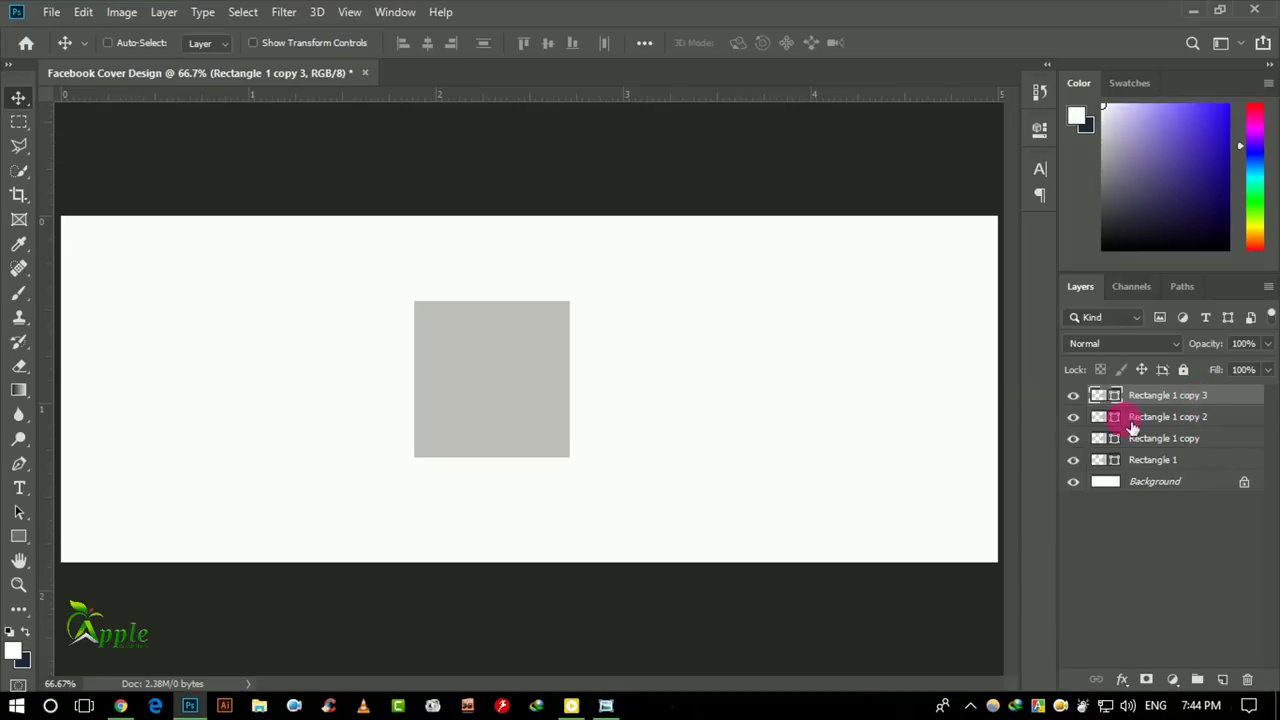
pyautogui.keyDown('shift'); pyautogui.click(1200, 440); pyautogui.keyUp('shift')
pyautogui.keyDown('shift'); pyautogui.click(1190, 460); pyautogui.keyUp('shift')
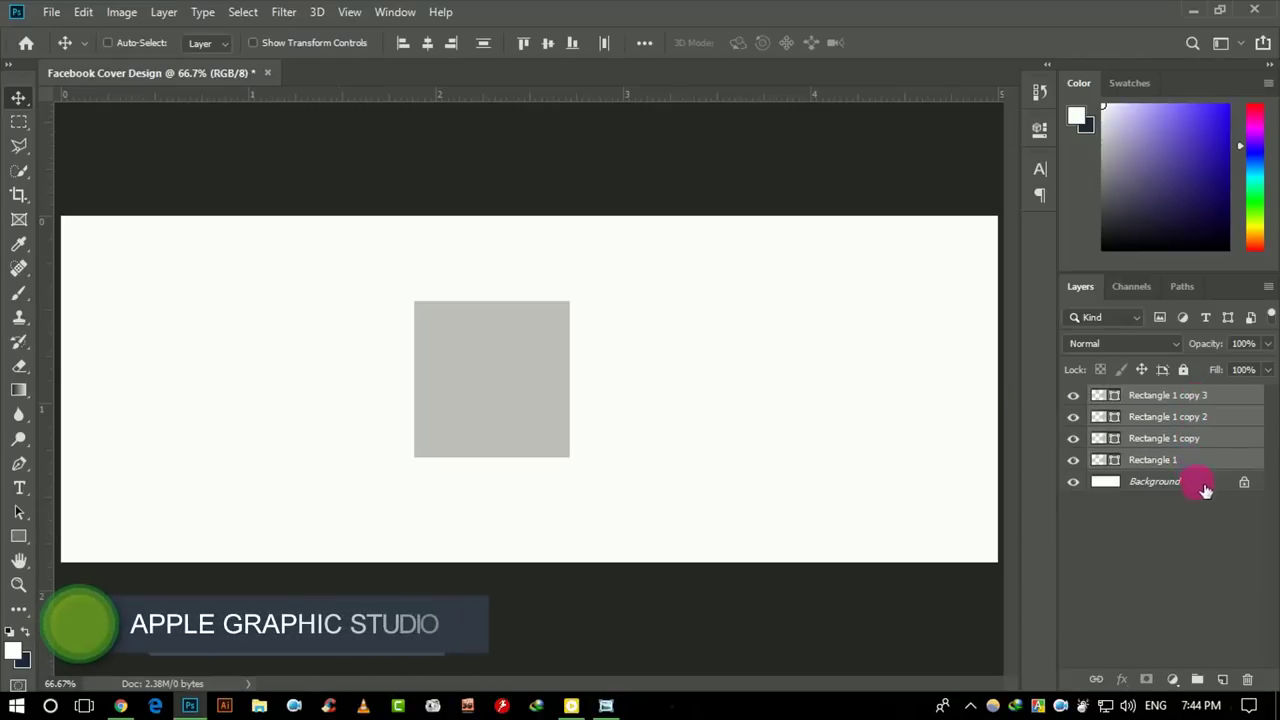
# Move the stacked squares left, then duplicate Rectangle 1 copy 3 and move it right.
pyautogui.moveTo(536, 362)
pyautogui.mouseDown()
pyautogui.moveTo(274, 357)
pyautogui.moveTo(246, 376)
pyautogui.mouseUp()
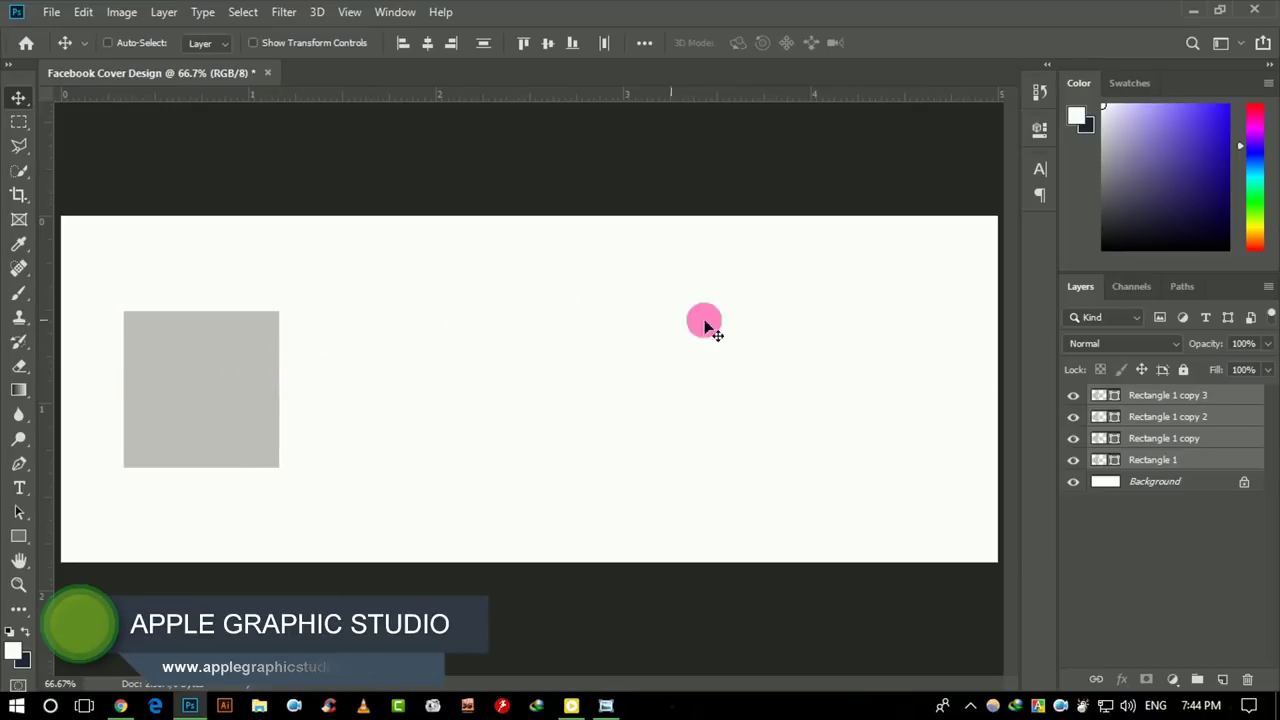
pyautogui.click(1252, 403)
pyautogui.moveTo(1254, 410); pyautogui.dragTo(1232, 679)
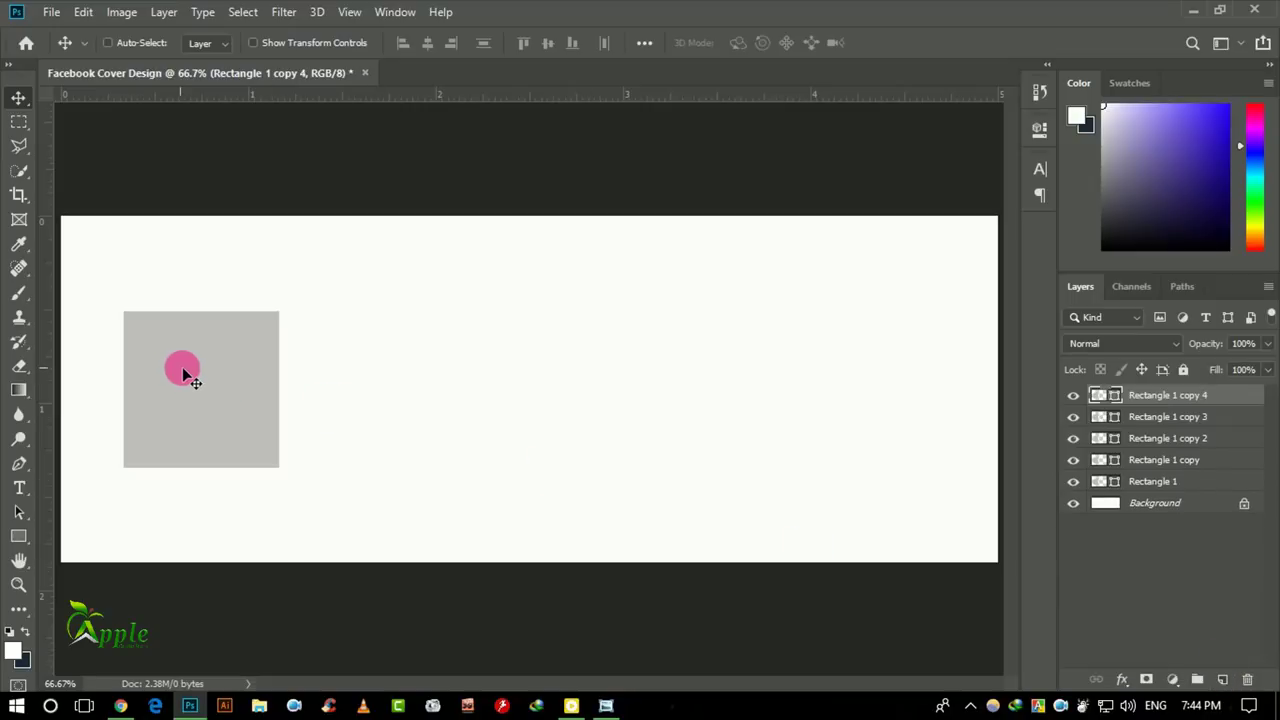
pyautogui.moveTo(185, 374); pyautogui.dragTo(418, 374)
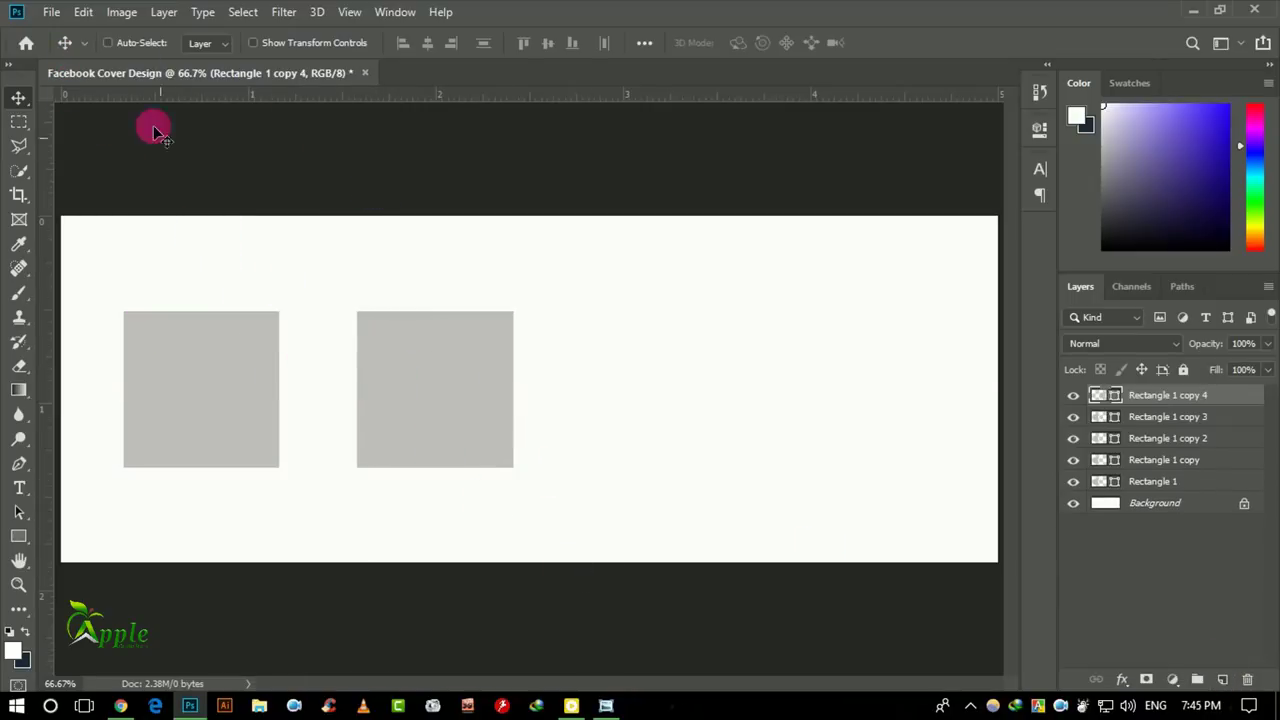
# Free Transform the new copy into a large grey panel across most of the canvas.
pyautogui.click(84, 13)
pyautogui.click(218, 418)
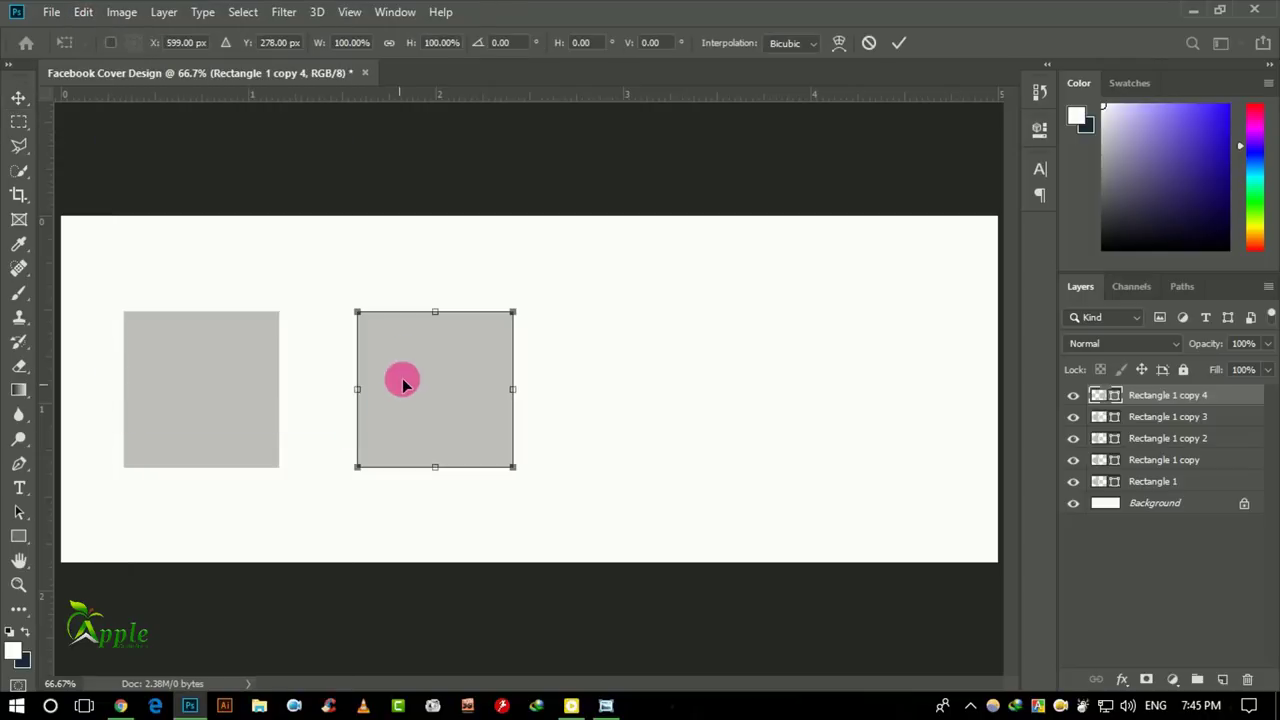
pyautogui.moveTo(512, 466); pyautogui.dragTo(652, 680)
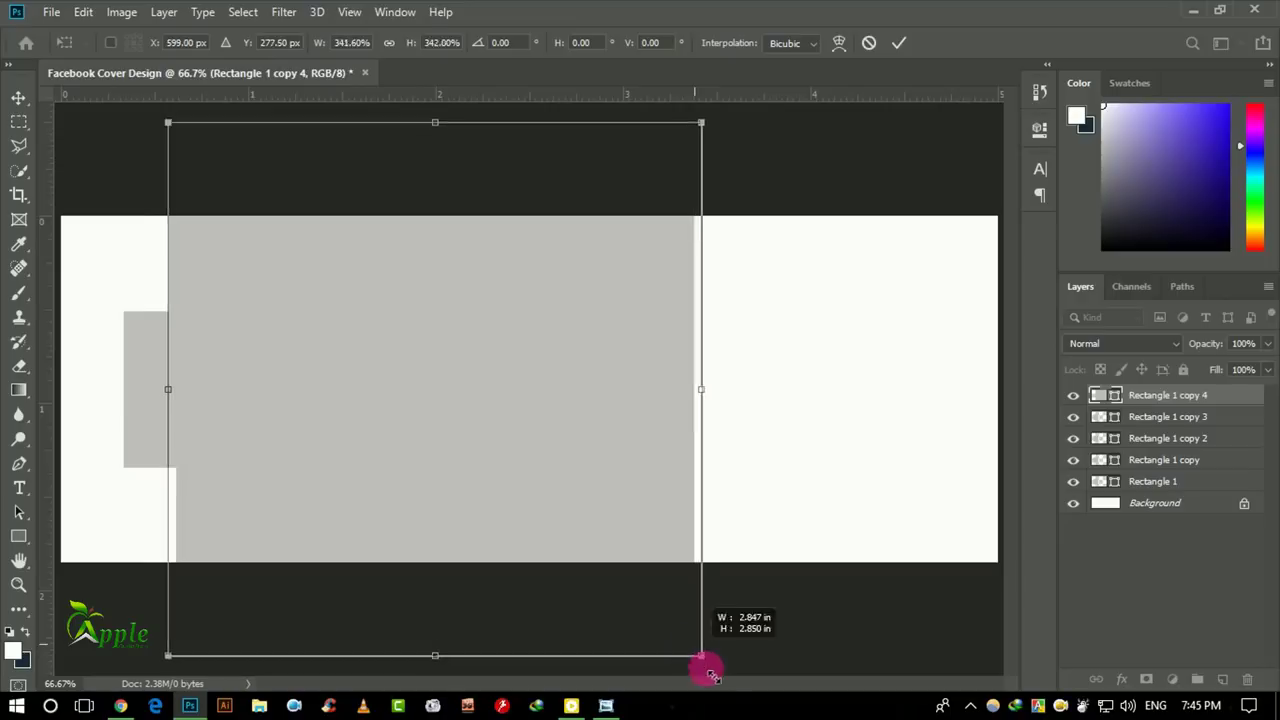
pyautogui.moveTo(692, 646); pyautogui.dragTo(766, 690)
pyautogui.moveTo(466, 320)
pyautogui.mouseDown()
pyautogui.moveTo(683, 433)
pyautogui.moveTo(668, 518)
pyautogui.mouseUp()
pyautogui.click(897, 43)
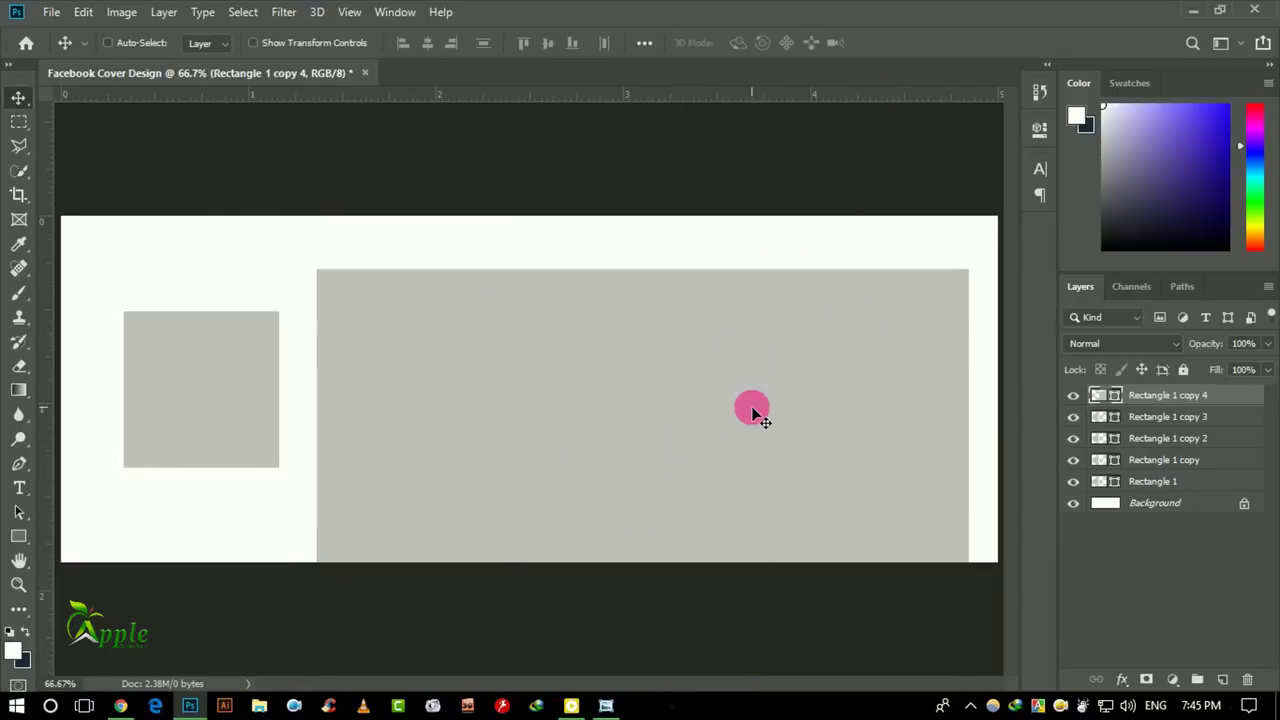
# Darken the large panel to a0a0a0 and duplicate it.
pyautogui.doubleClick(1118, 396)
pyautogui.moveTo(794, 468); pyautogui.dragTo(822, 459)
pyautogui.write('a0a0a0')
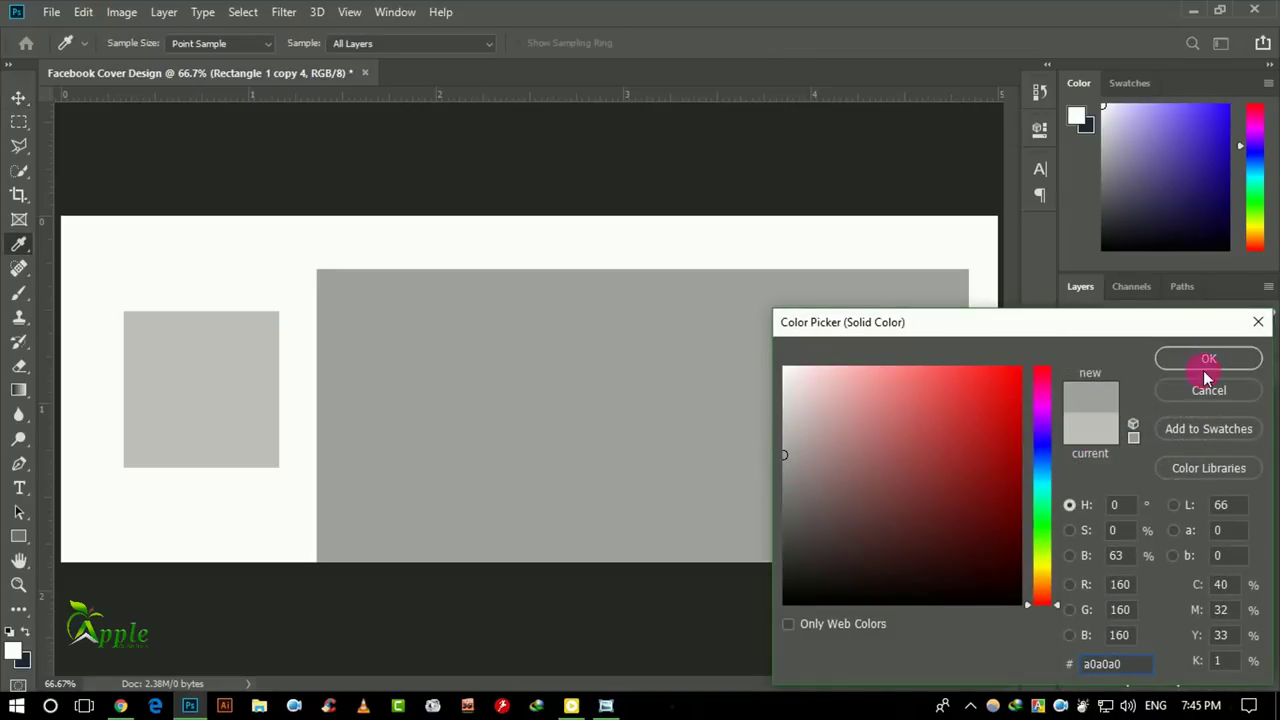
pyautogui.click(1206, 360)
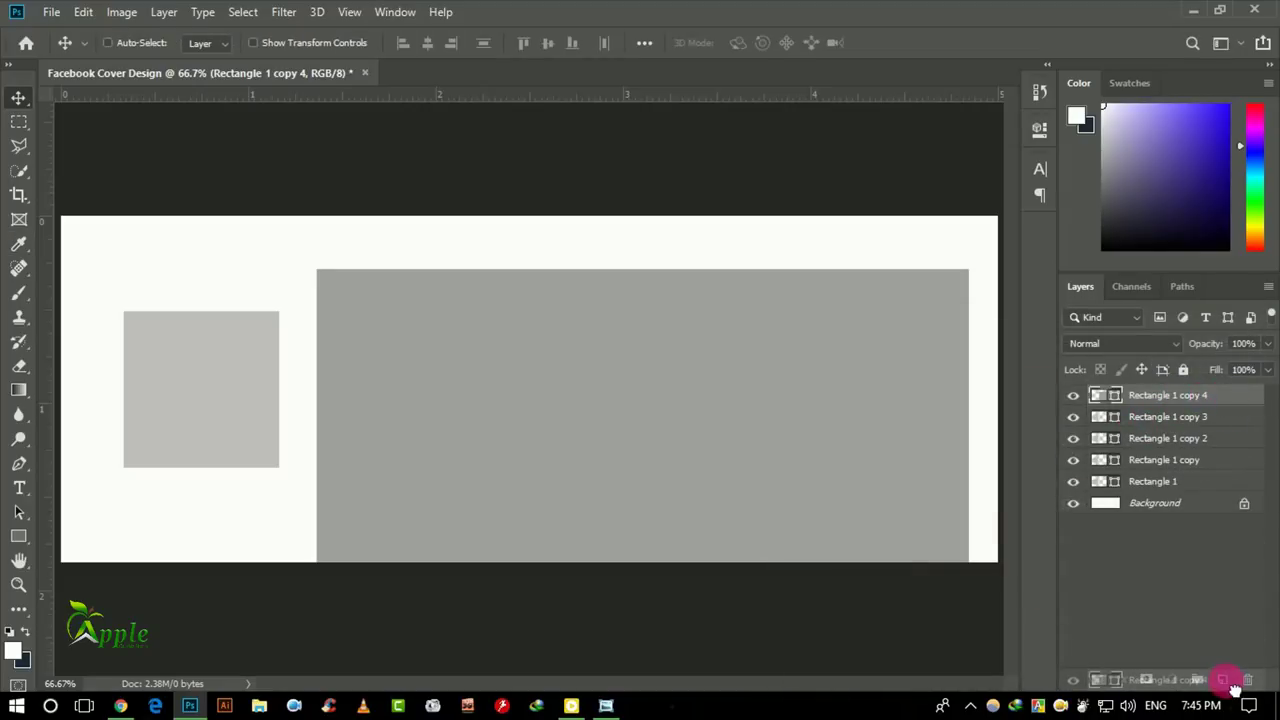
pyautogui.moveTo(1212, 402); pyautogui.dragTo(1222, 679)
pyautogui.click(108, 78)
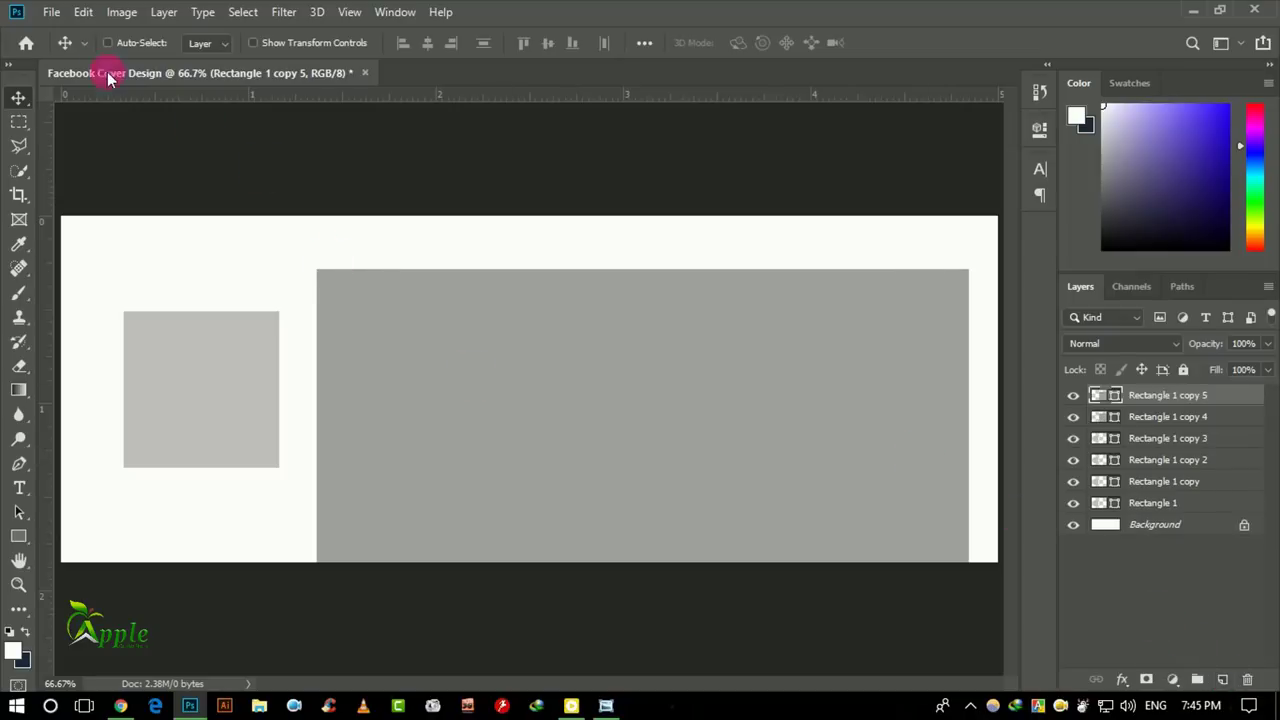
# Free Transform the panel copy smaller and move it up and left.
pyautogui.click(82, 12)
pyautogui.click(258, 415)
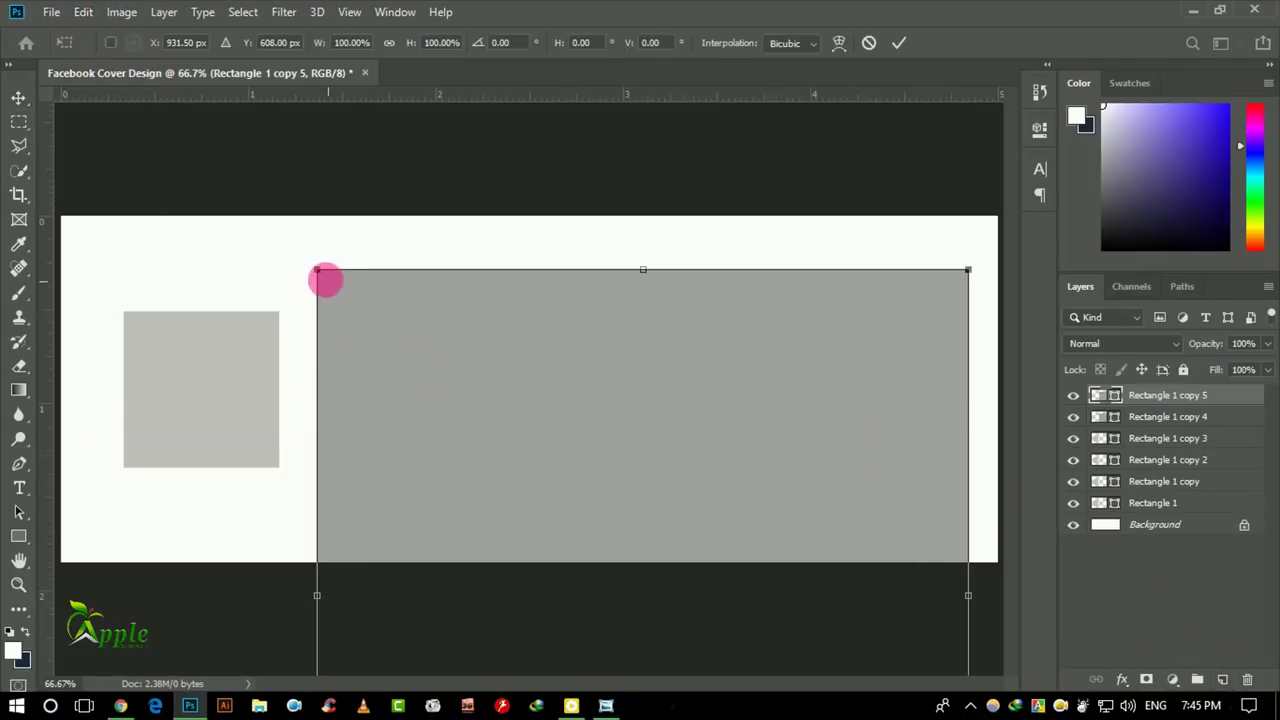
pyautogui.moveTo(317, 270); pyautogui.dragTo(457, 357)
pyautogui.moveTo(565, 475); pyautogui.dragTo(347, 343)
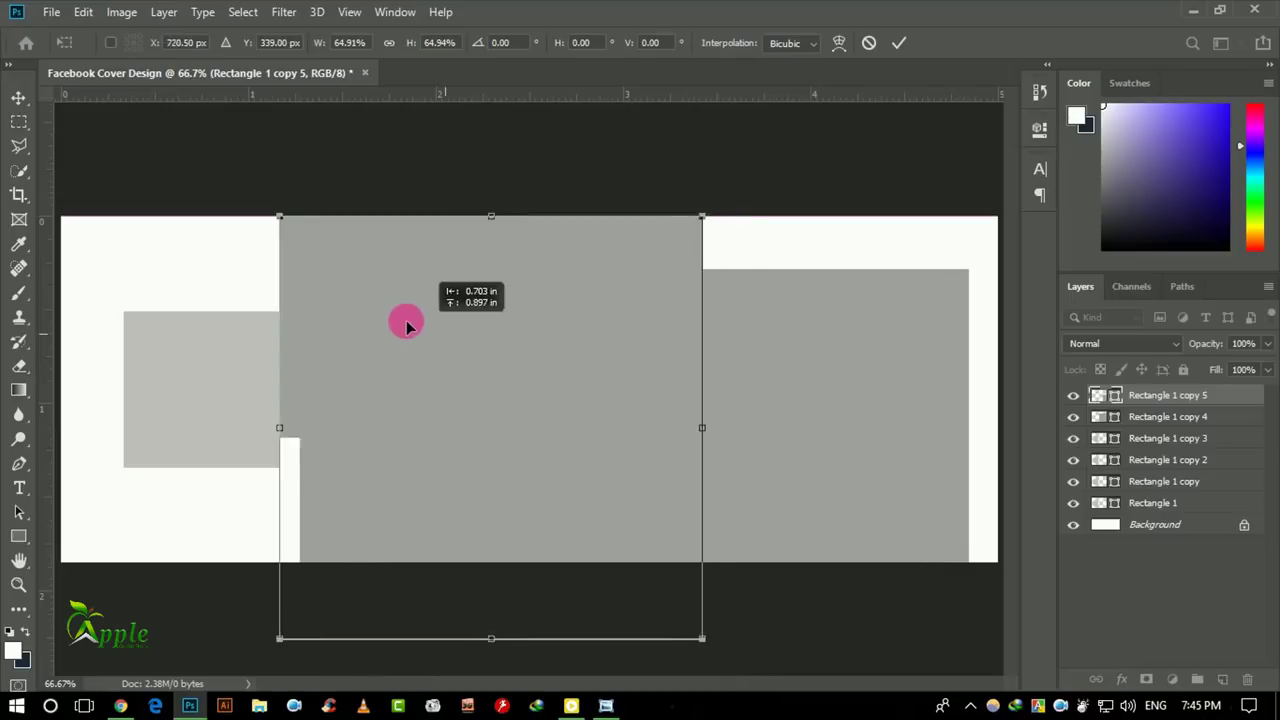
pyautogui.click(897, 45)
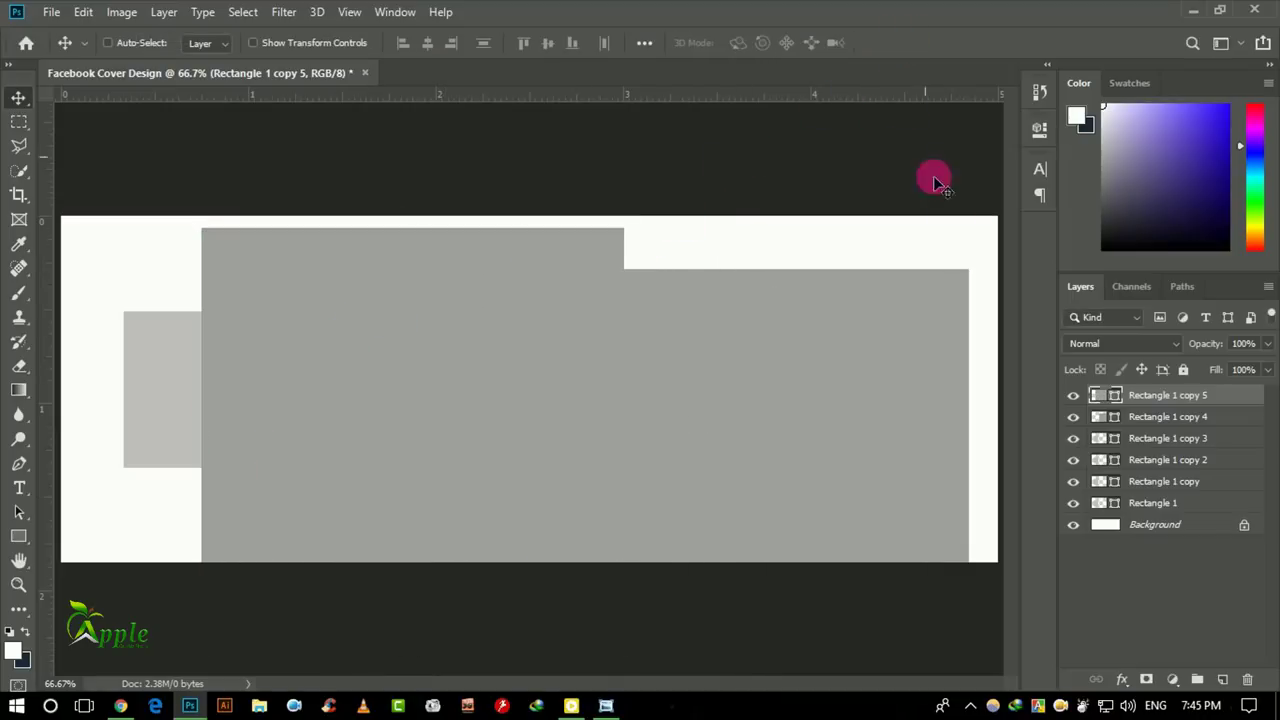
# Fill the smaller block dark grey 777676 and move it to the canvas bottom.
pyautogui.doubleClick(1105, 398)
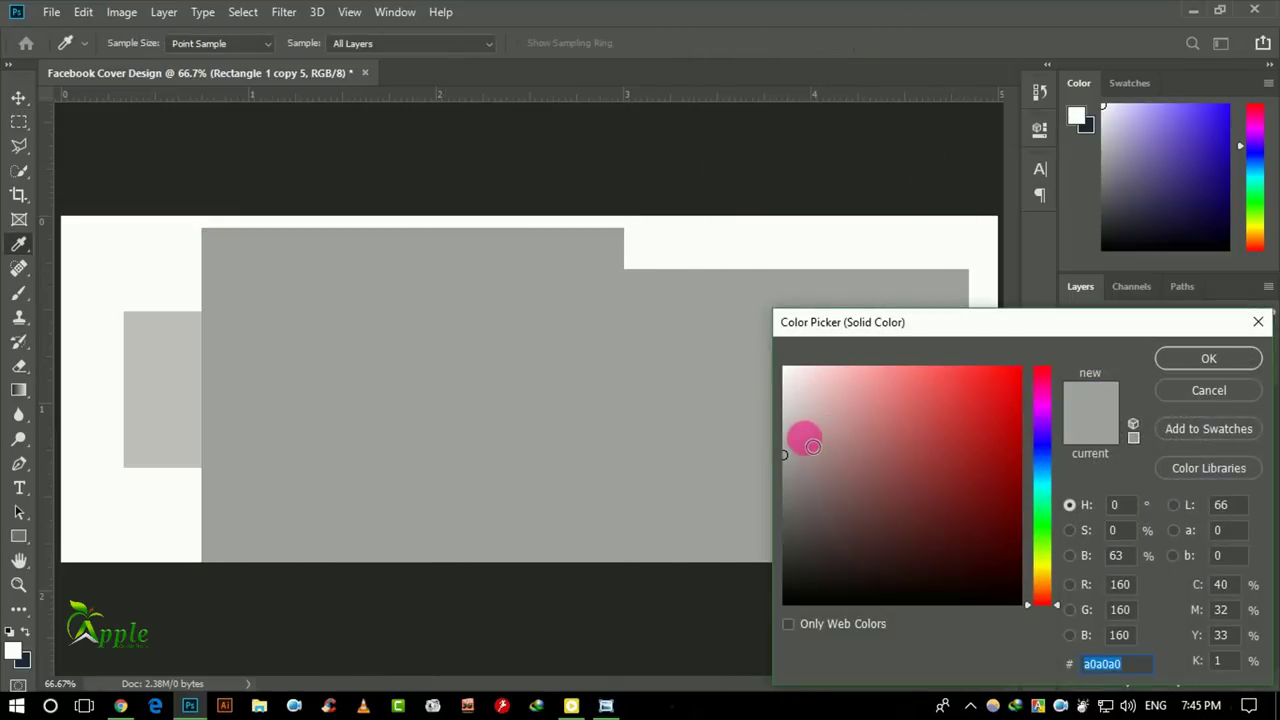
pyautogui.moveTo(793, 501); pyautogui.dragTo(785, 493)
pyautogui.click(1177, 362)
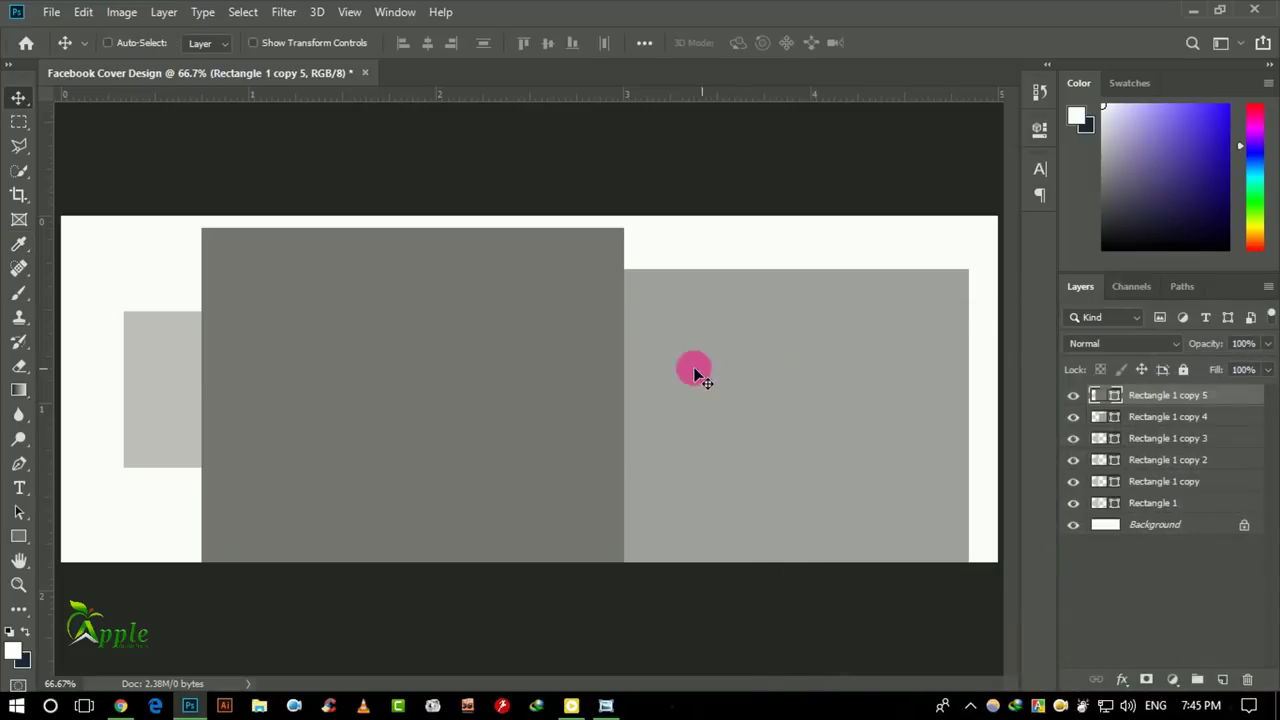
pyautogui.moveTo(543, 361); pyautogui.dragTo(527, 533)
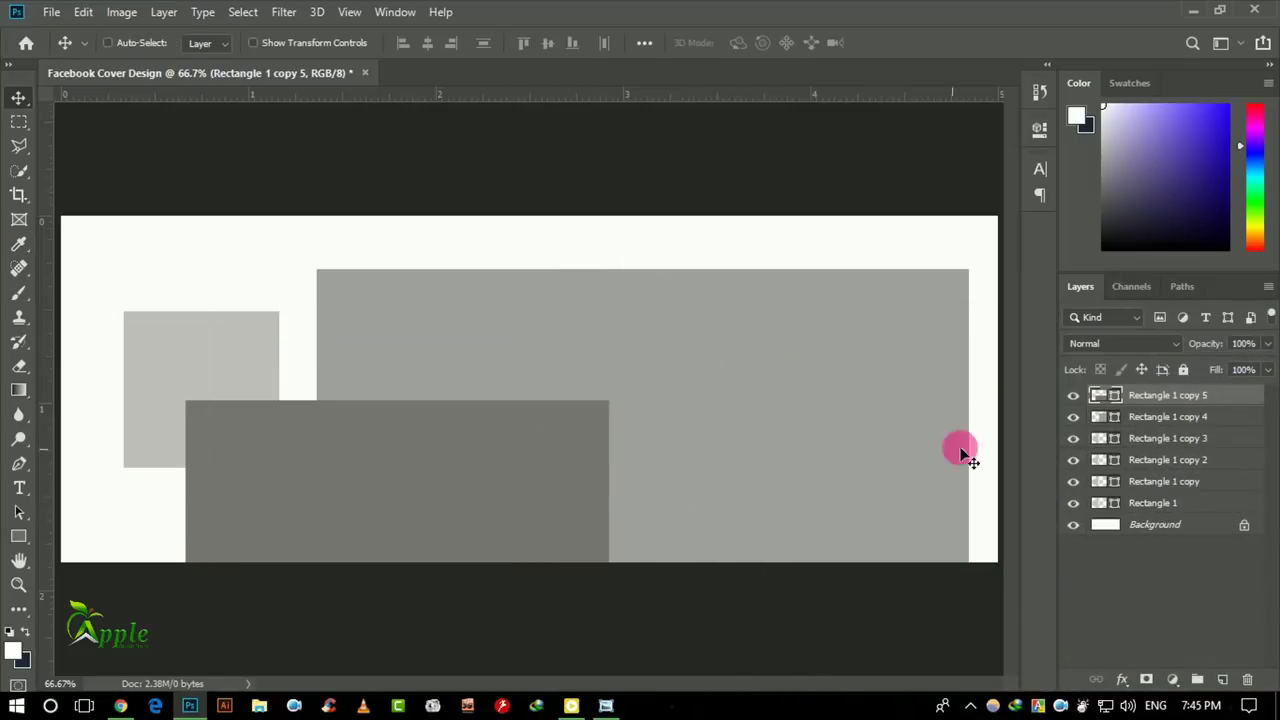
# Select layers Rectangle 1 through Rectangle 1 copy 3.
pyautogui.click(1180, 504)
pyautogui.keyDown('shift'); pyautogui.click(1184, 482); pyautogui.keyUp('shift')
pyautogui.keyDown('shift'); pyautogui.click(1186, 460); pyautogui.keyUp('shift')
pyautogui.keyDown('shift'); pyautogui.click(1190, 440); pyautogui.keyUp('shift')
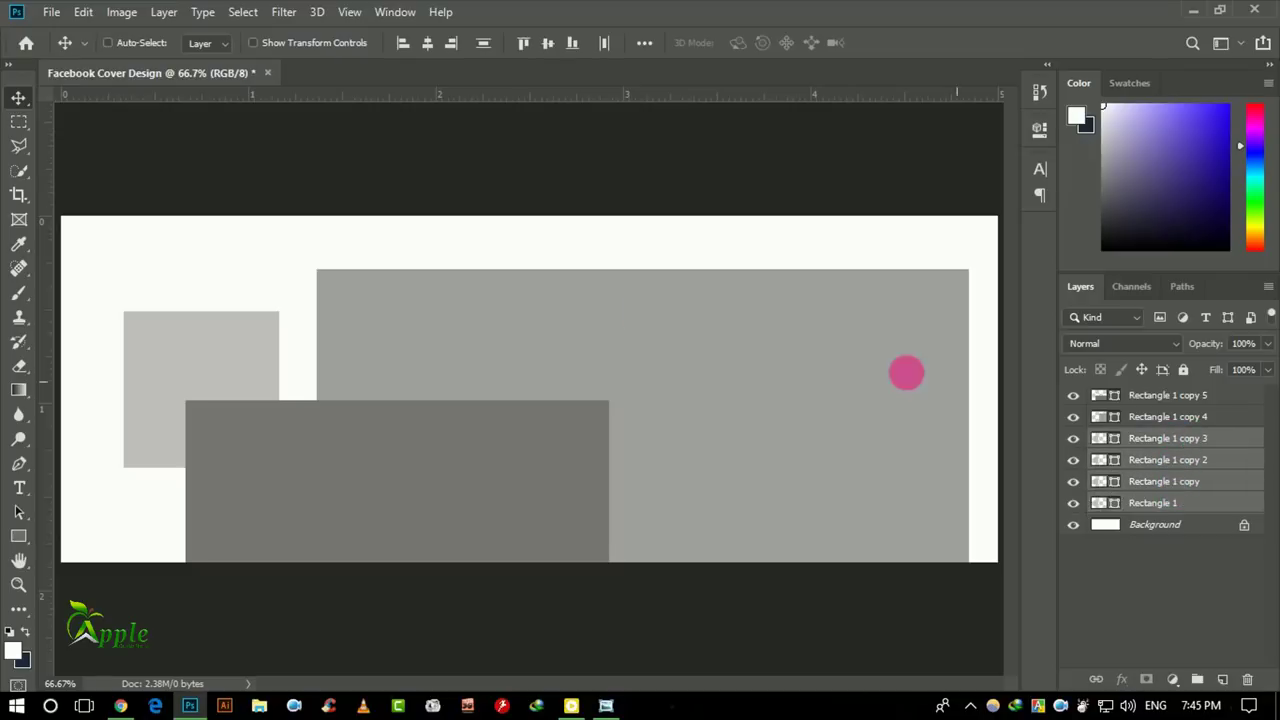
# Enlarge the four light grey squares to about 115.6% and select all six rectangle layers.
pyautogui.click(88, 20)
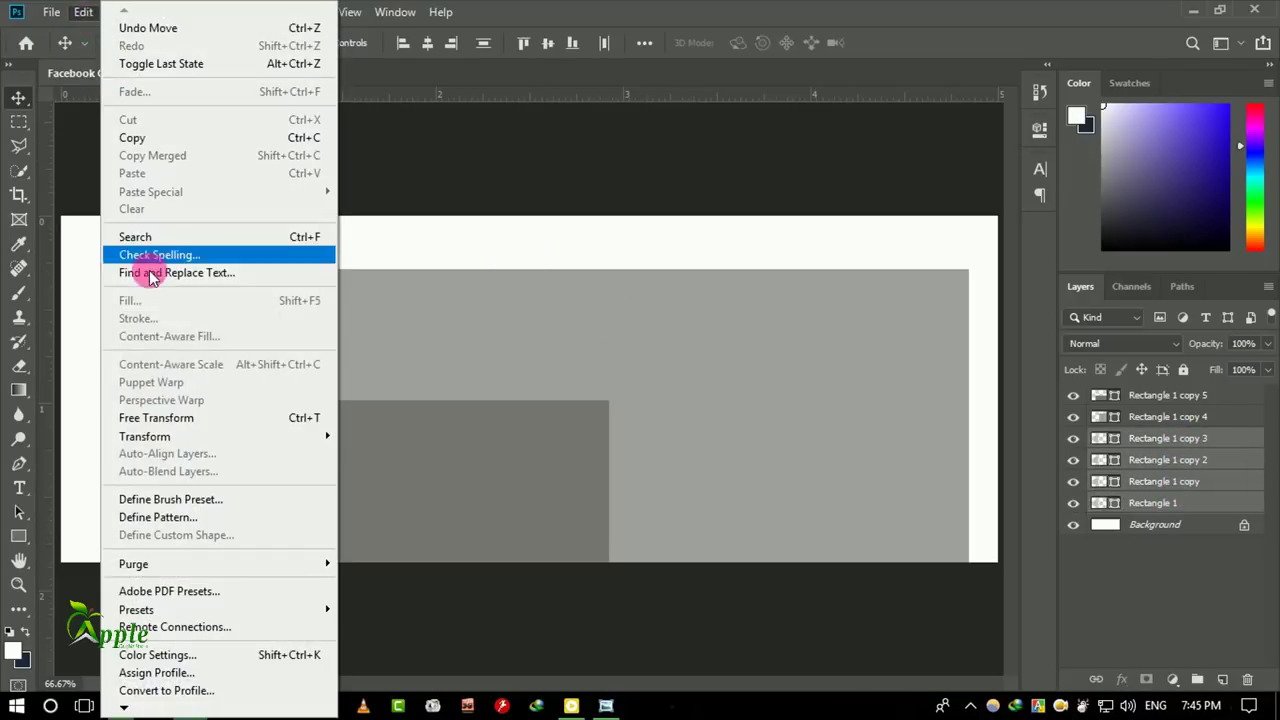
pyautogui.click(180, 417)
pyautogui.moveTo(281, 468); pyautogui.dragTo(292, 482)
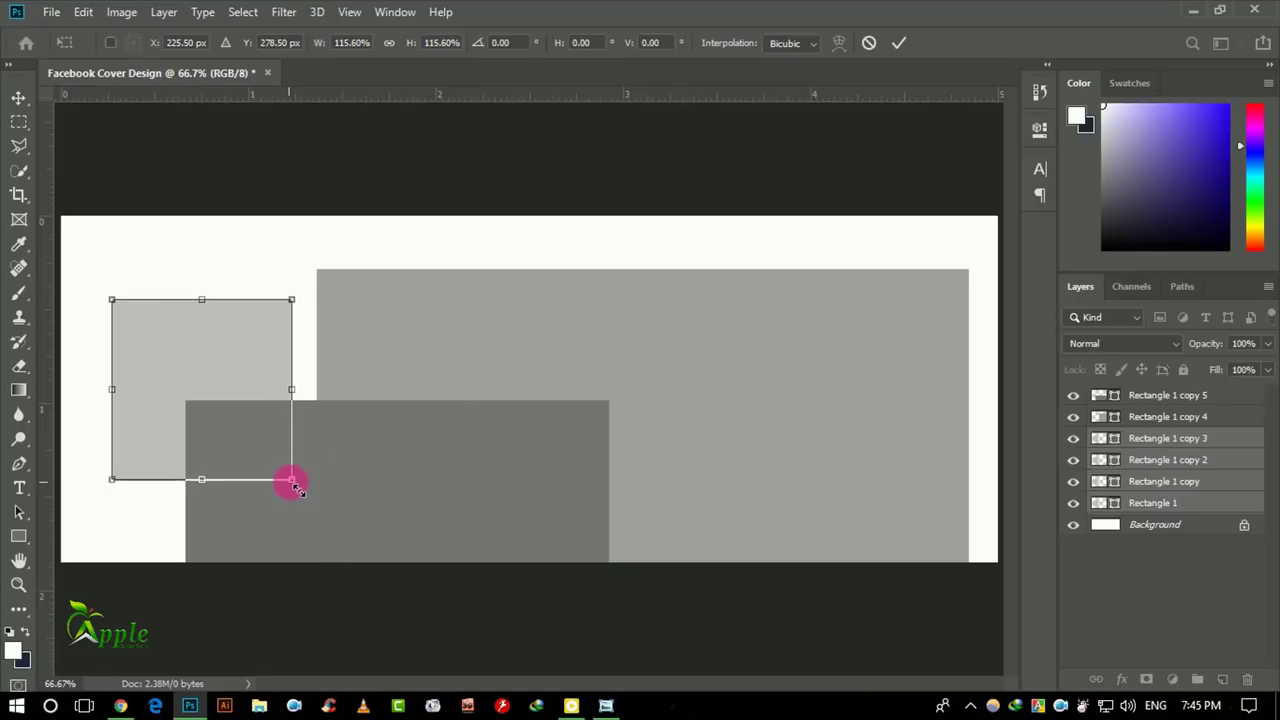
pyautogui.click(897, 44)
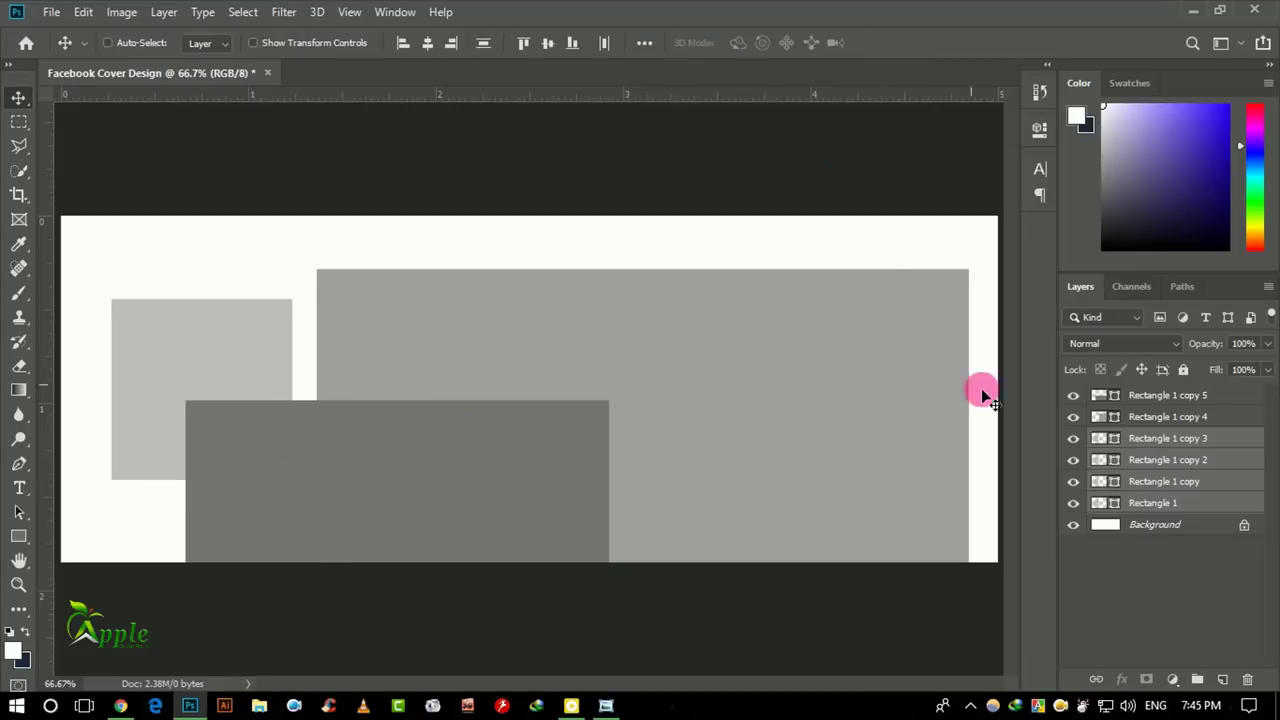
pyautogui.keyDown('shift'); pyautogui.click(1206, 420); pyautogui.keyUp('shift')
pyautogui.keyDown('shift'); pyautogui.click(1205, 395); pyautogui.keyUp('shift')
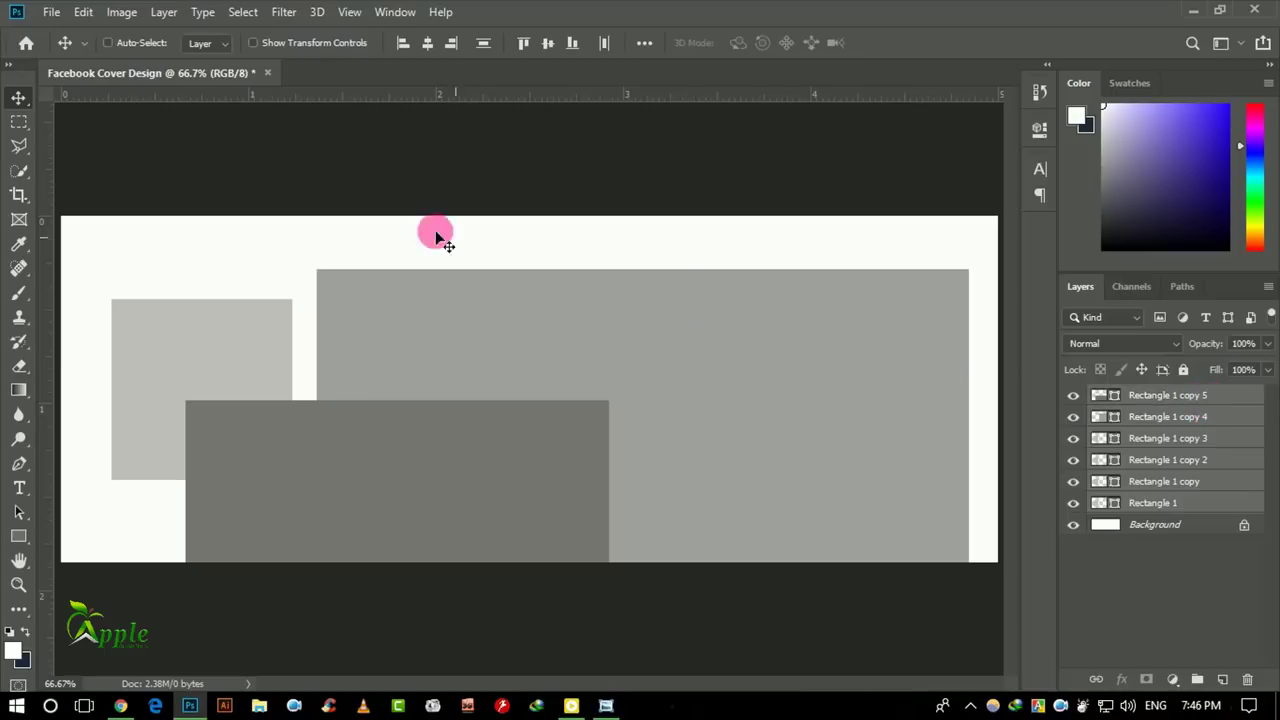
# Add a vertical guide near the left edge and rotate all rectangles about 44°.
pyautogui.moveTo(45, 250); pyautogui.dragTo(202, 275)
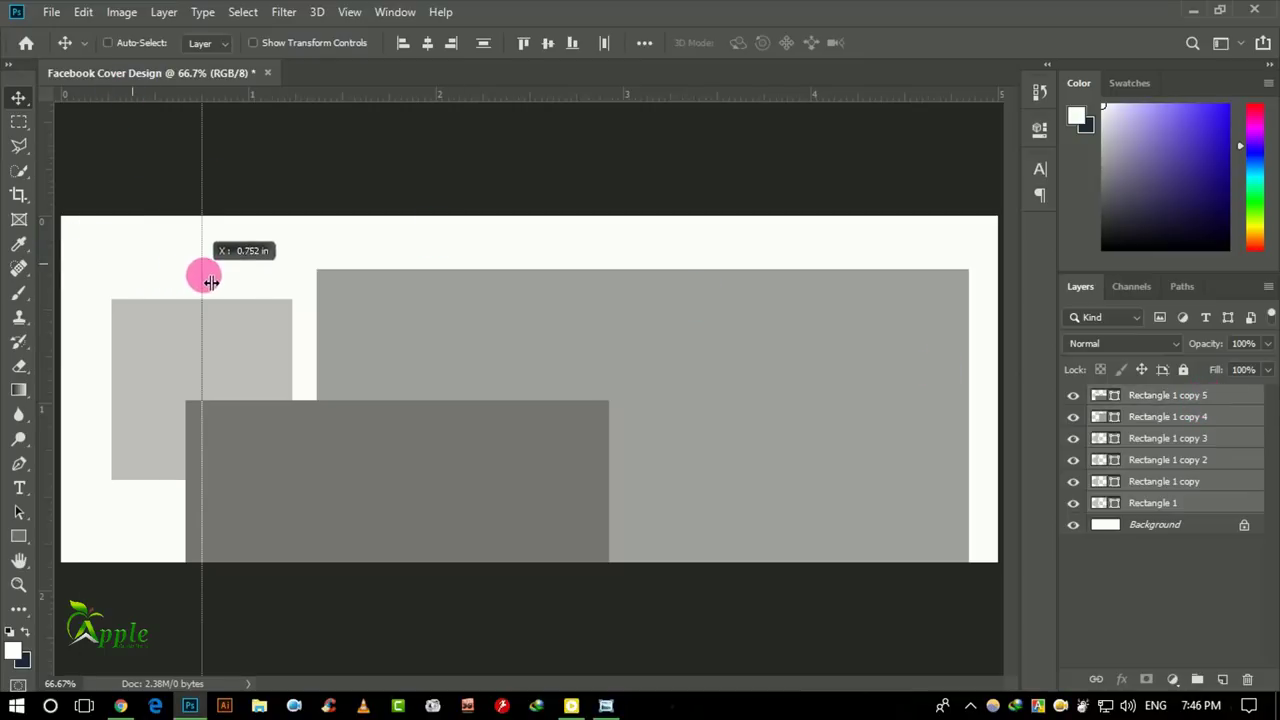
pyautogui.click(83, 12)
pyautogui.click(194, 417)
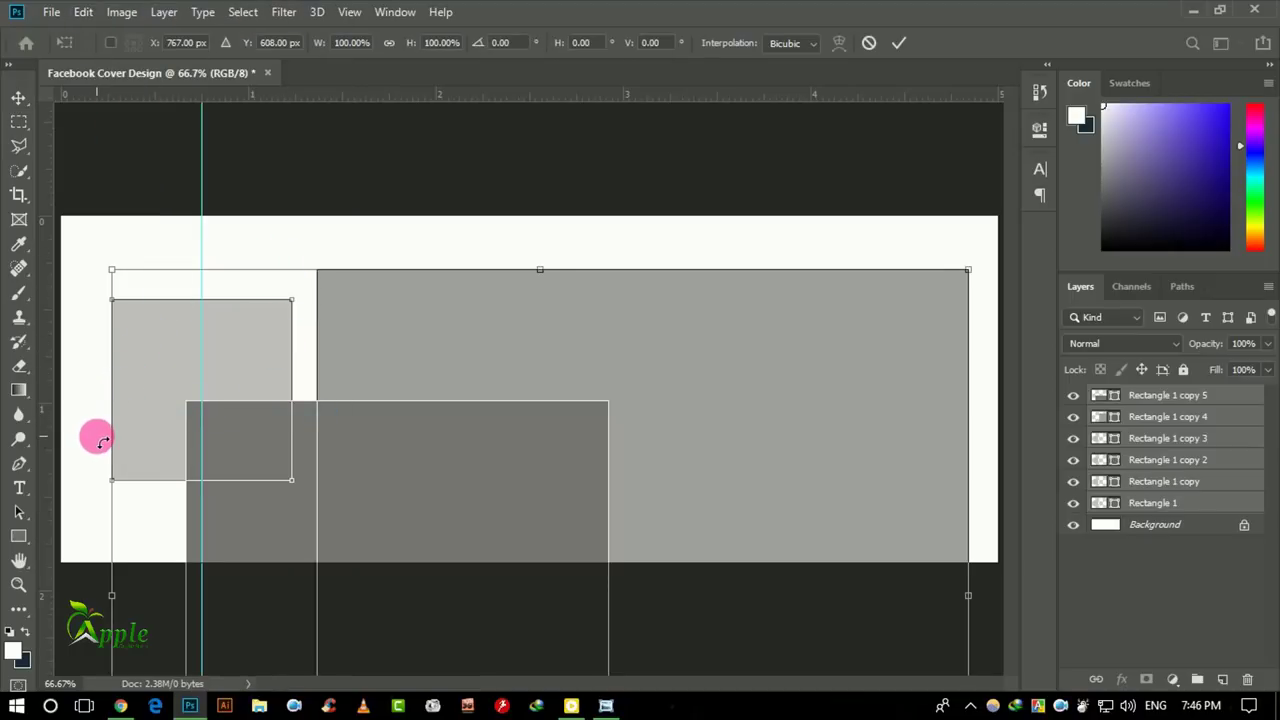
pyautogui.moveTo(108, 437); pyautogui.dragTo(400, 302)
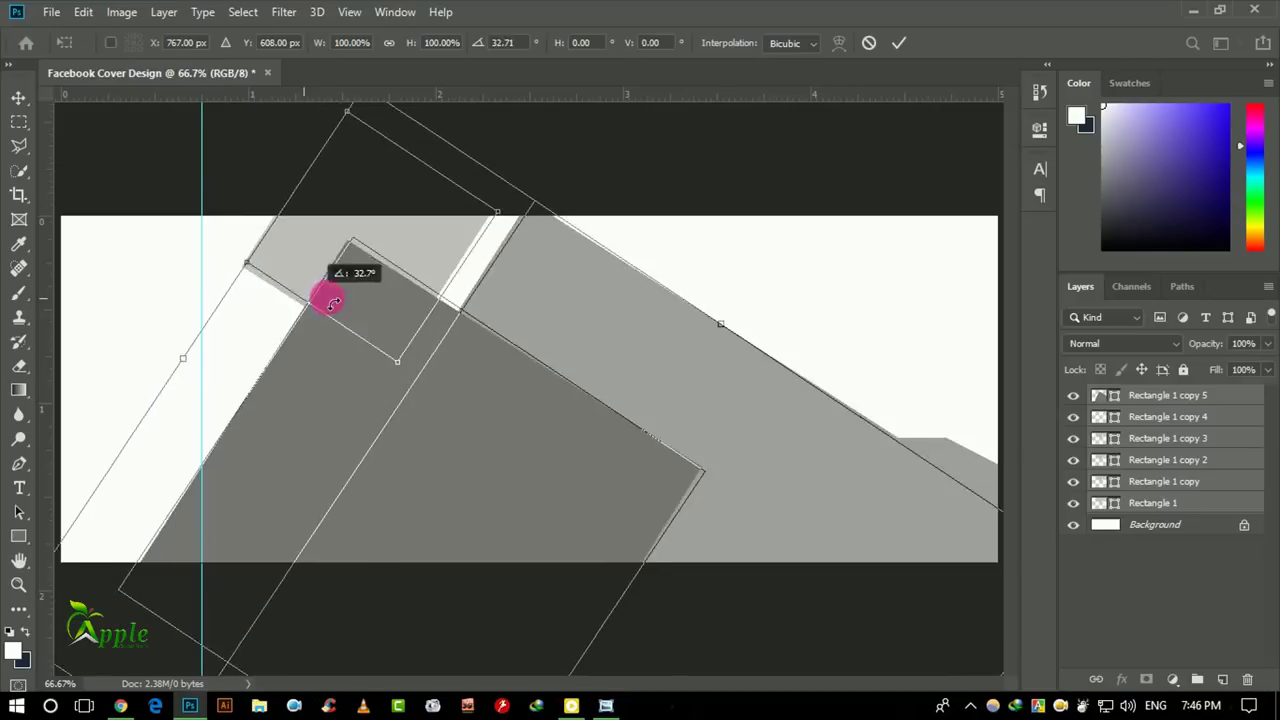
pyautogui.moveTo(472, 253); pyautogui.dragTo(237, 407)
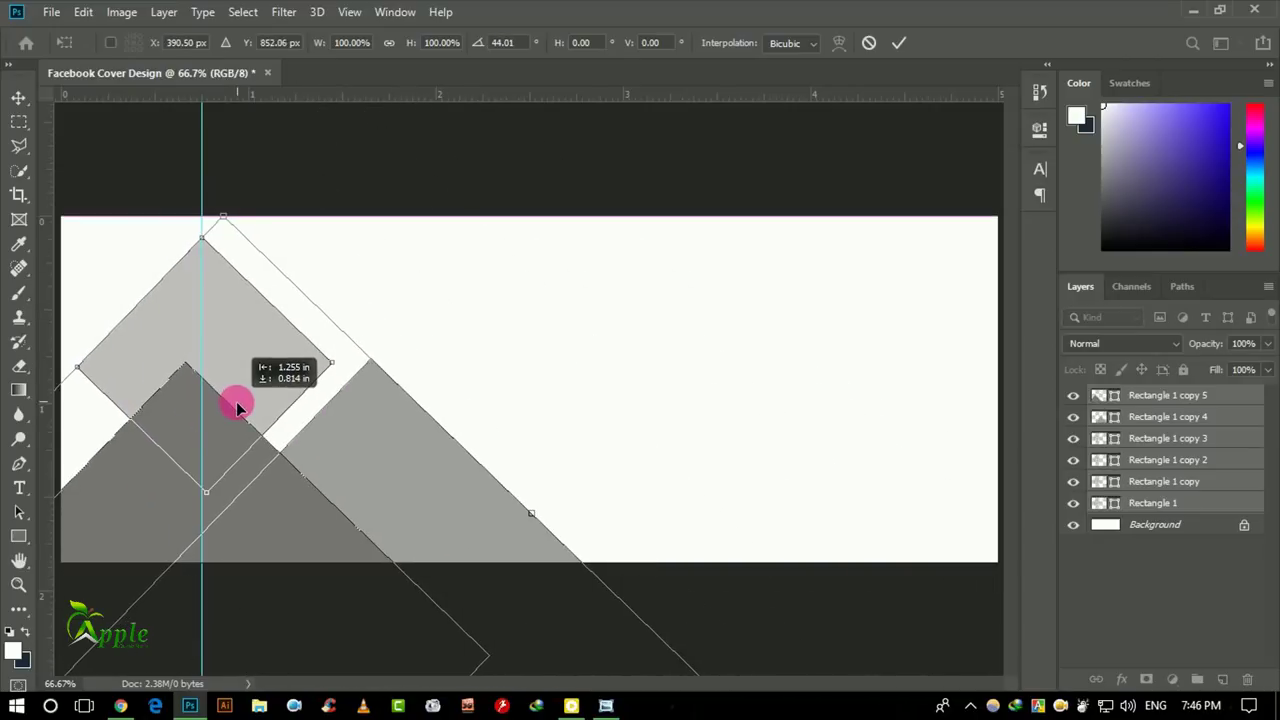
pyautogui.moveTo(323, 249)
pyautogui.mouseDown()
pyautogui.moveTo(308, 288)
pyautogui.moveTo(240, 305)
pyautogui.mouseUp()
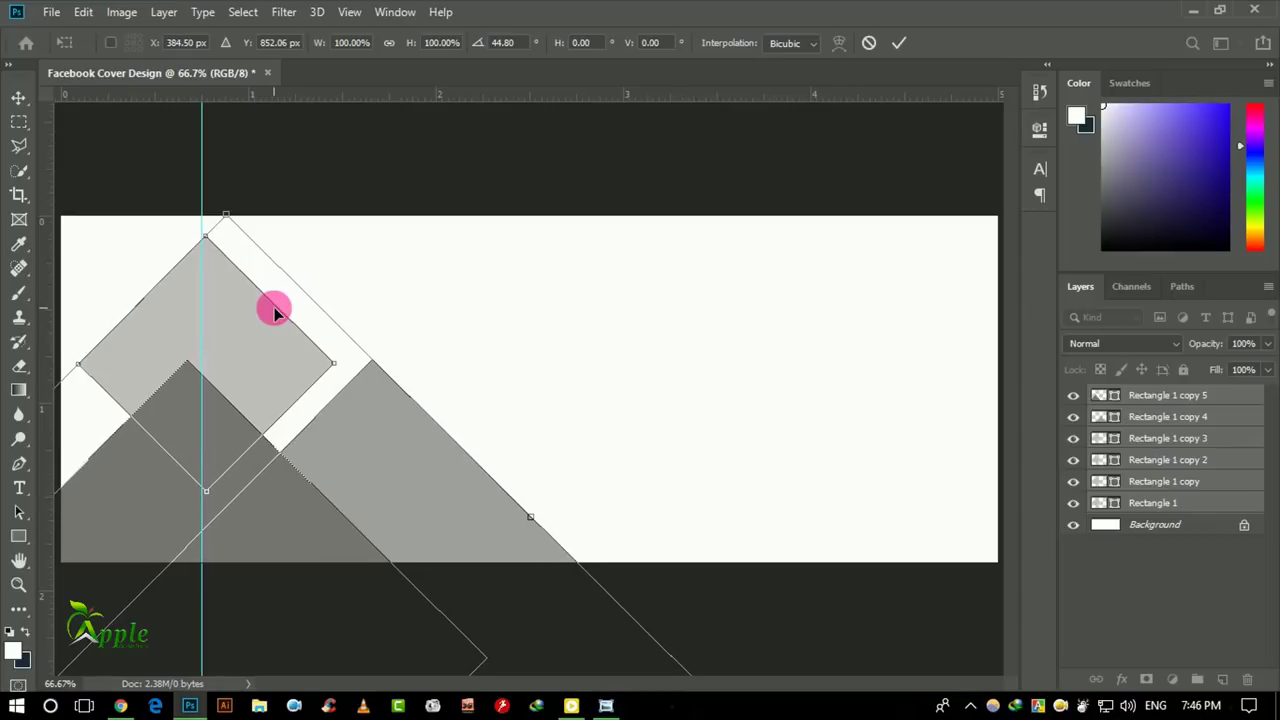
# Refine the rotation to 45° and nudge the shapes left onto the guide.
pyautogui.hotkey('ctrl', '+')
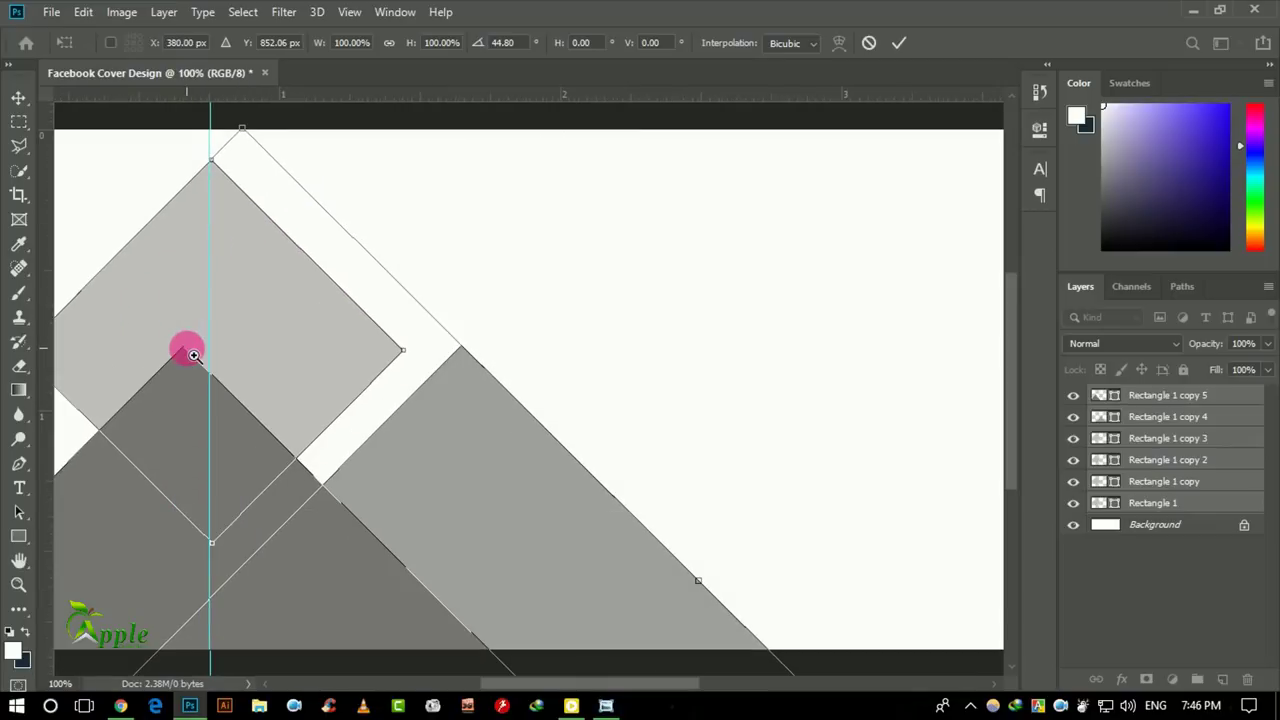
pyautogui.moveTo(186, 349); pyautogui.dragTo(462, 413)
pyautogui.hotkey('ctrl', 'r')
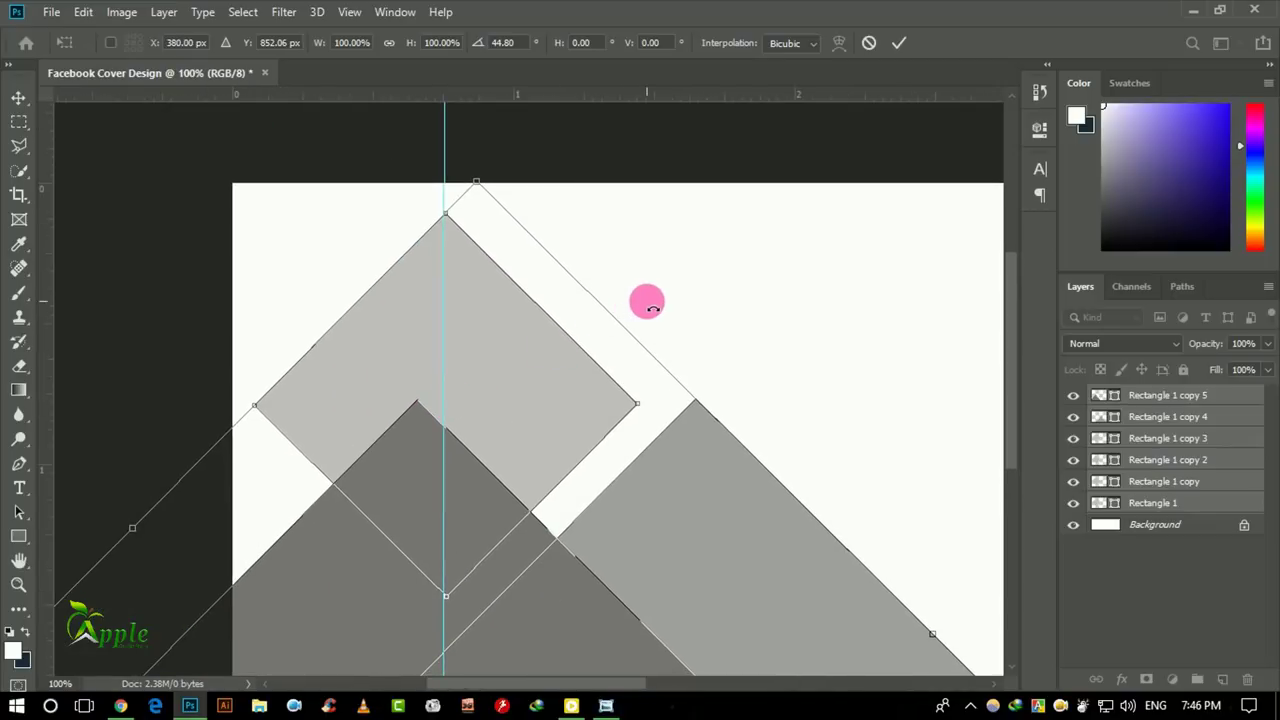
pyautogui.press('Left')
pyautogui.press('Left')
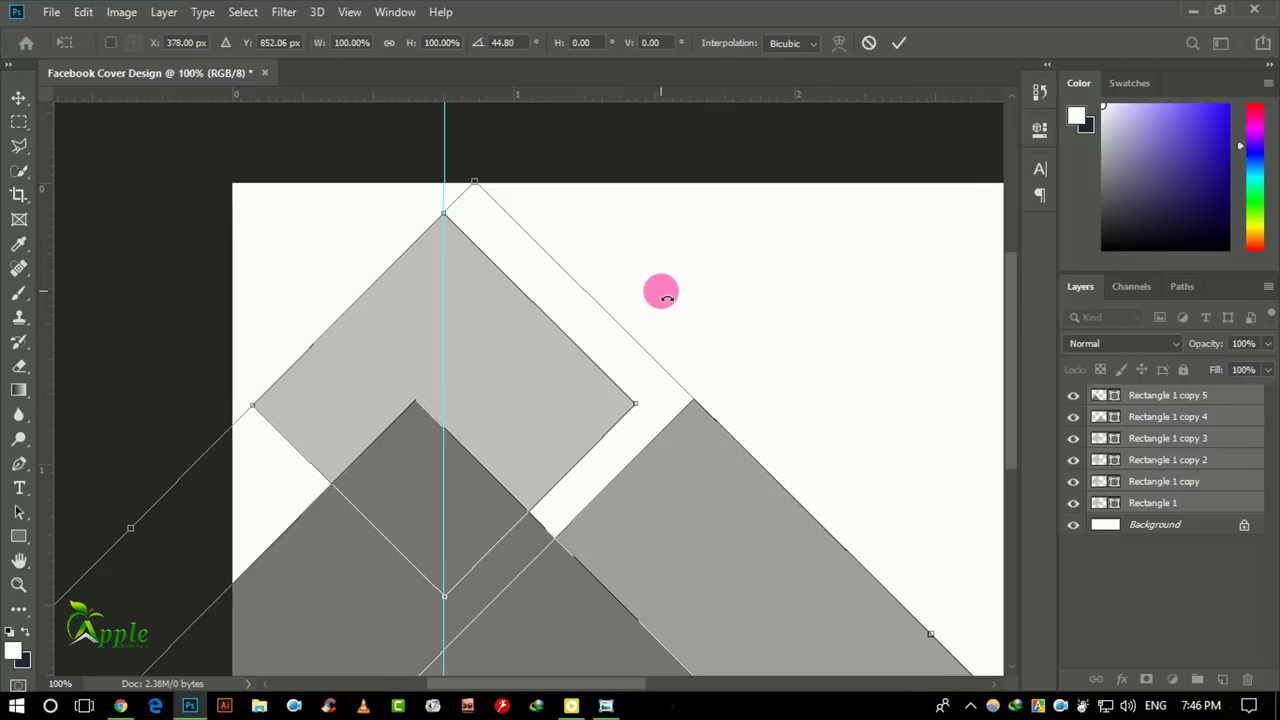
pyautogui.moveTo(667, 298); pyautogui.dragTo(667, 298)
pyautogui.press('Left')
pyautogui.press('Left')
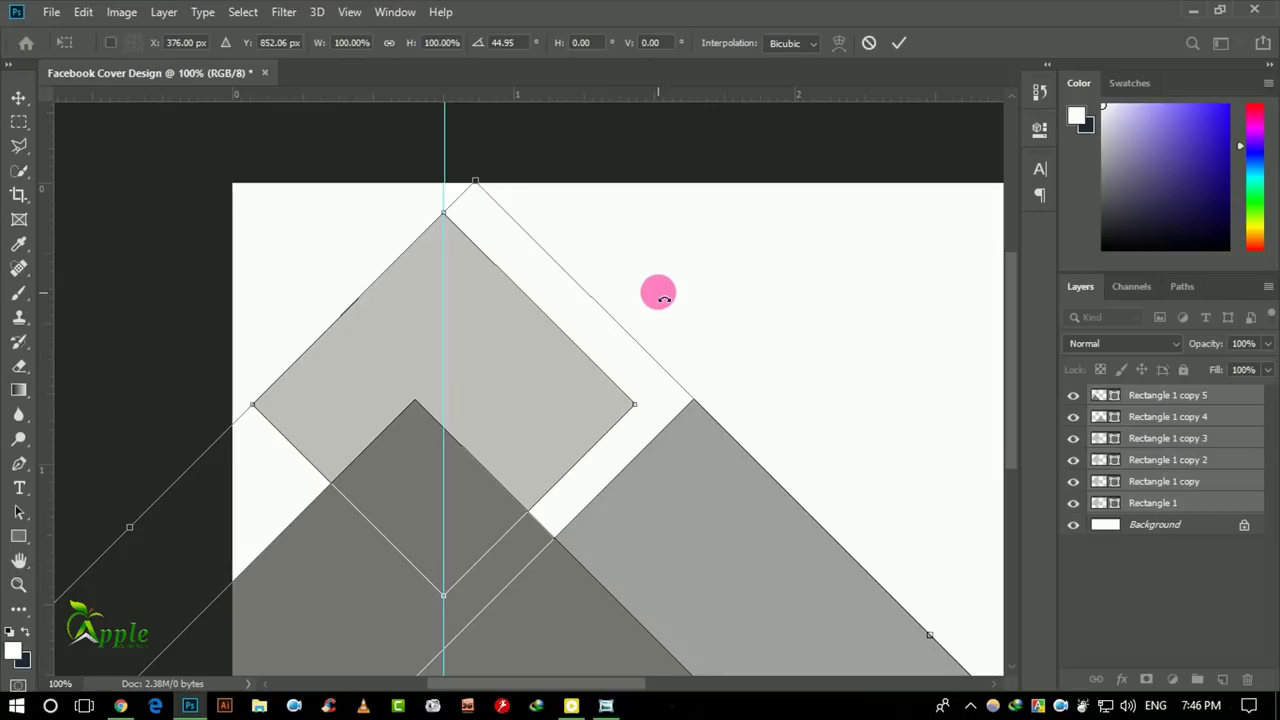
pyautogui.click(900, 43)
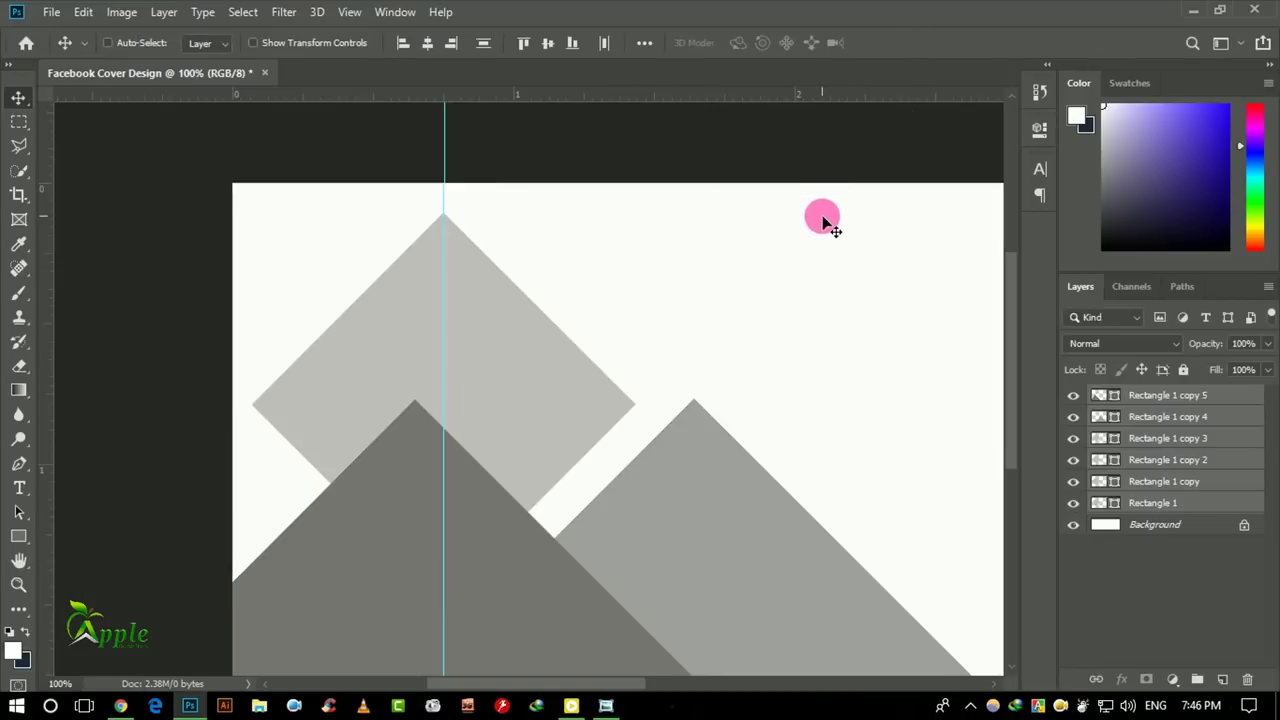
pyautogui.hotkey('ctrl', '-')
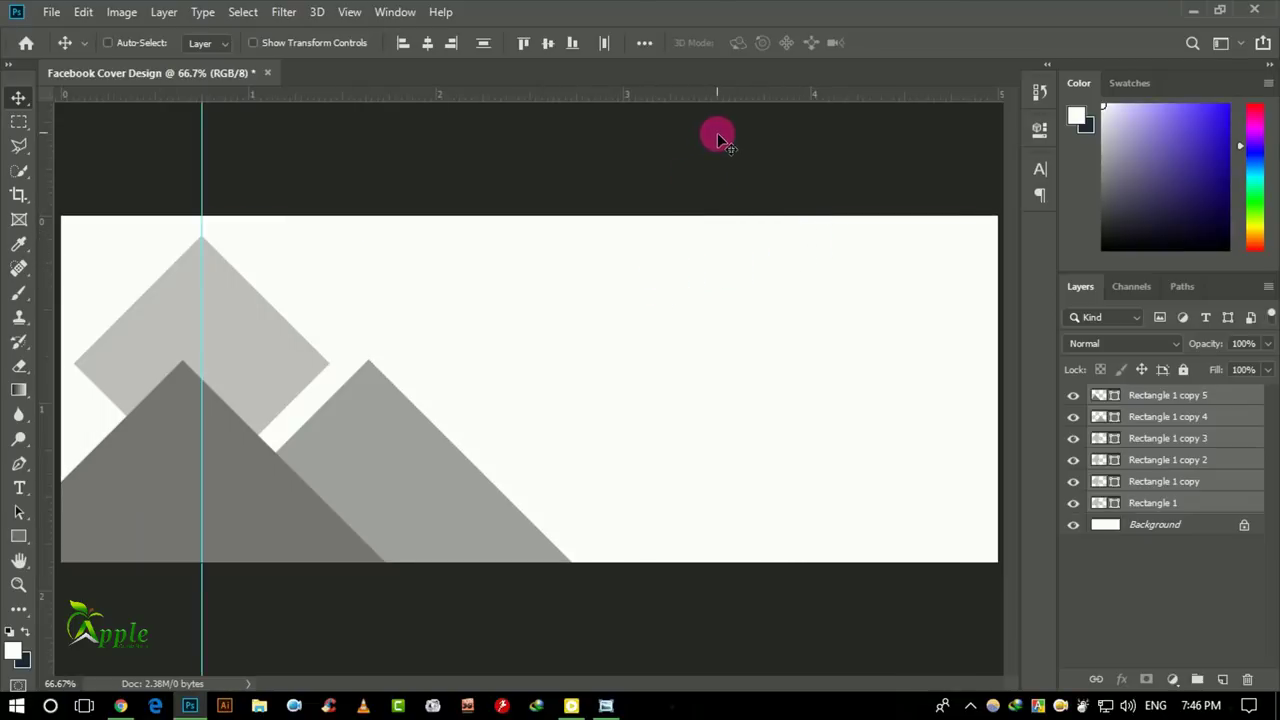
# With Auto-Select off, move the dark block Rectangle 1 copy 5 into the top-left corner.
pyautogui.press('ctrl')
pyautogui.click(1160, 396)
pyautogui.click(1073, 395)
pyautogui.click(1073, 395)
pyautogui.moveTo(332, 507)
pyautogui.mouseDown()
pyautogui.moveTo(279, 361)
pyautogui.moveTo(270, 209)
pyautogui.mouseUp()
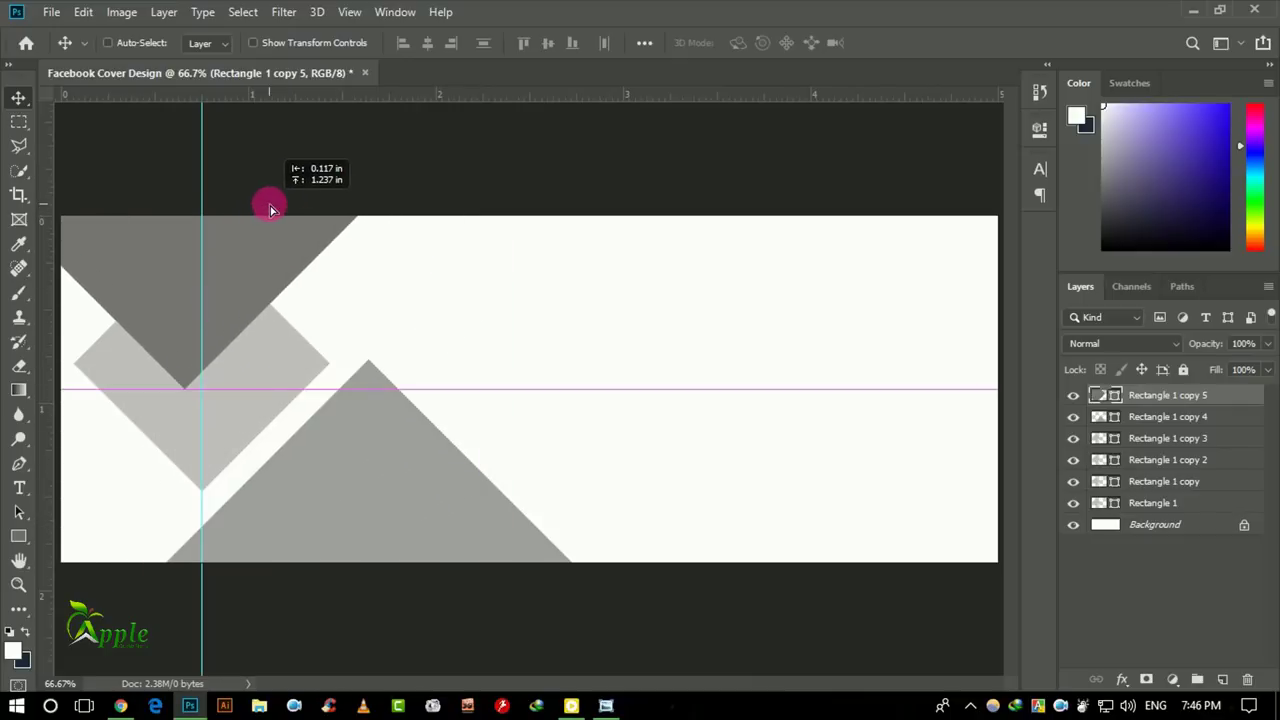
pyautogui.moveTo(270, 209); pyautogui.dragTo(251, 226)
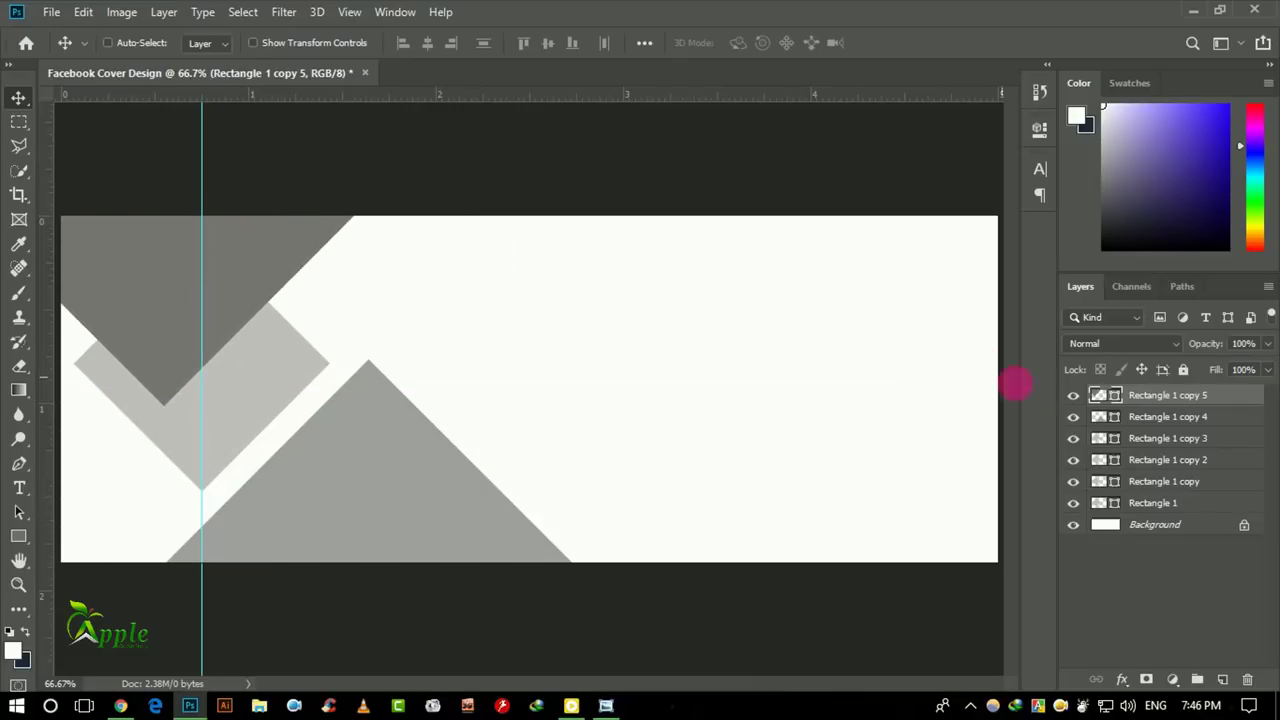
# Move Rectangle 1 copy 4 to fill the right side and shift the dark triangle slightly left.
pyautogui.click(1137, 424)
pyautogui.moveTo(441, 494)
pyautogui.mouseDown()
pyautogui.moveTo(712, 402)
pyautogui.moveTo(680, 375)
pyautogui.mouseUp()
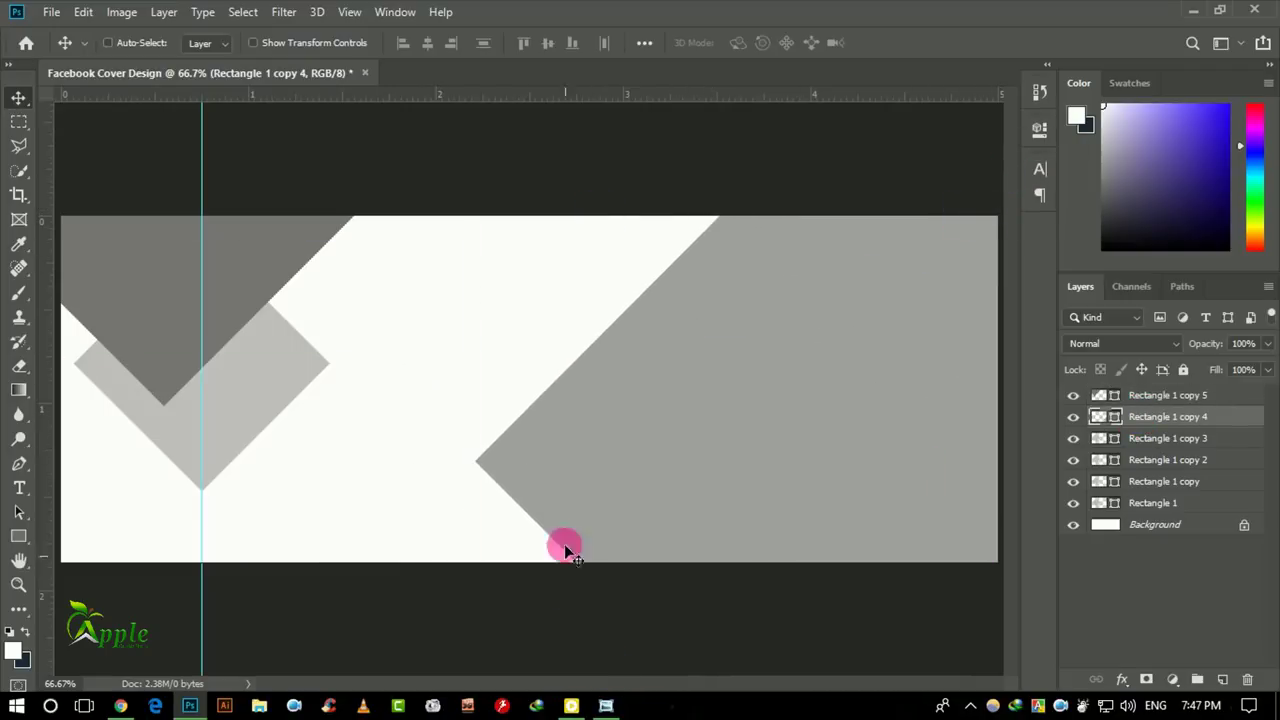
pyautogui.moveTo(601, 438)
pyautogui.mouseDown()
pyautogui.moveTo(590, 490)
pyautogui.moveTo(602, 484)
pyautogui.mouseUp()
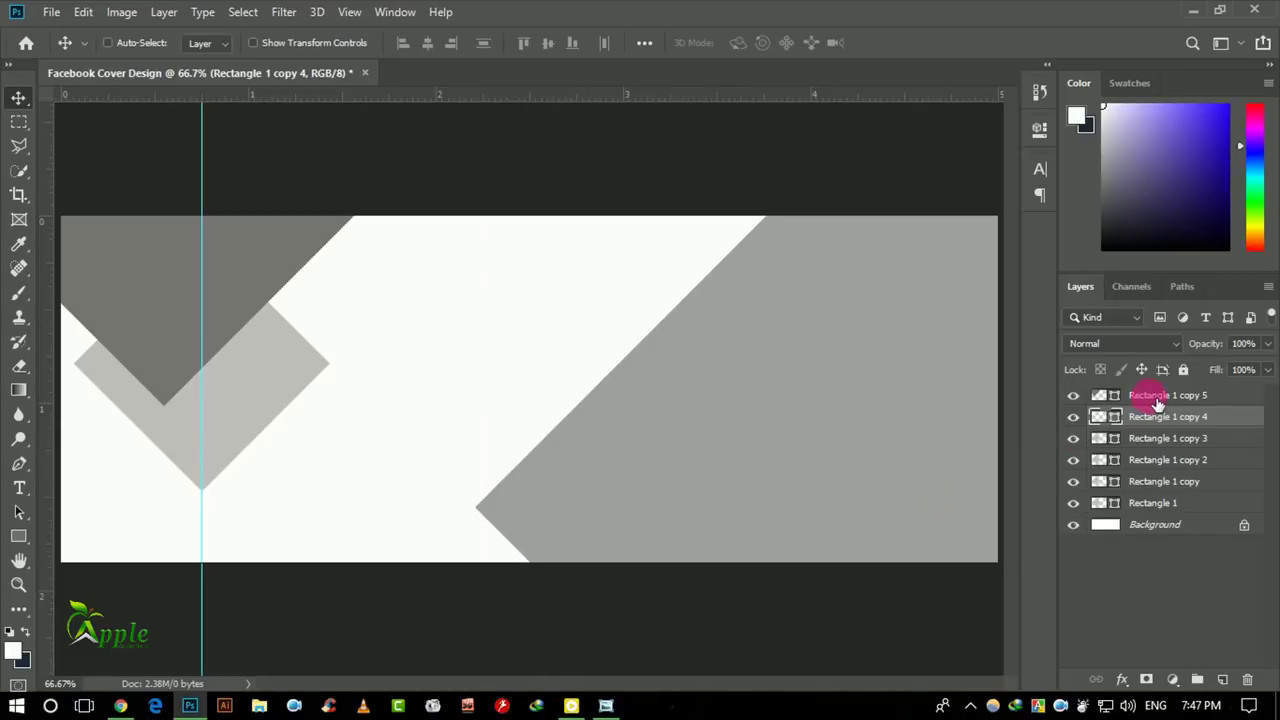
pyautogui.click(1157, 398)
pyautogui.moveTo(231, 277)
pyautogui.mouseDown()
pyautogui.moveTo(201, 274)
pyautogui.moveTo(196, 258)
pyautogui.mouseUp()
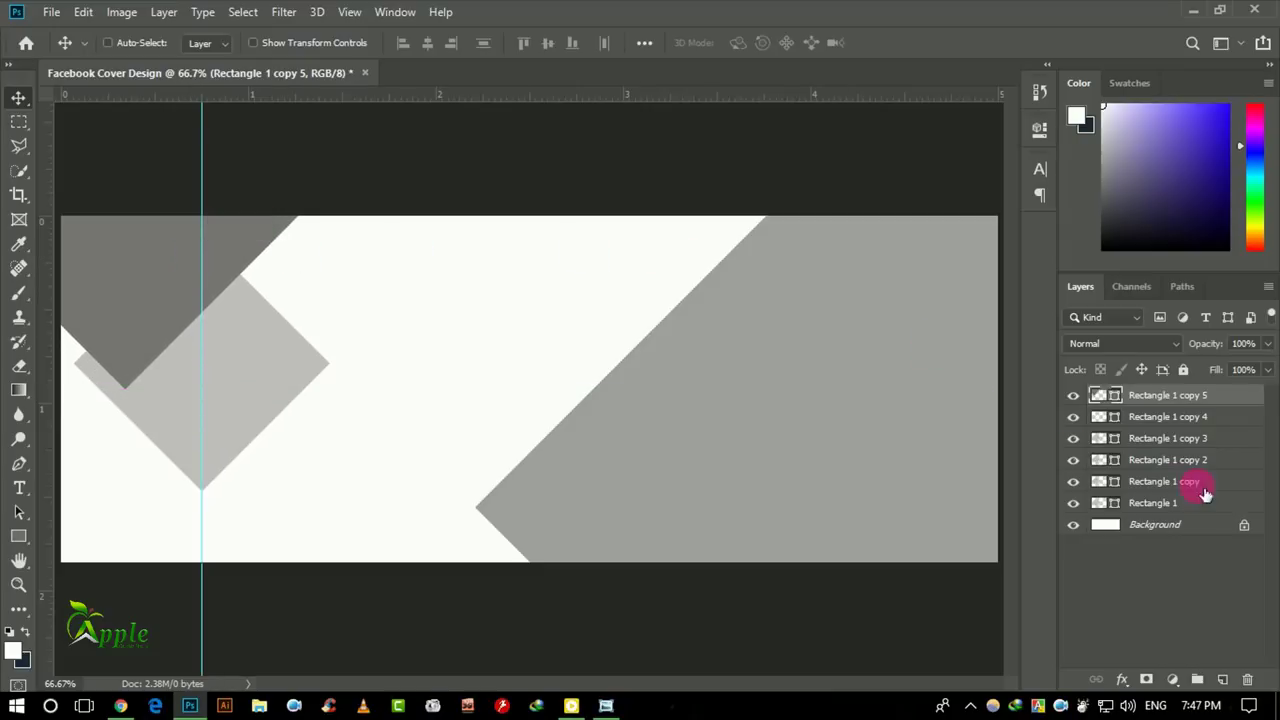
# Move Rectangle 1 through copy 3 above copy 5 and copy 4, grouping them as Group 1.
pyautogui.click(1161, 441)
pyautogui.keyDown('shift'); pyautogui.click(1170, 481); pyautogui.keyUp('shift')
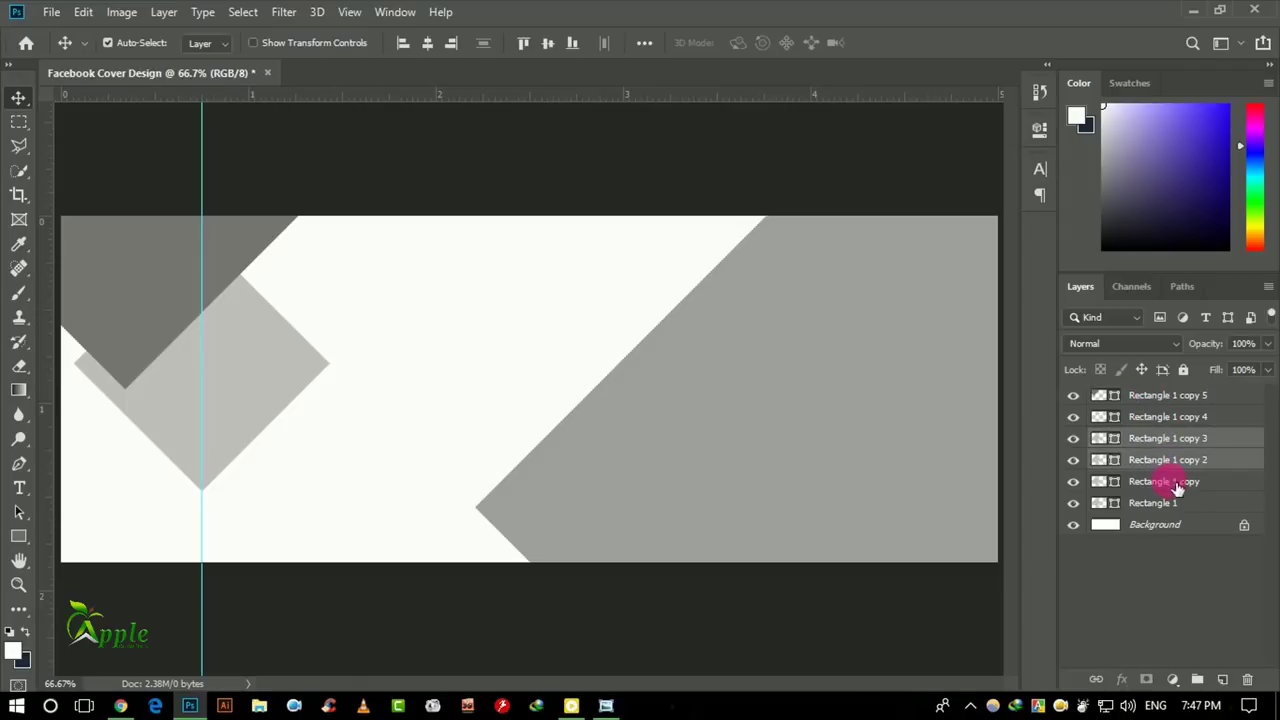
pyautogui.keyDown('shift'); pyautogui.click(1170, 503); pyautogui.keyUp('shift')
pyautogui.moveTo(1180, 479); pyautogui.dragTo(1122, 397)
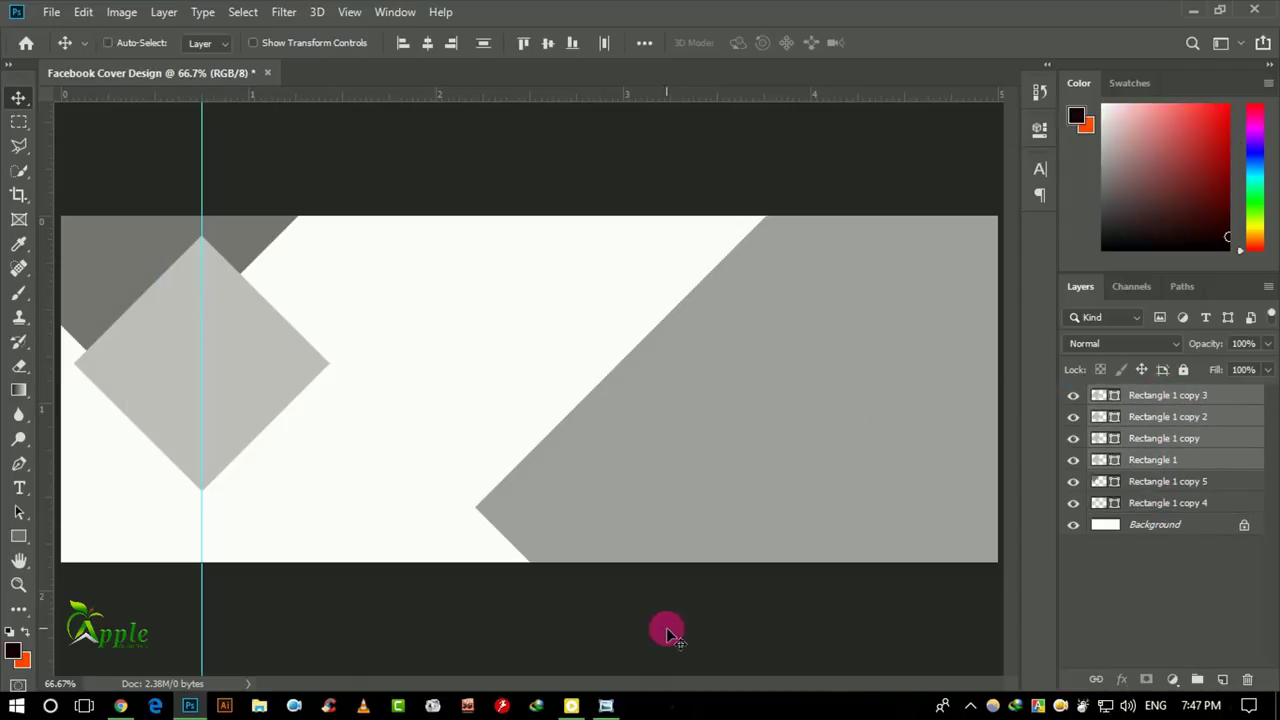
pyautogui.click(1199, 679)
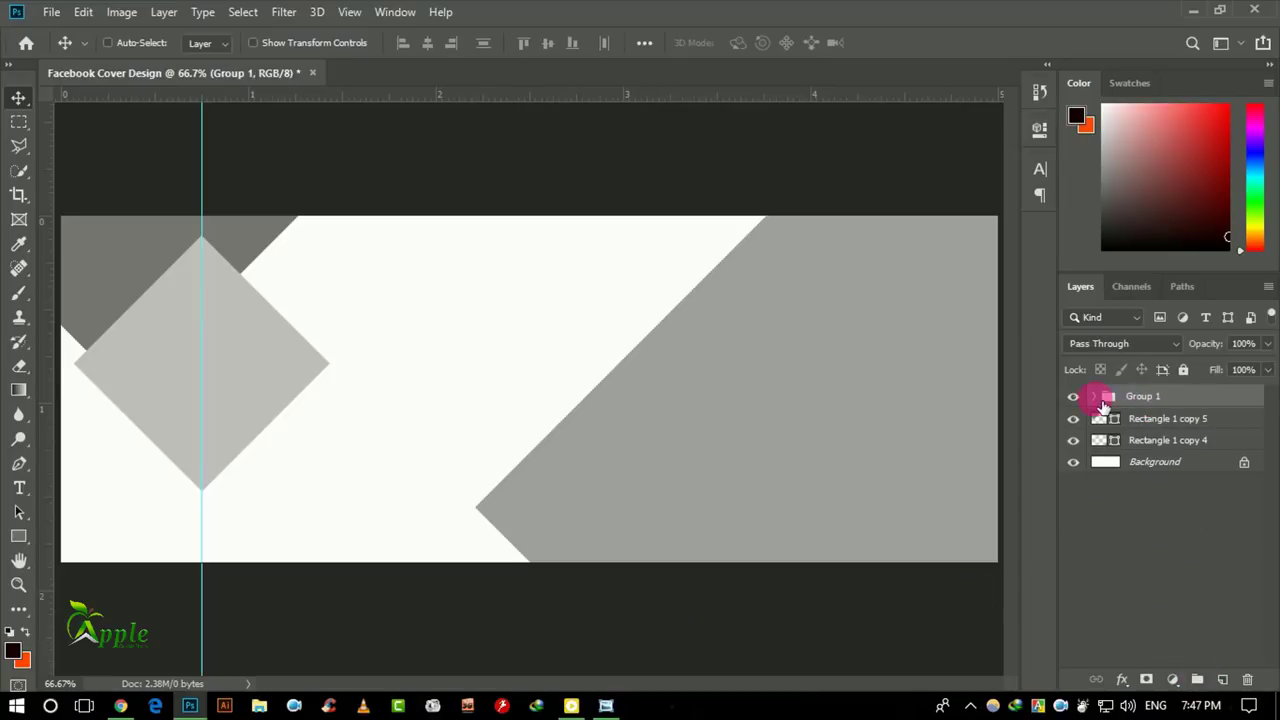
pyautogui.click(1096, 397)
pyautogui.click(1128, 424)
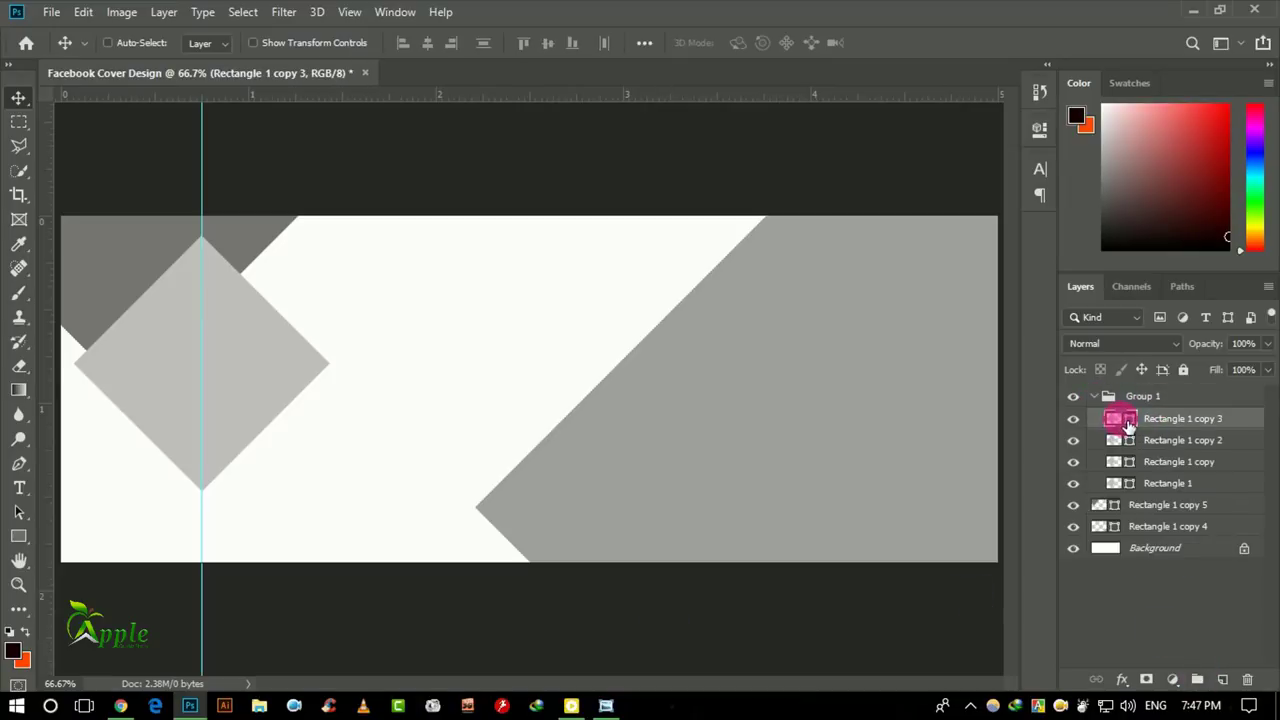
pyautogui.click(1098, 397)
# Fill Rectangle 1 copy 5 and Rectangle 1 copy 4 with #180000.
pyautogui.click(1108, 420)
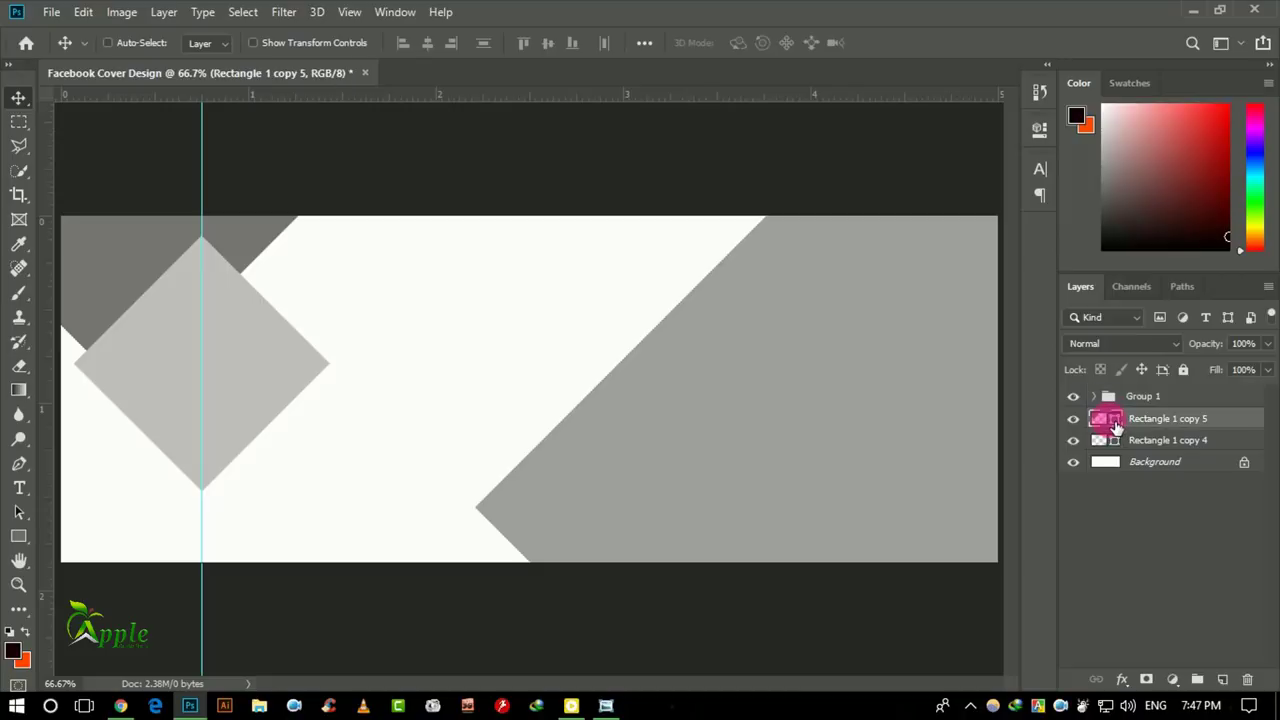
pyautogui.doubleClick(1114, 419)
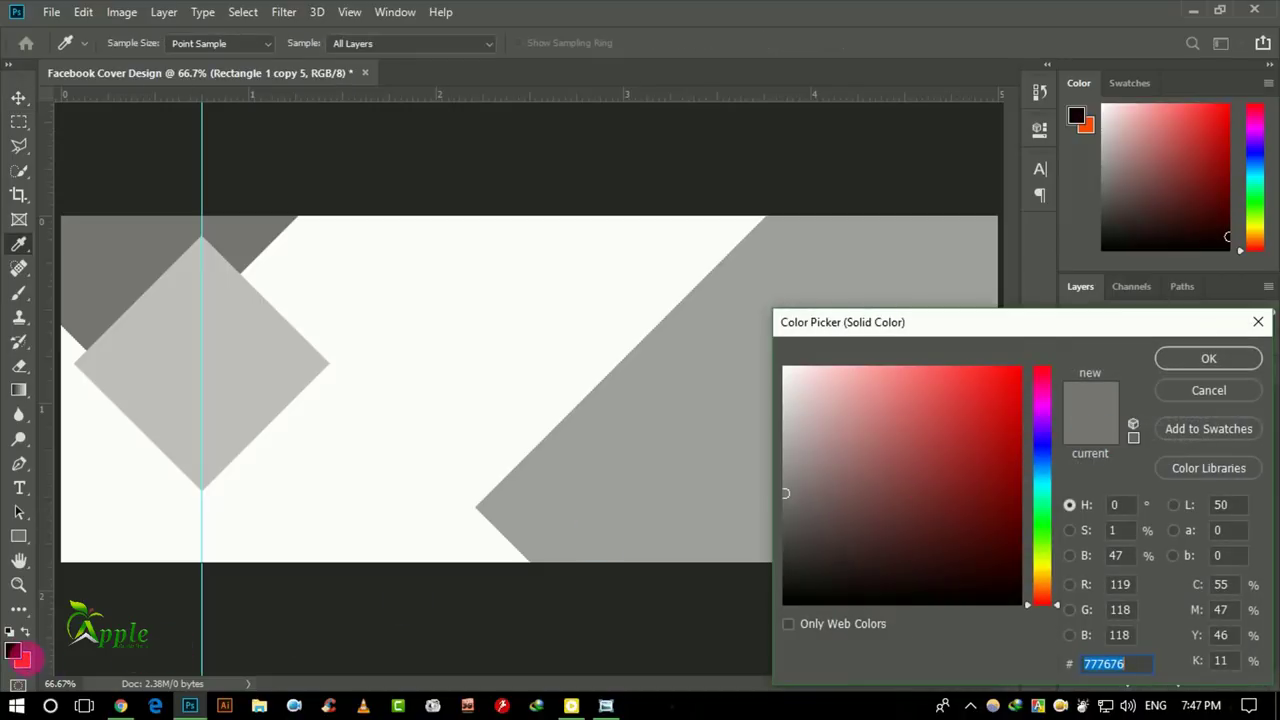
pyautogui.click(16, 654)
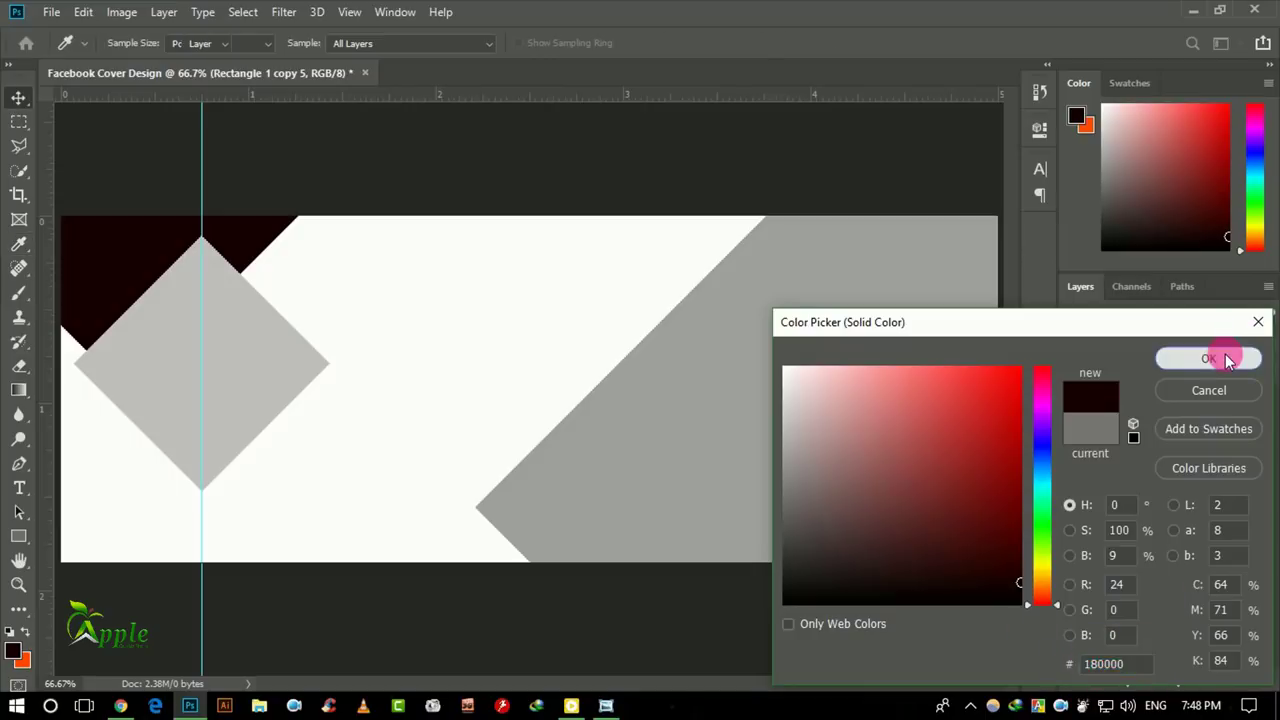
pyautogui.click(1222, 357)
pyautogui.doubleClick(1113, 441)
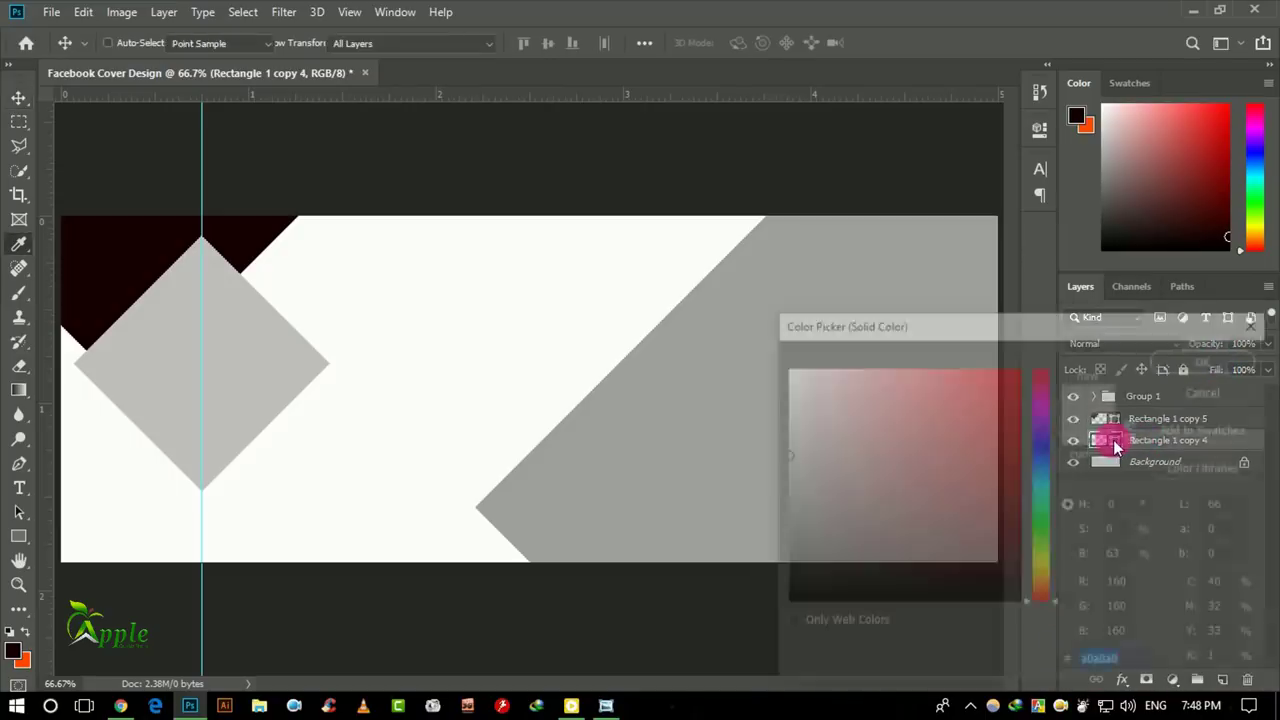
pyautogui.click(16, 652)
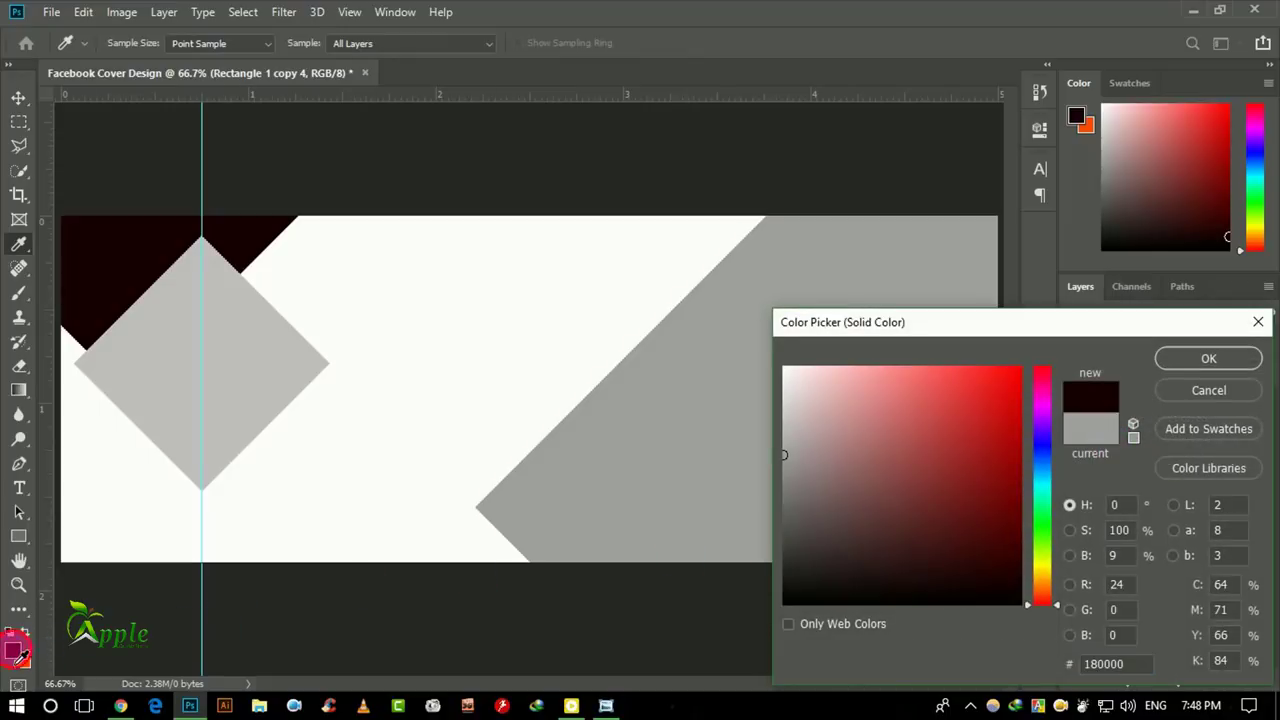
pyautogui.moveTo(1151, 670); pyautogui.dragTo(1018, 670)
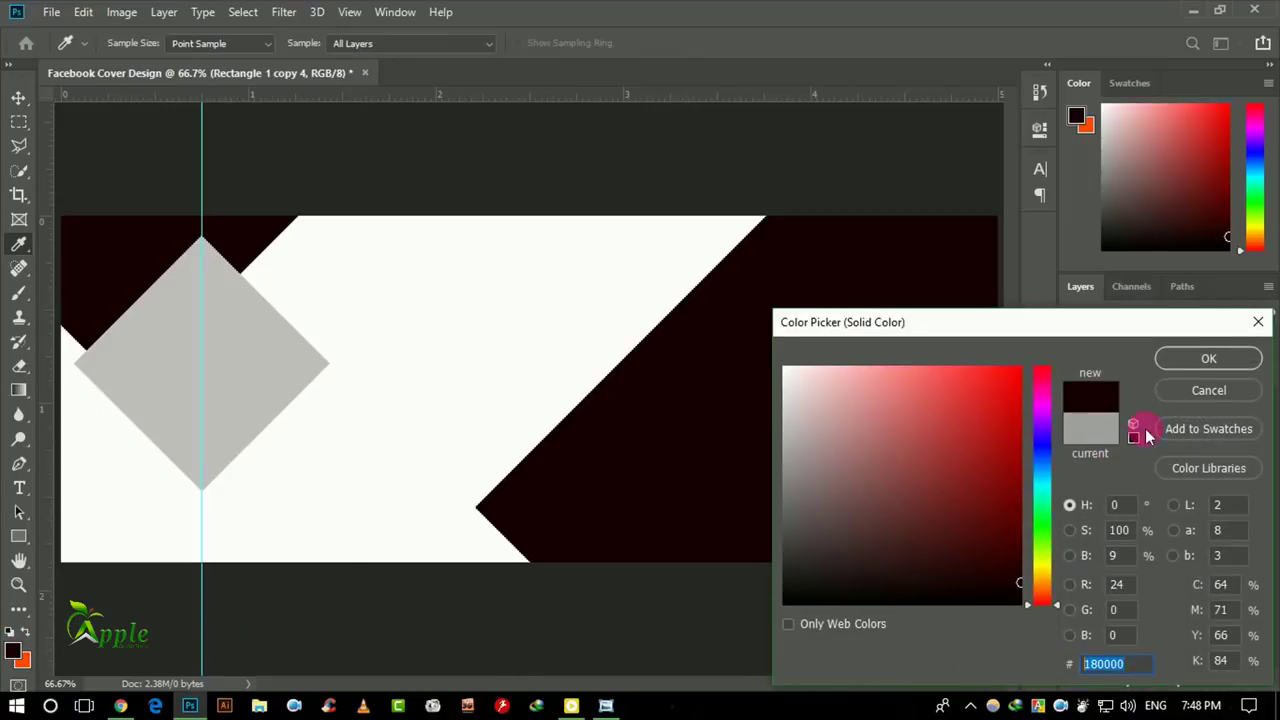
pyautogui.click(1193, 360)
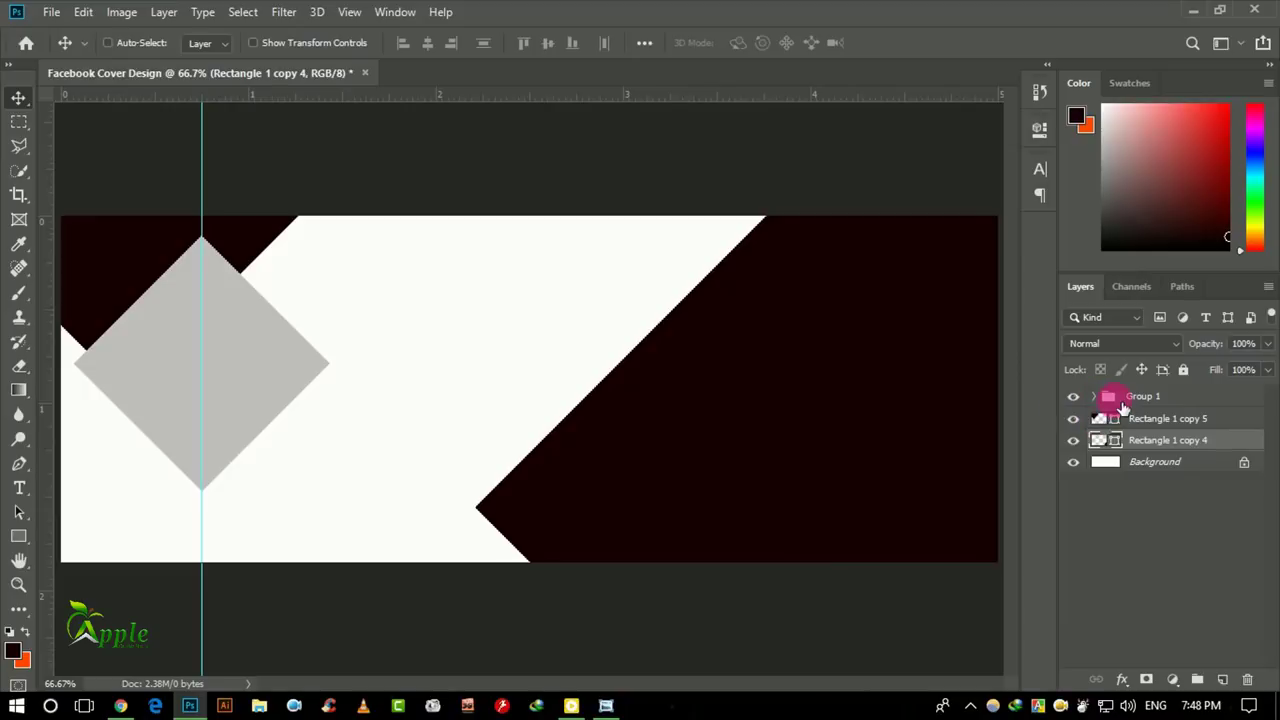
pyautogui.click(1143, 399)
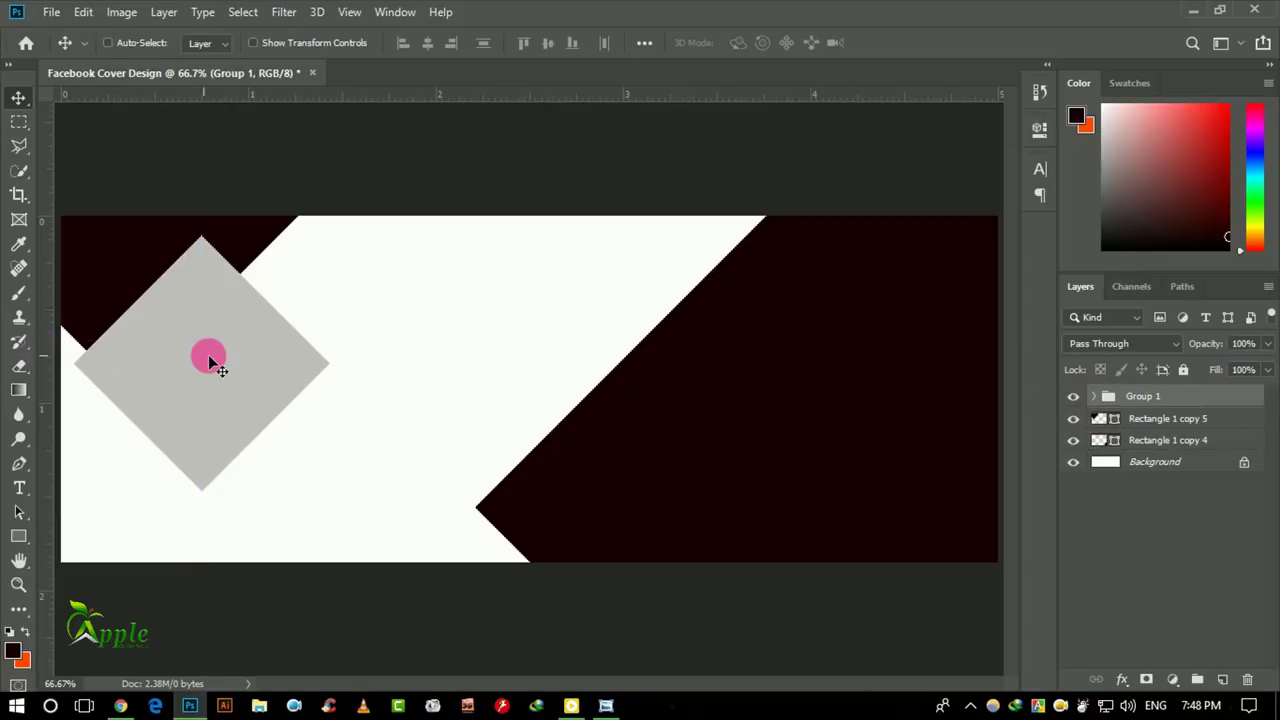
# Shift the grey diamonds centre-left, colour Rectangle 1 copy 3 #ff4900, and move it to the left edge.
pyautogui.moveTo(208, 361)
pyautogui.mouseDown()
pyautogui.moveTo(337, 387)
pyautogui.moveTo(436, 358)
pyautogui.mouseUp()
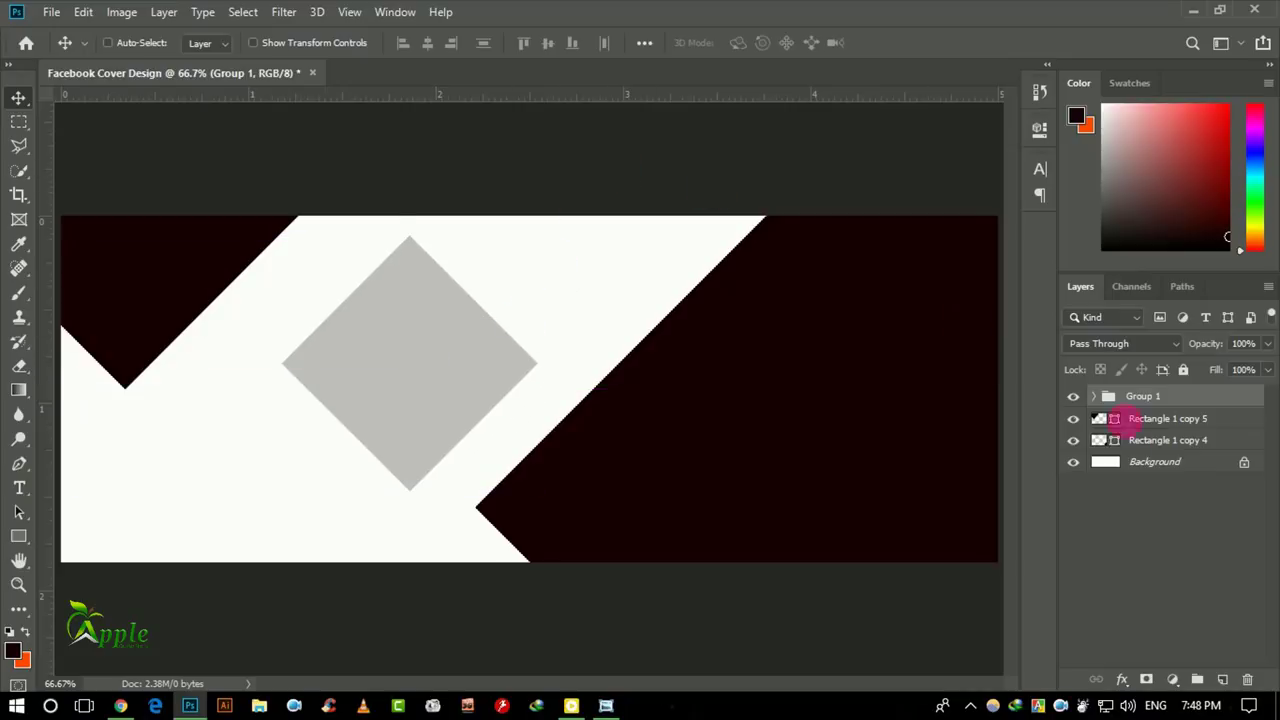
pyautogui.click(1100, 397)
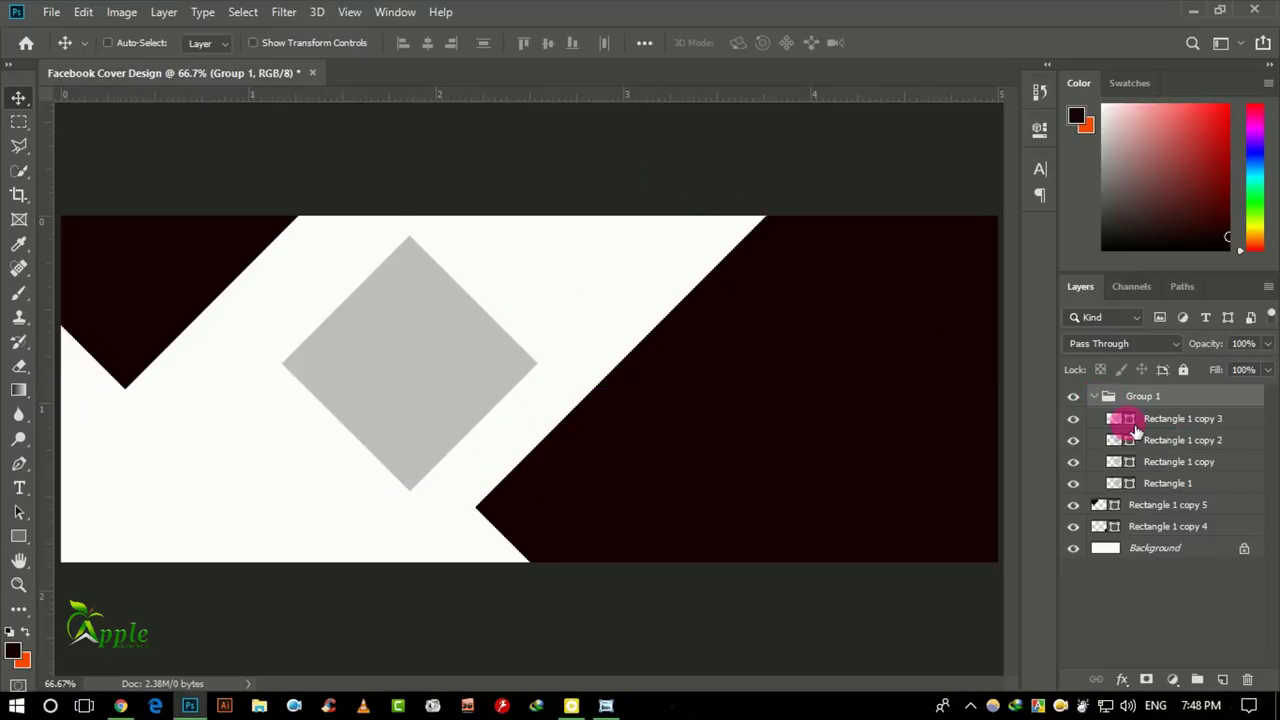
pyautogui.doubleClick(1133, 424)
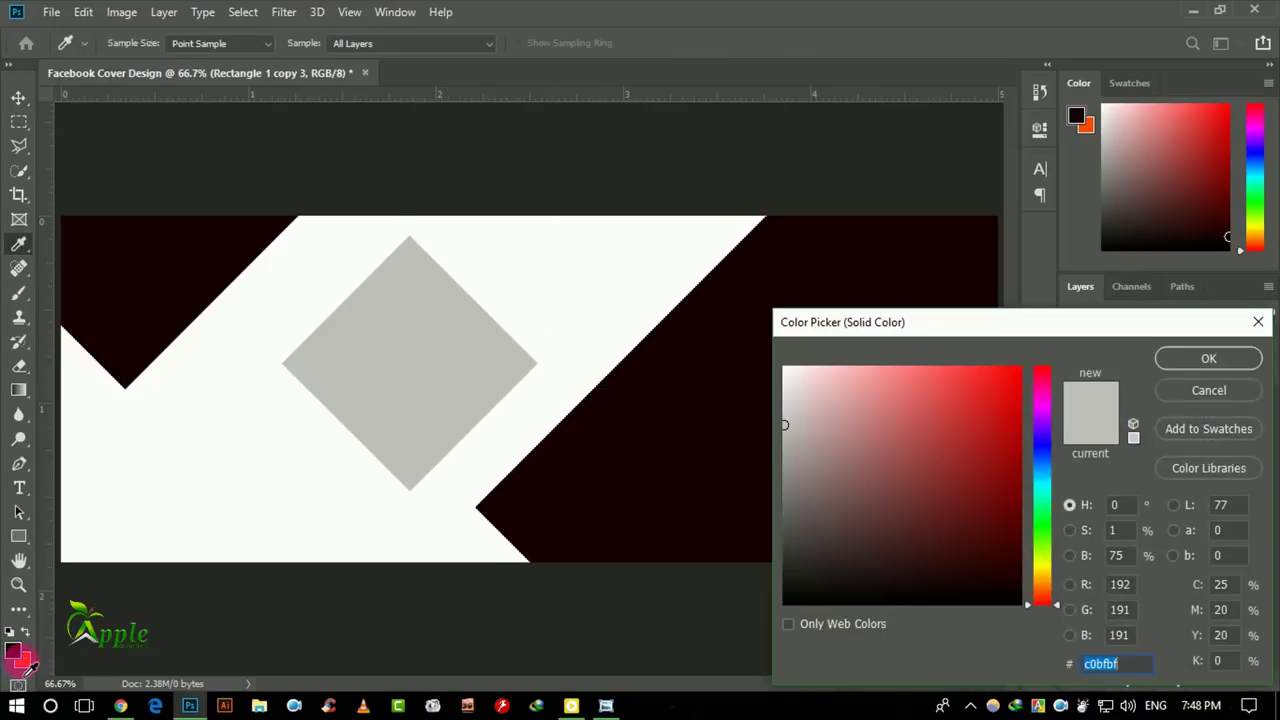
pyautogui.click(24, 664)
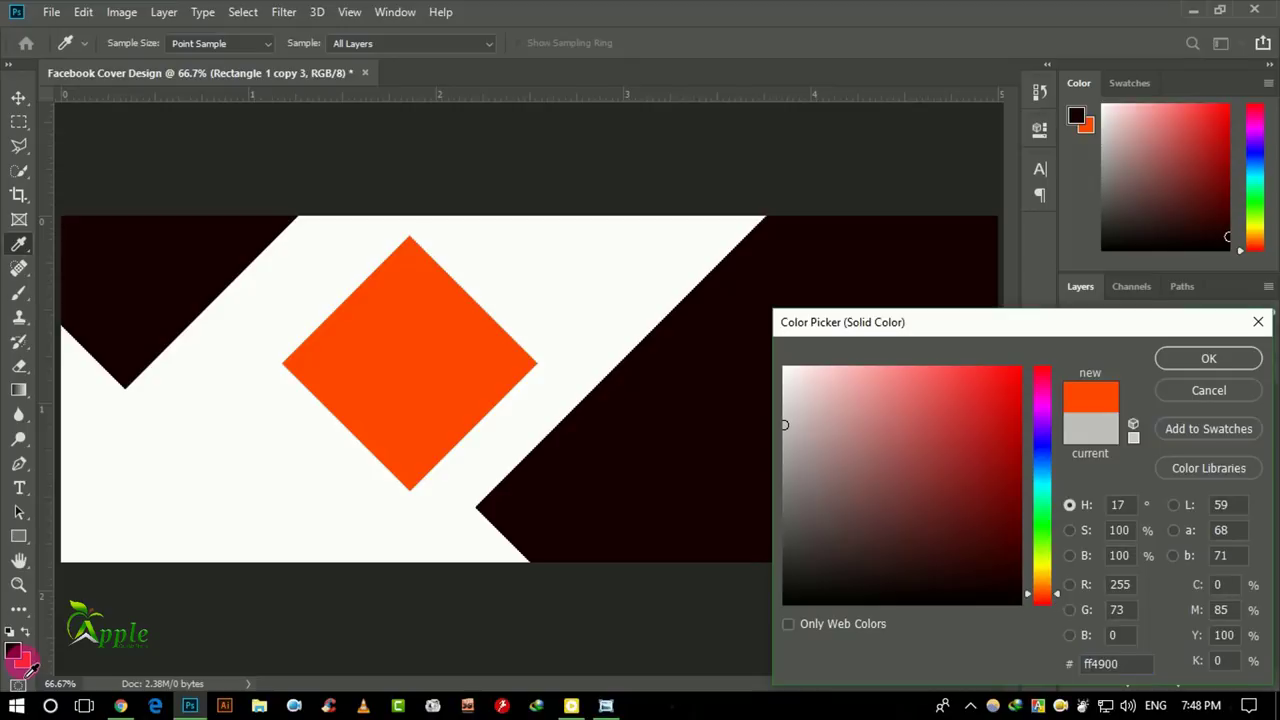
pyautogui.click(1192, 362)
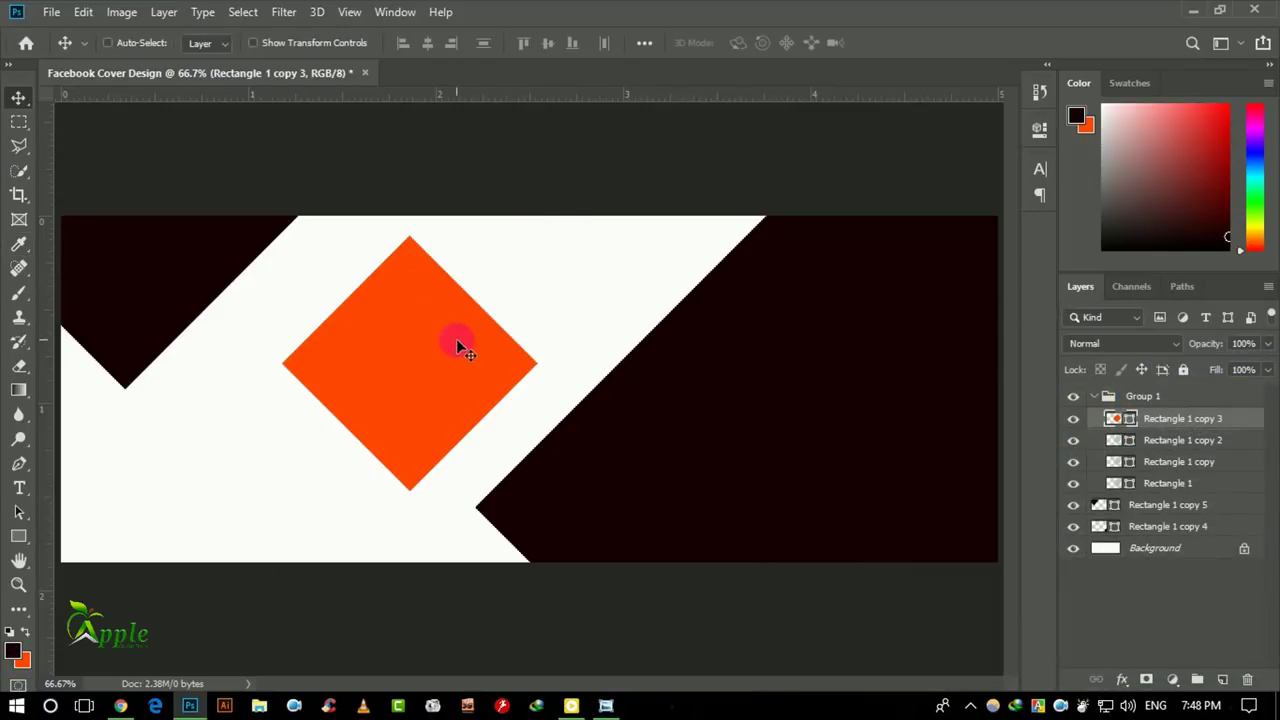
pyautogui.moveTo(457, 342); pyautogui.dragTo(140, 342)
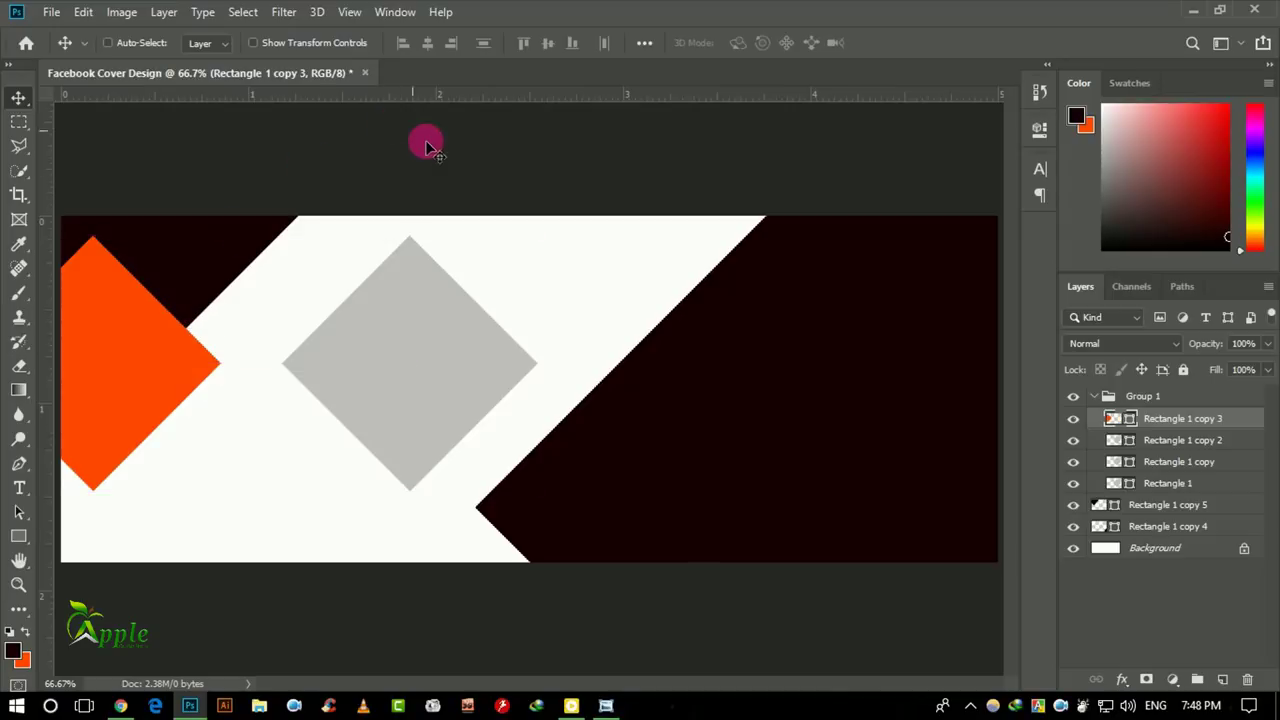
# Scale the orange diamond to 74.38% and push it half off the left edge as a triangle.
pyautogui.click(83, 14)
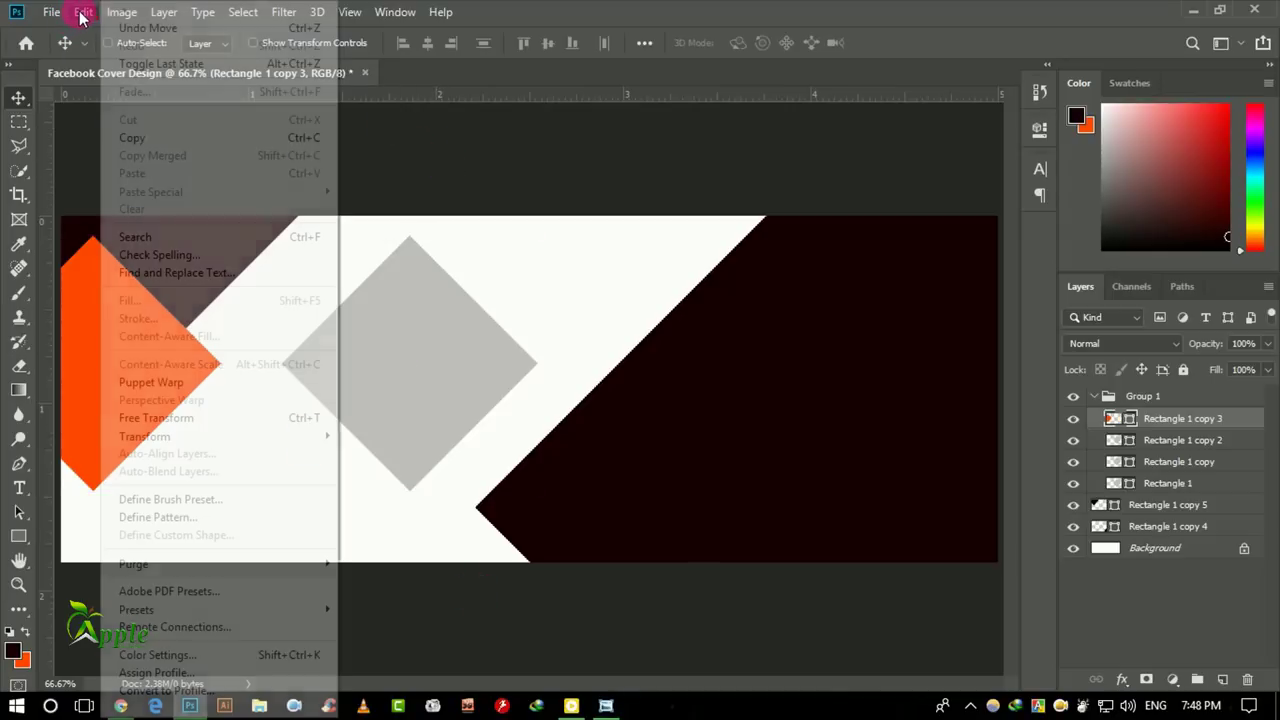
pyautogui.click(171, 418)
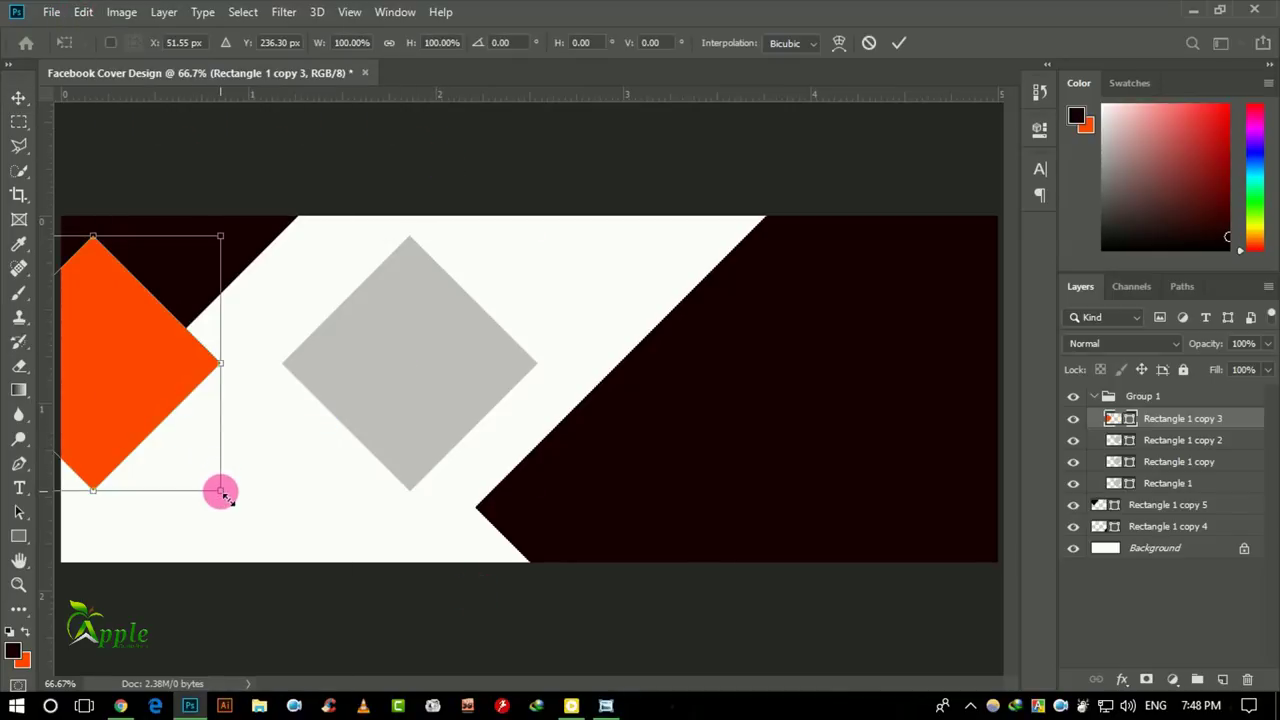
pyautogui.moveTo(221, 491); pyautogui.dragTo(187, 457)
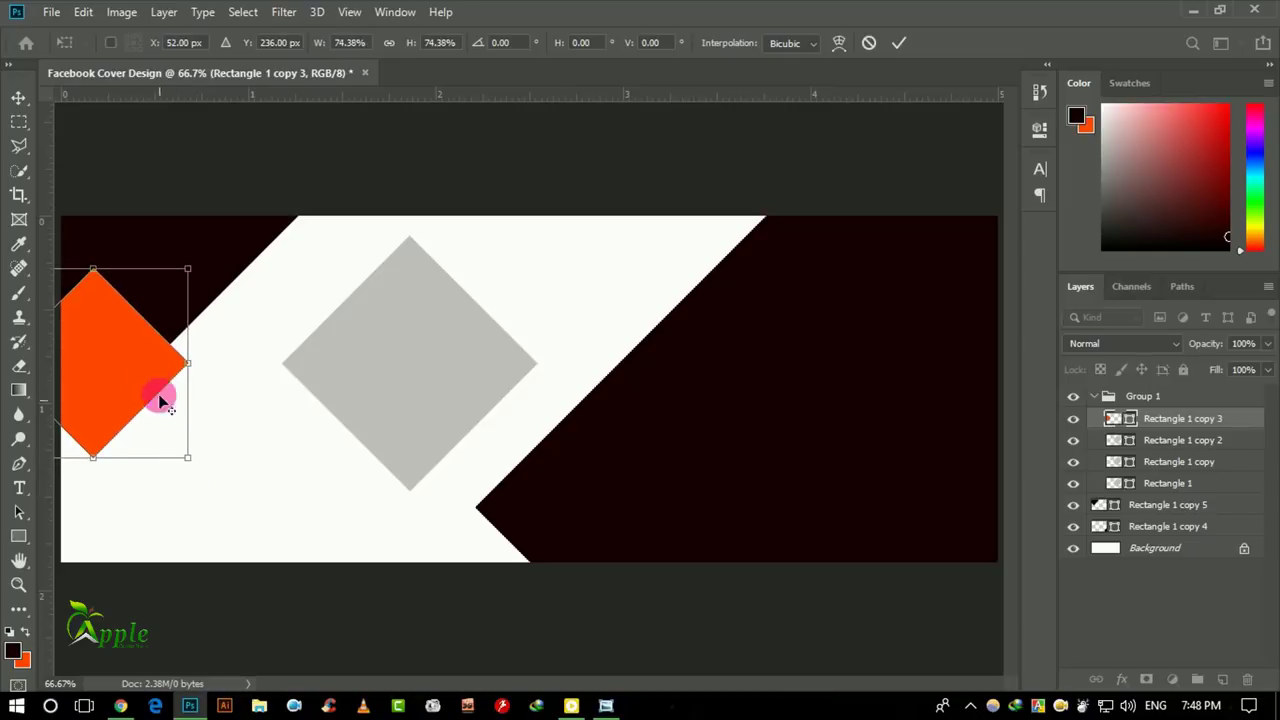
pyautogui.moveTo(160, 402)
pyautogui.mouseDown()
pyautogui.moveTo(86, 354)
pyautogui.moveTo(94, 333)
pyautogui.mouseUp()
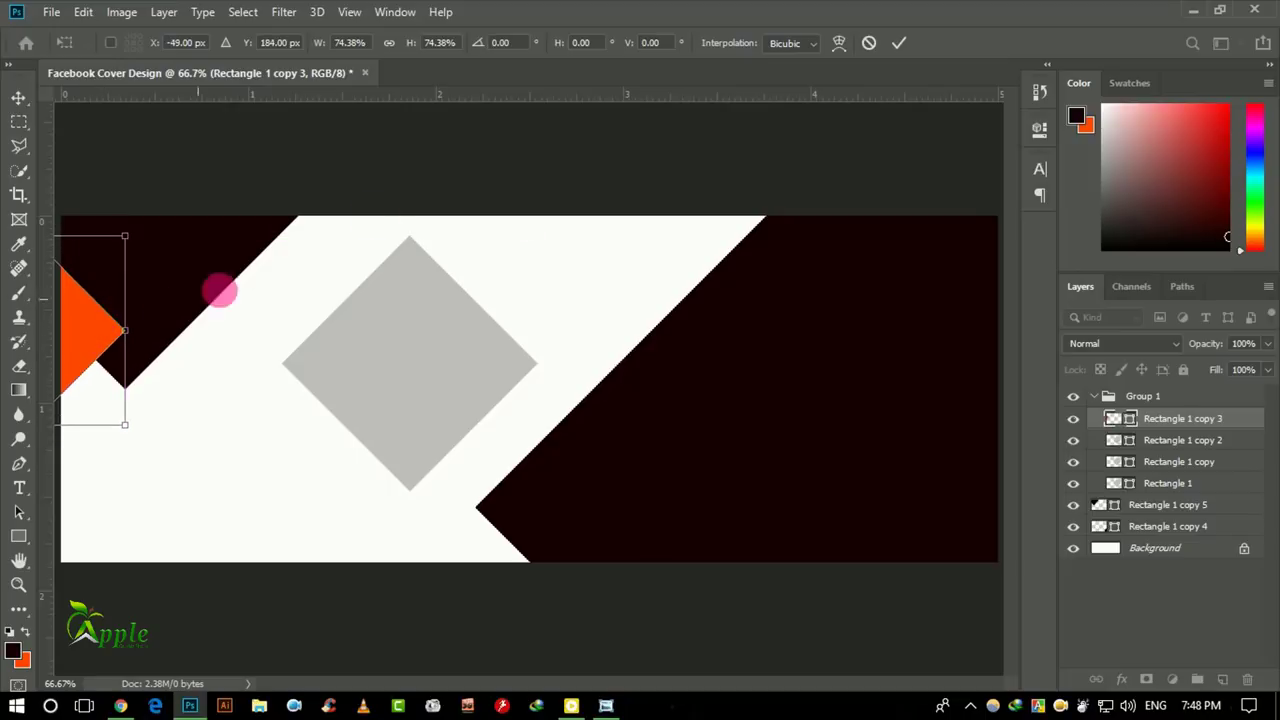
pyautogui.click(900, 42)
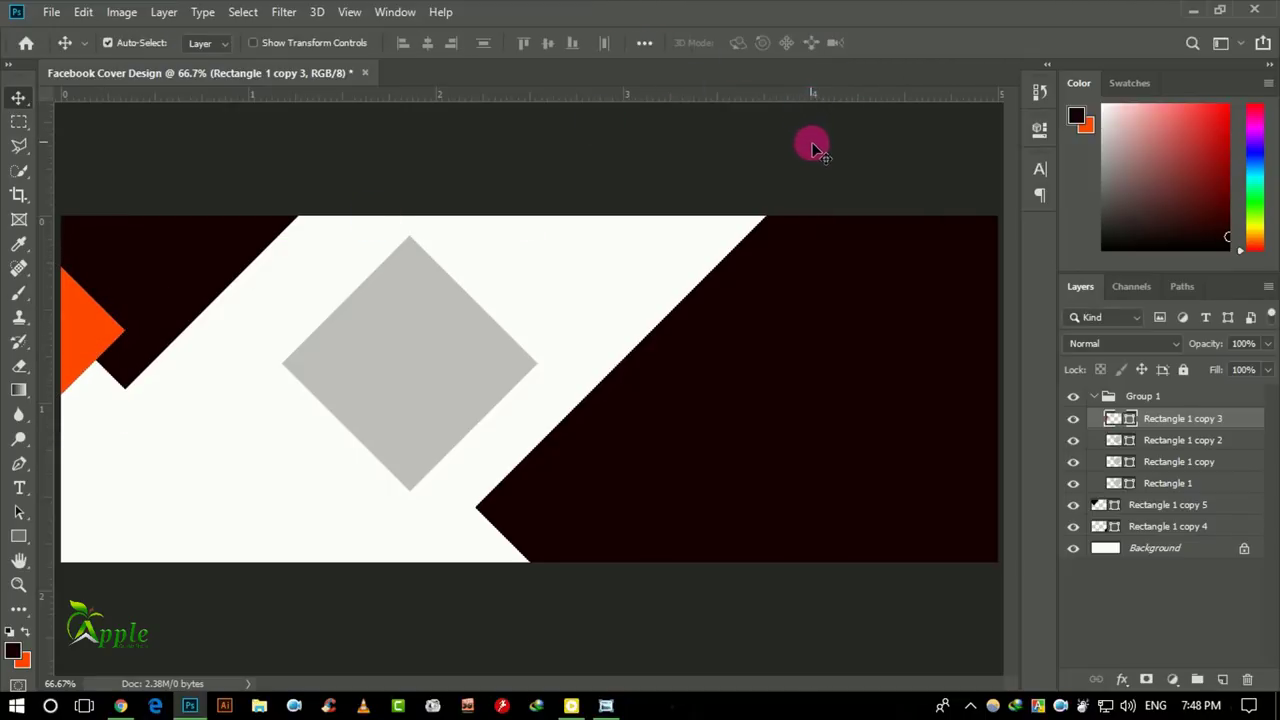
pyautogui.moveTo(234, 300); pyautogui.dragTo(237, 313)
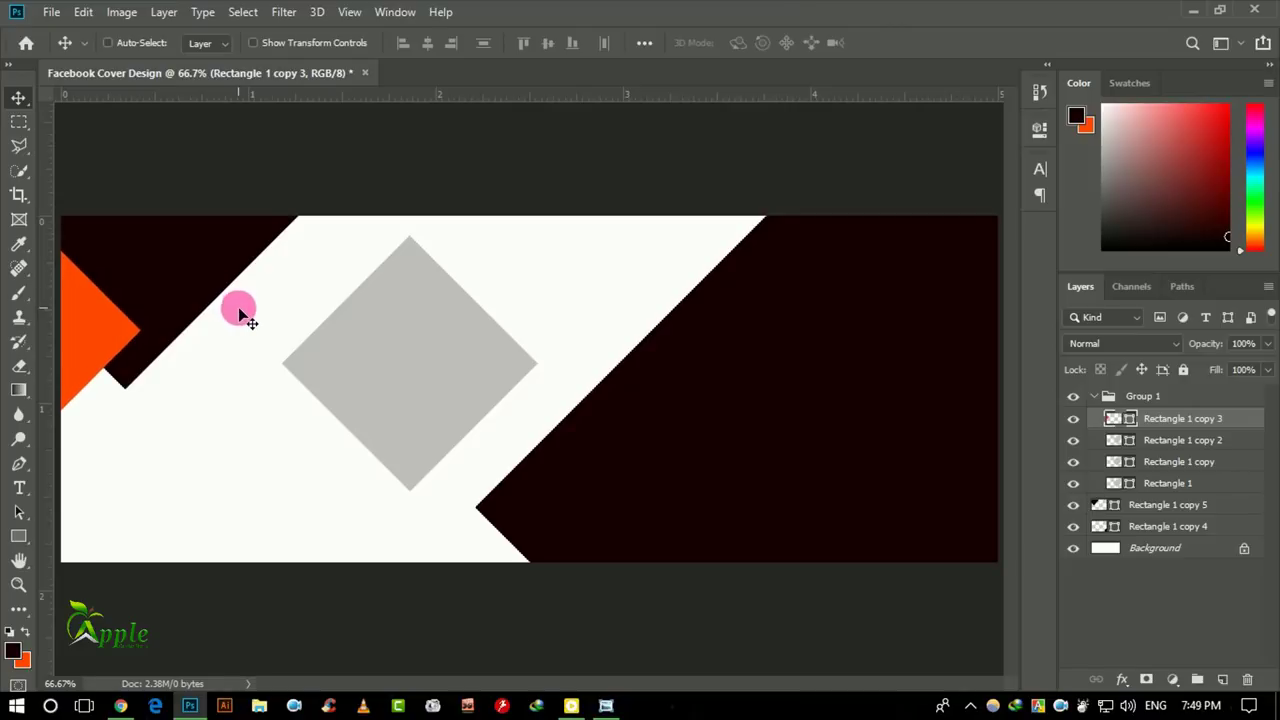
pyautogui.press('ctrl')
# Recolour Rectangle 1 copy 2 to #ff4900 and straddle it across the bottom edge, right of centre.
pyautogui.doubleClick(1128, 442)
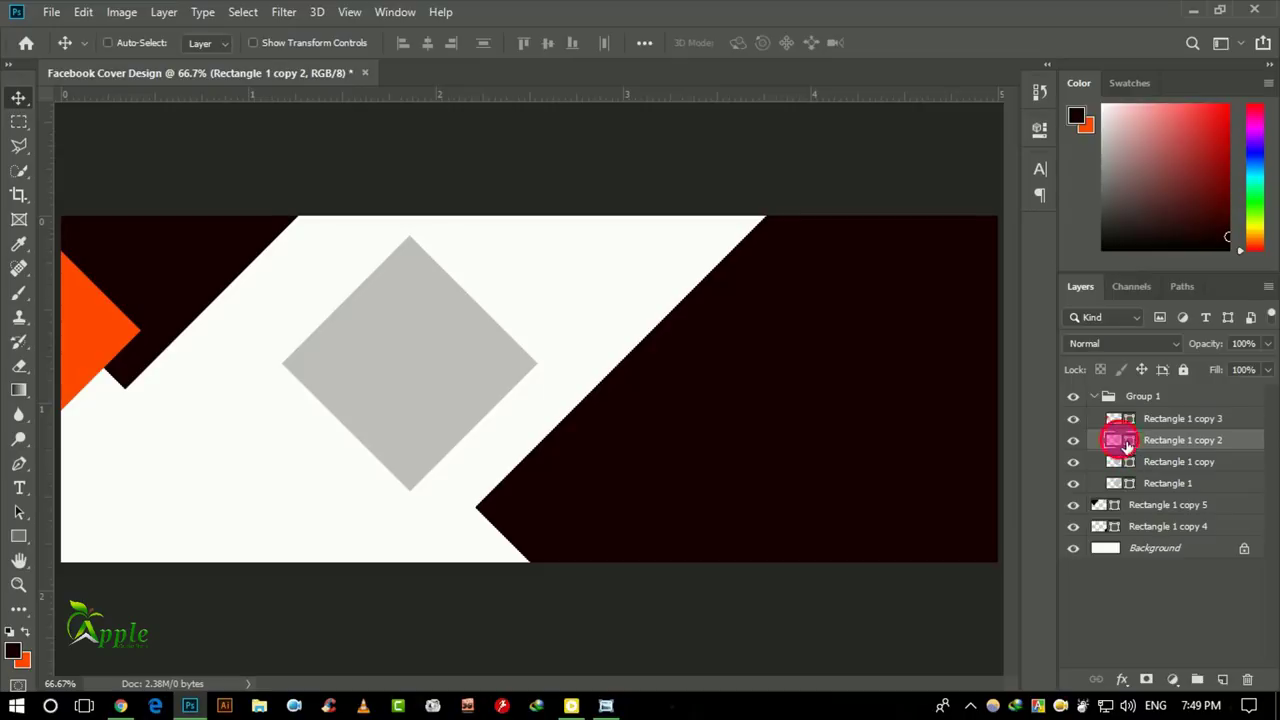
pyautogui.click(105, 325)
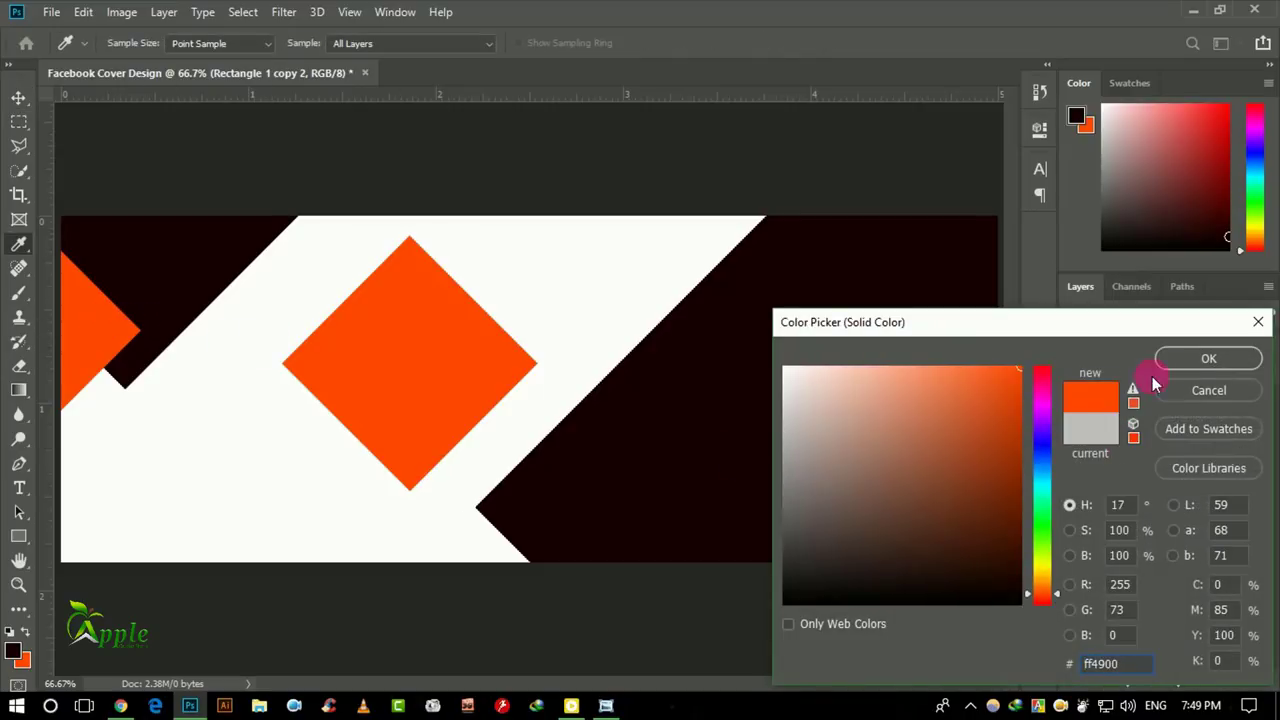
pyautogui.click(1200, 358)
pyautogui.moveTo(470, 410)
pyautogui.mouseDown()
pyautogui.moveTo(565, 538)
pyautogui.moveTo(585, 591)
pyautogui.mouseUp()
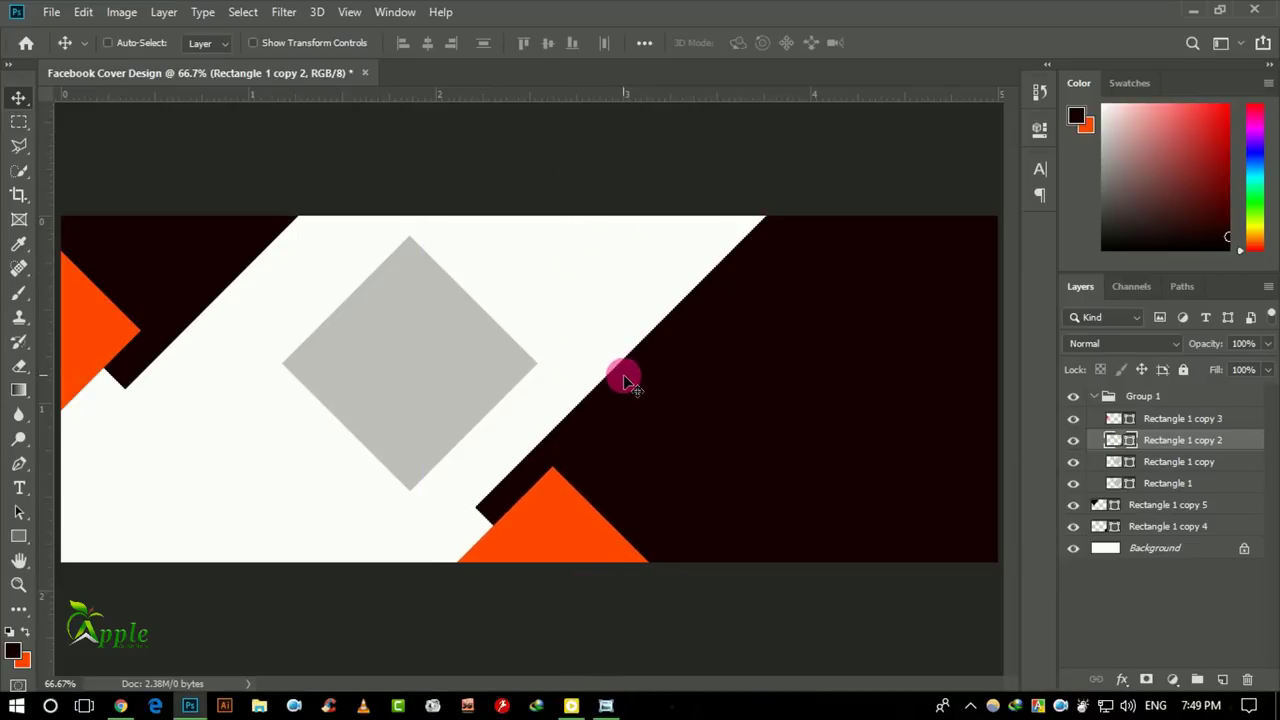
pyautogui.moveTo(624, 381); pyautogui.dragTo(590, 432)
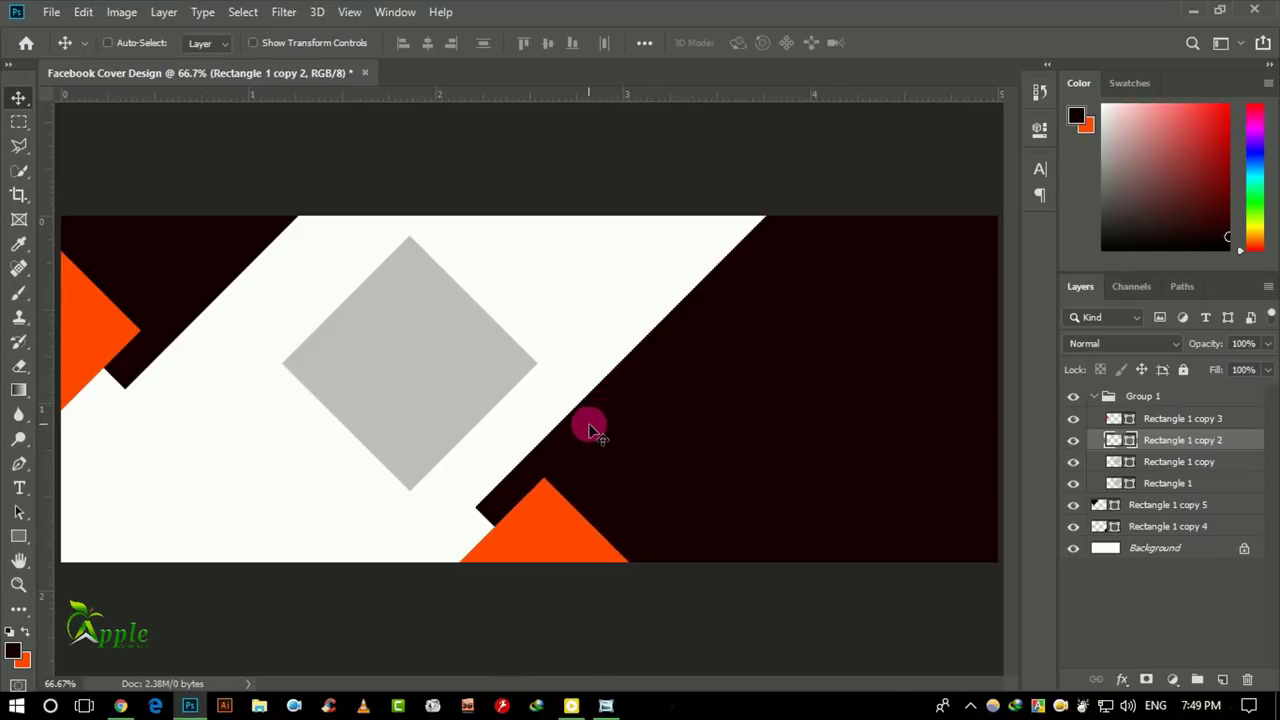
pyautogui.press('Right')
pyautogui.press('Right')
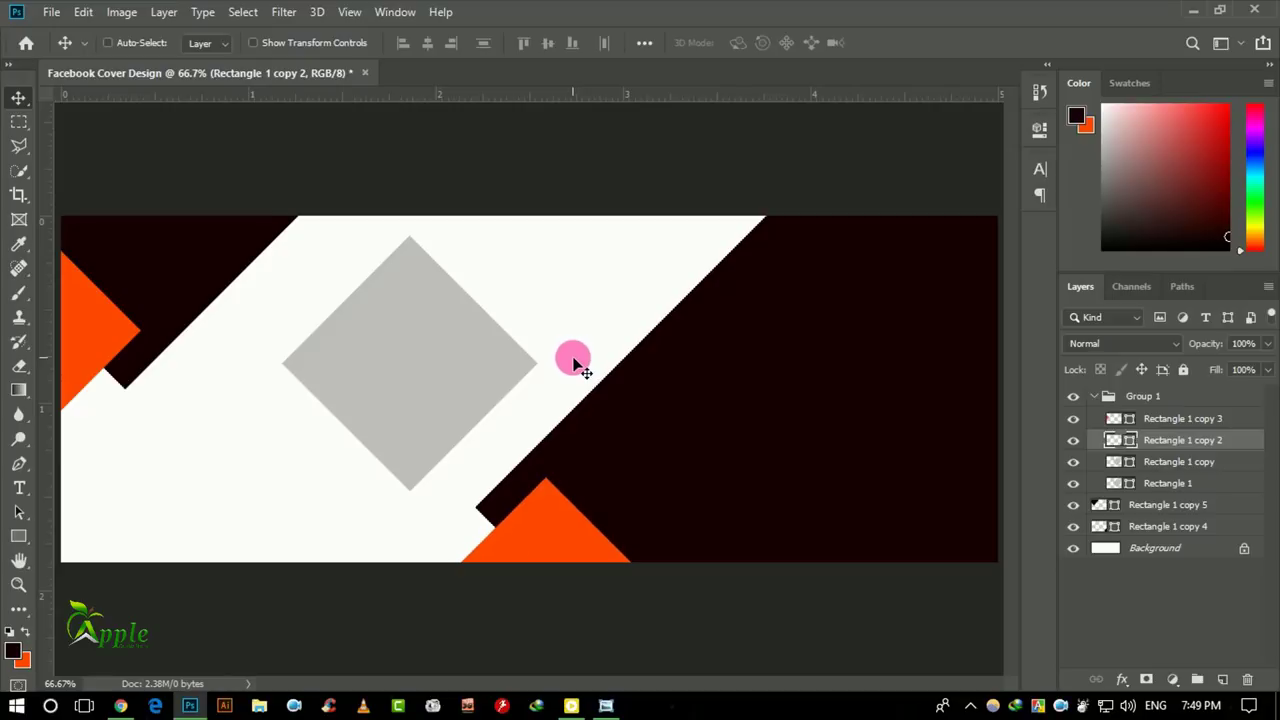
pyautogui.press('Right')
pyautogui.press('Right')
pyautogui.press('Right')
pyautogui.press('Right')
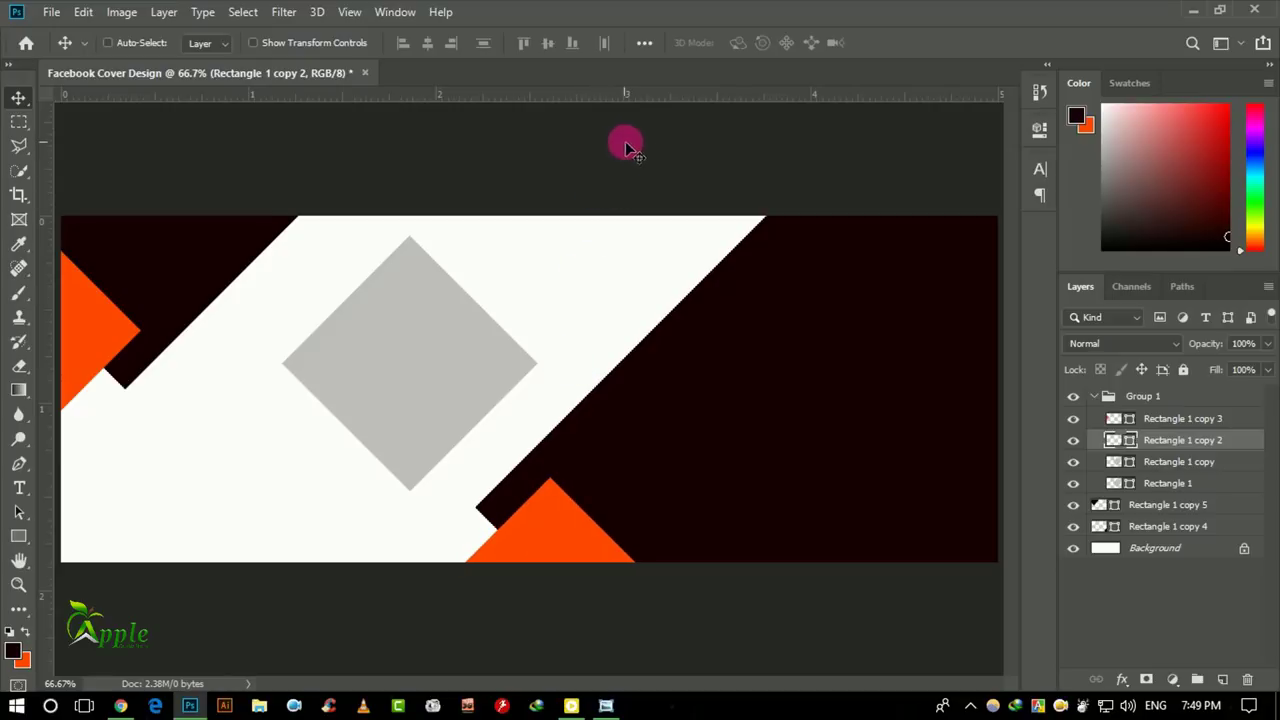
# Recolour Rectangle 1 copy to #ff4900 and move it onto the cover's top edge.
pyautogui.doubleClick(1118, 464)
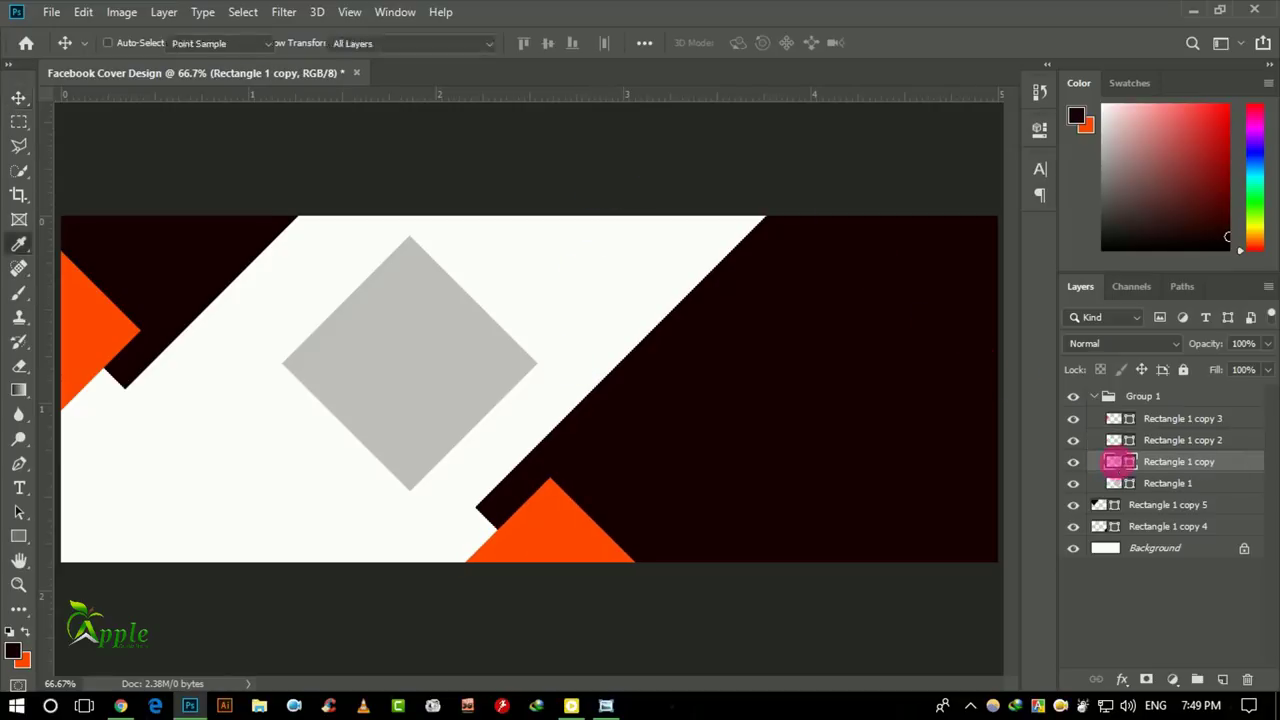
pyautogui.click(592, 532)
pyautogui.click(1208, 358)
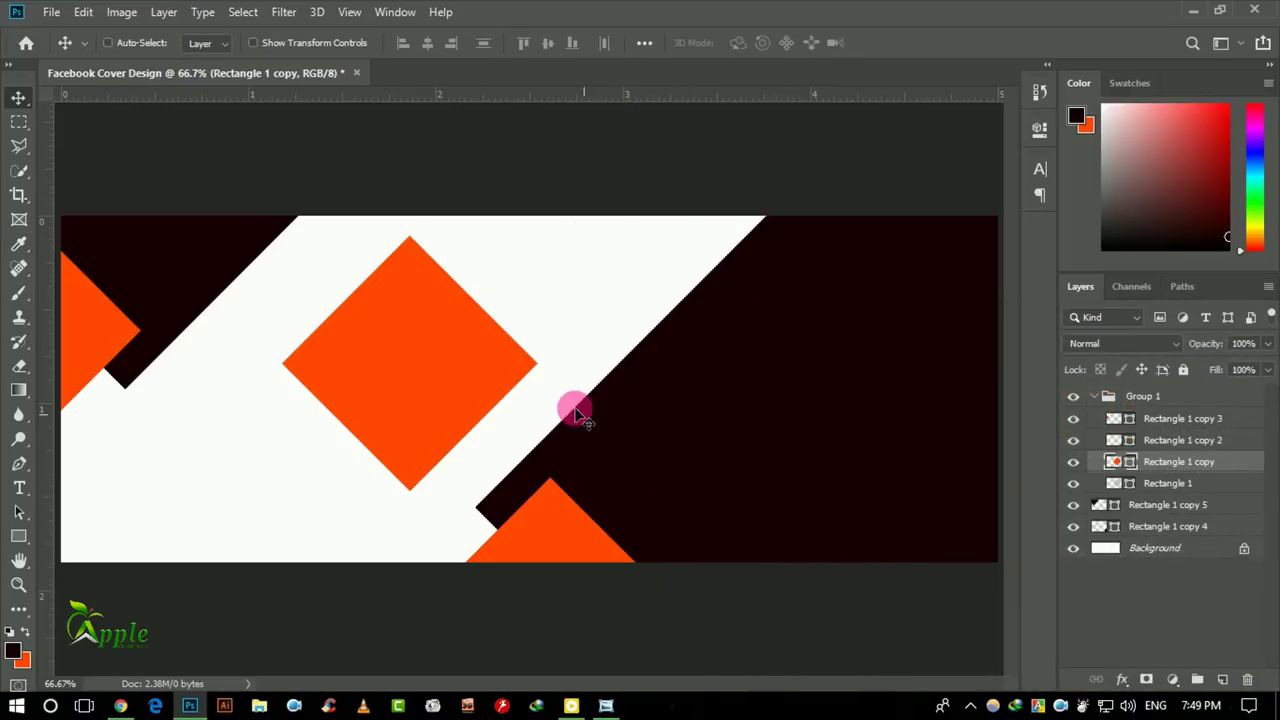
pyautogui.moveTo(465, 345)
pyautogui.mouseDown()
pyautogui.moveTo(803, 233)
pyautogui.moveTo(772, 295)
pyautogui.moveTo(782, 243)
pyautogui.moveTo(767, 235)
pyautogui.moveTo(772, 245)
pyautogui.mouseUp()
# Recolour Rectangle 1 to #ff4900 and place it in the bottom-right corner.
pyautogui.click(1120, 484)
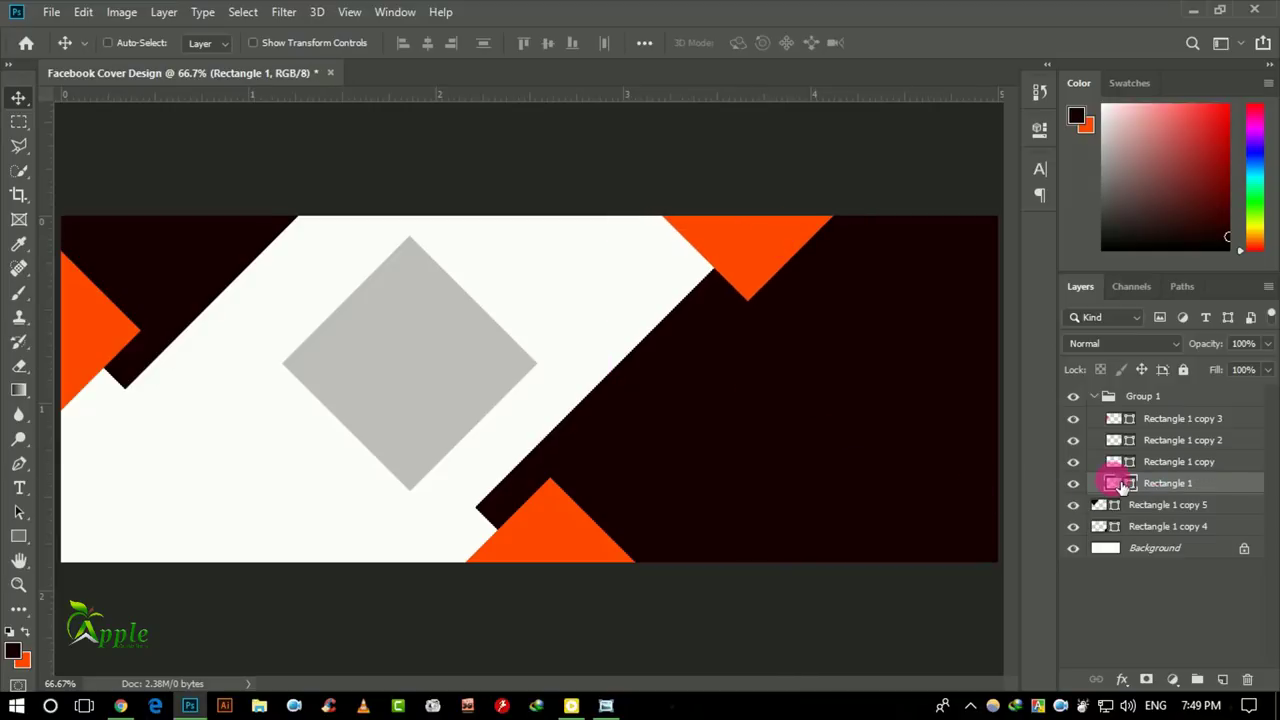
pyautogui.doubleClick(1120, 484)
pyautogui.click(95, 318)
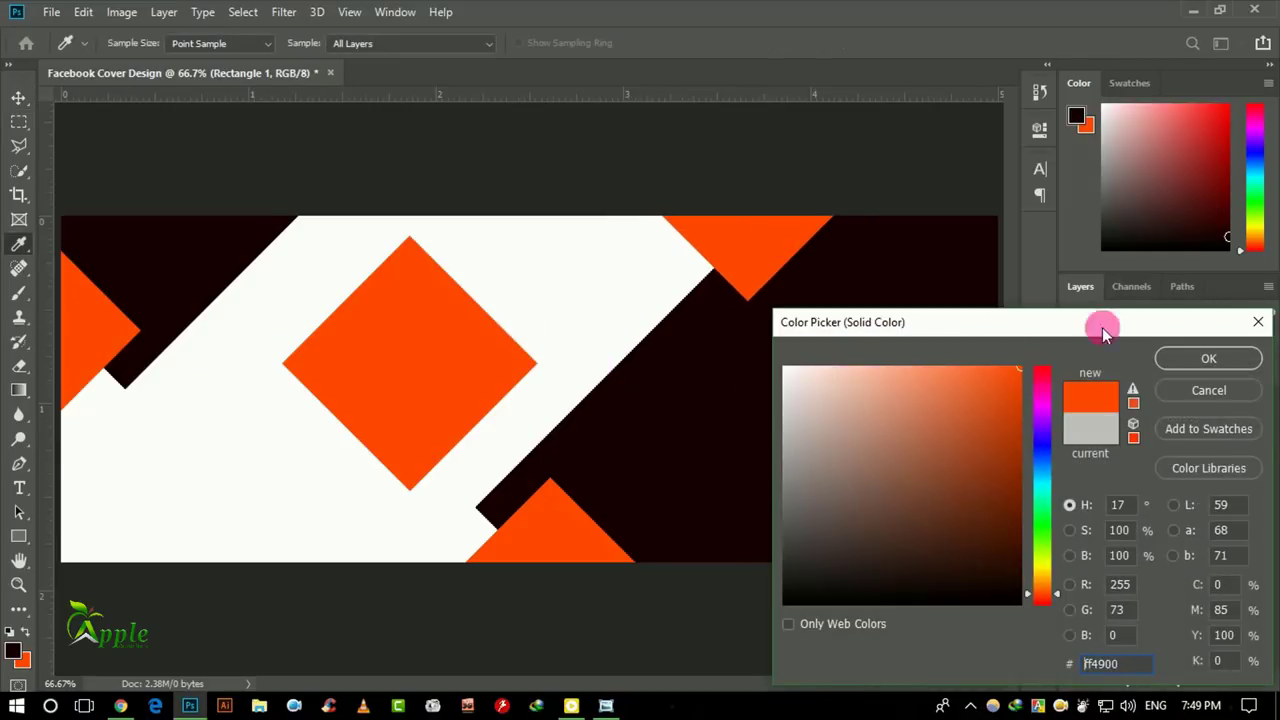
pyautogui.click(1212, 360)
pyautogui.press('v')
pyautogui.moveTo(500, 357); pyautogui.dragTo(920, 520)
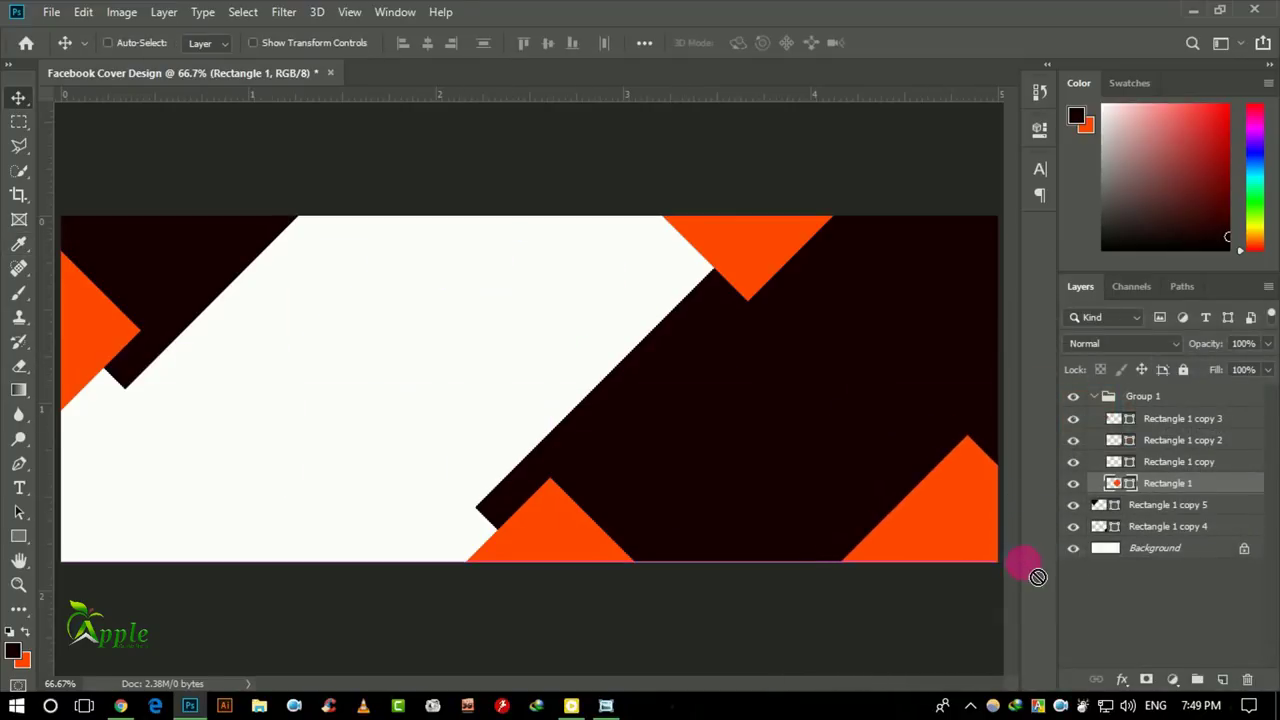
pyautogui.moveTo(457, 344)
pyautogui.mouseDown()
pyautogui.moveTo(955, 538)
pyautogui.moveTo(965, 515)
pyautogui.moveTo(988, 530)
pyautogui.moveTo(973, 531)
pyautogui.mouseUp()
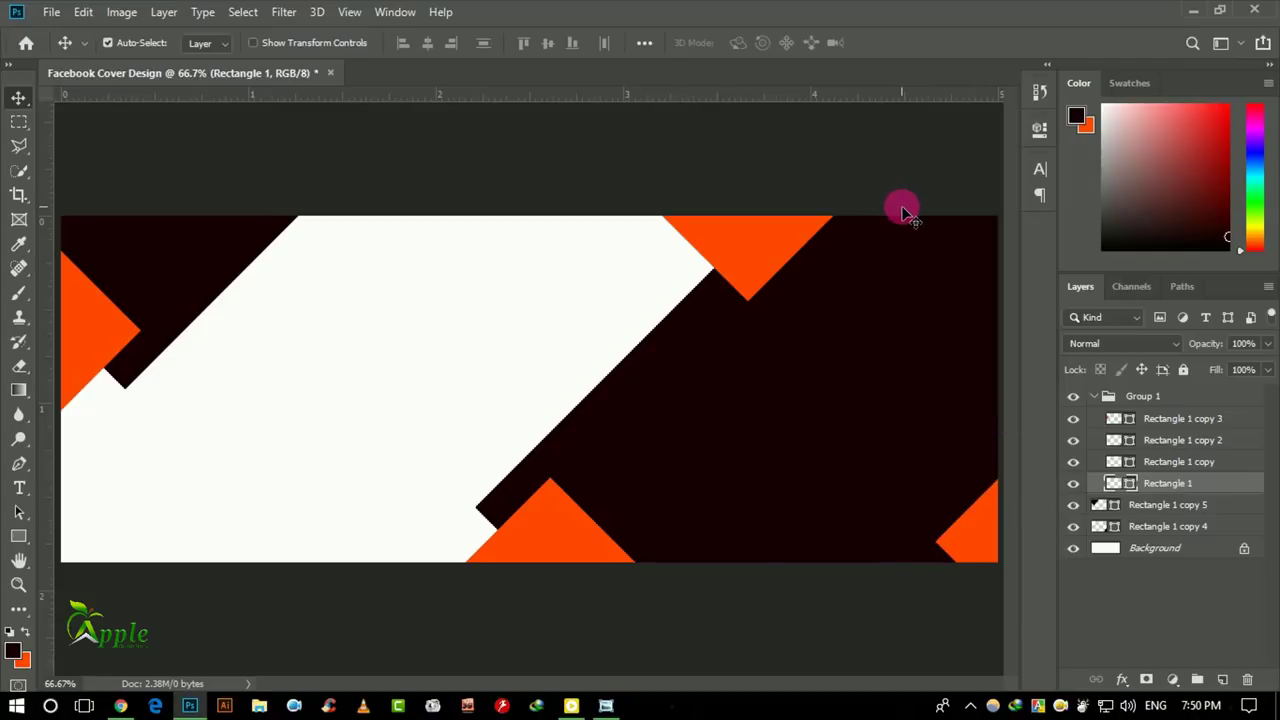
# Drag the New York city photo from the stock folder into the design.
pyautogui.click(259, 705)
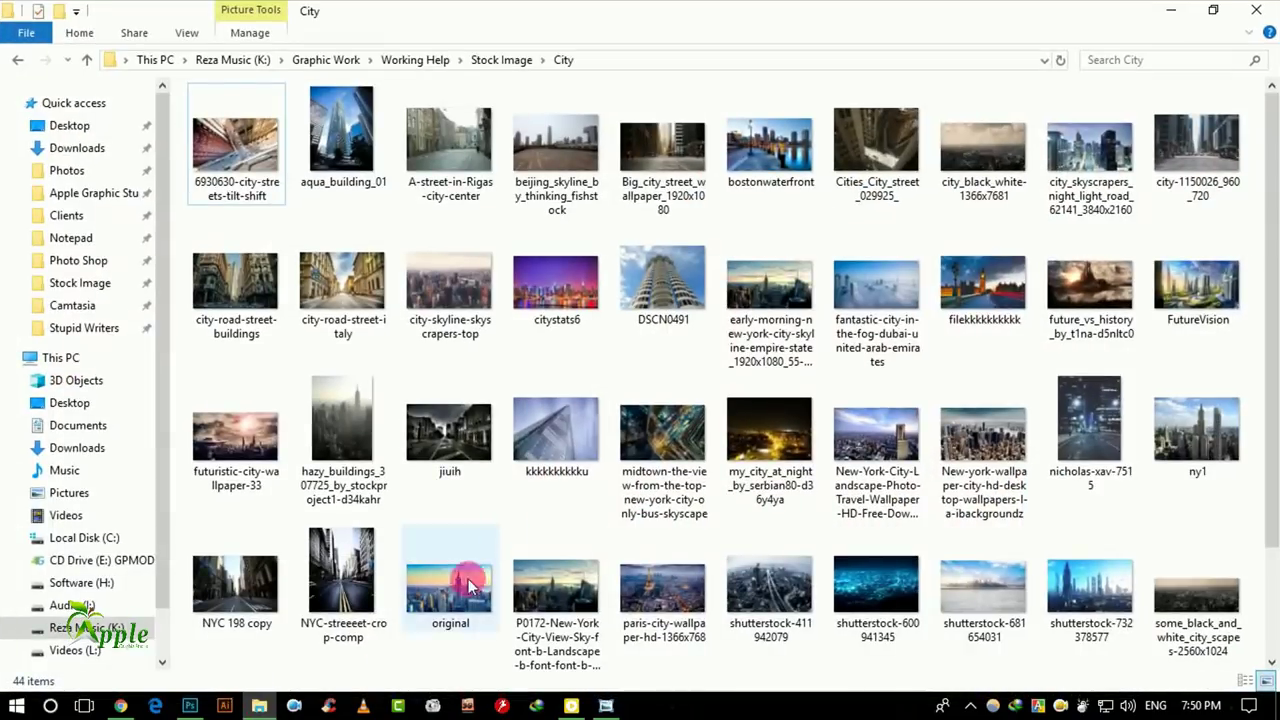
pyautogui.scroll(-1, 762, 430)
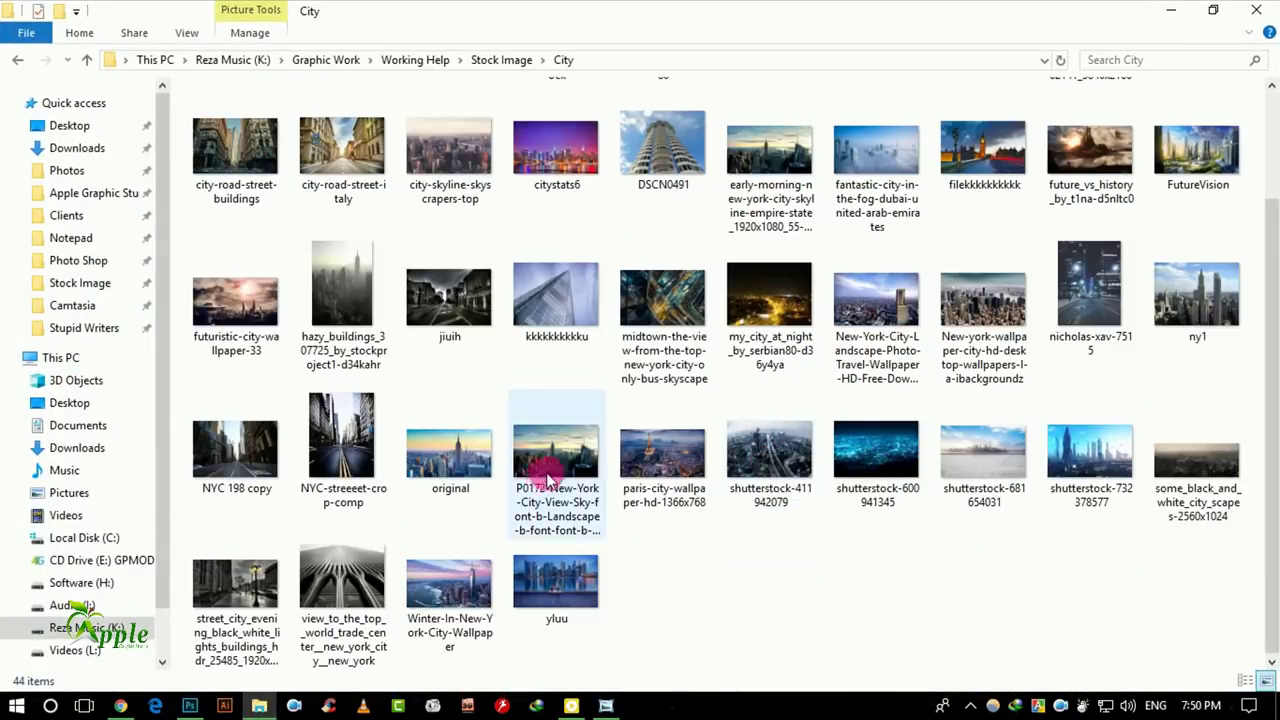
pyautogui.moveTo(548, 478); pyautogui.dragTo(379, 518)
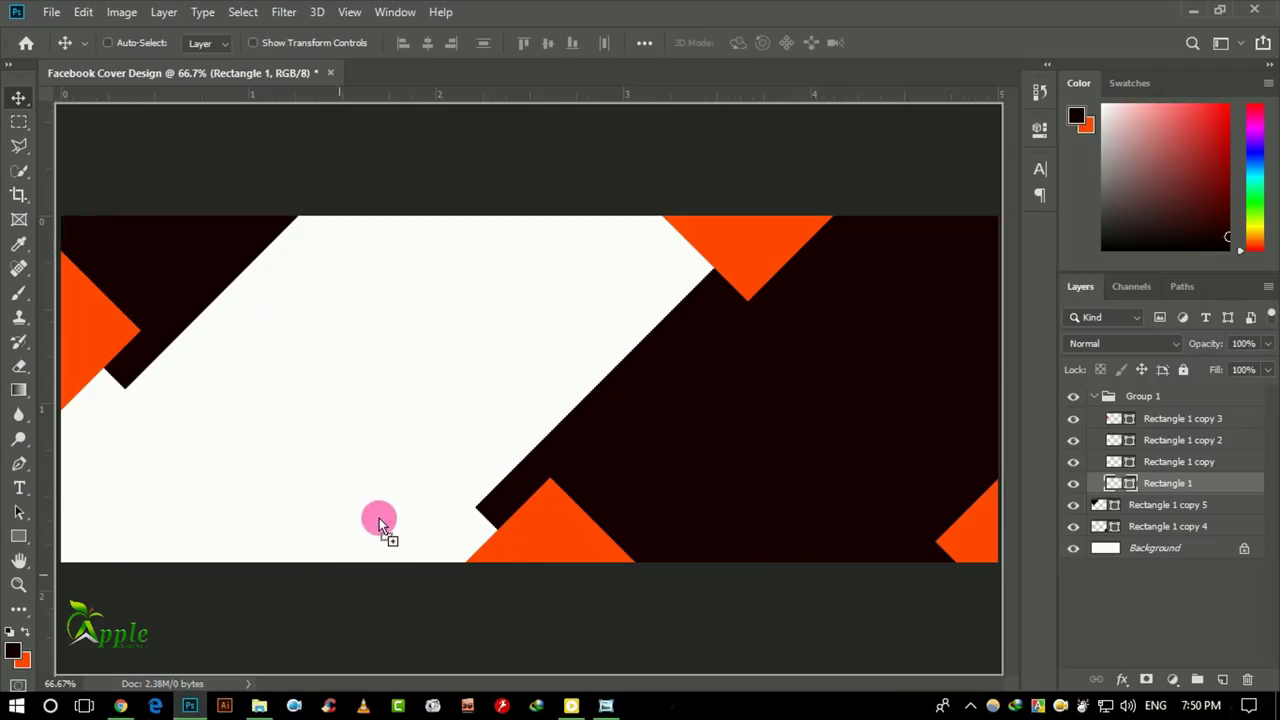
# Enlarge the city photo to about 26%, shift it left, and move its layer beneath the dark shapes.
pyautogui.moveTo(640, 434); pyautogui.dragTo(502, 437)
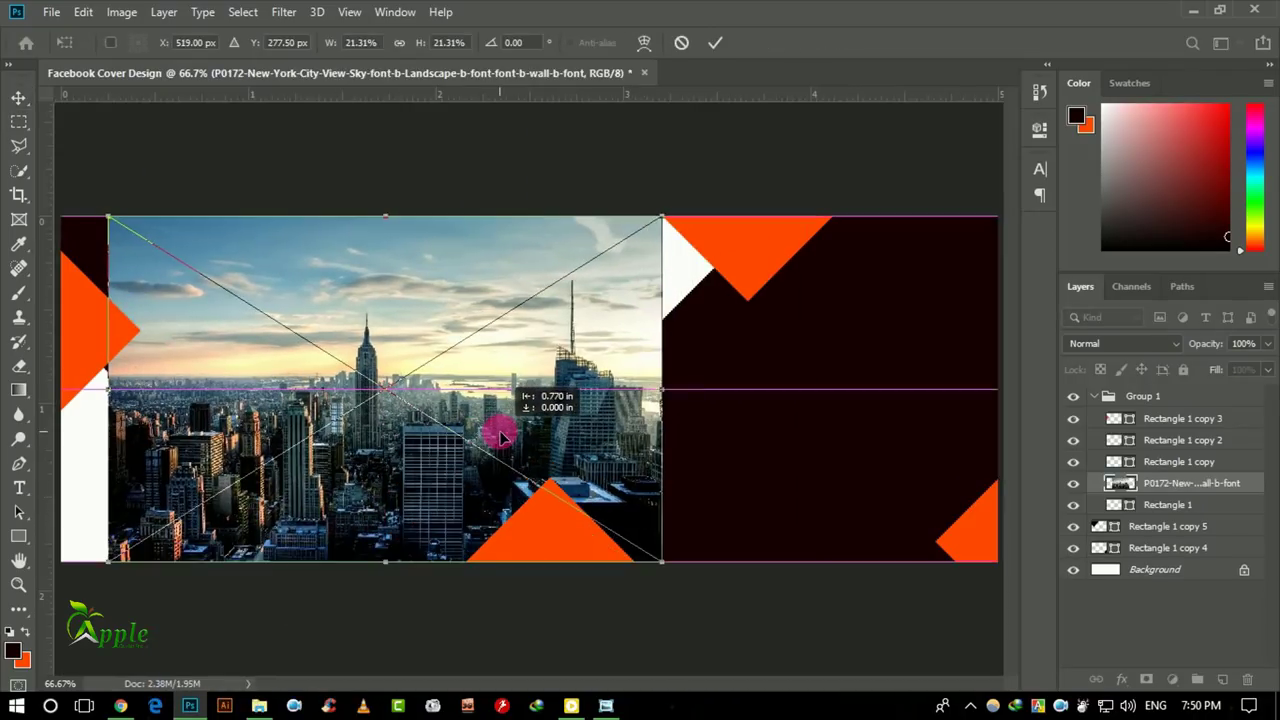
pyautogui.moveTo(661, 565); pyautogui.dragTo(718, 609)
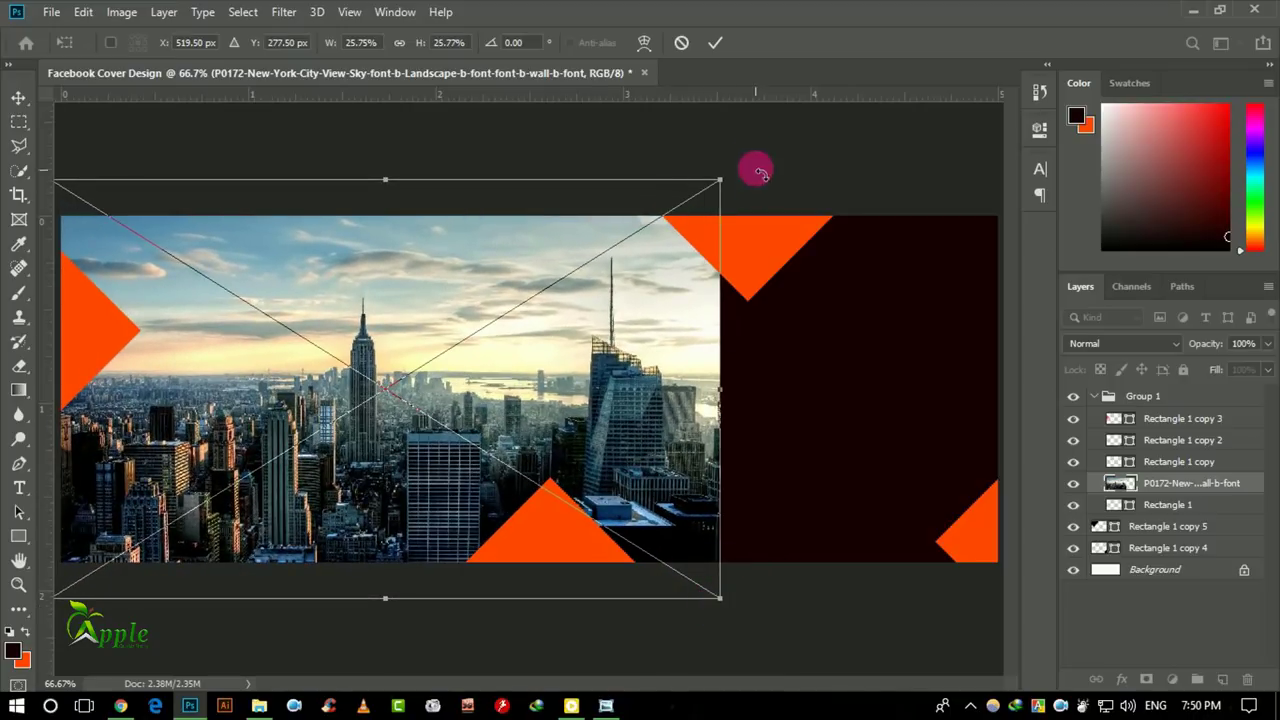
pyautogui.click(716, 44)
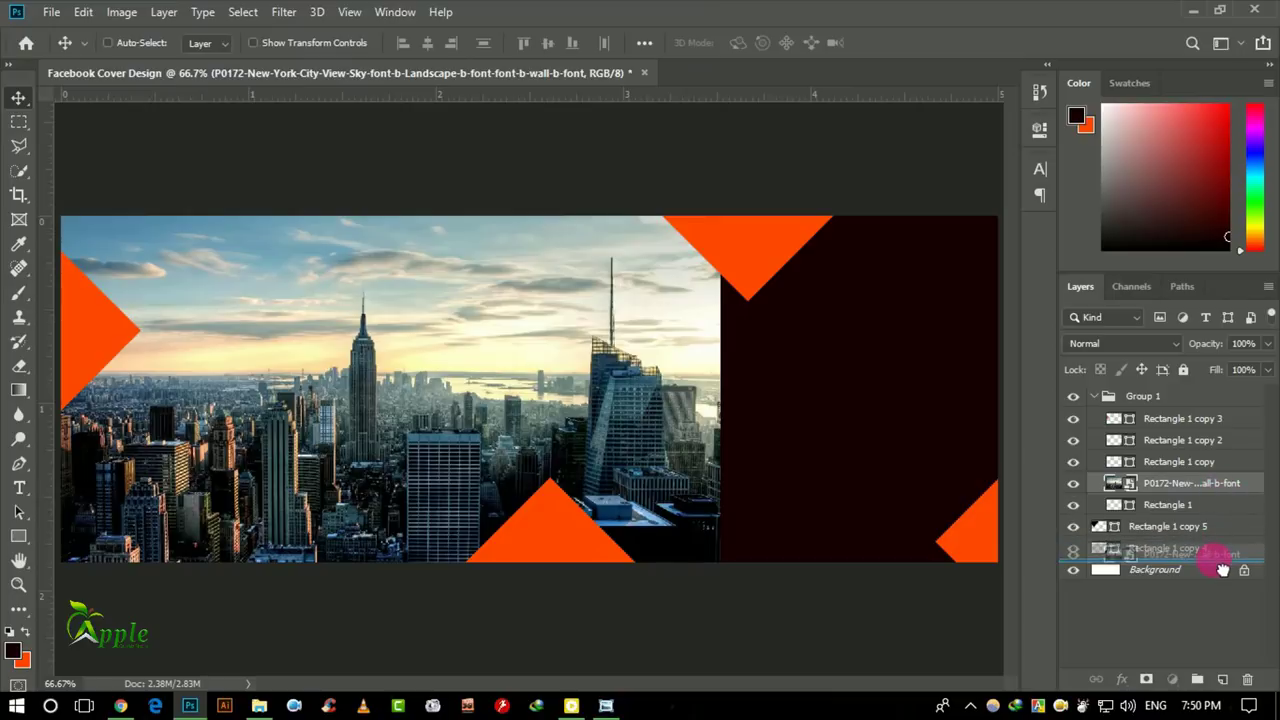
pyautogui.moveTo(1224, 492); pyautogui.dragTo(1223, 560)
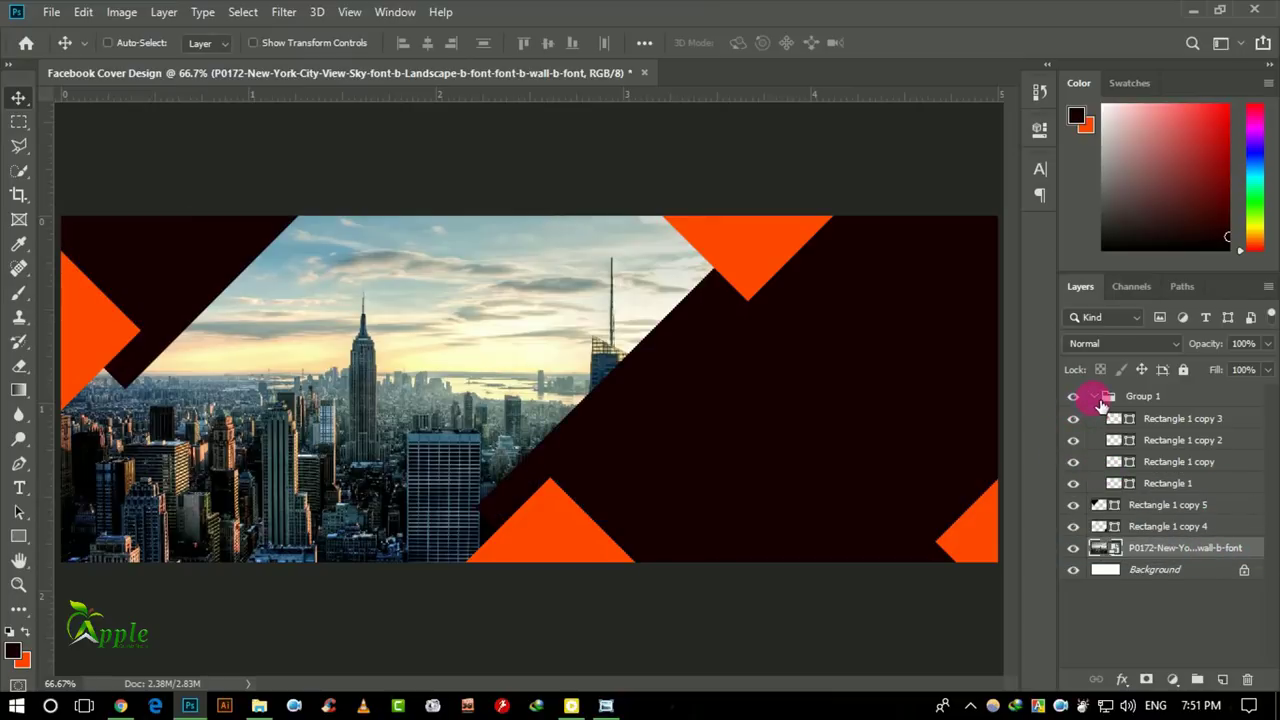
# Group Rectangle 1 copy 4, Rectangle 1 copy 5 and the city photo into Group 2.
pyautogui.click(1096, 397)
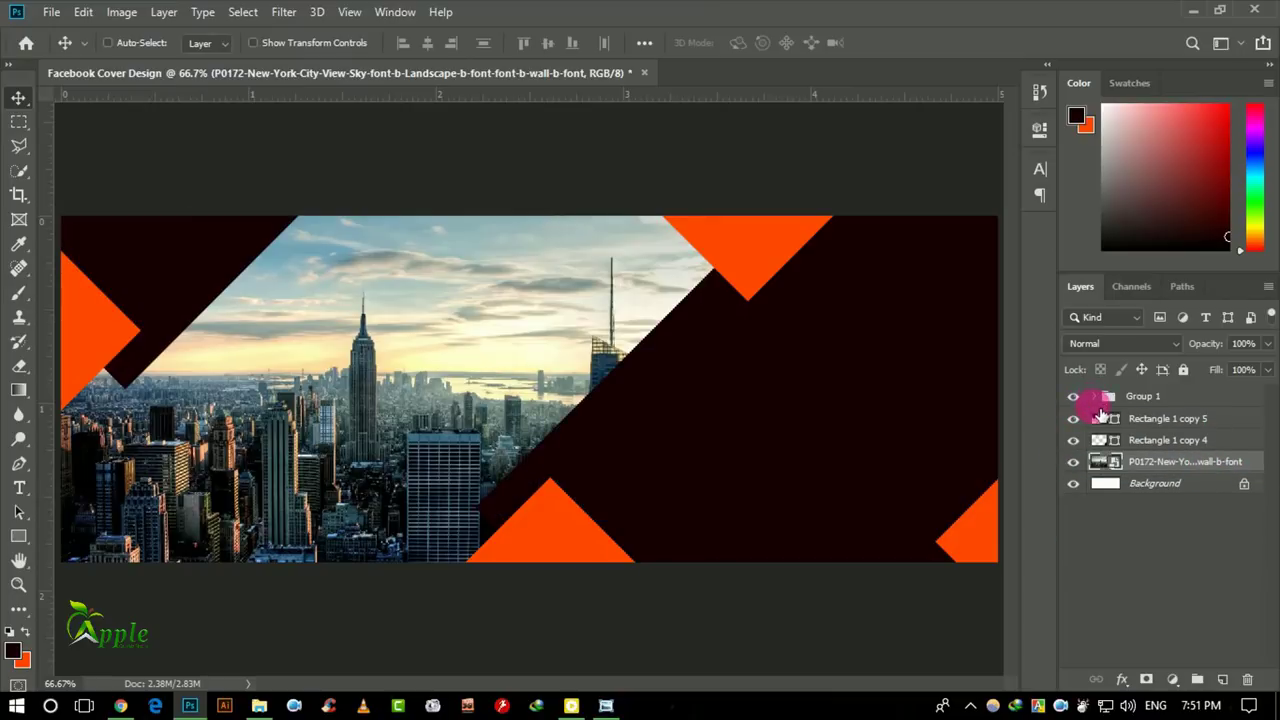
pyautogui.click(1181, 442)
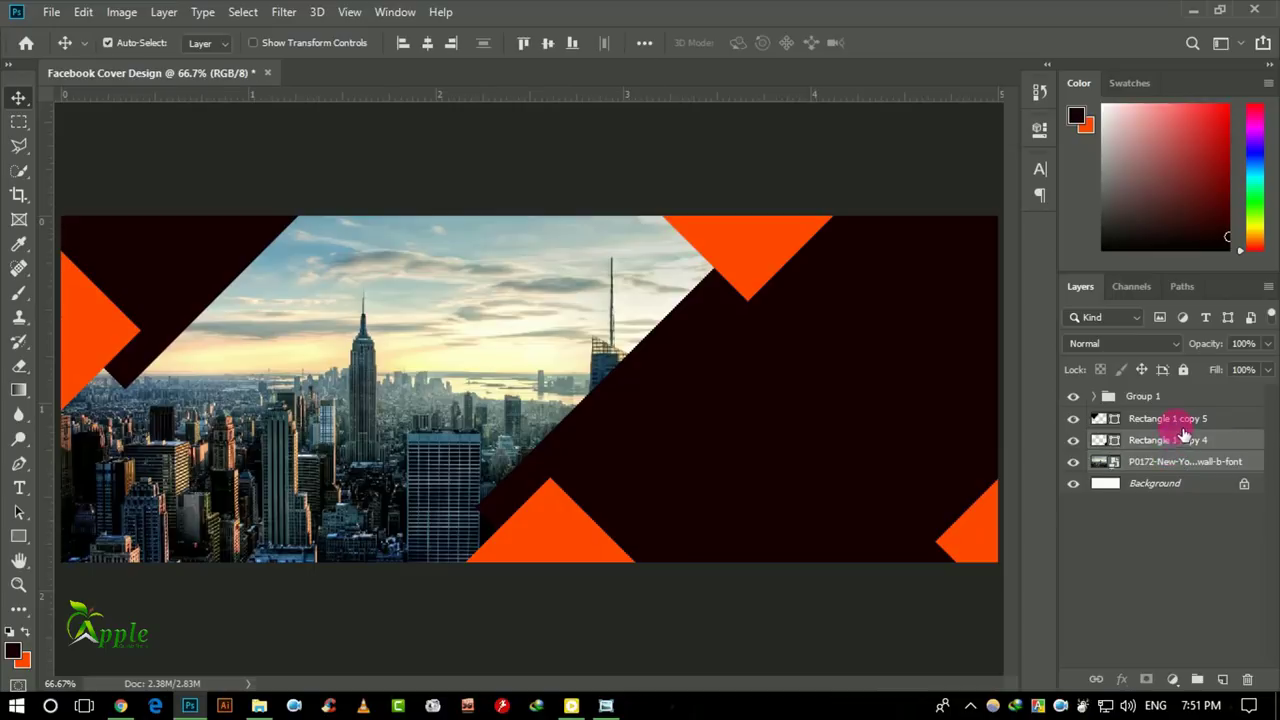
pyautogui.keyDown('shift'); pyautogui.click(1174, 420); pyautogui.keyUp('shift')
pyautogui.click(1205, 680)
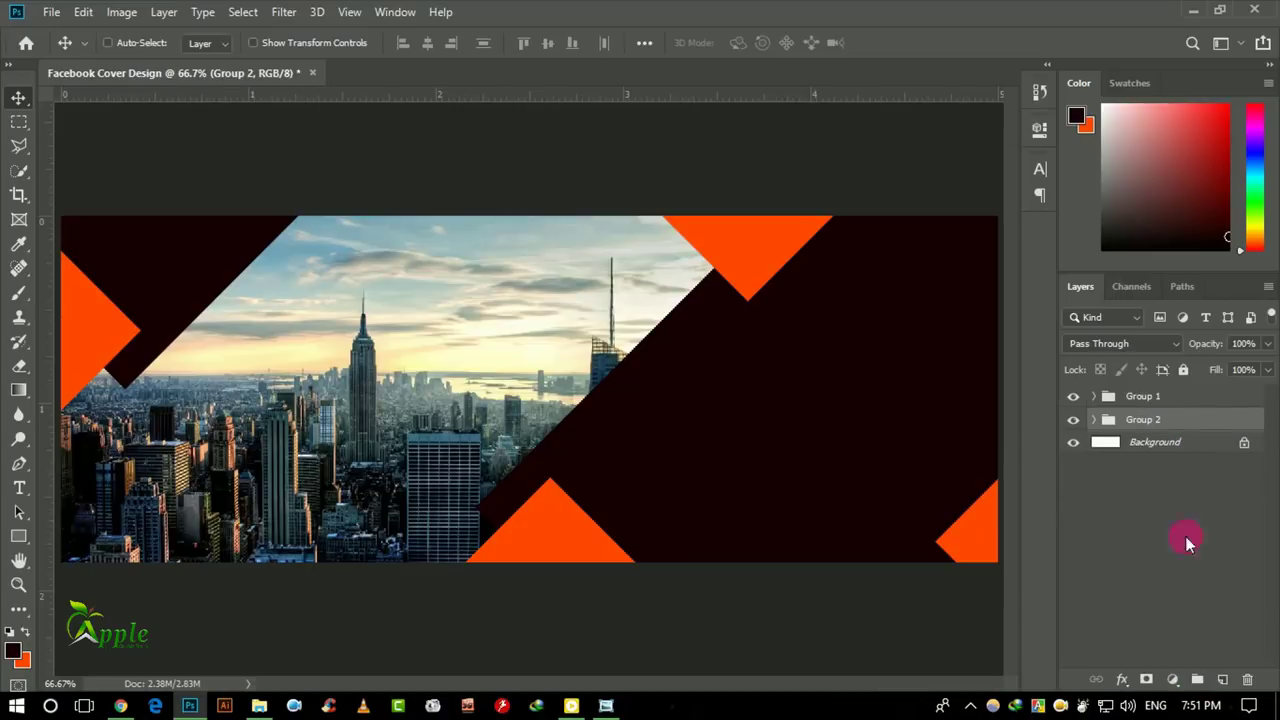
# Unlock the Background layer and group all layers into one group named BG.
pyautogui.click(1244, 445)
pyautogui.click(1183, 427)
pyautogui.keyDown('shift'); pyautogui.click(1180, 404); pyautogui.keyUp('shift')
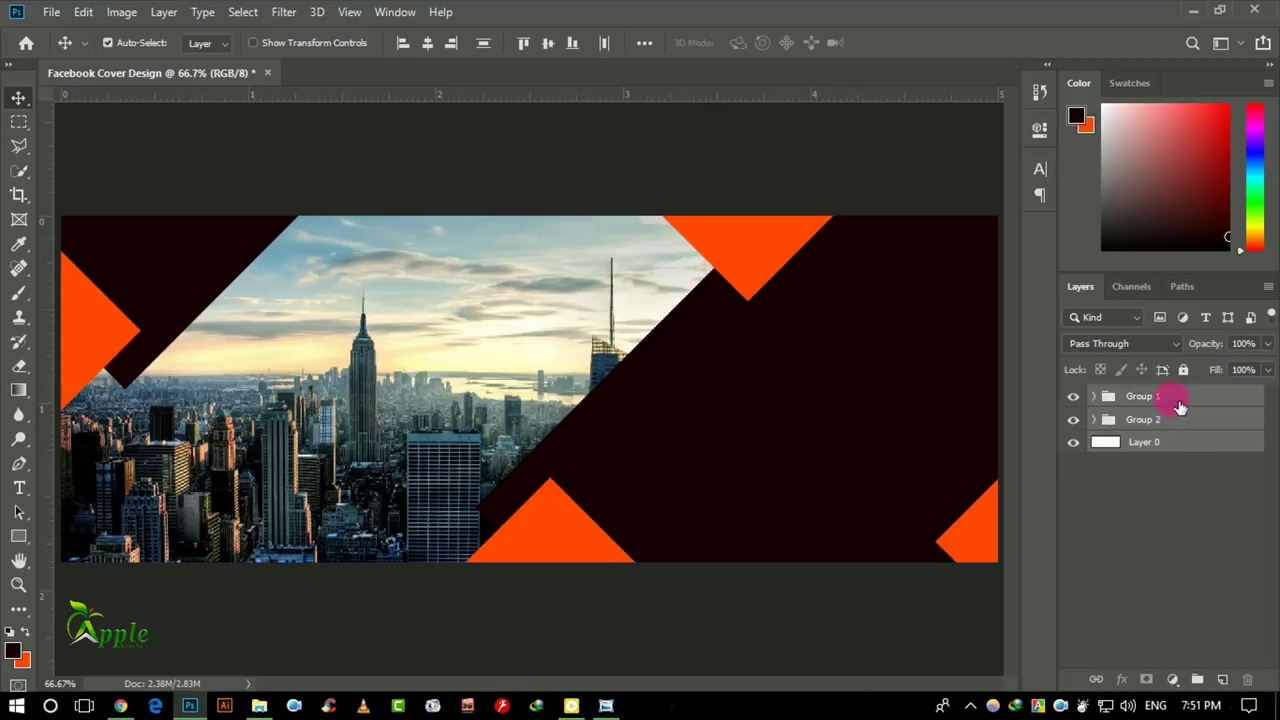
pyautogui.click(1196, 679)
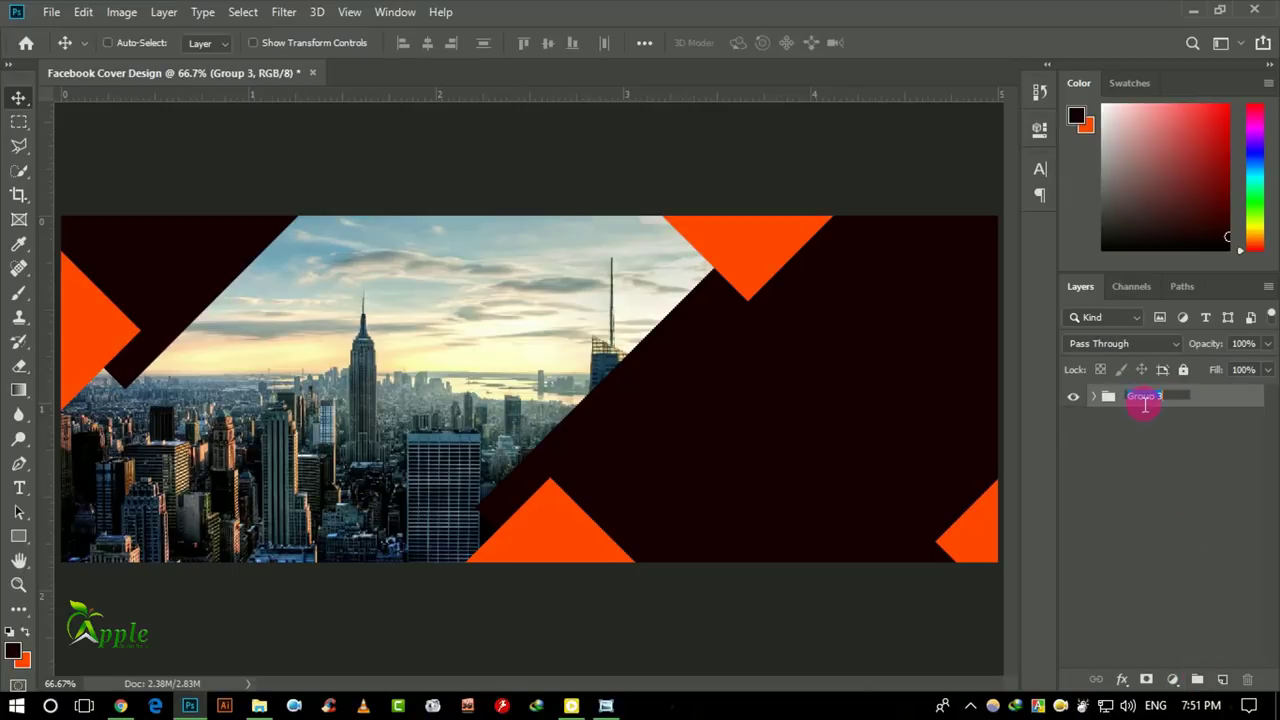
pyautogui.write('BG')
pyautogui.press('Return')
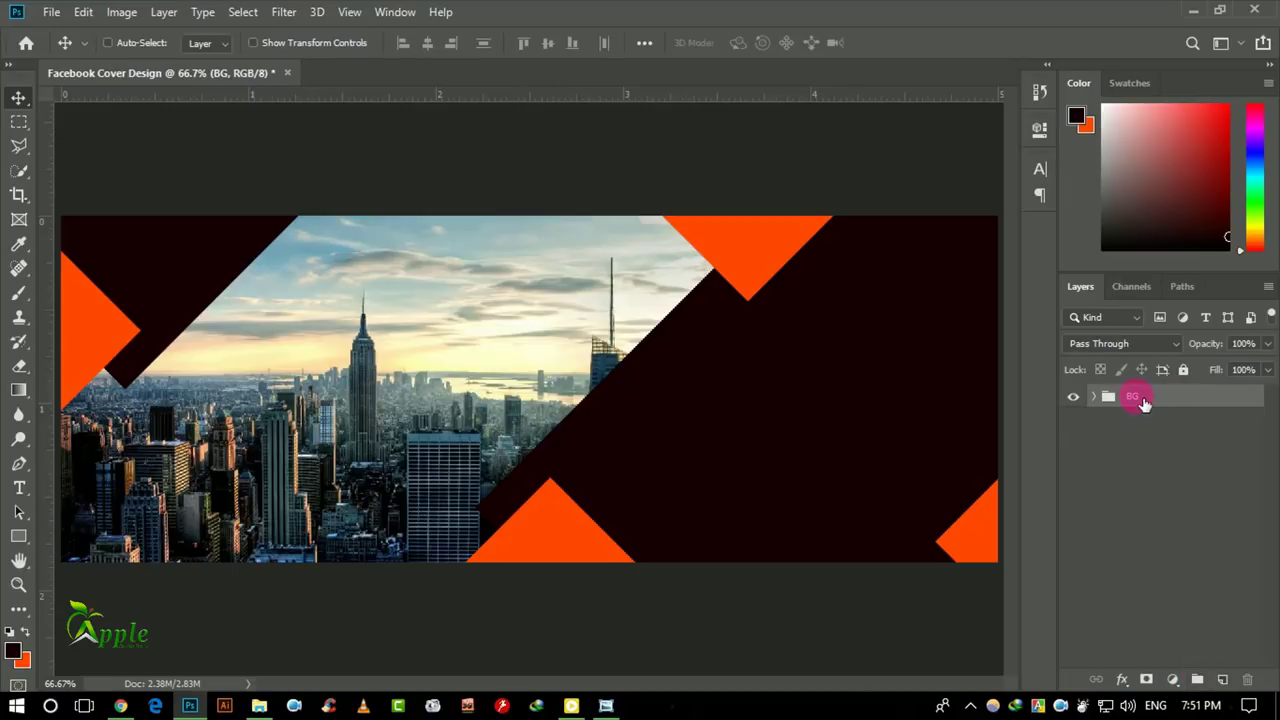
pyautogui.press('ctrl')
# Draw a full-canvas Rectangle 2 and move it into Group 2 just above the city photo.
pyautogui.click(18, 536)
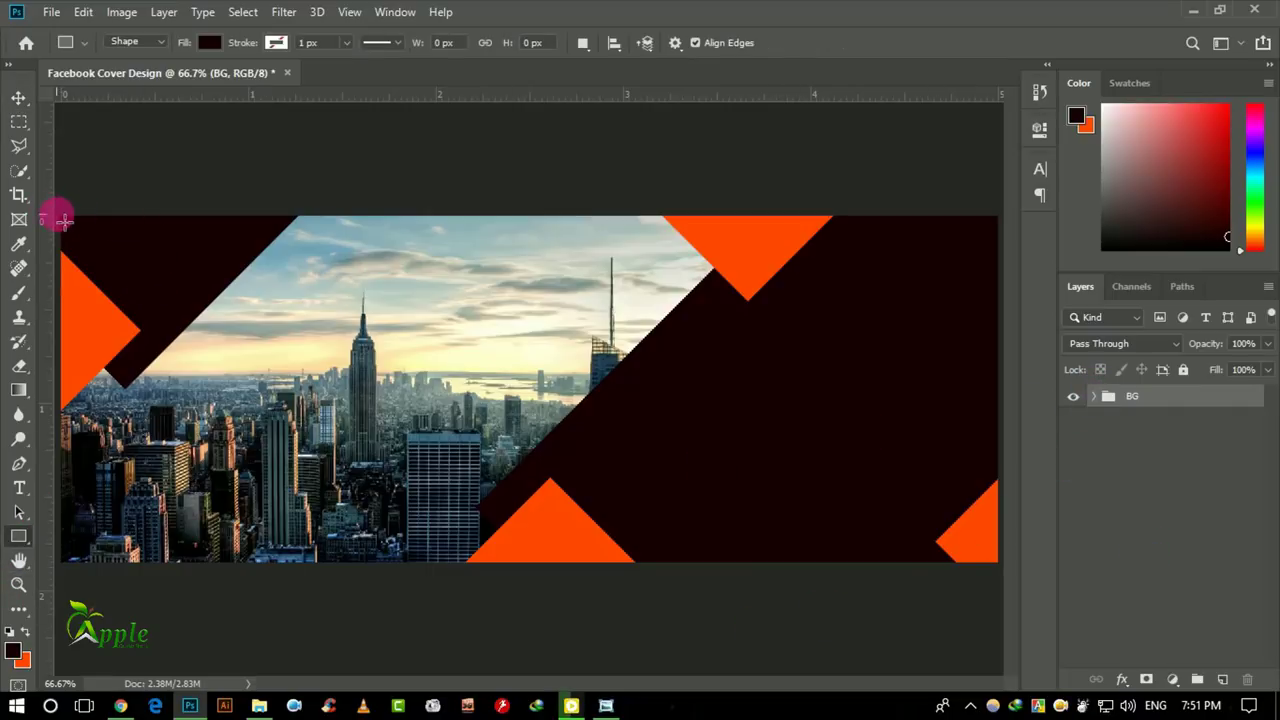
pyautogui.moveTo(56, 215)
pyautogui.mouseDown()
pyautogui.moveTo(905, 578)
pyautogui.moveTo(1003, 579)
pyautogui.mouseUp()
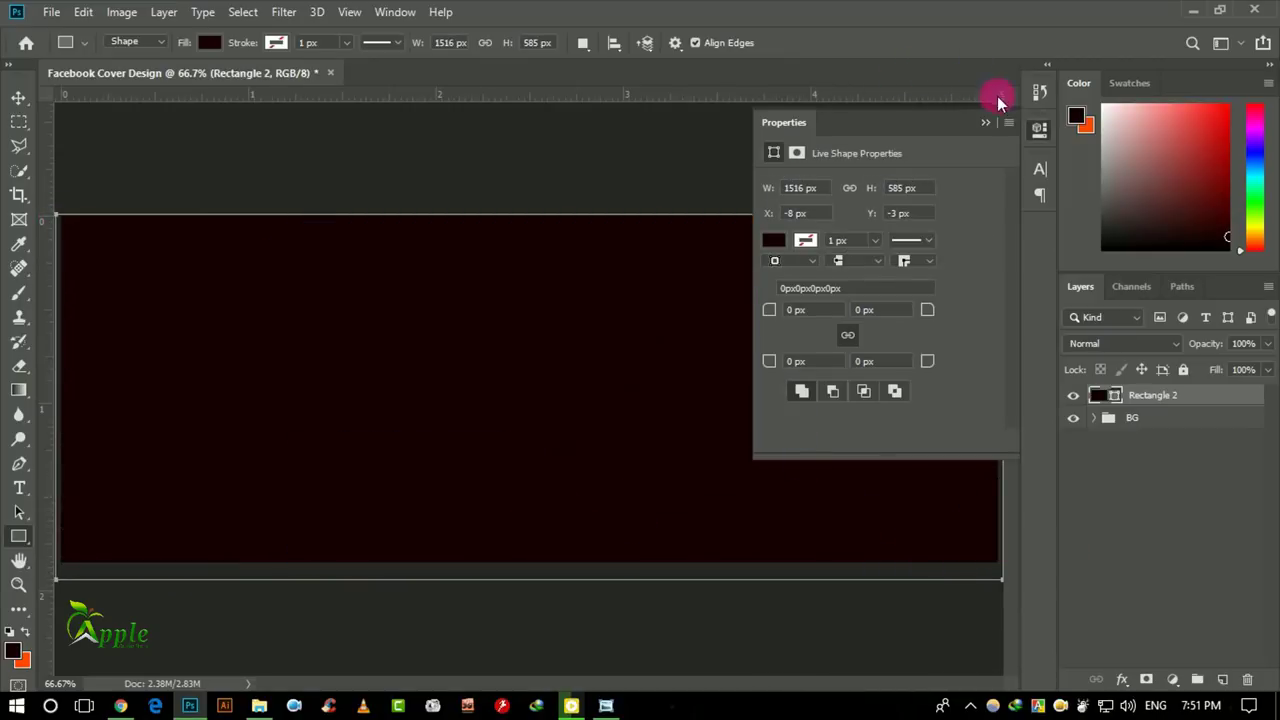
pyautogui.click(1038, 128)
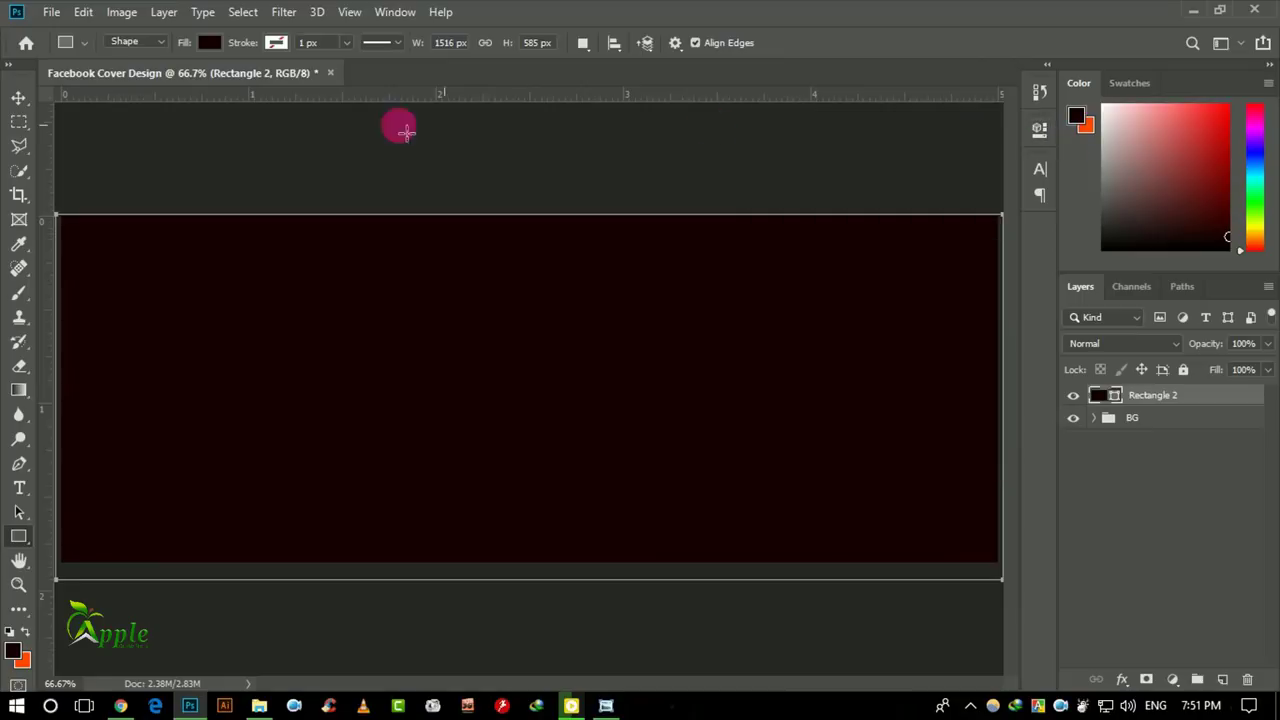
pyautogui.click(33, 99)
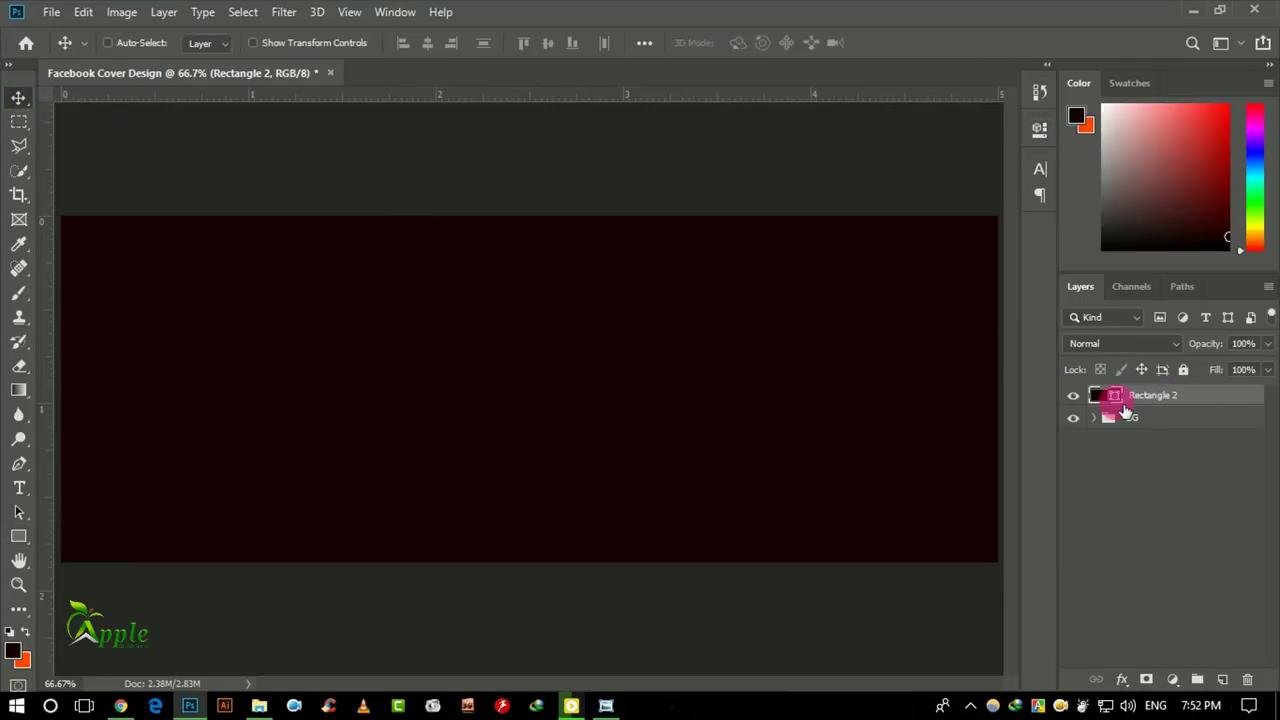
pyautogui.click(1096, 418)
pyautogui.moveTo(1180, 397)
pyautogui.mouseDown()
pyautogui.moveTo(1181, 486)
pyautogui.moveTo(1165, 463)
pyautogui.moveTo(1176, 518)
pyautogui.mouseUp()
pyautogui.click(1112, 443)
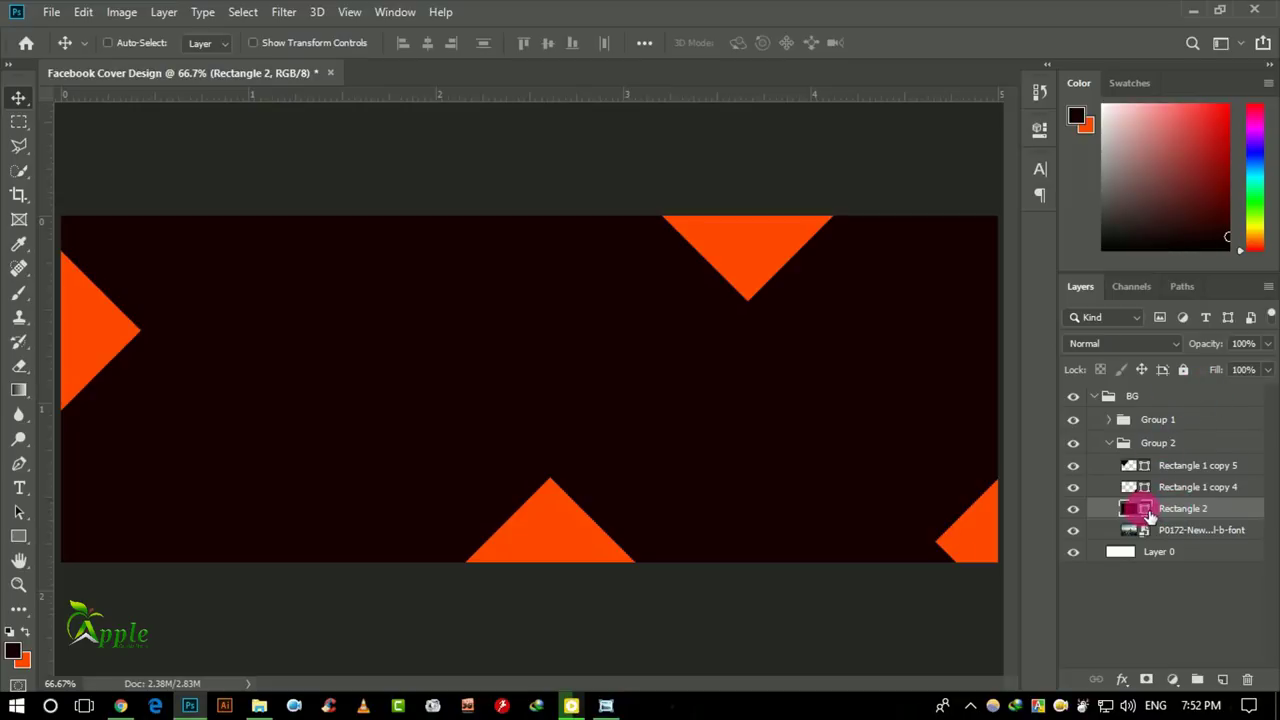
# Recolour Rectangle 2 to #0d0000 and set its layer opacity to 72%.
pyautogui.doubleClick(1148, 512)
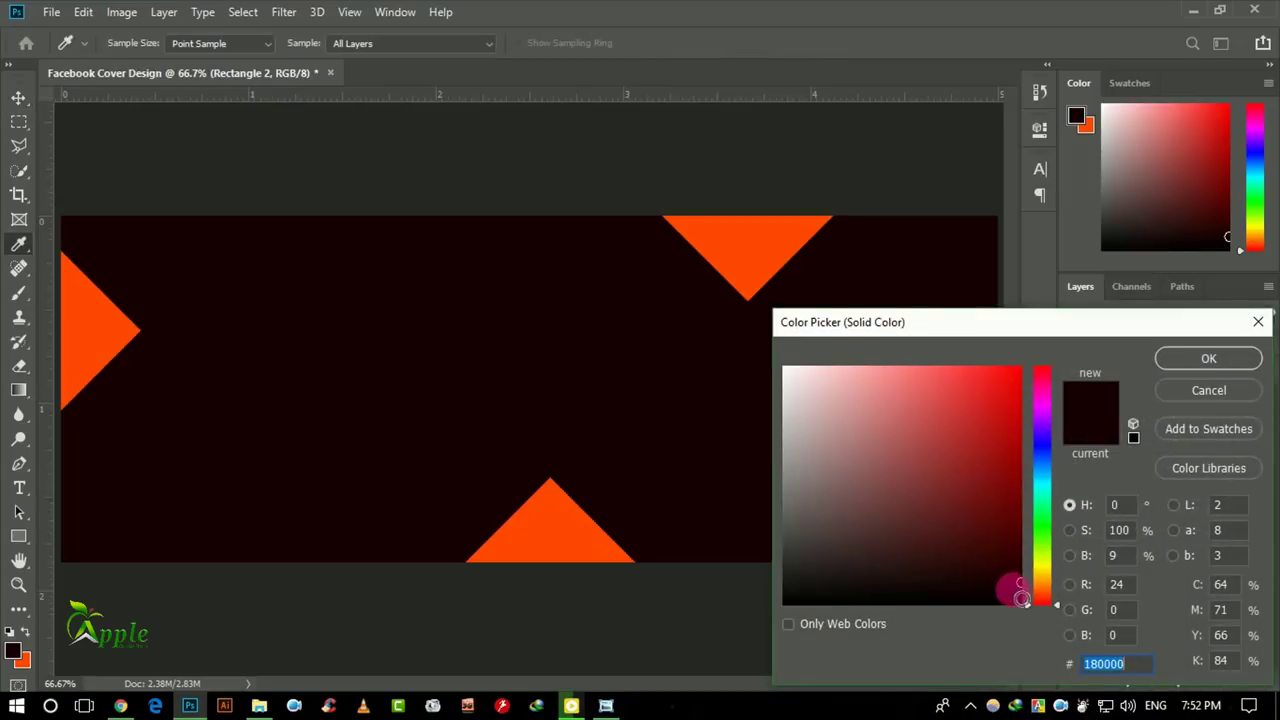
pyautogui.click(1022, 593)
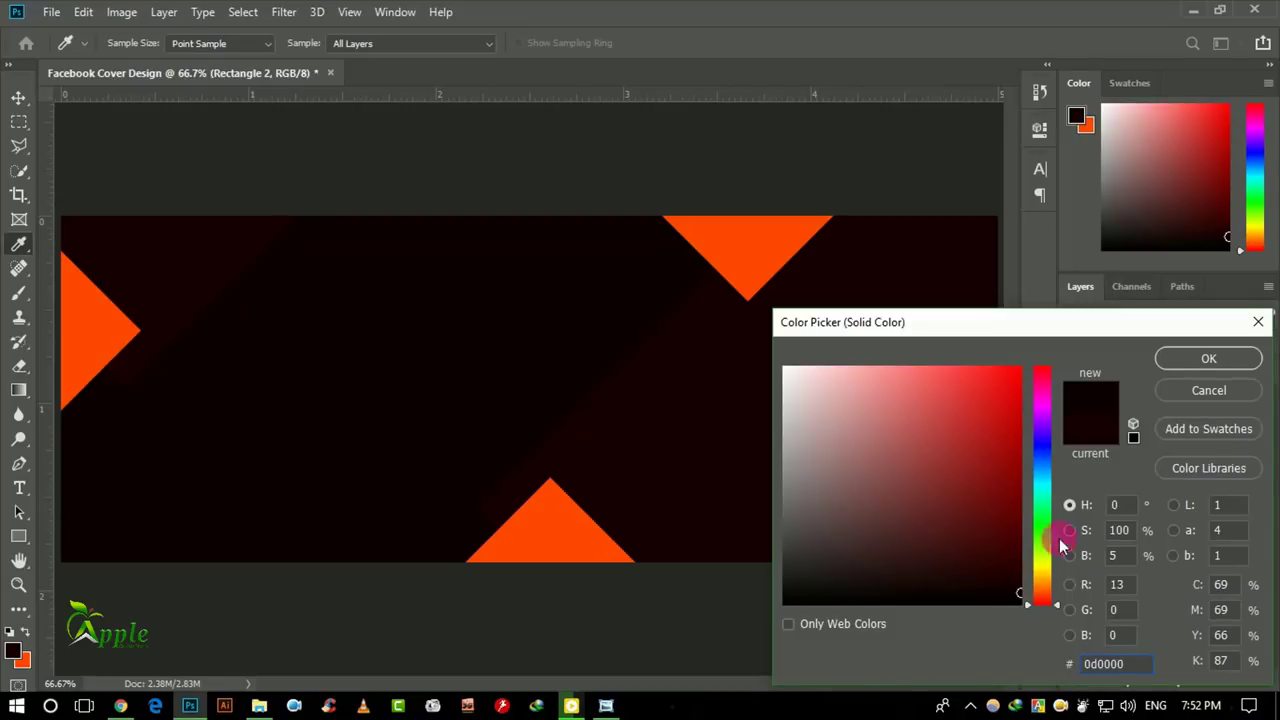
pyautogui.click(1203, 360)
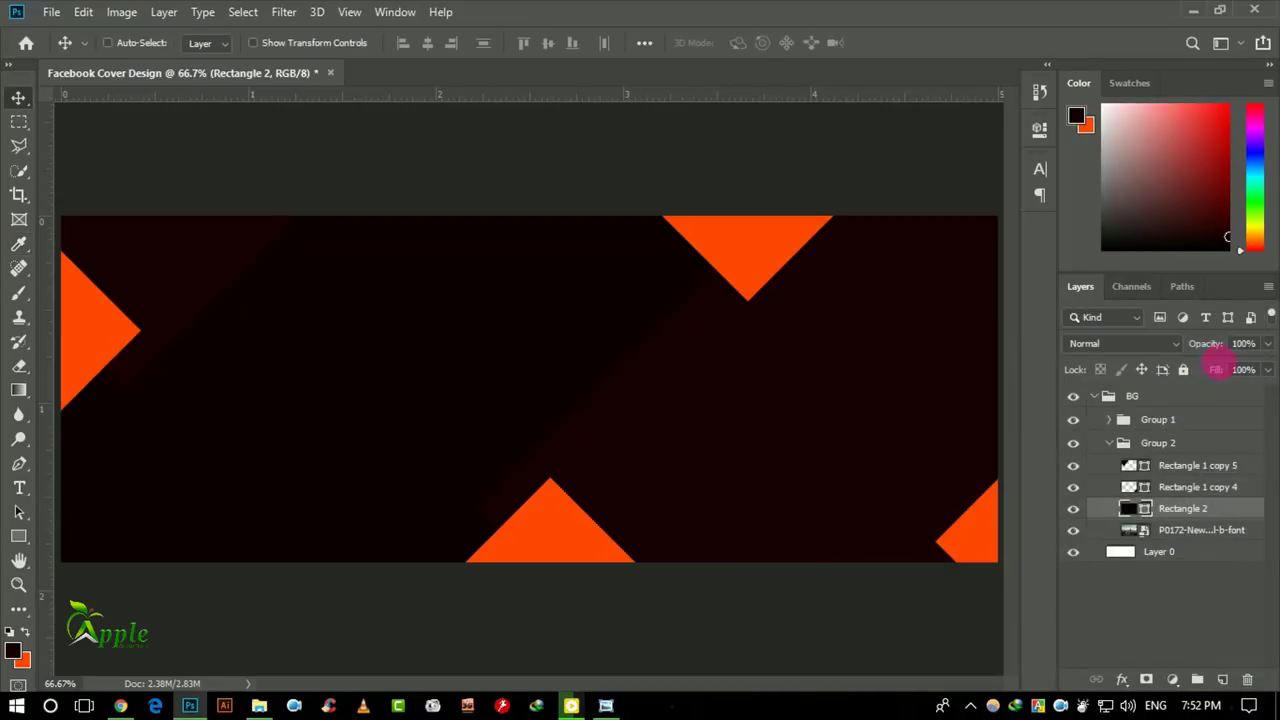
pyautogui.click(1267, 343)
pyautogui.click(1203, 368)
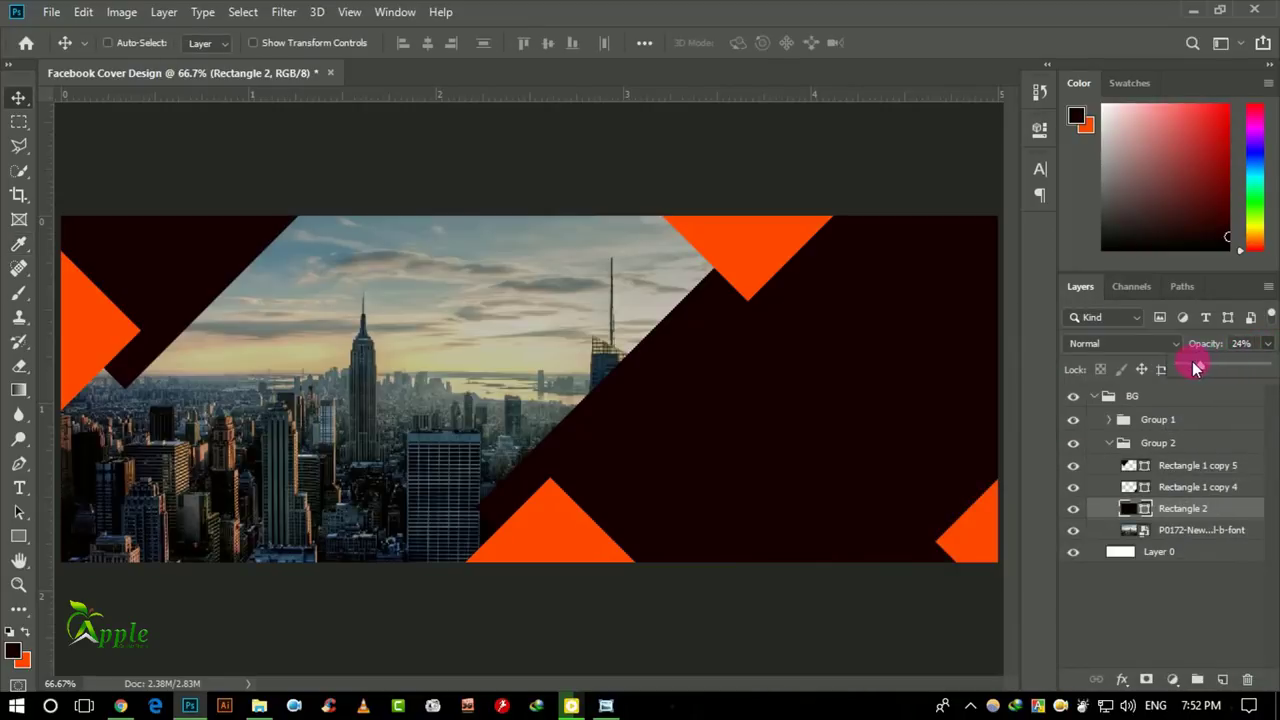
pyautogui.moveTo(1210, 368); pyautogui.dragTo(1246, 368)
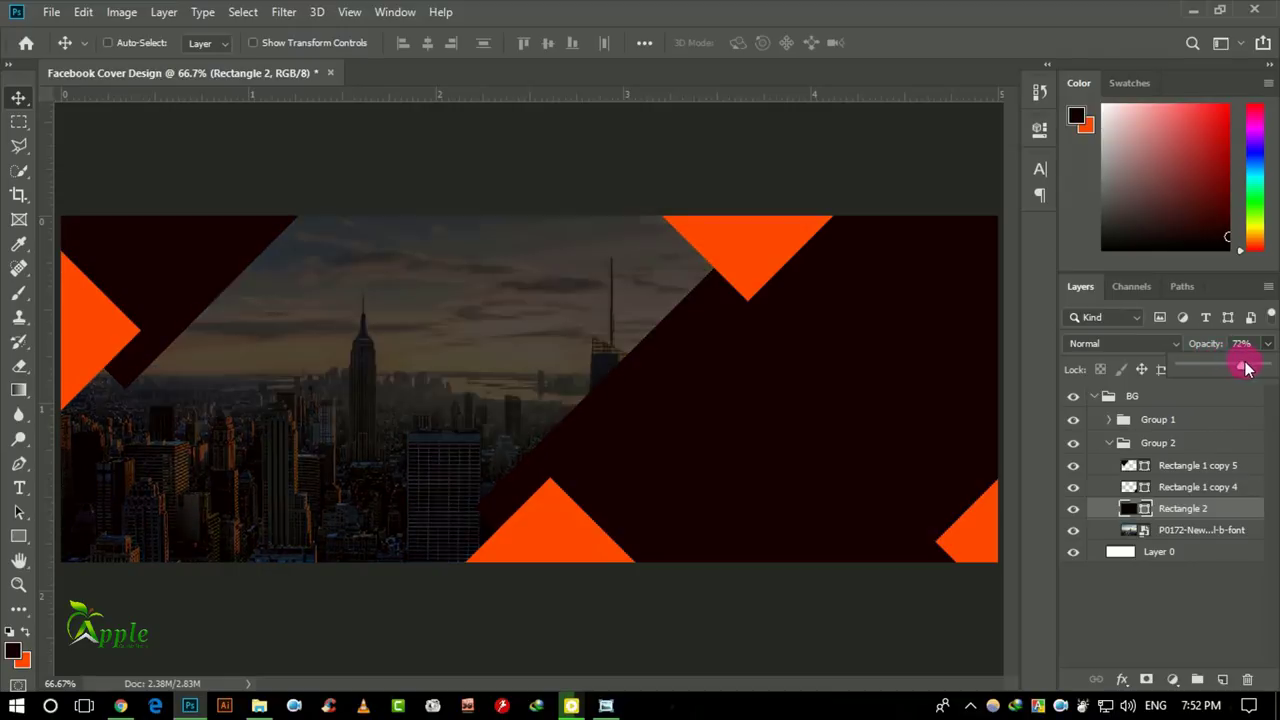
# Preview blend modes on Rectangle 2 and settle on Saturation to turn the skyline black and white.
pyautogui.click(1114, 343)
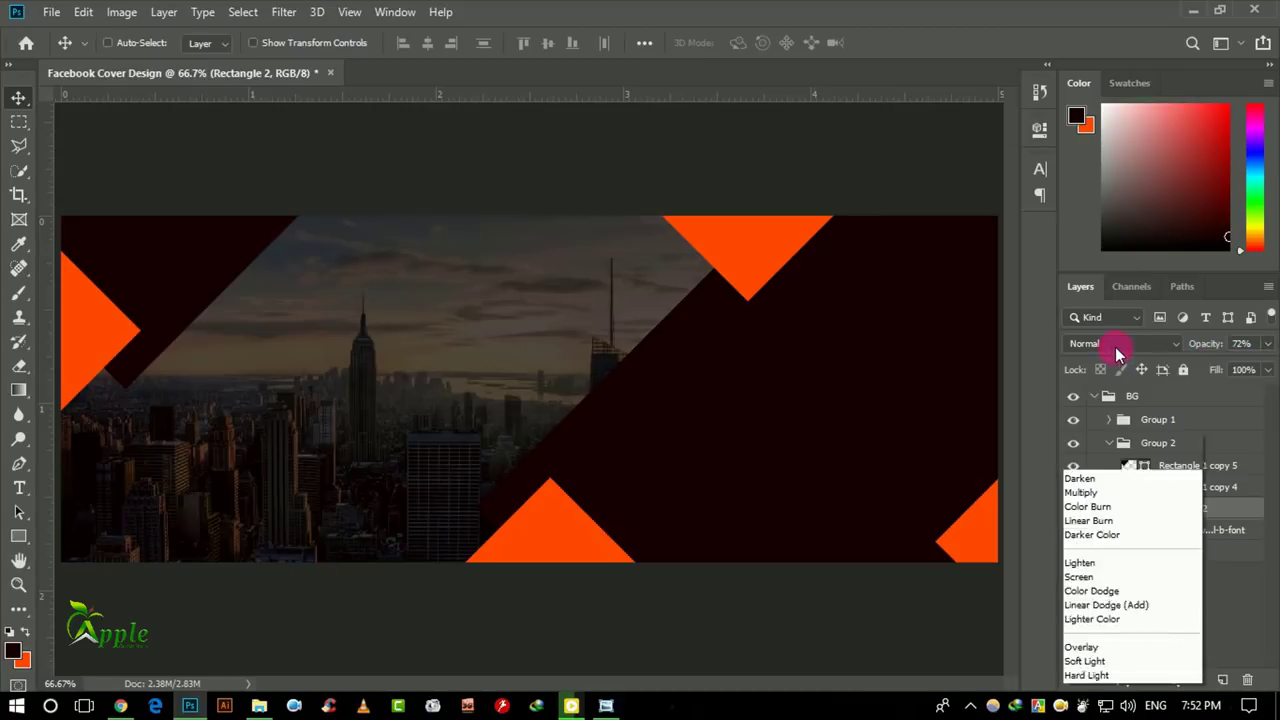
pyautogui.press('Down')
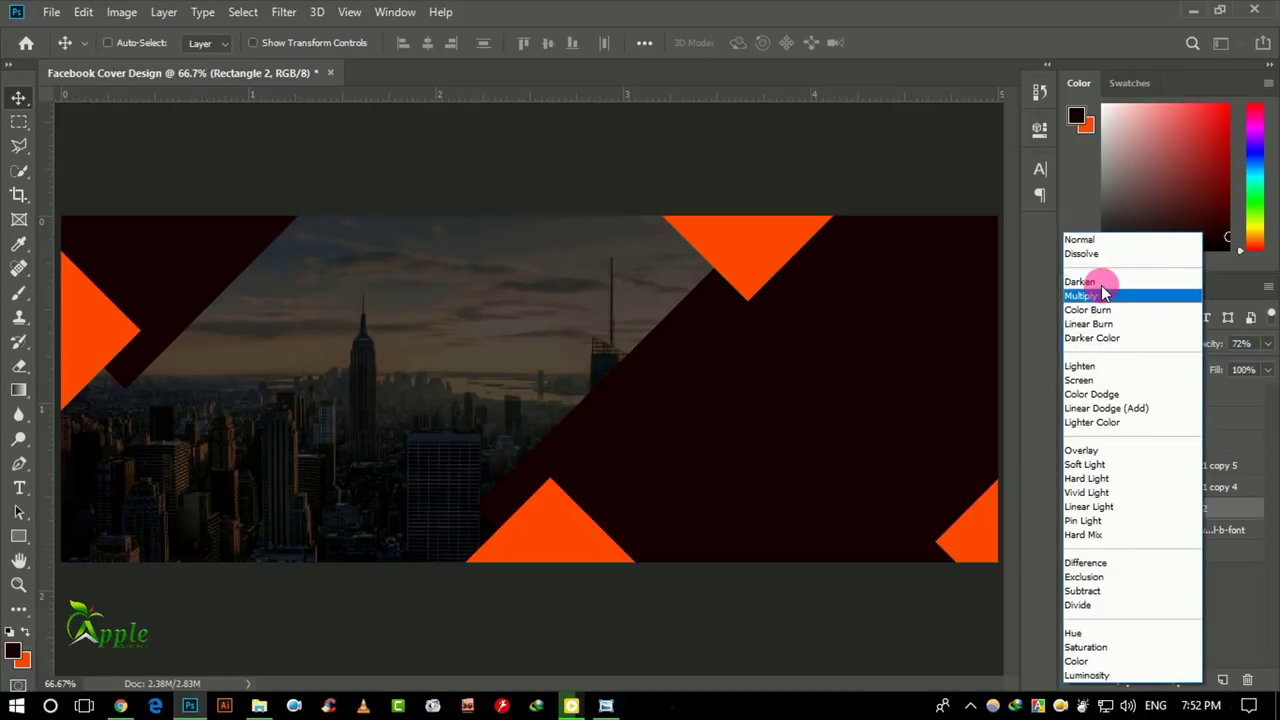
pyautogui.press('Down')
pyautogui.press('Down')
pyautogui.press('Down')
pyautogui.press('Down')
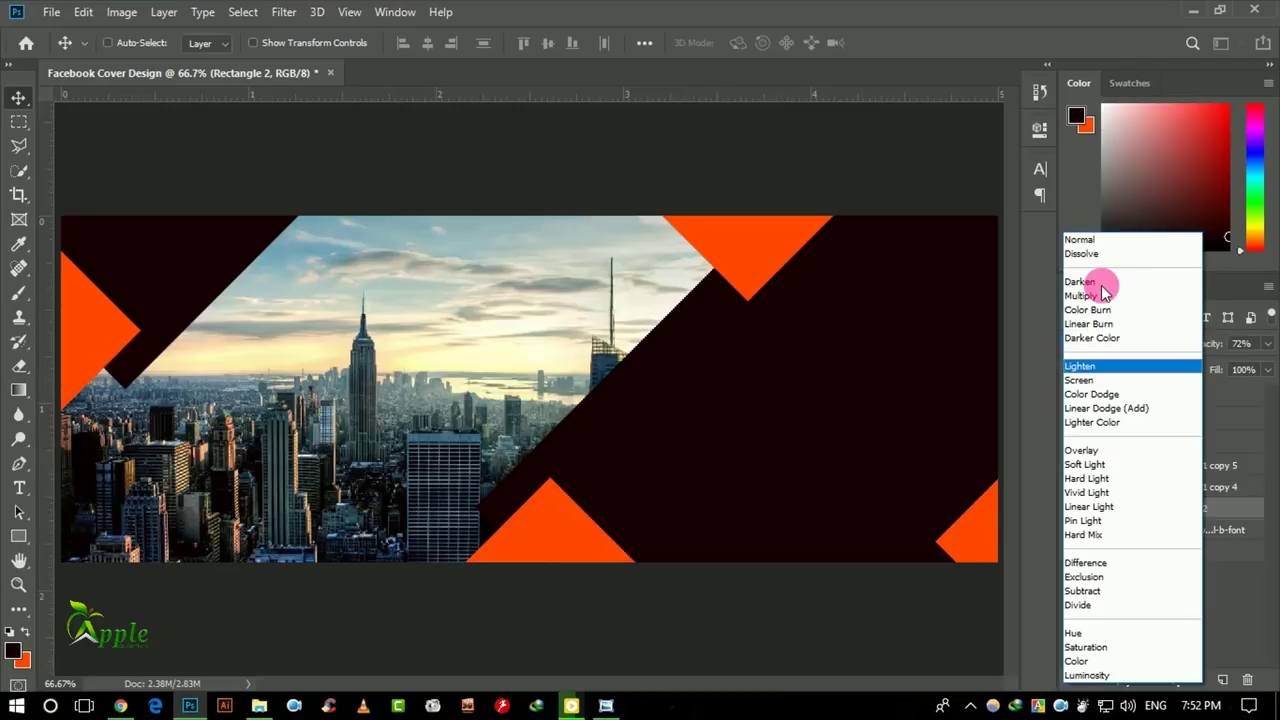
pyautogui.press('Down')
pyautogui.press('Down')
pyautogui.press('Down')
pyautogui.press('Down')
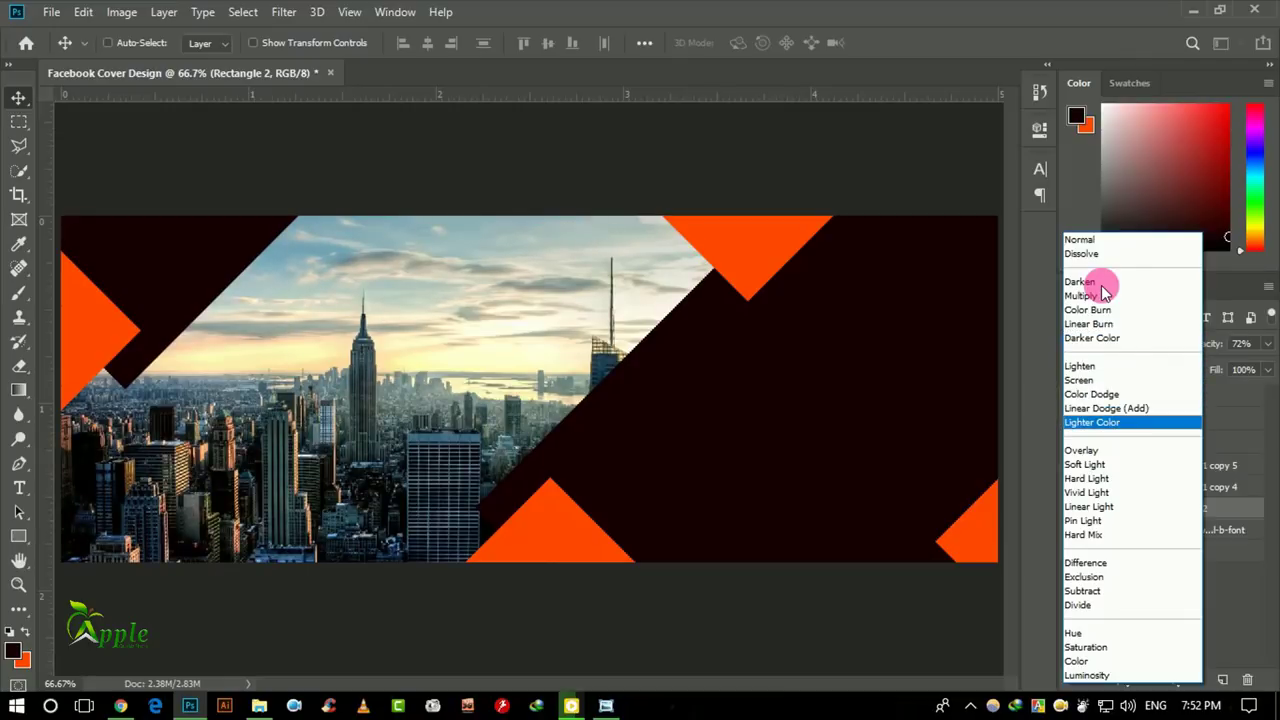
pyautogui.press('Down')
pyautogui.press('Down')
pyautogui.press('Down')
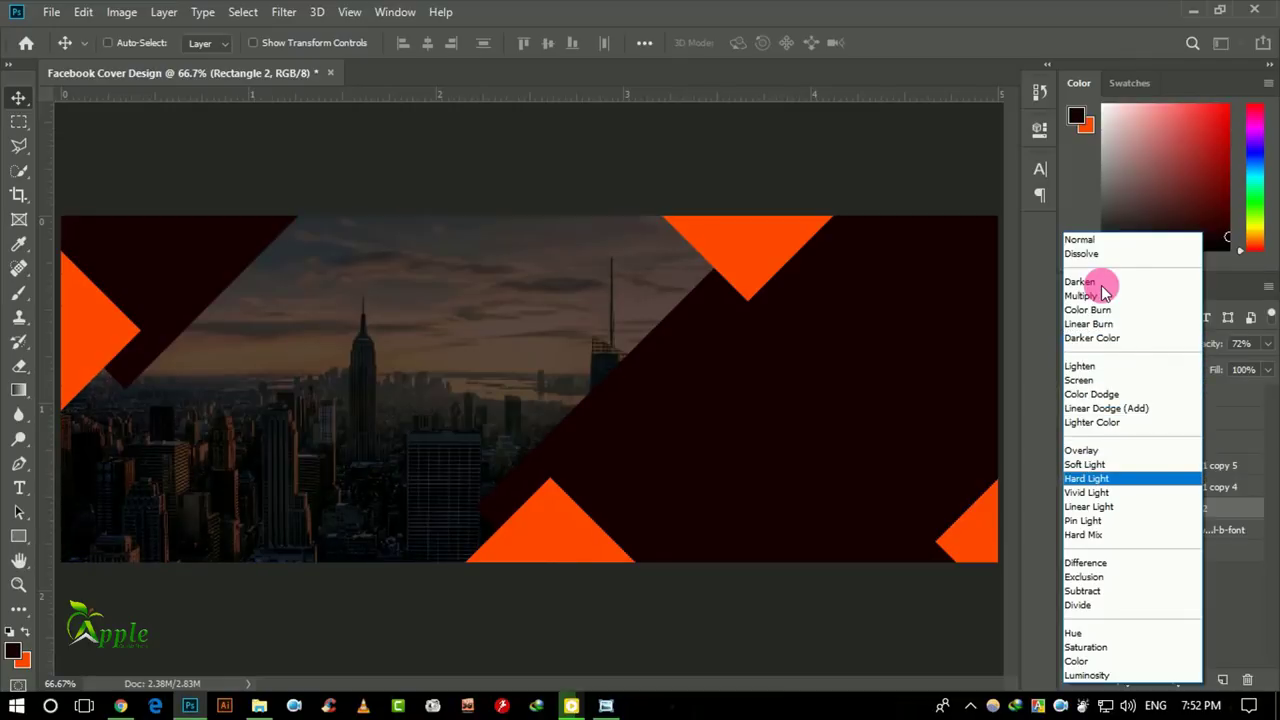
pyautogui.press('Down')
pyautogui.press('Down')
pyautogui.press('Down')
pyautogui.press('Down')
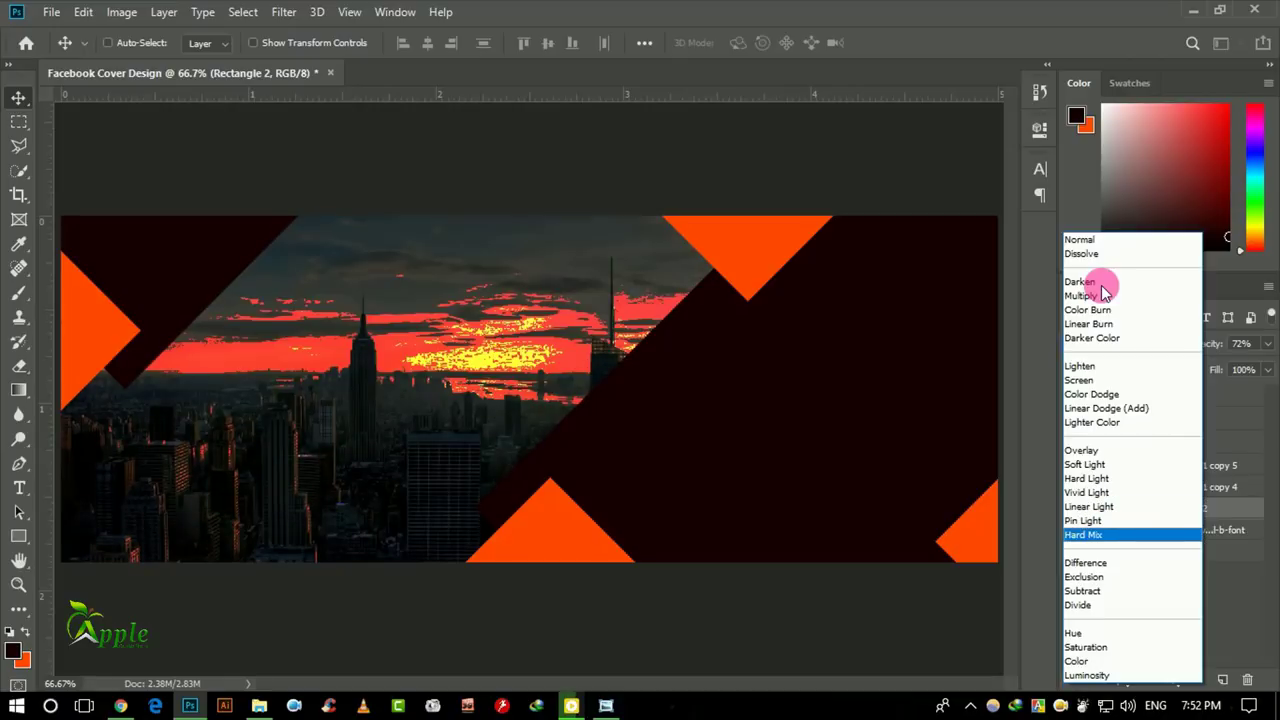
pyautogui.press('Up')
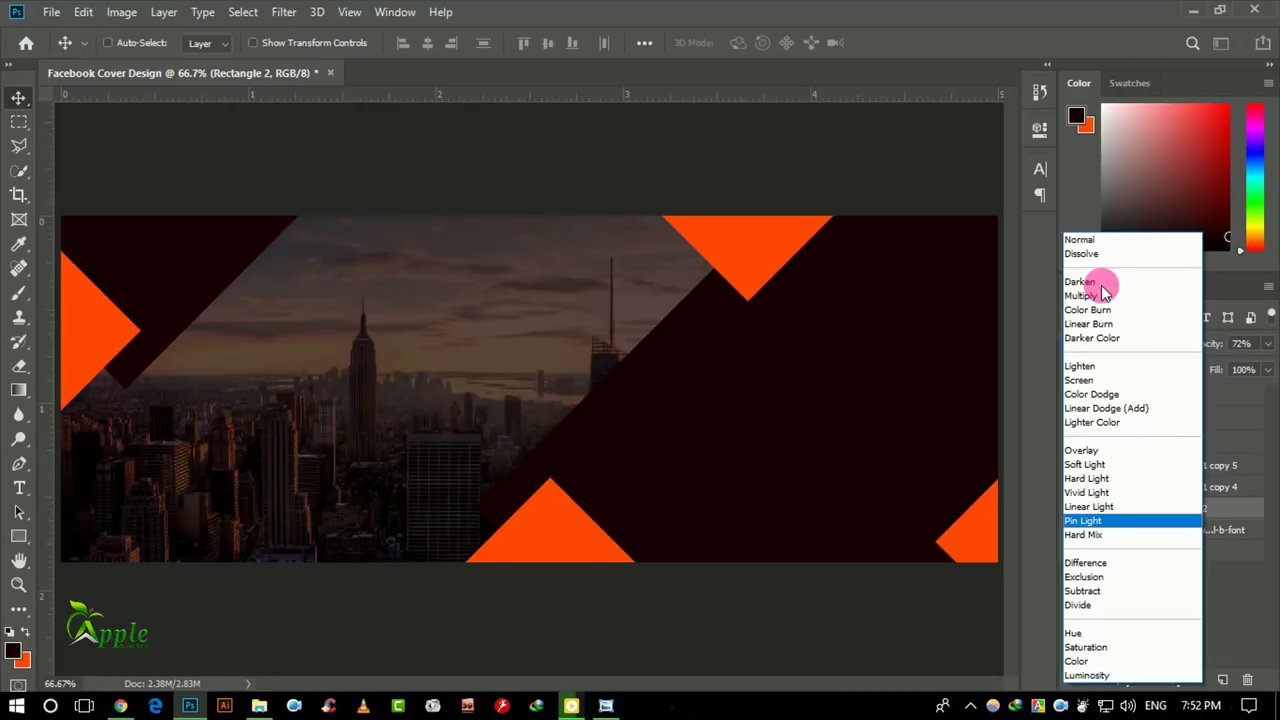
pyautogui.press('Down')
pyautogui.press('Down')
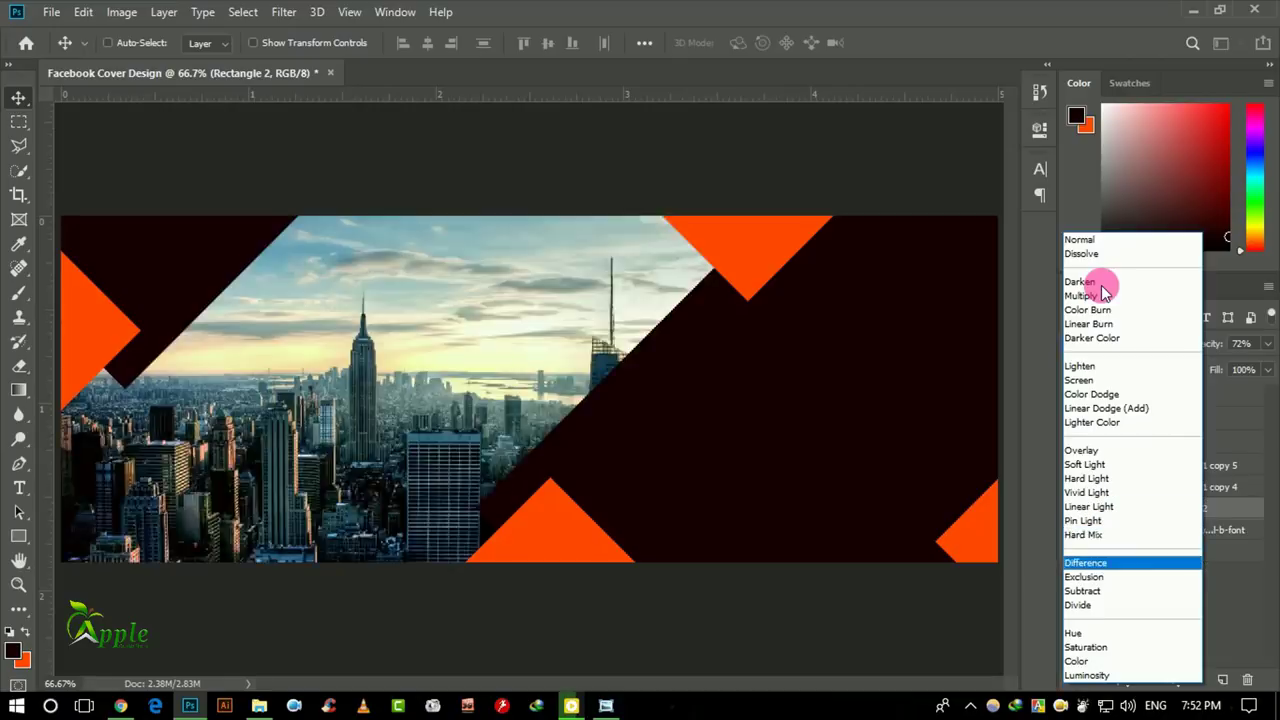
pyautogui.press('Down')
pyautogui.press('Down')
pyautogui.press('Down')
pyautogui.press('Down')
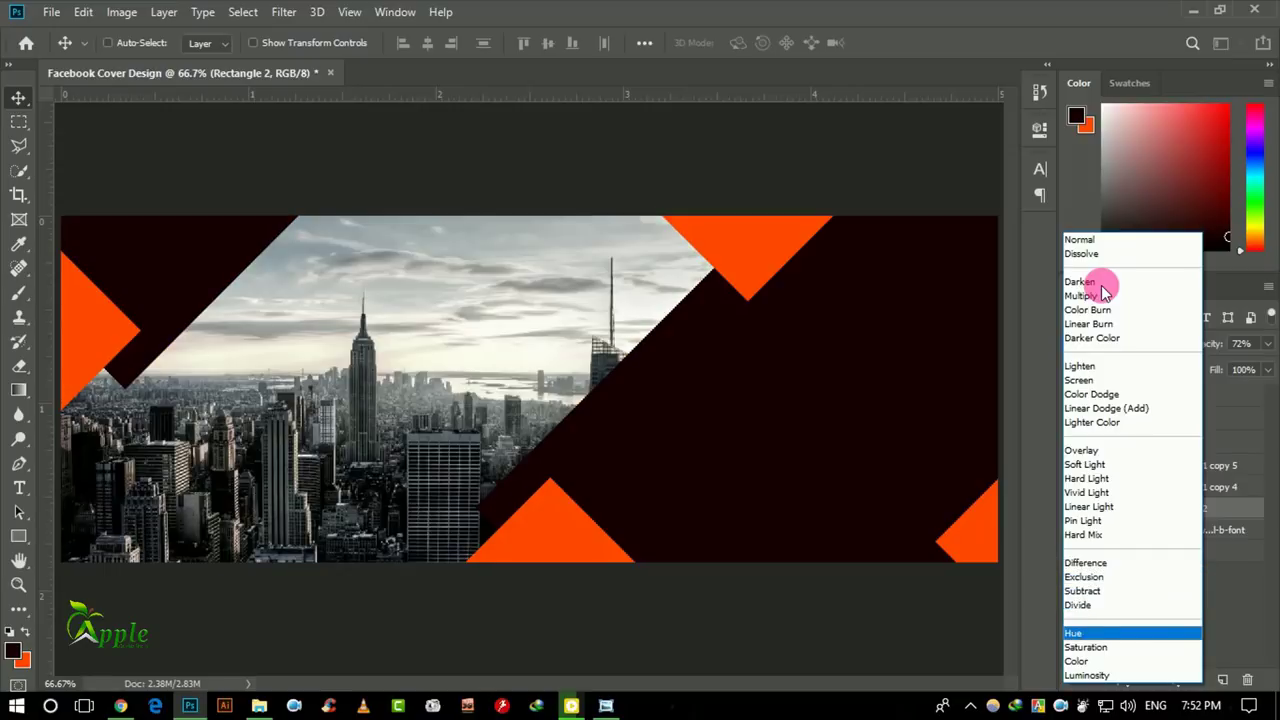
pyautogui.press('Down')
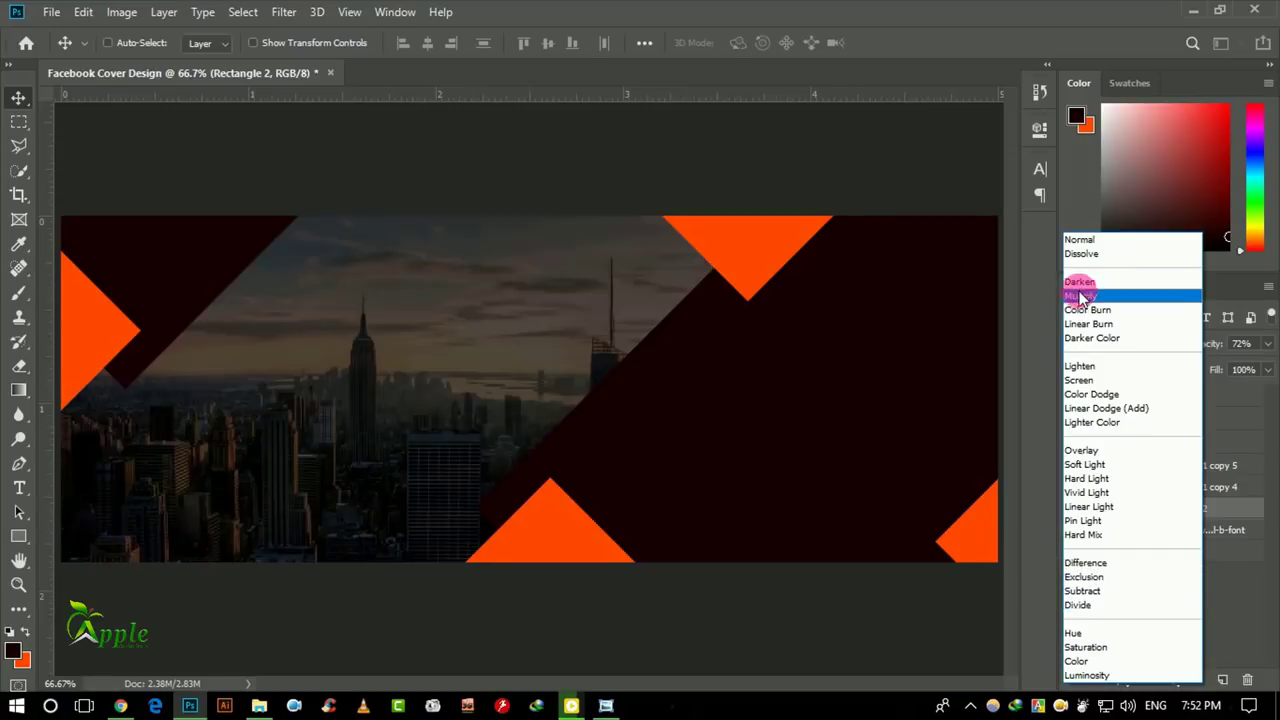
pyautogui.click(1108, 648)
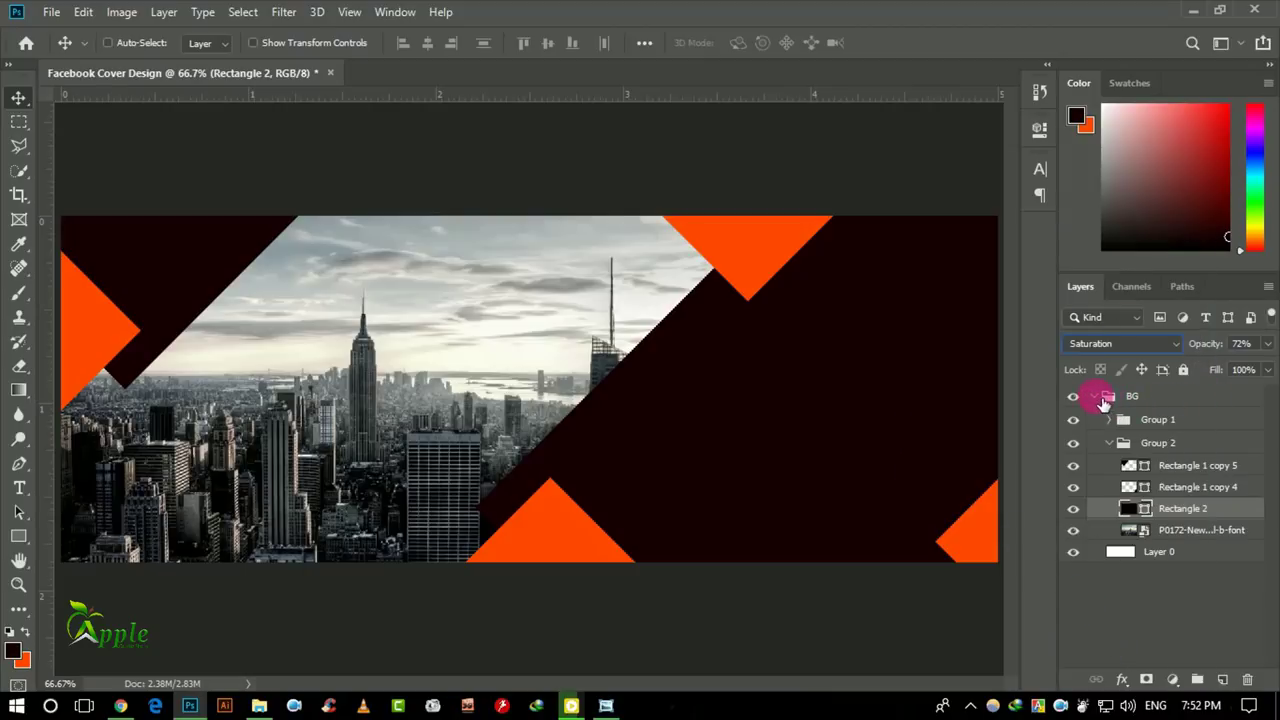
pyautogui.click(1106, 399)
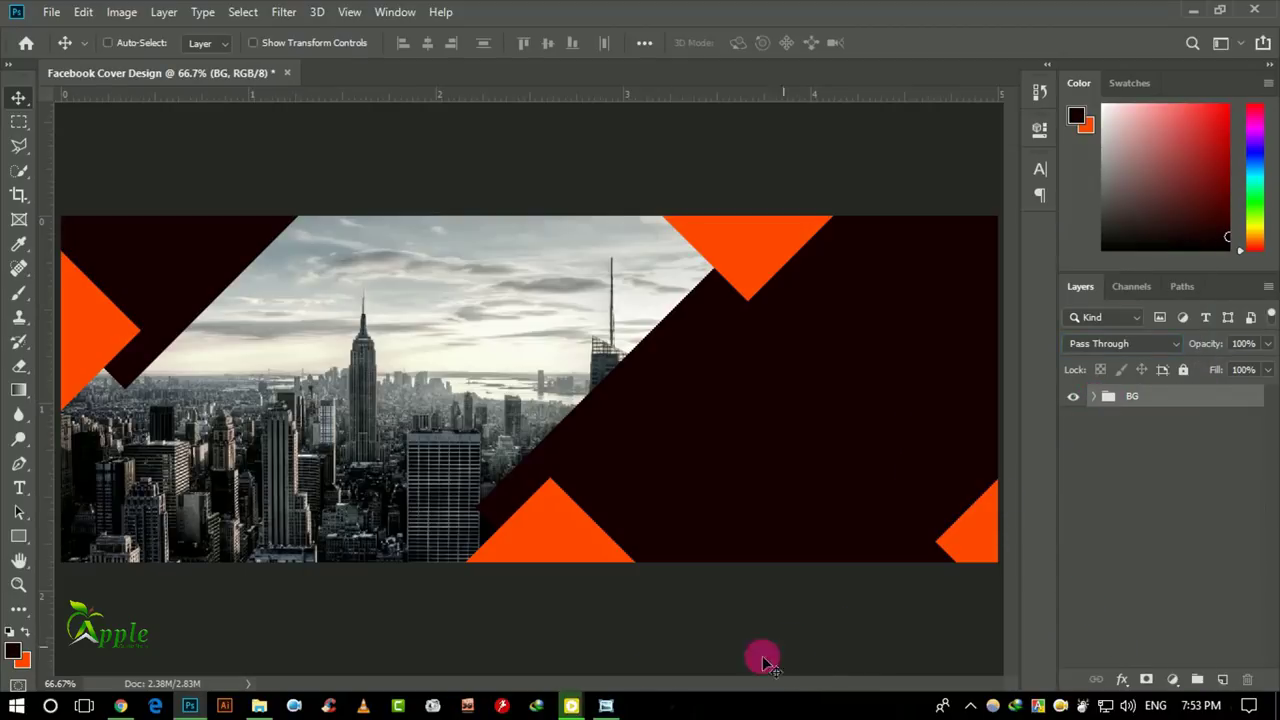
# Locate sun-rays2 in the Light Effects folder and drag it onto the cover.
pyautogui.click(259, 705)
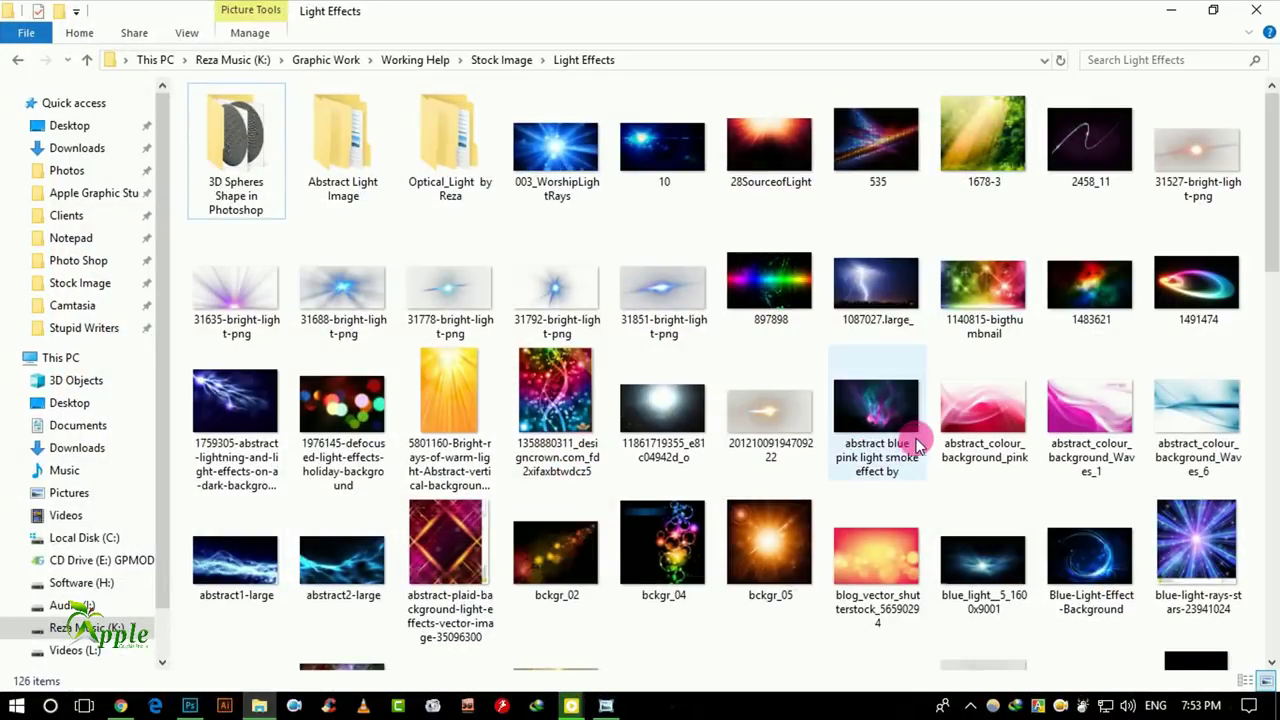
pyautogui.scroll(-10, 710, 510)
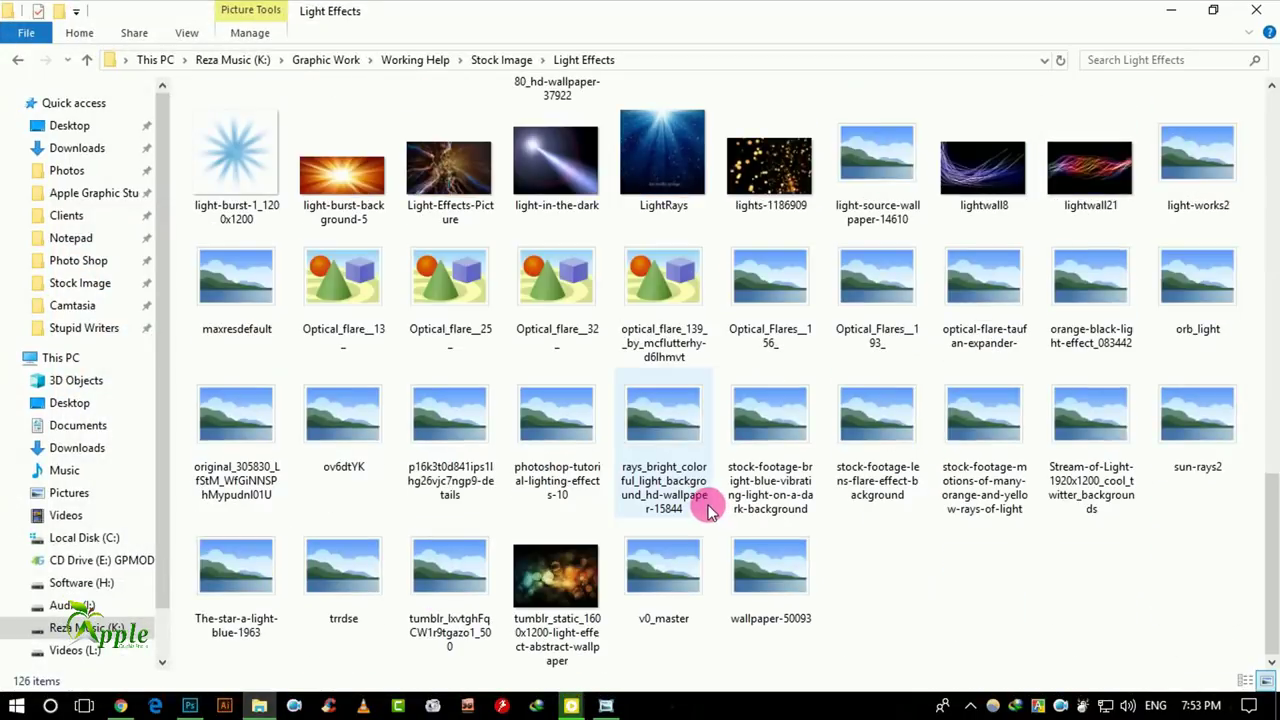
pyautogui.scroll(4, 710, 510)
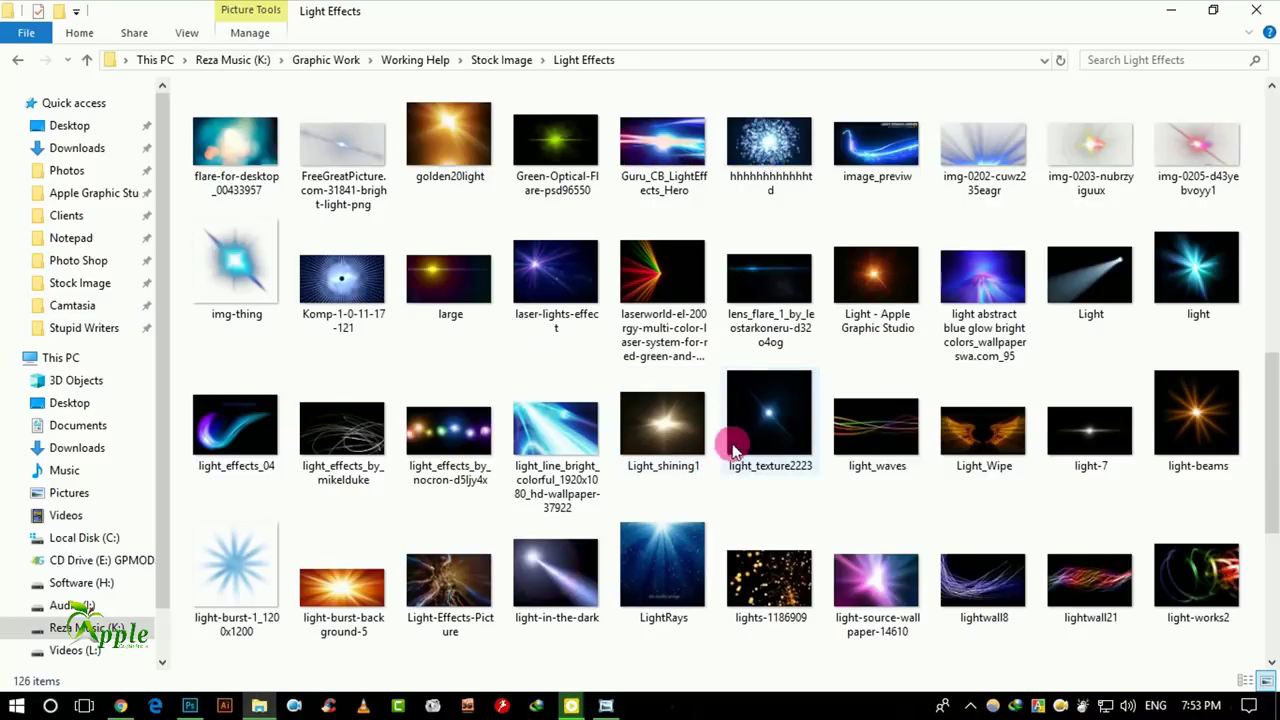
pyautogui.scroll(3, 733, 447)
pyautogui.scroll(3, 793, 450)
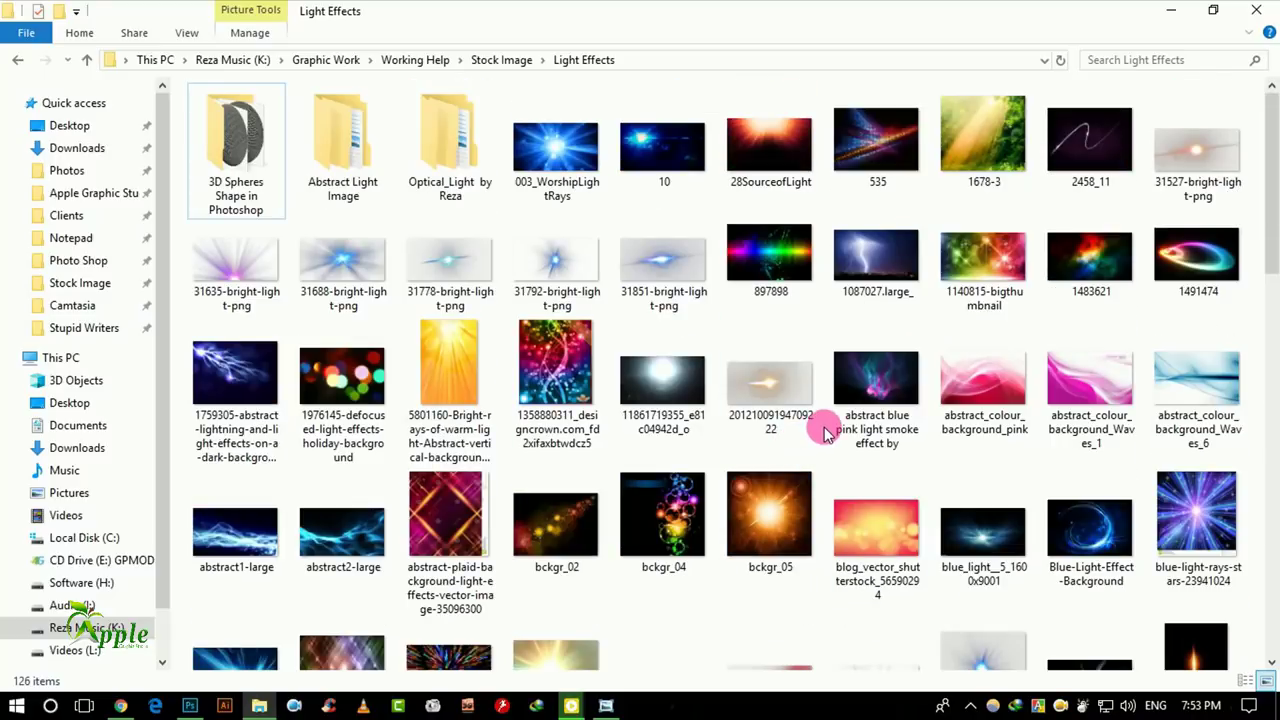
pyautogui.scroll(-3, 825, 432)
pyautogui.scroll(-4, 825, 432)
pyautogui.scroll(-4, 825, 432)
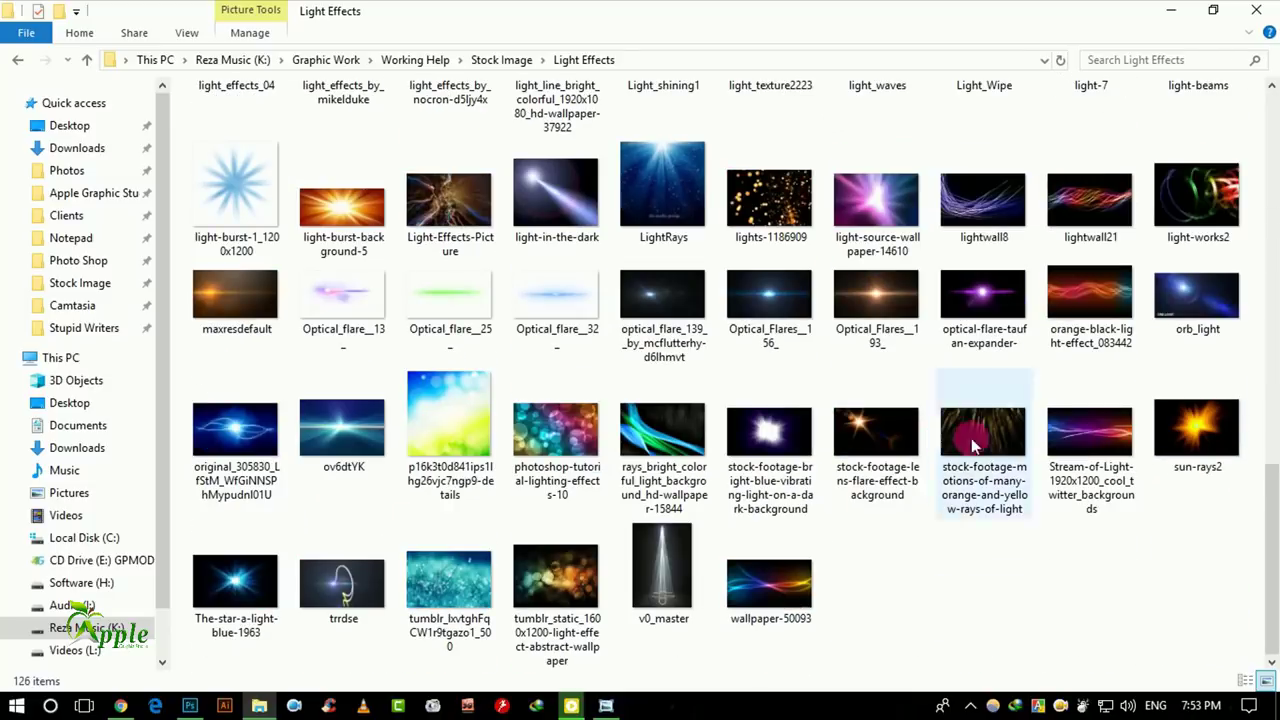
pyautogui.moveTo(1225, 440)
pyautogui.mouseDown()
pyautogui.moveTo(760, 592)
pyautogui.moveTo(322, 520)
pyautogui.mouseUp()
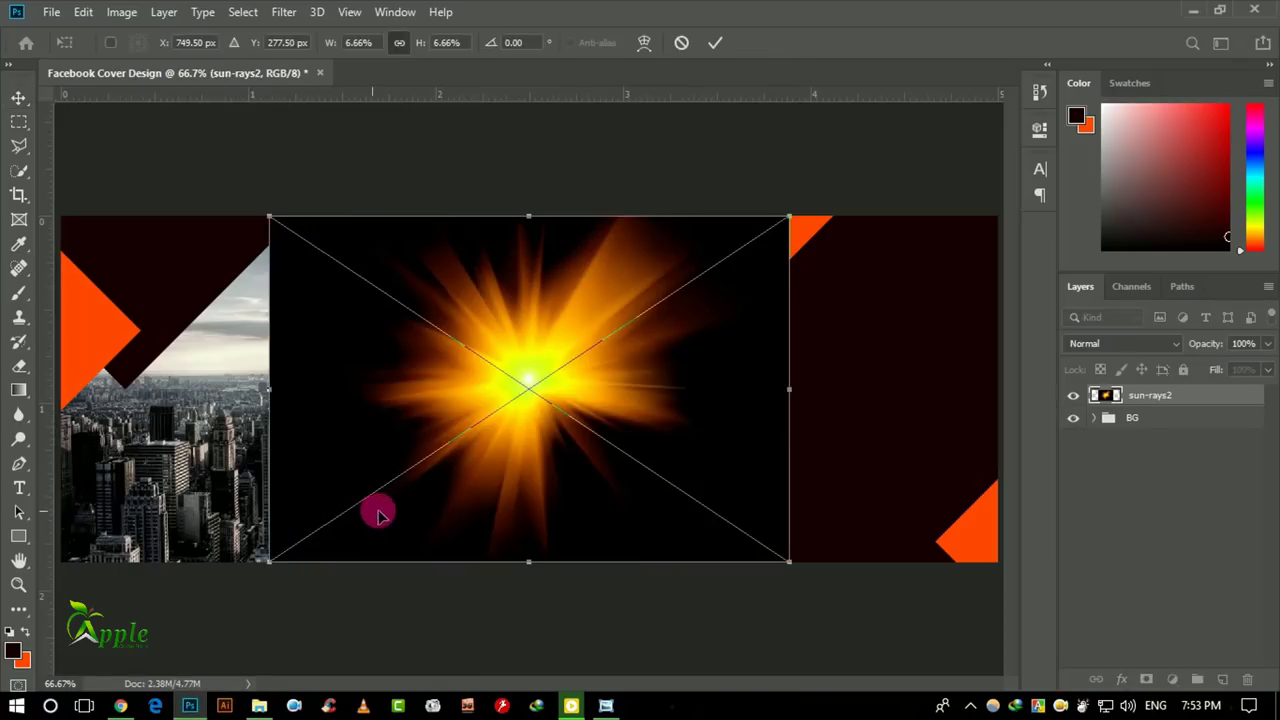
# Commit sun-rays2, blend it in Screen mode, and move it down-left over the city.
pyautogui.click(716, 40)
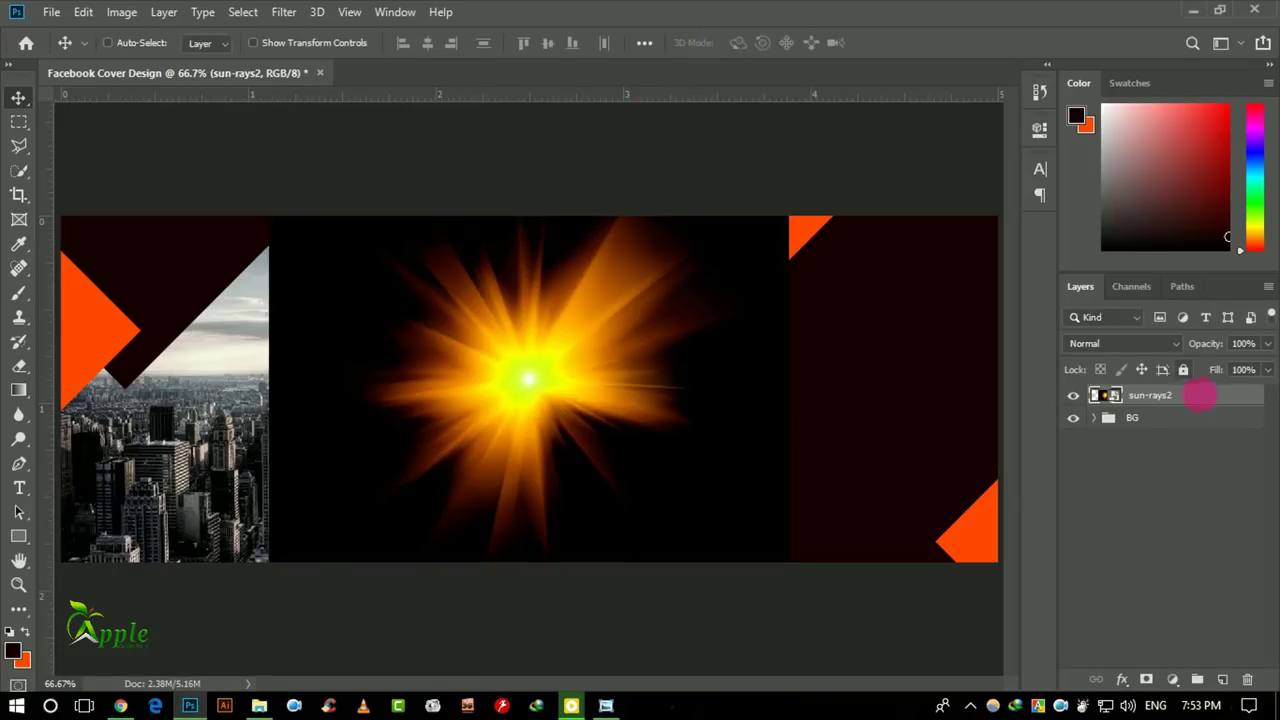
pyautogui.click(1097, 344)
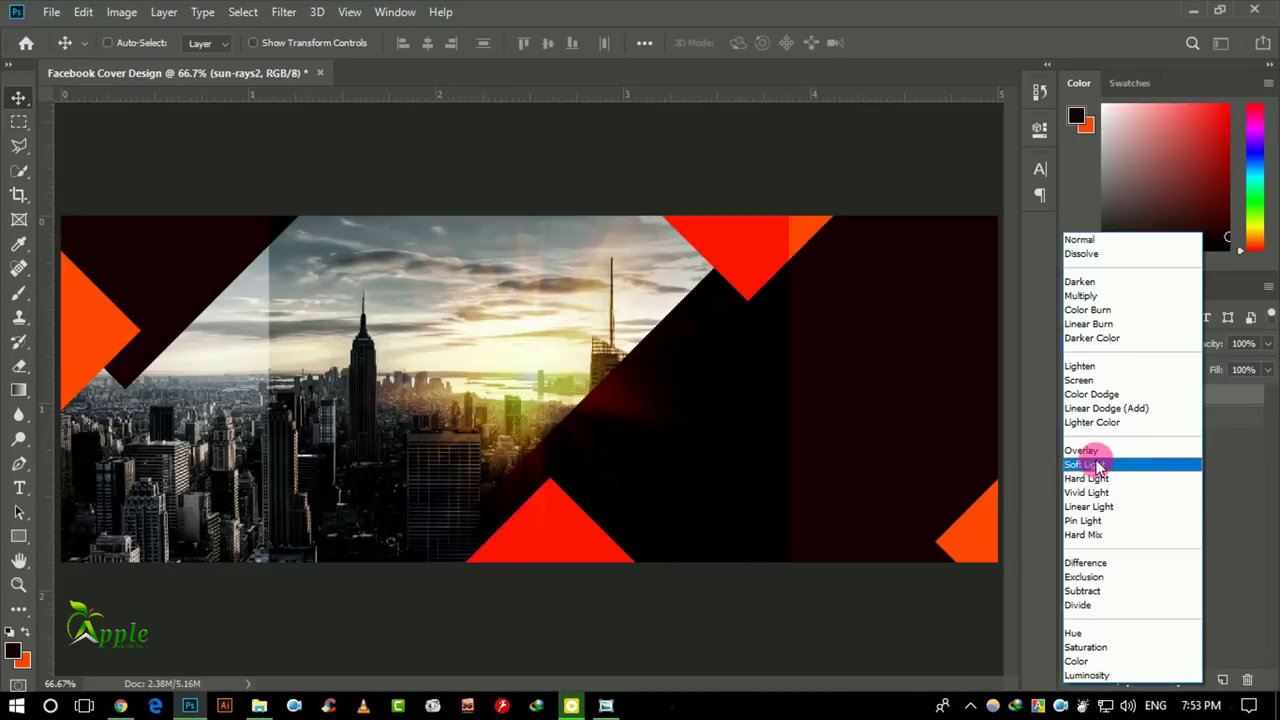
pyautogui.click(1080, 380)
pyautogui.moveTo(686, 366)
pyautogui.mouseDown()
pyautogui.moveTo(522, 445)
pyautogui.moveTo(476, 566)
pyautogui.mouseUp()
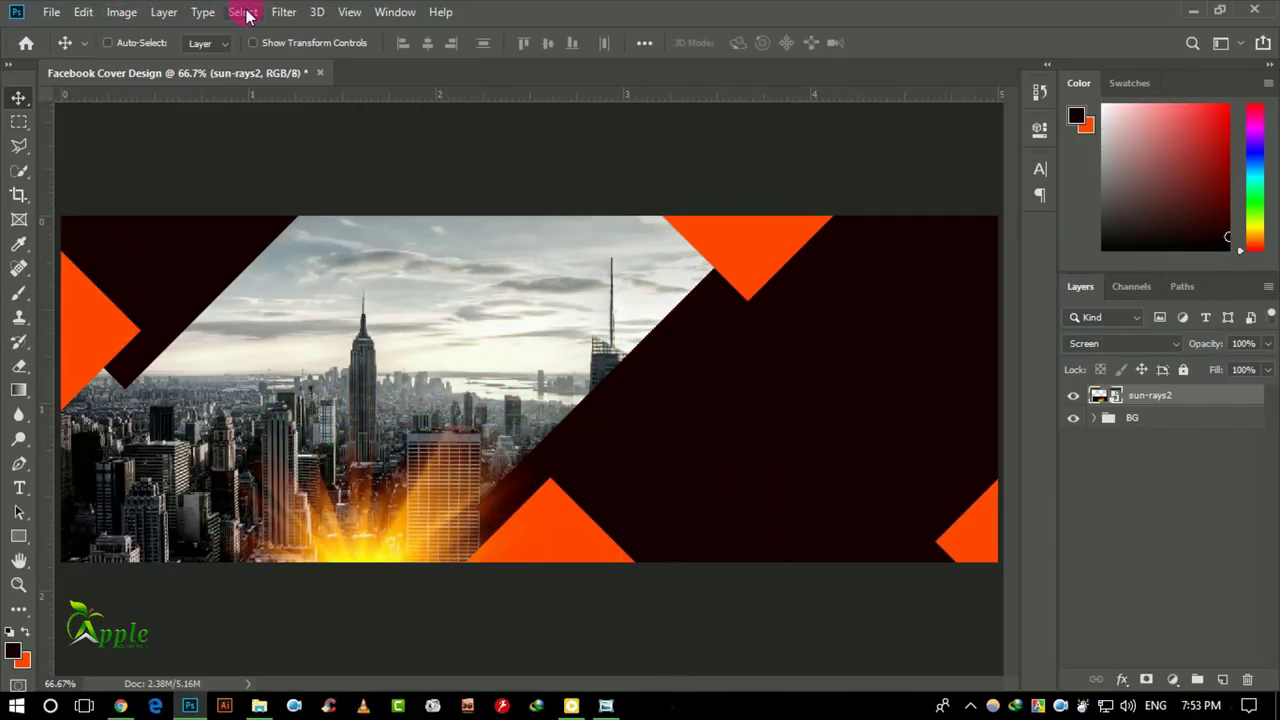
# Soften sun-rays2 with a 44.3-pixel Gaussian Blur.
pyautogui.click(280, 12)
pyautogui.moveTo(294, 224)
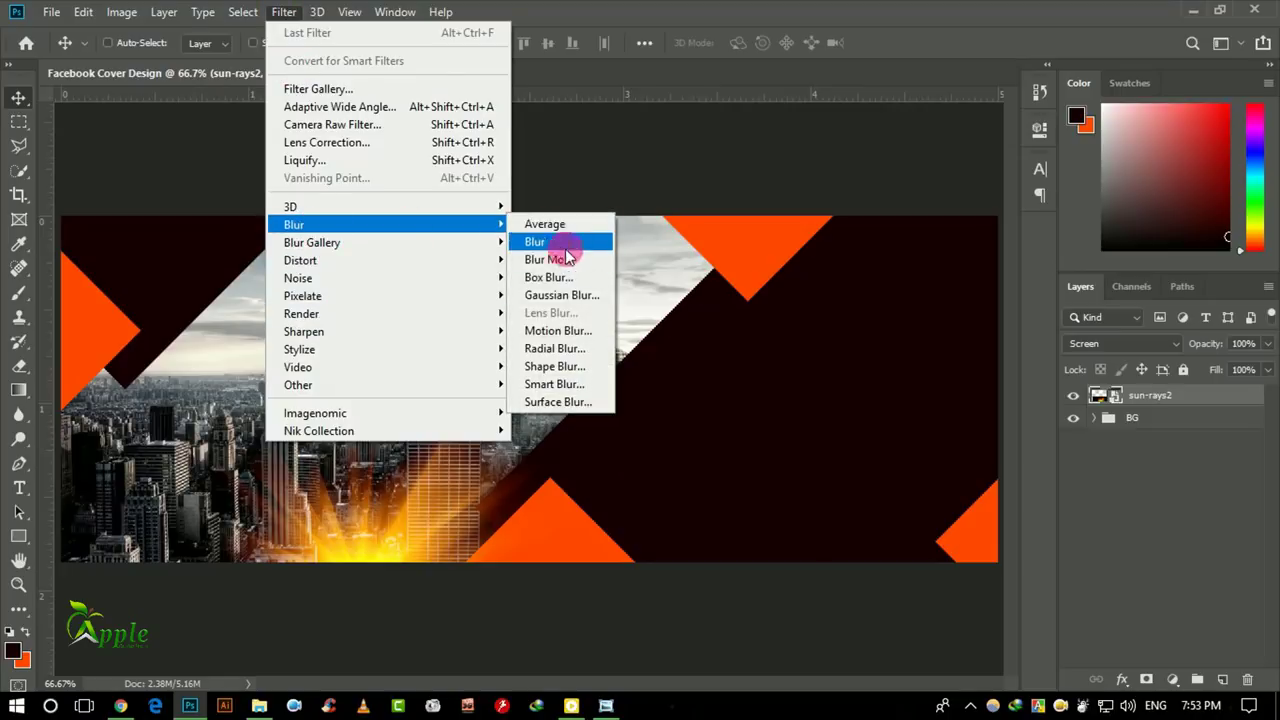
pyautogui.click(576, 300)
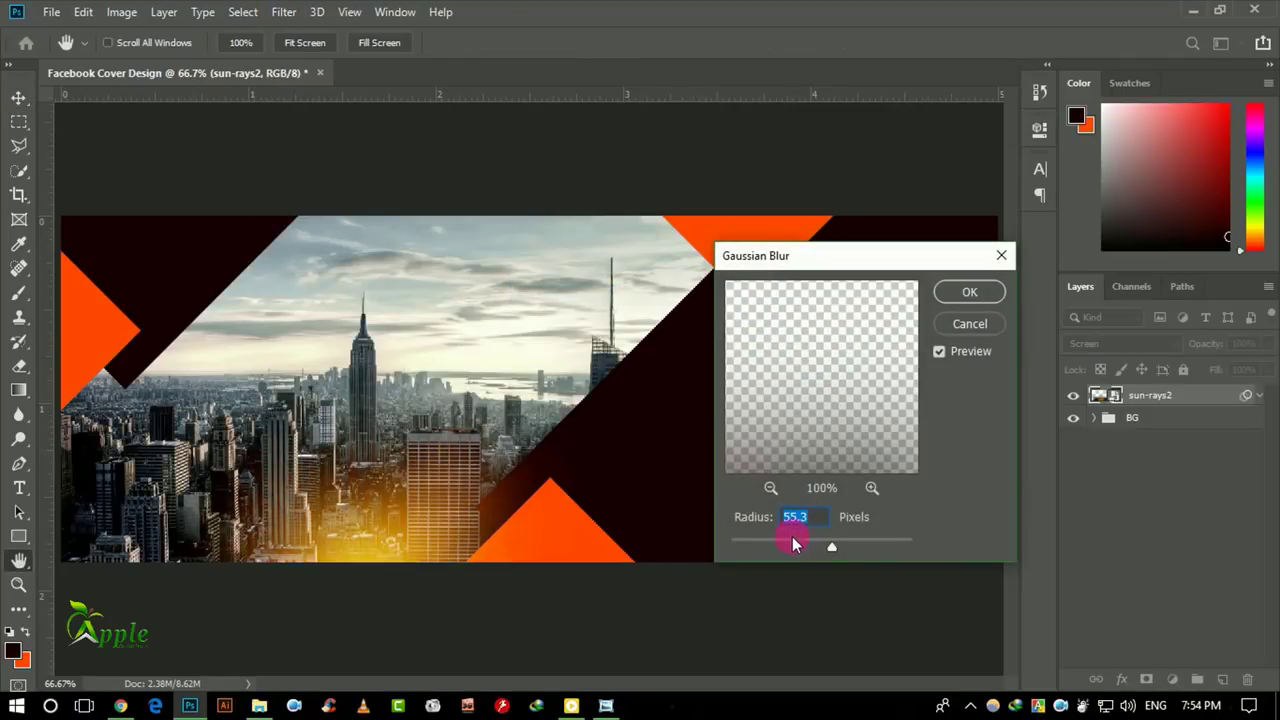
pyautogui.click(968, 291)
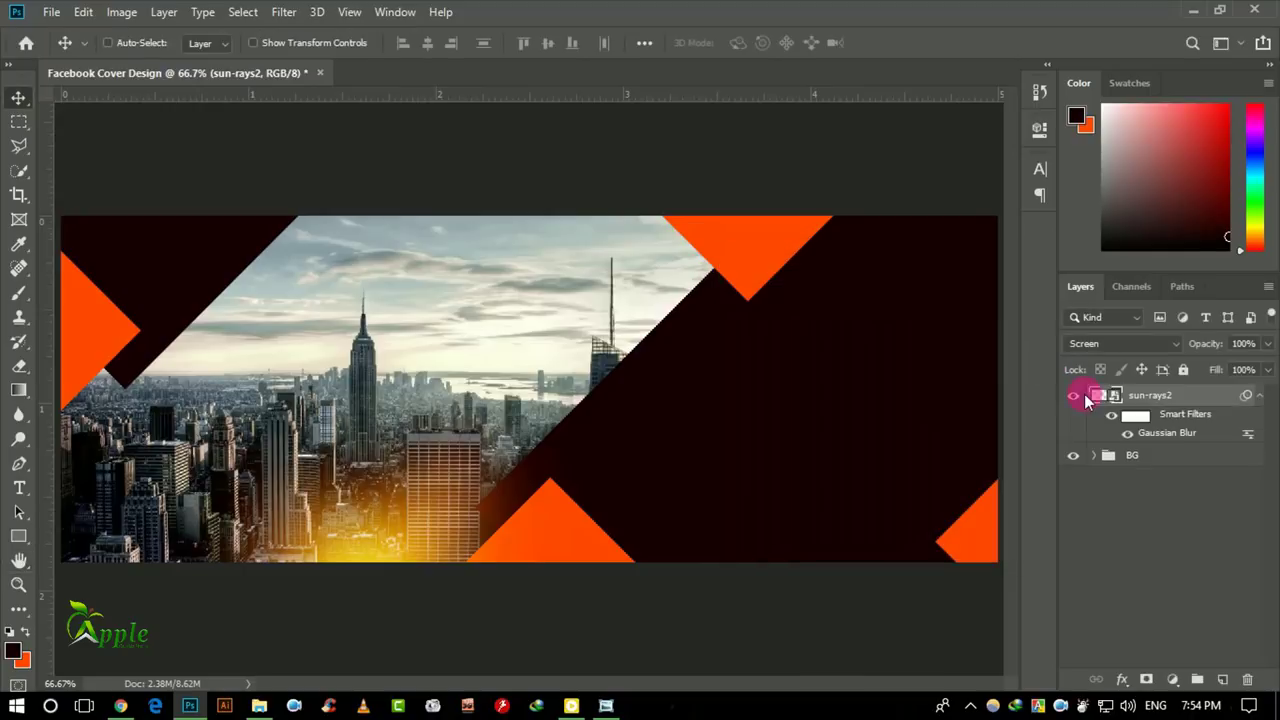
pyautogui.click(1262, 397)
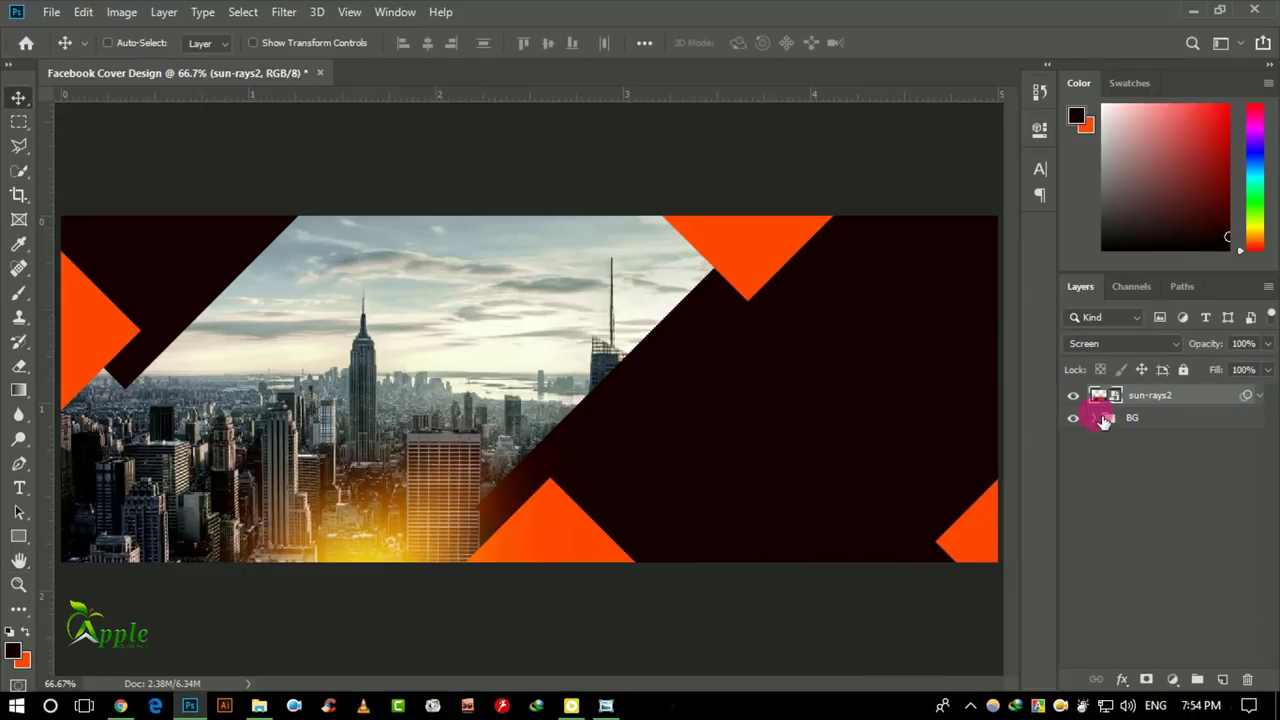
pyautogui.click(1101, 419)
# Move sun-rays2 above Rectangle 2 in Group 2, enlarge it, and set it over the lower-left buildings.
pyautogui.moveTo(1177, 405)
pyautogui.mouseDown()
pyautogui.moveTo(1172, 535)
pyautogui.moveTo(1165, 525)
pyautogui.mouseUp()
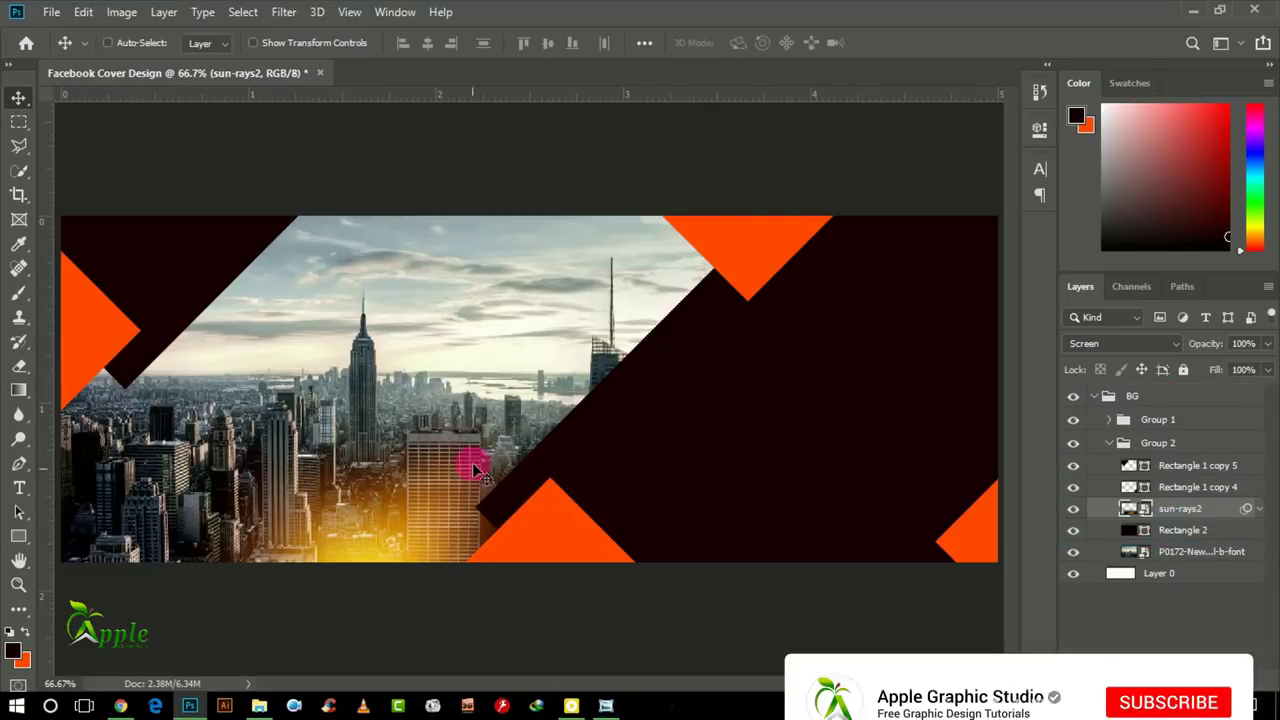
pyautogui.moveTo(443, 451); pyautogui.dragTo(394, 521)
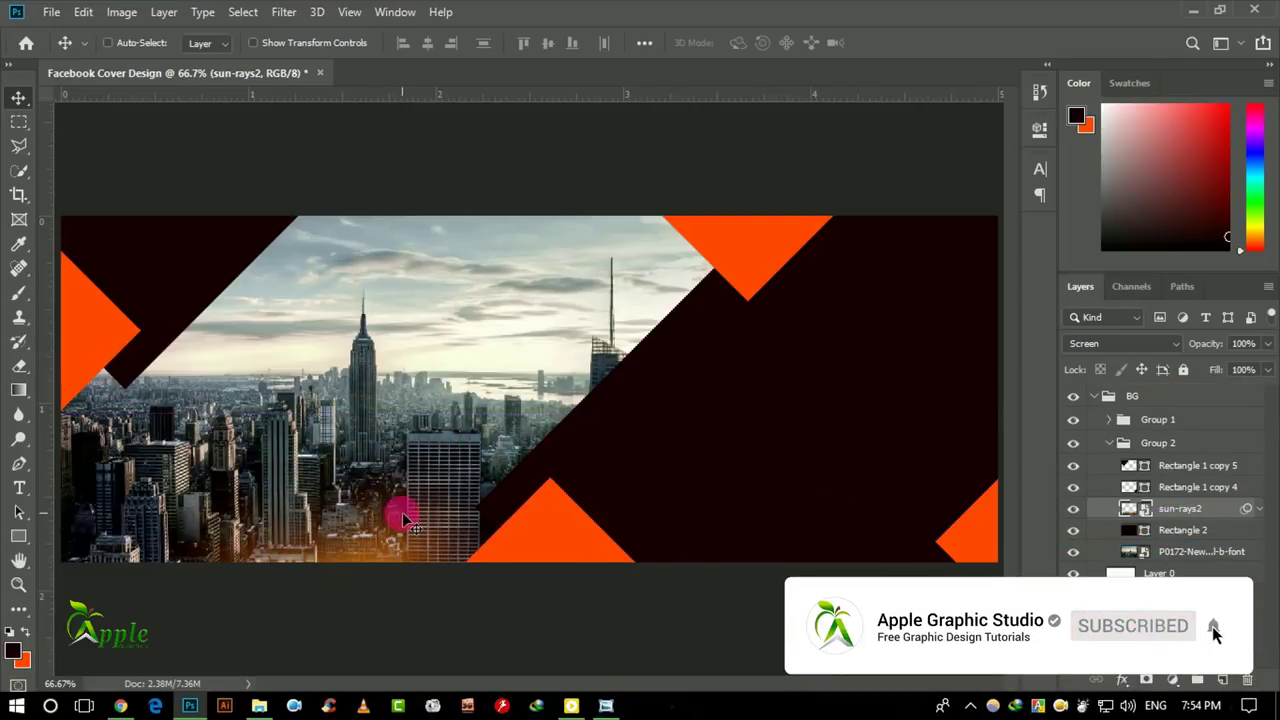
pyautogui.hotkey('ctrl', 't')
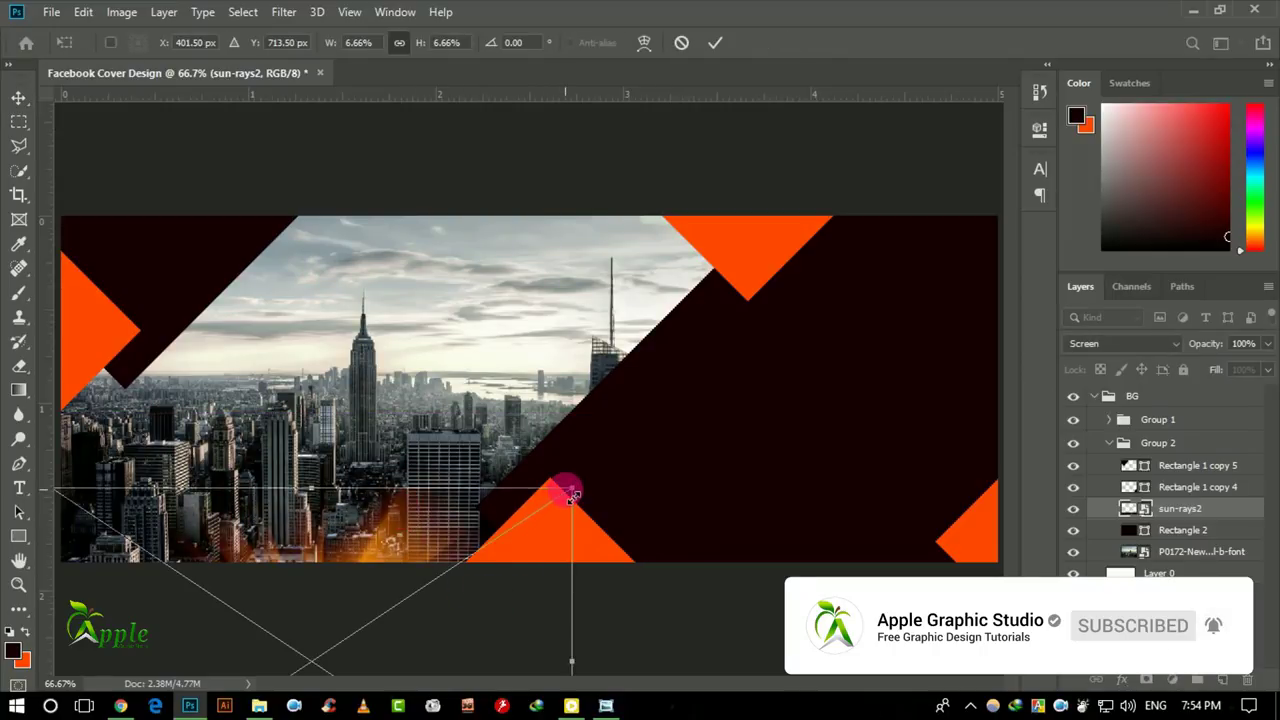
pyautogui.moveTo(572, 494); pyautogui.dragTo(686, 411)
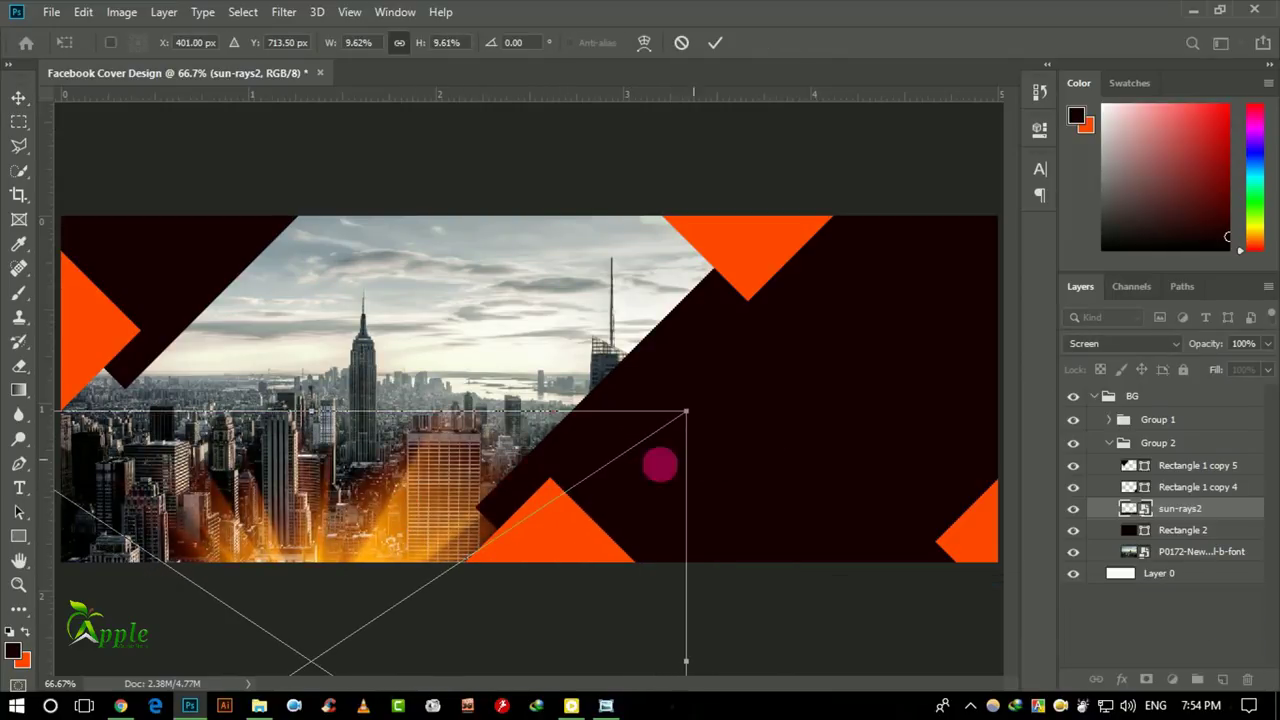
pyautogui.moveTo(659, 464); pyautogui.dragTo(651, 490)
pyautogui.click(718, 44)
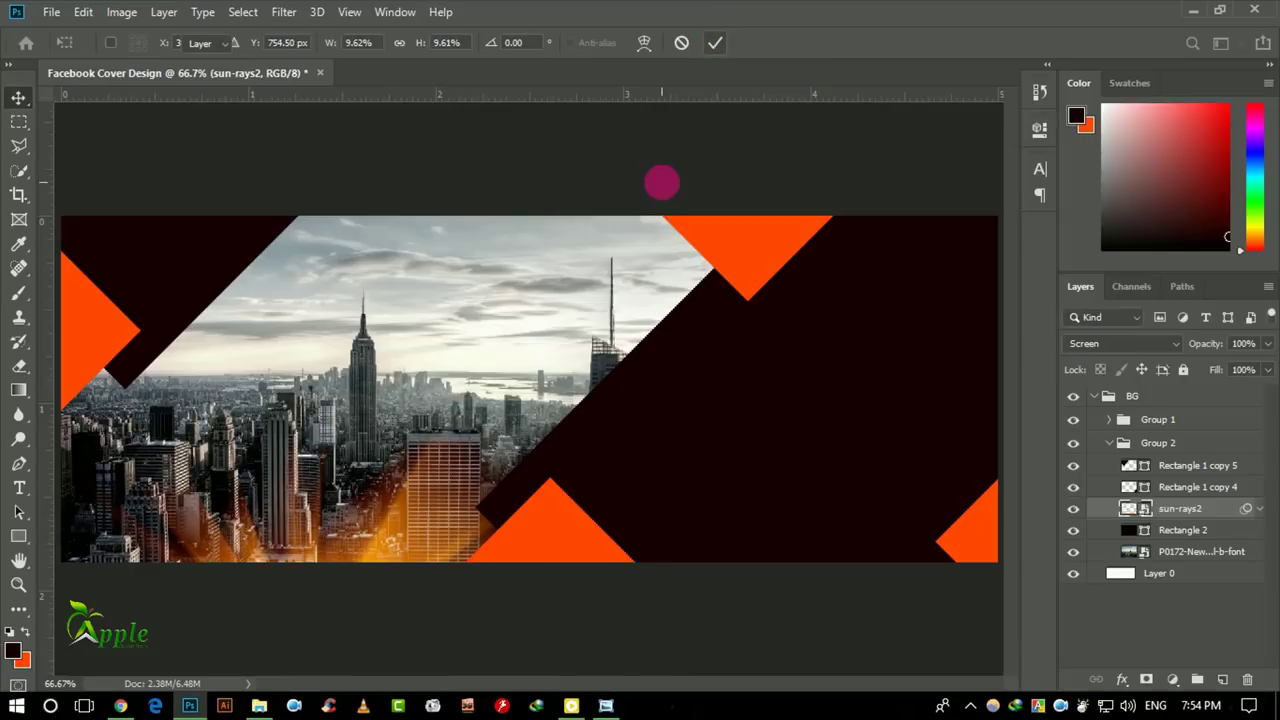
pyautogui.press('v')
pyautogui.moveTo(513, 417); pyautogui.dragTo(517, 436)
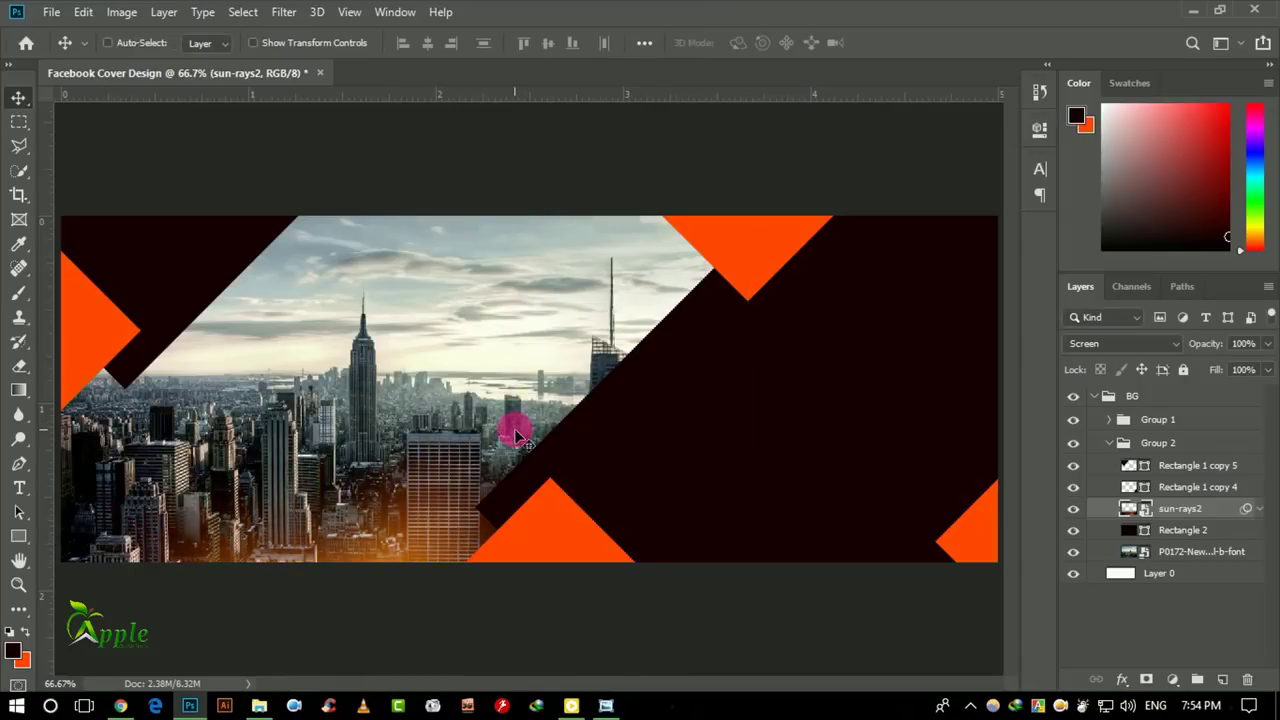
# Duplicate the sun glow upward, then bring the Apple GraphicStudio Logo into the cover.
pyautogui.moveTo(404, 511)
pyautogui.mouseDown()
pyautogui.moveTo(381, 237)
pyautogui.moveTo(171, 309)
pyautogui.moveTo(148, 344)
pyautogui.moveTo(139, 331)
pyautogui.moveTo(130, 343)
pyautogui.moveTo(86, 337)
pyautogui.moveTo(466, 377)
pyautogui.moveTo(596, 424)
pyautogui.moveTo(629, 503)
pyautogui.moveTo(659, 472)
pyautogui.moveTo(646, 452)
pyautogui.moveTo(650, 463)
pyautogui.mouseUp()
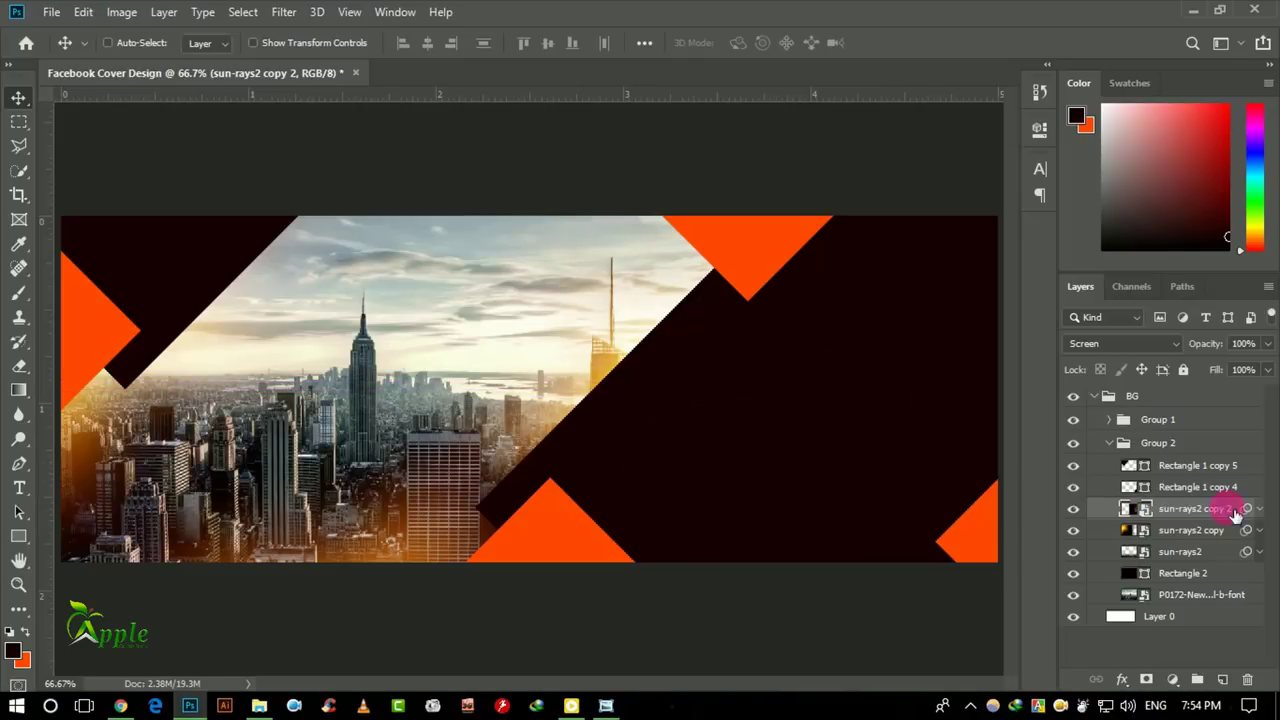
pyautogui.click(1120, 447)
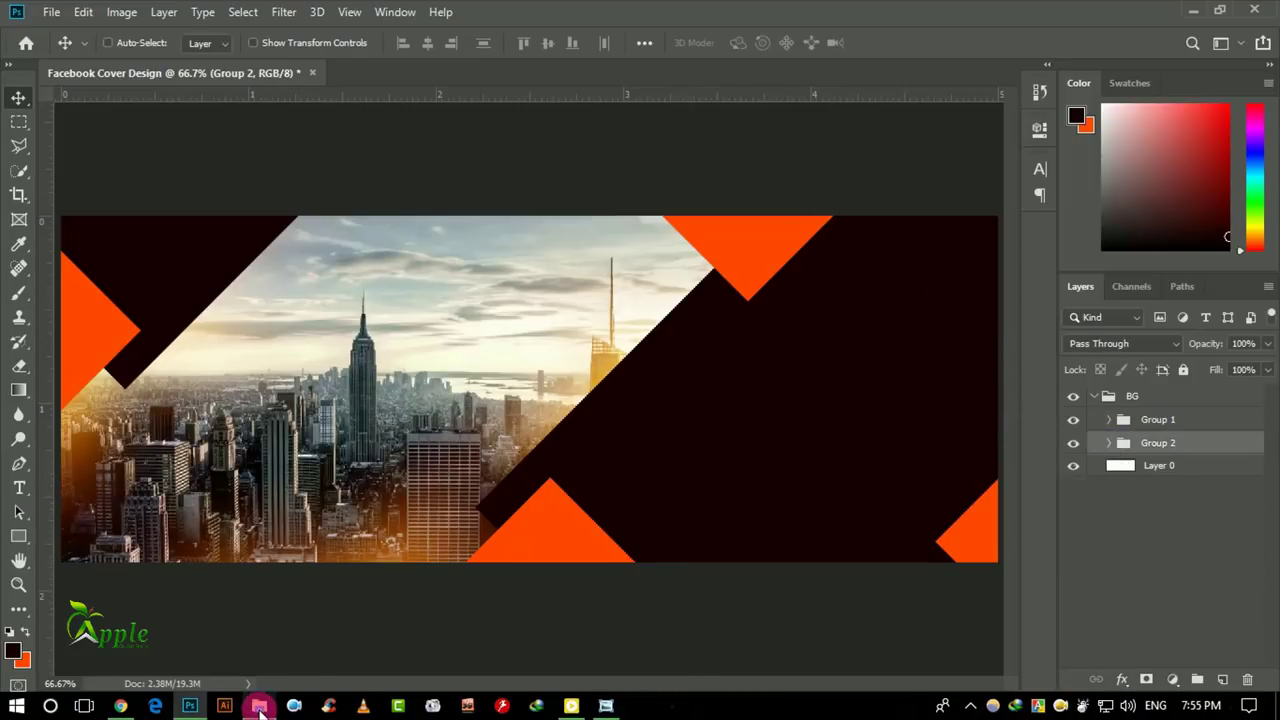
pyautogui.click(260, 706)
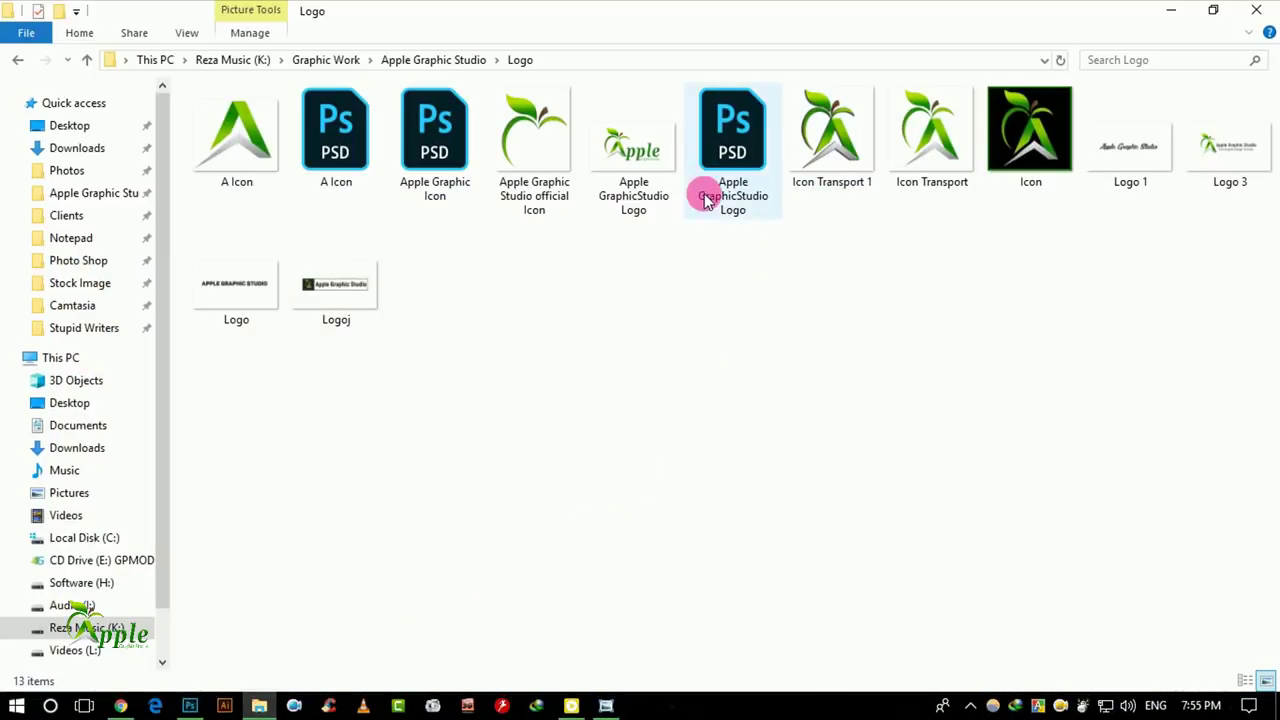
pyautogui.moveTo(662, 178)
pyautogui.mouseDown()
pyautogui.moveTo(178, 369)
pyautogui.moveTo(177, 306)
pyautogui.mouseUp()
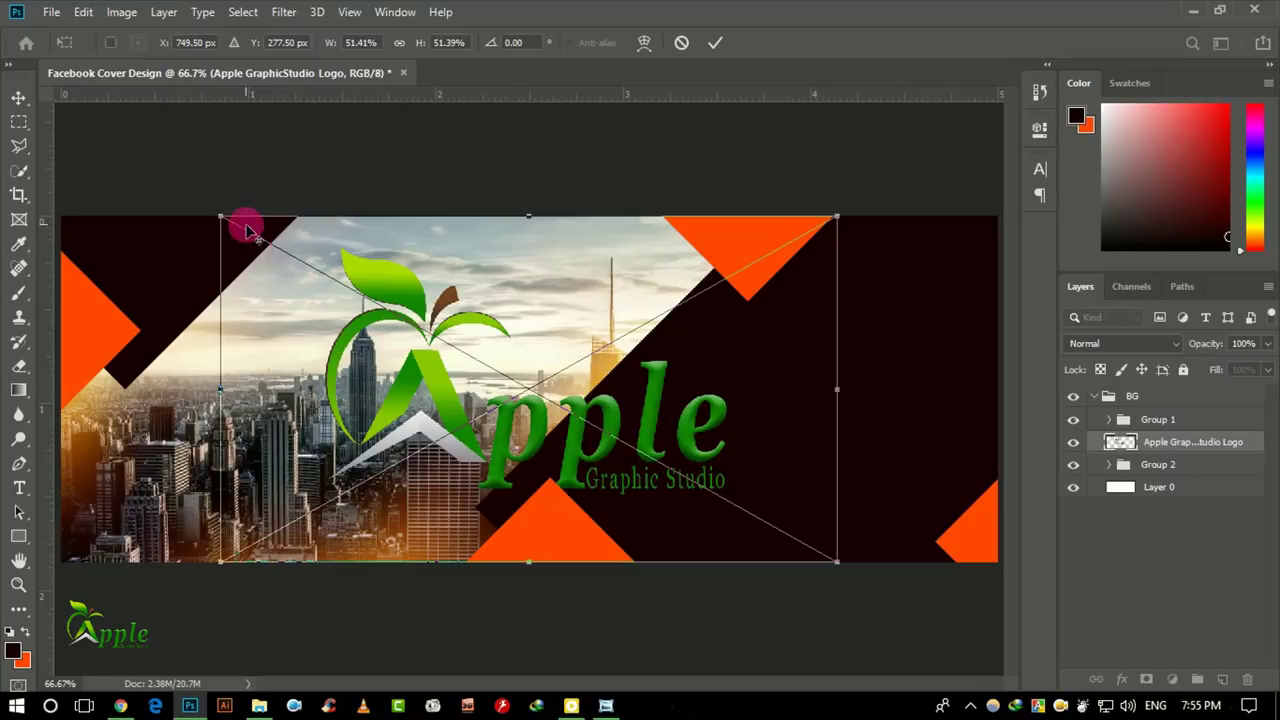
# Shrink the placed logo and position it in the cover's dark top-left corner.
pyautogui.moveTo(221, 218); pyautogui.dragTo(450, 343)
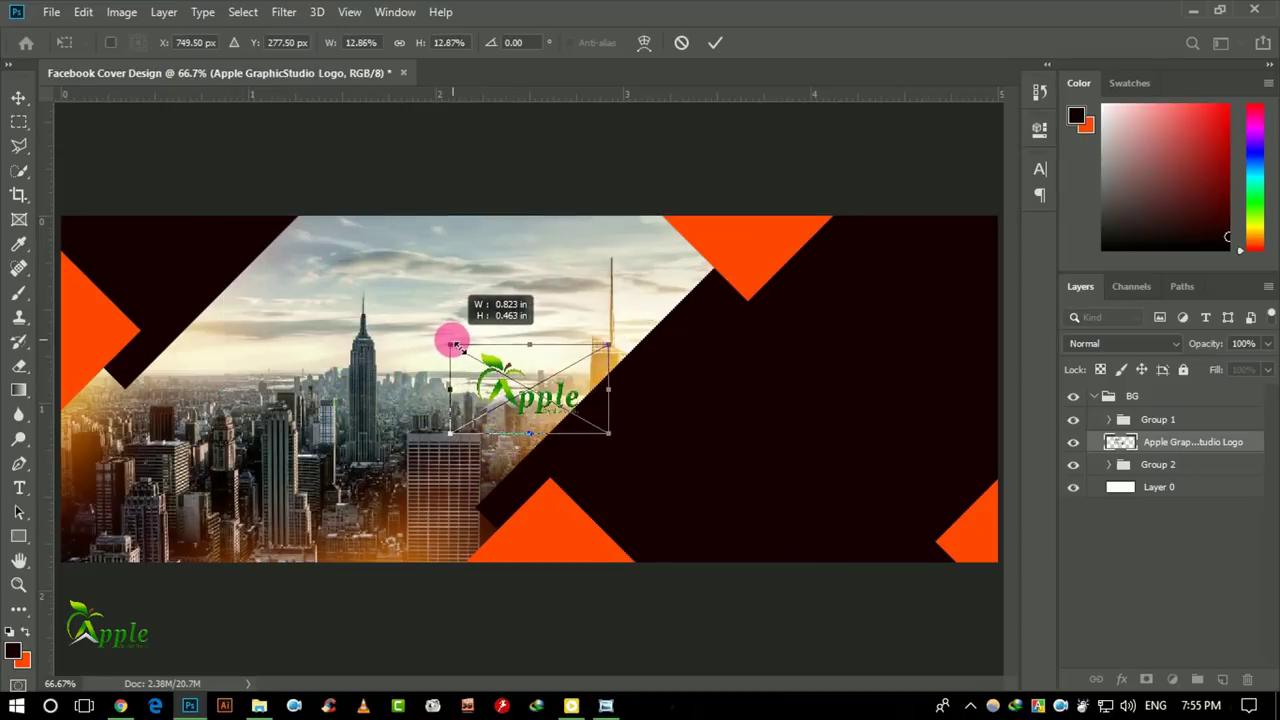
pyautogui.click(714, 42)
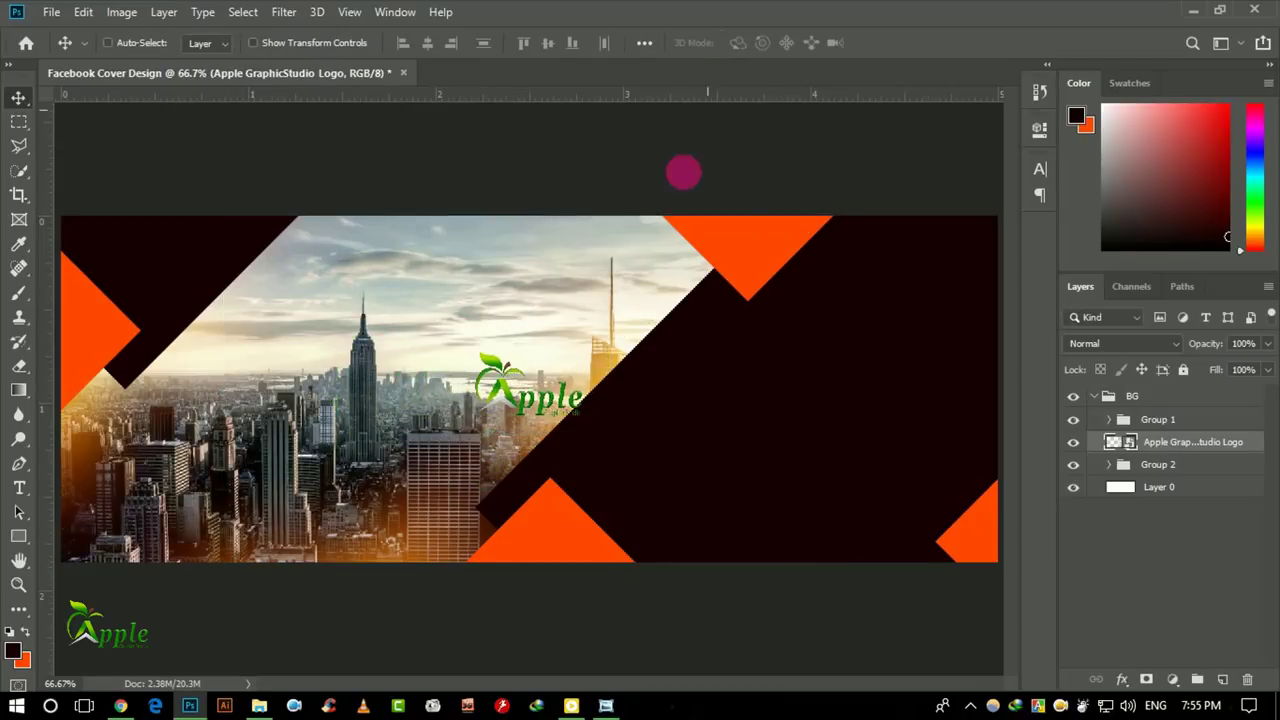
pyautogui.moveTo(563, 385); pyautogui.dragTo(206, 268)
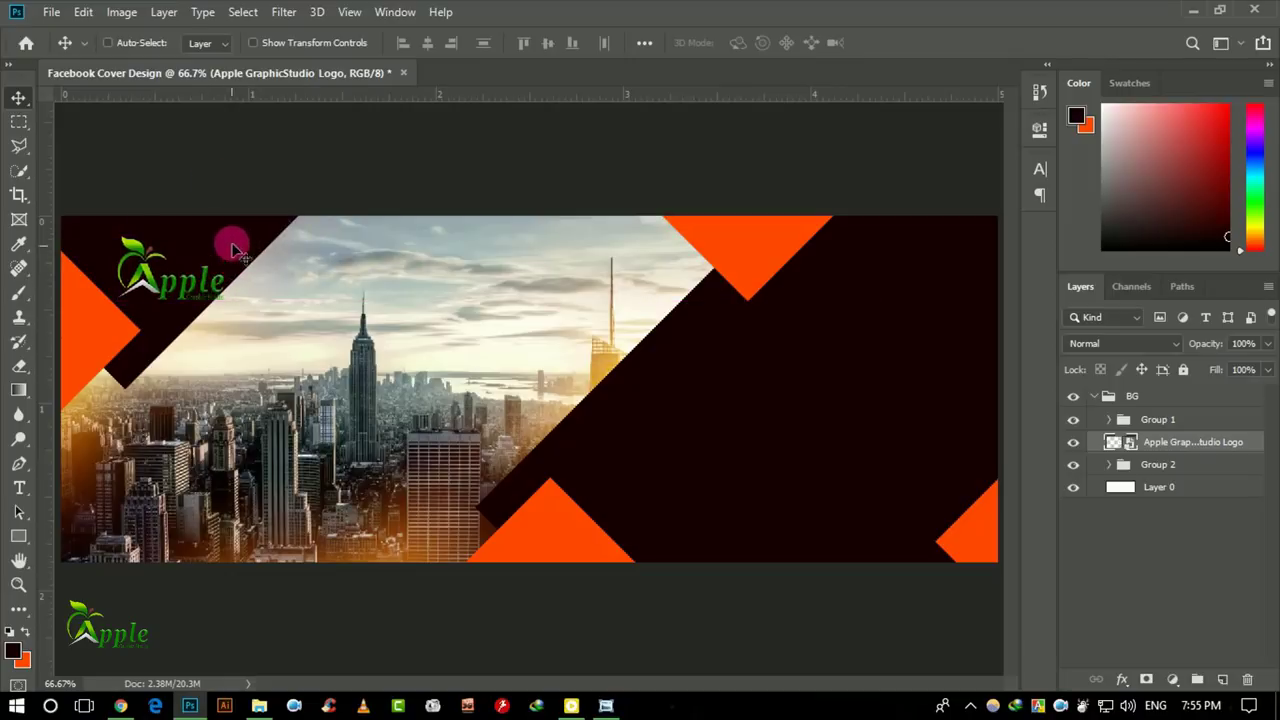
pyautogui.hotkey('ctrl', 't')
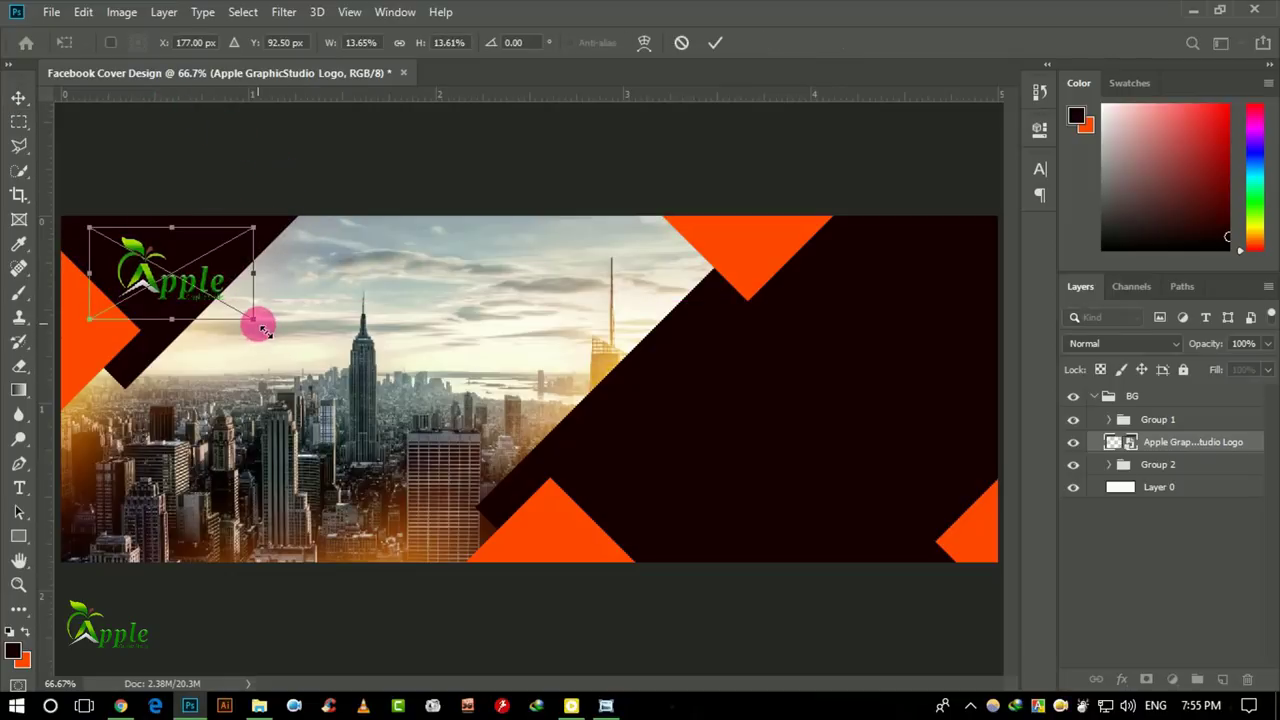
pyautogui.moveTo(261, 330); pyautogui.dragTo(220, 300)
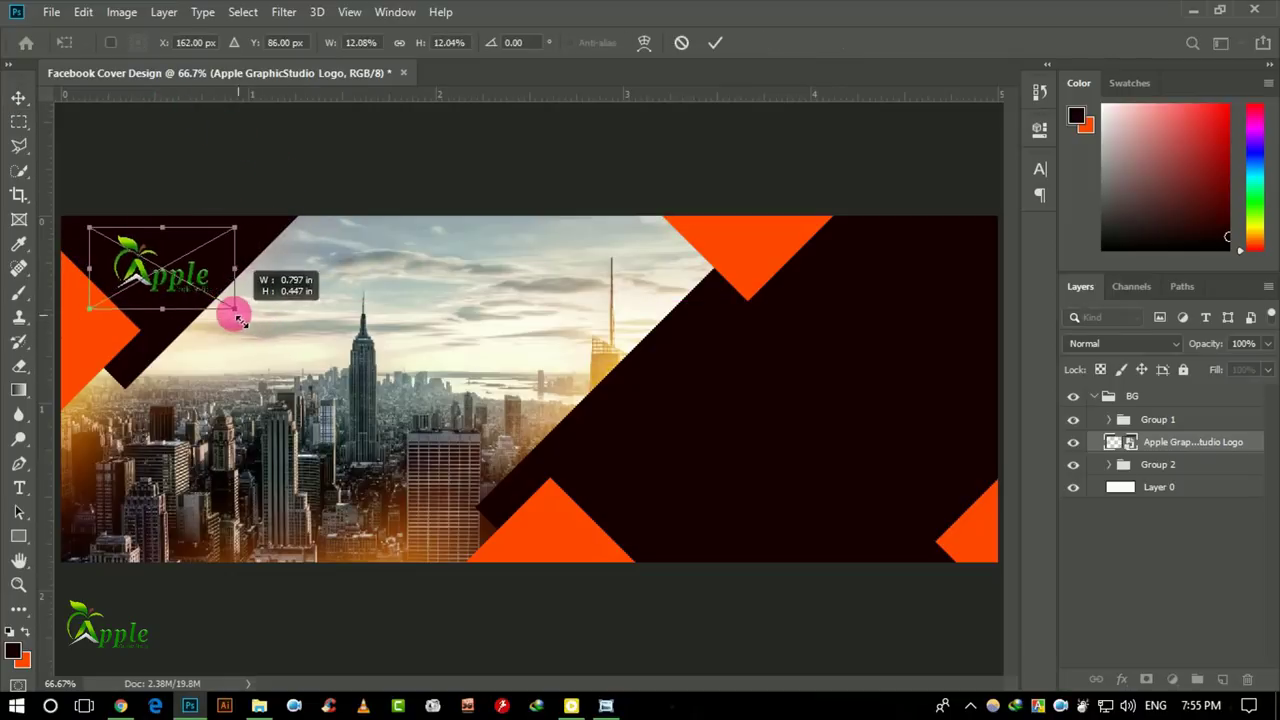
pyautogui.click(716, 40)
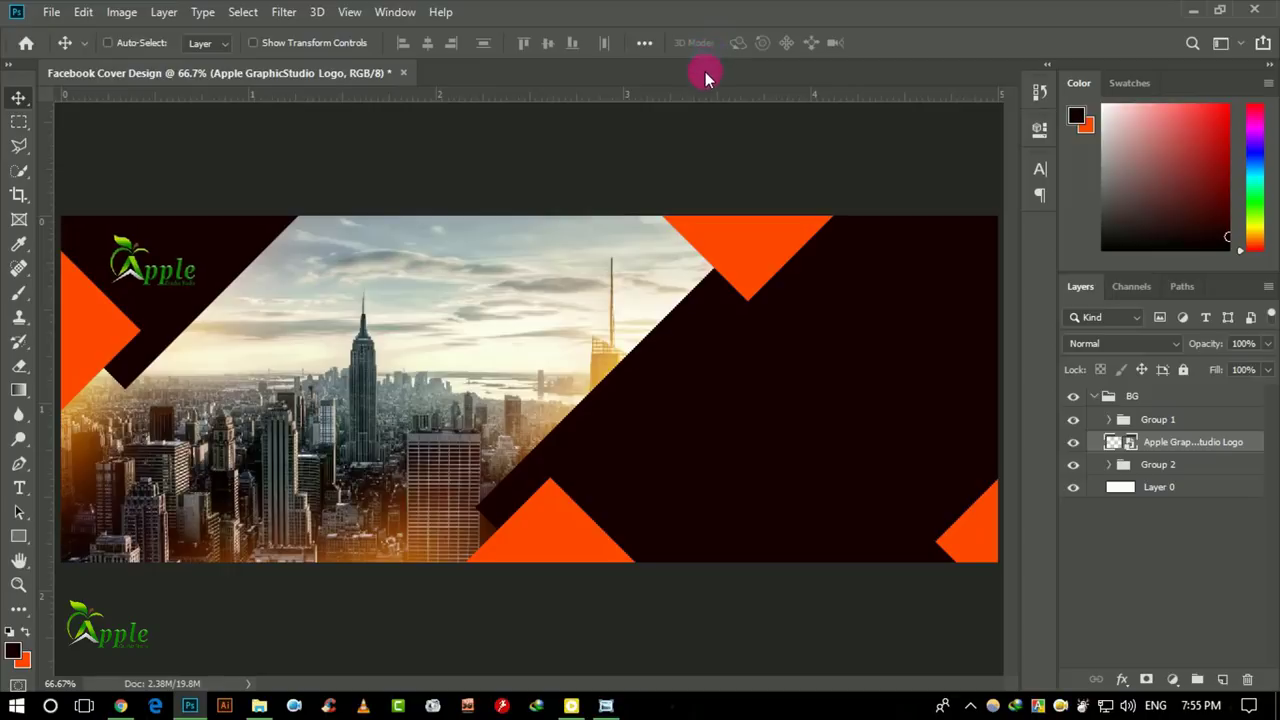
# At 66.67% zoom, move the Apple GraphicStudio Logo layer above the BG group and collapse BG.
pyautogui.keyDown('ctrl'); pyautogui.click(200, 248); pyautogui.keyUp('ctrl')
pyautogui.moveTo(229, 251); pyautogui.dragTo(500, 371)
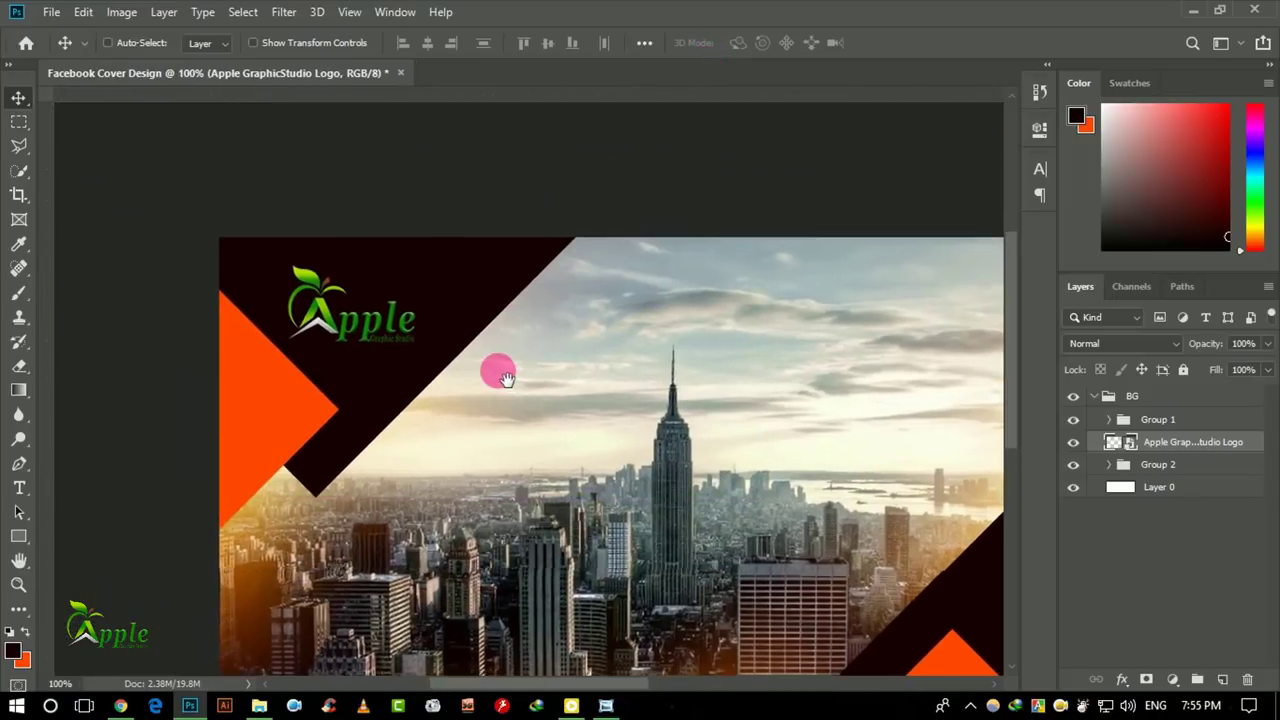
pyautogui.keyDown('ctrl'); pyautogui.click(460, 337); pyautogui.keyUp('ctrl')
pyautogui.keyDown('alt'); pyautogui.click(580, 366); pyautogui.keyUp('alt')
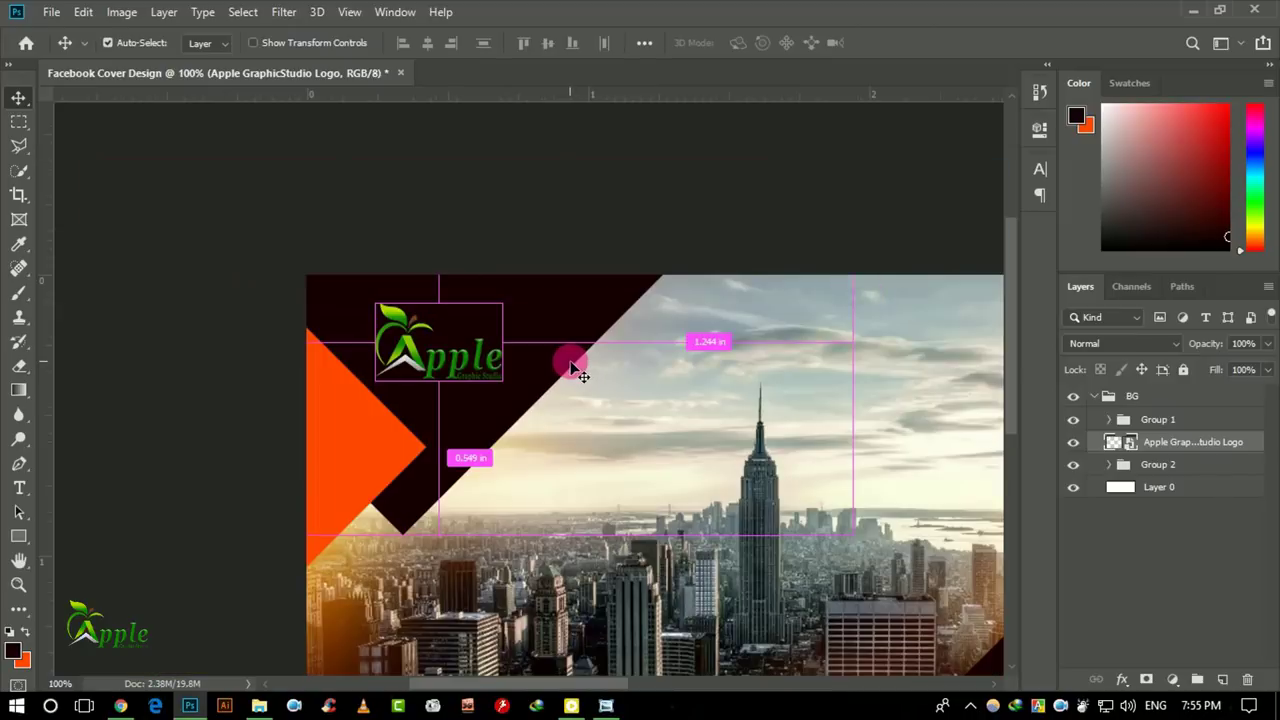
pyautogui.moveTo(763, 431); pyautogui.dragTo(592, 352)
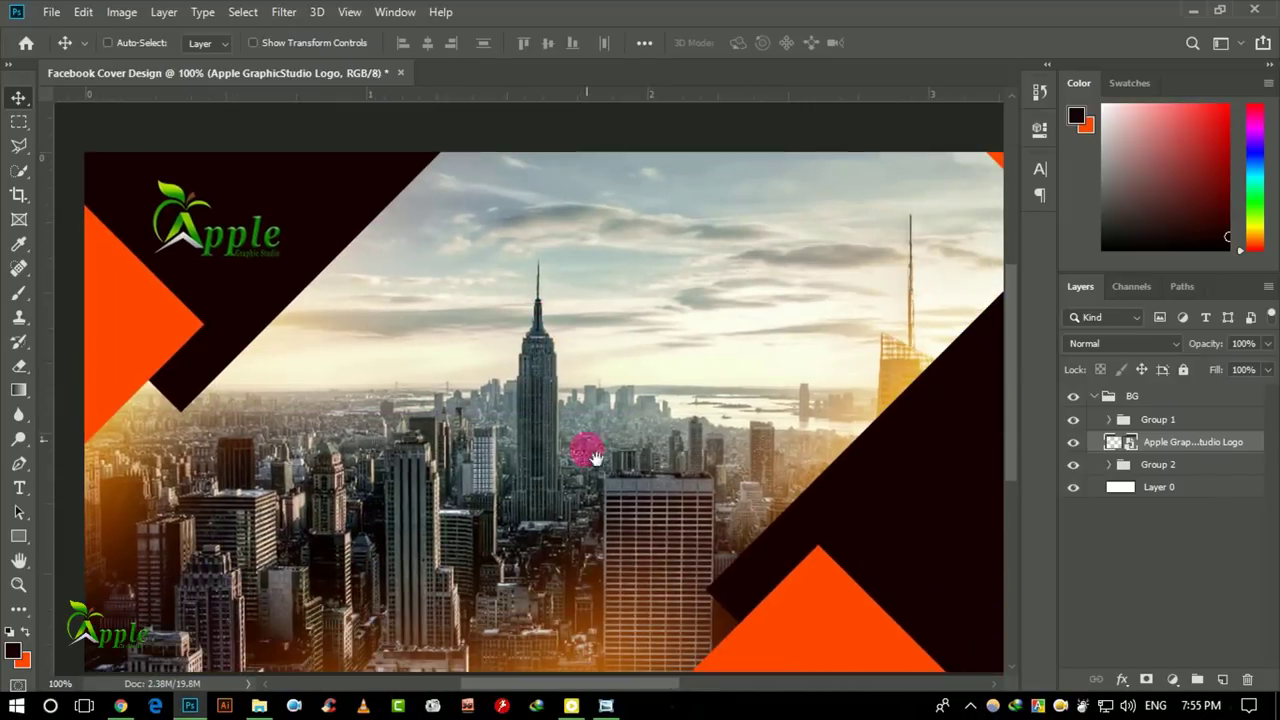
pyautogui.moveTo(586, 443); pyautogui.dragTo(580, 371)
pyautogui.hotkey('ctrl', '-')
pyautogui.hotkey('ctrl', 'r')
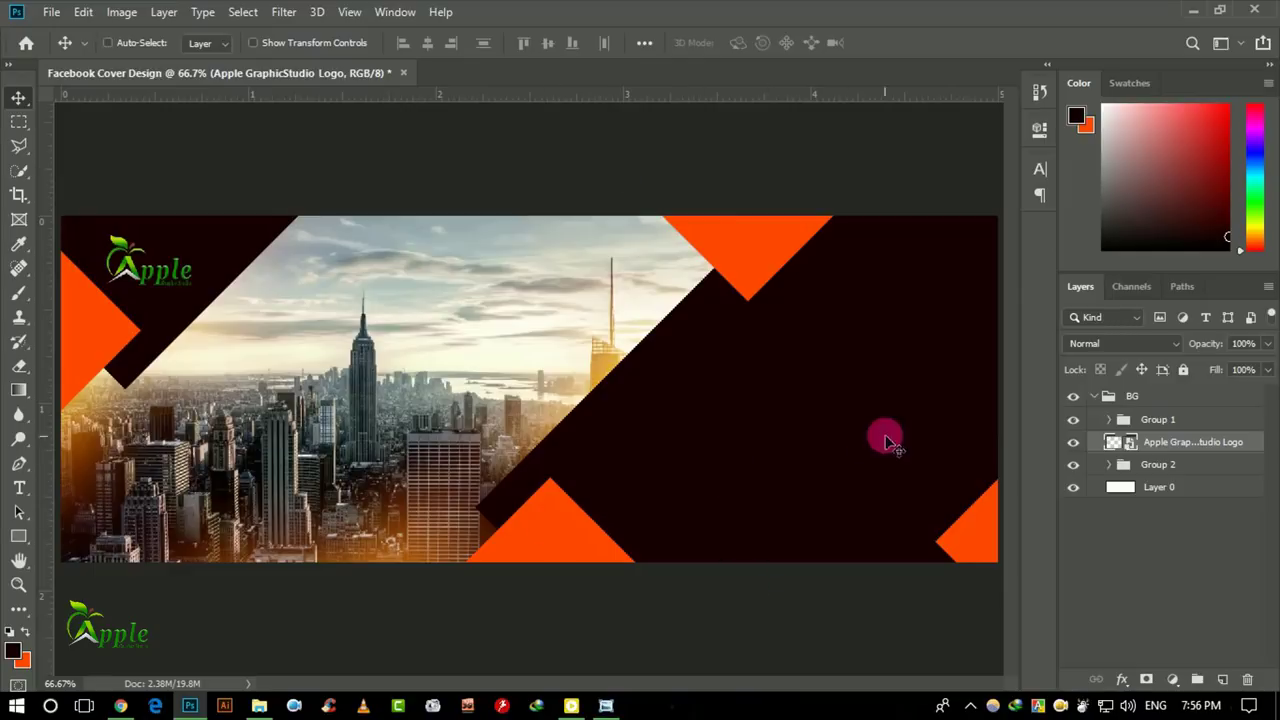
pyautogui.moveTo(1146, 442)
pyautogui.mouseDown()
pyautogui.moveTo(1173, 396)
pyautogui.moveTo(1148, 386)
pyautogui.moveTo(1131, 405)
pyautogui.mouseUp()
pyautogui.click(1101, 419)
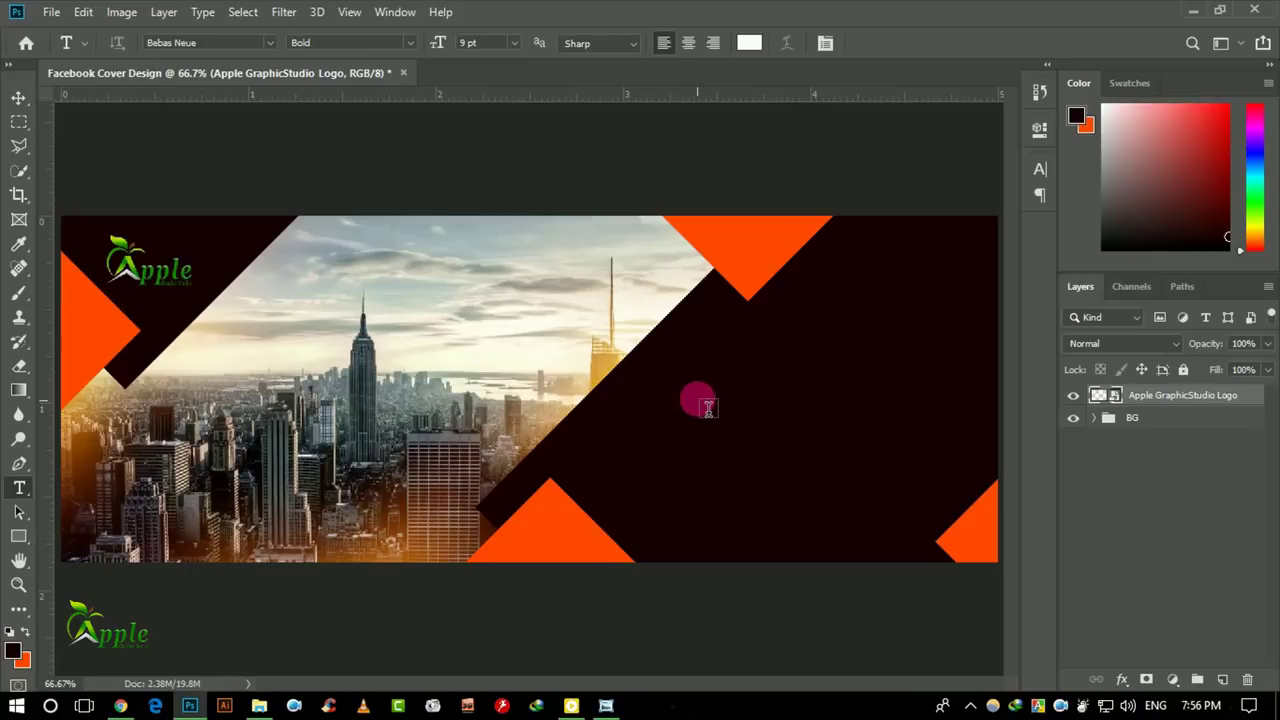
# Add the headline YOUR BUSINESS HEADLINE on the maroon panel at 12 pt.
pyautogui.click(696, 386)
pyautogui.write('y')
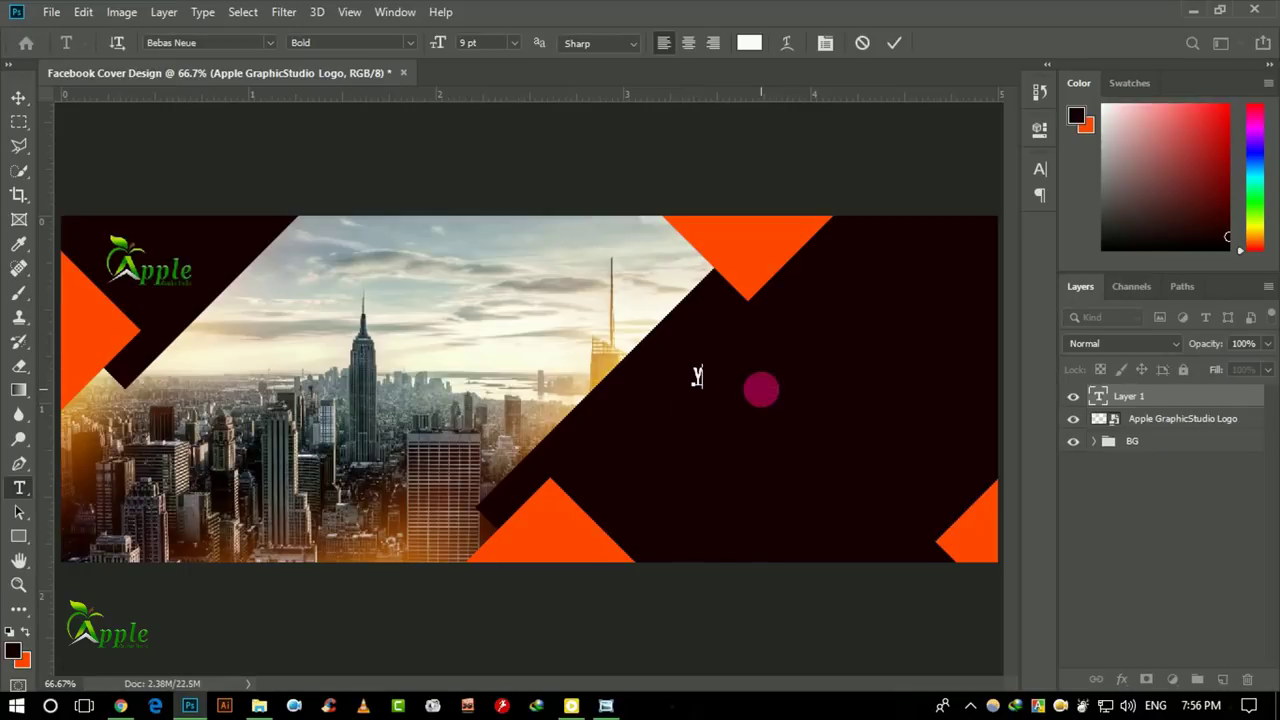
pyautogui.write(' b')
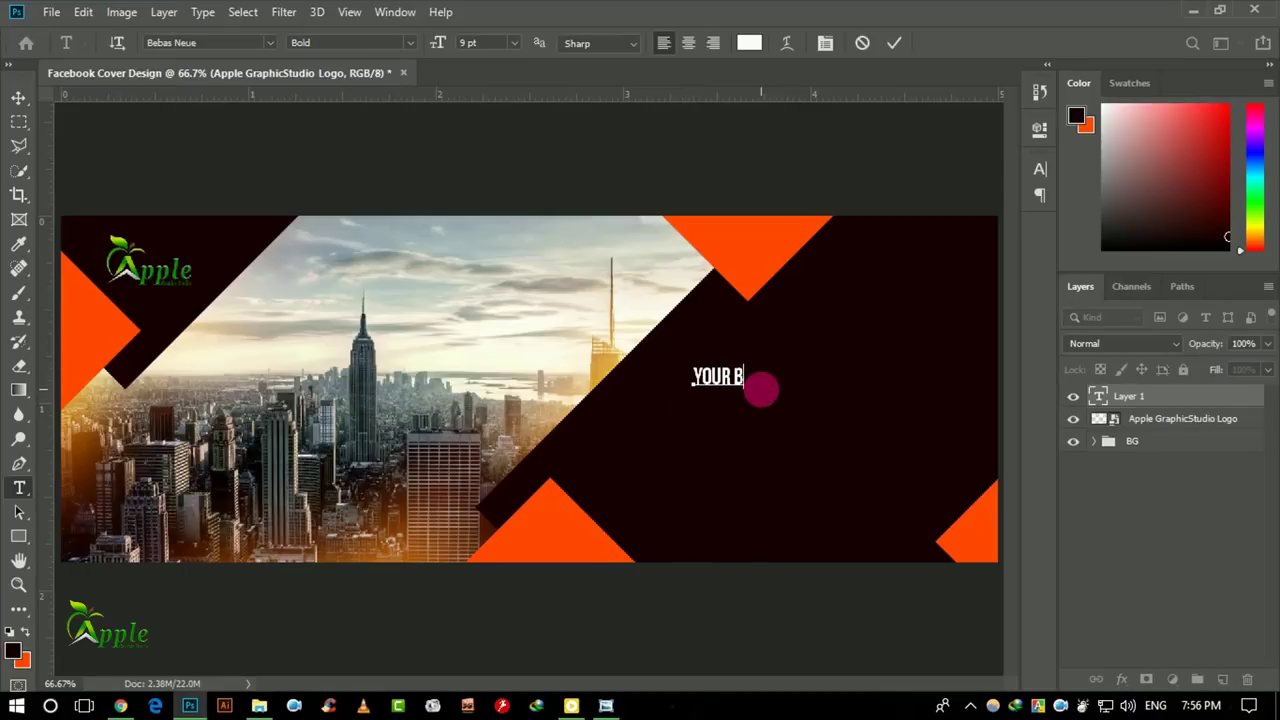
pyautogui.write('us')
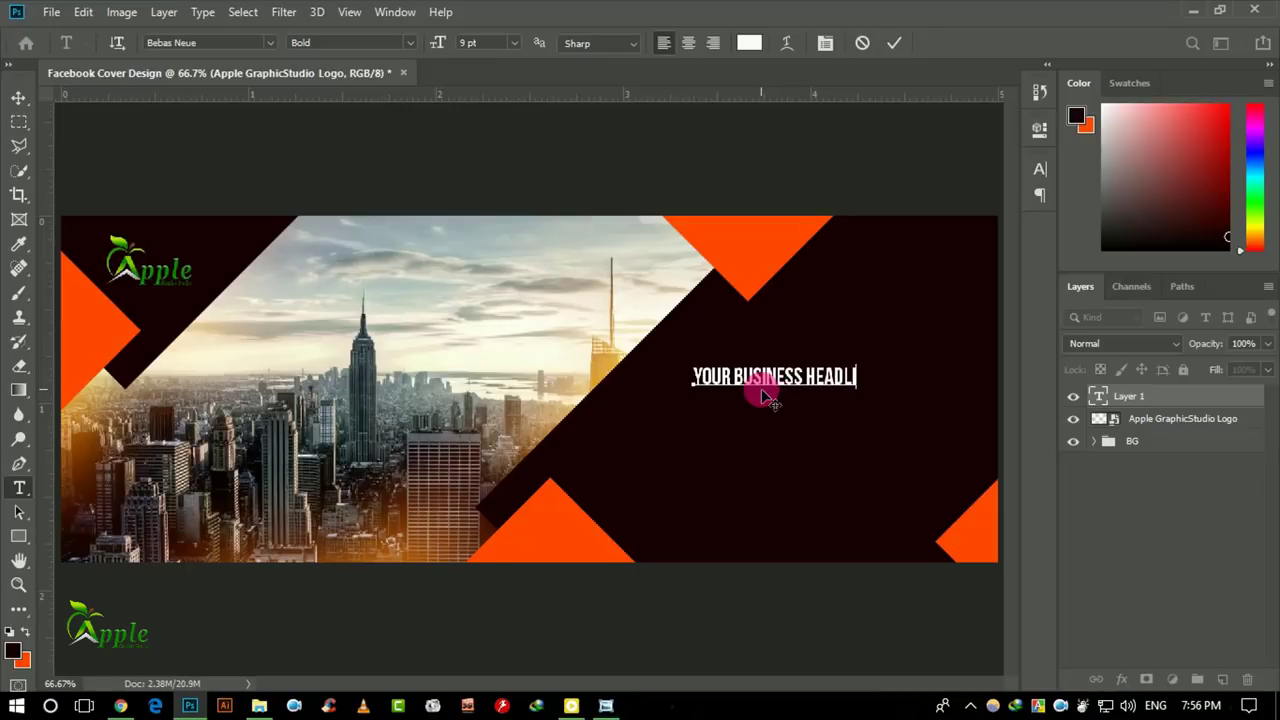
pyautogui.hotkey('ctrl', 'a')
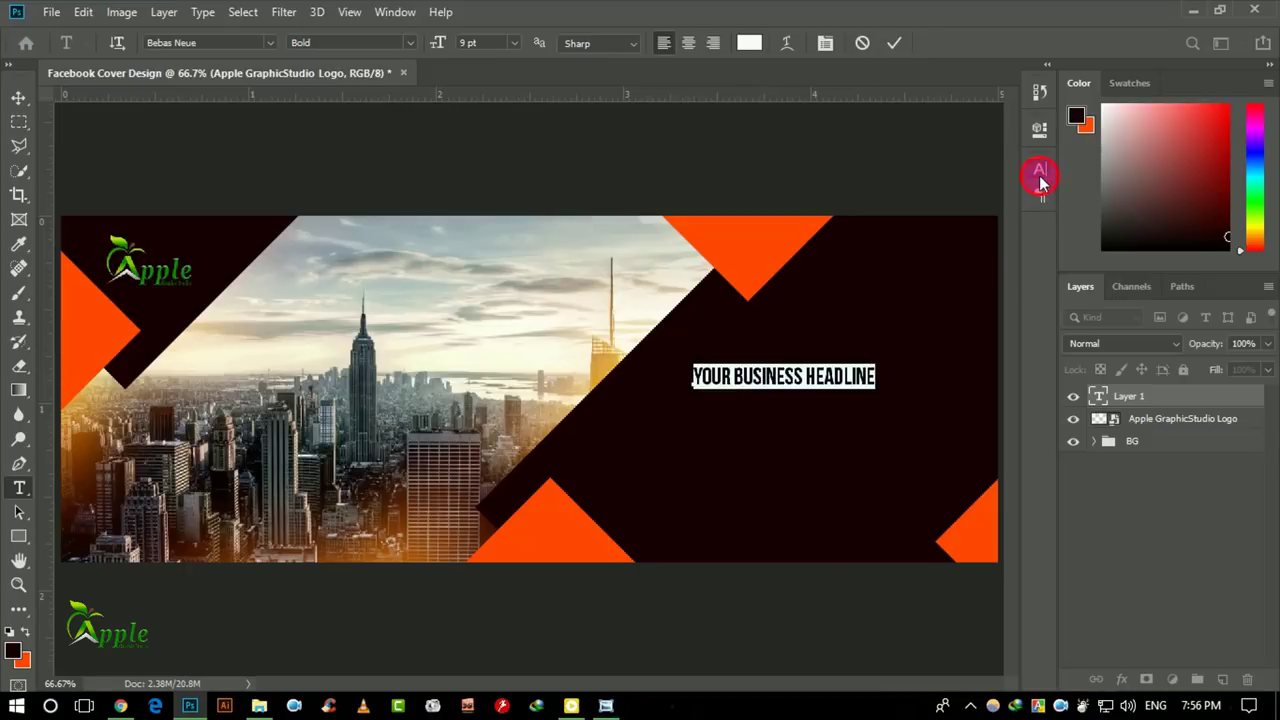
pyautogui.click(1040, 172)
pyautogui.moveTo(836, 222); pyautogui.dragTo(840, 223)
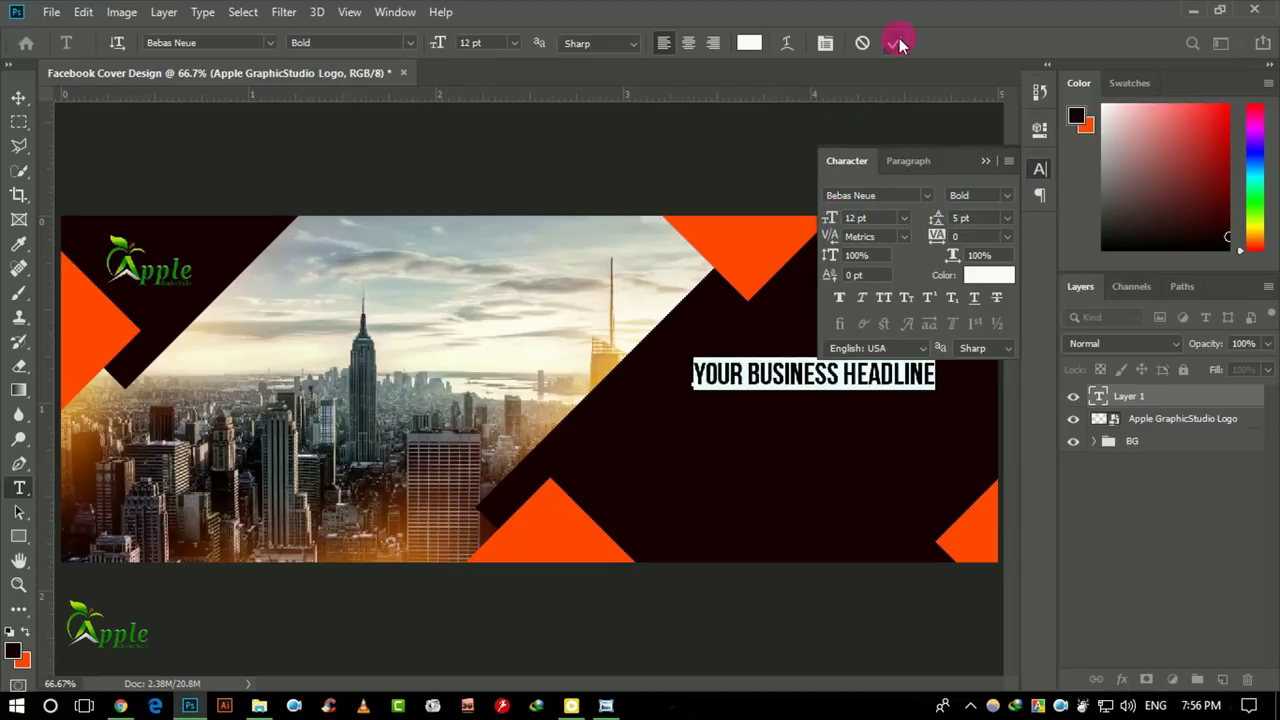
pyautogui.click(894, 43)
pyautogui.click(984, 161)
# Duplicate the headline text layer just below the original.
pyautogui.click(18, 97)
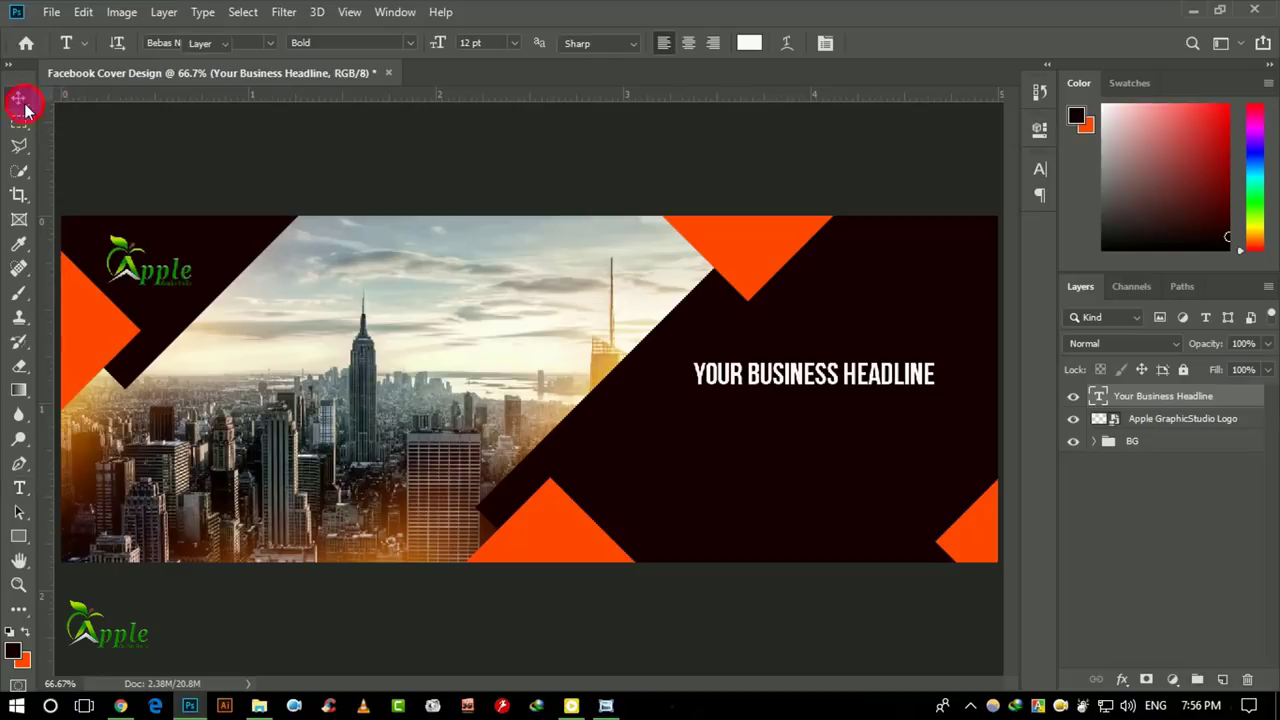
pyautogui.keyDown('ctrl'); pyautogui.click(583, 294); pyautogui.keyUp('ctrl')
pyautogui.moveTo(628, 320)
pyautogui.mouseDown()
pyautogui.moveTo(405, 283)
pyautogui.moveTo(386, 300)
pyautogui.mouseUp()
pyautogui.hotkey('ctrl', 'r')
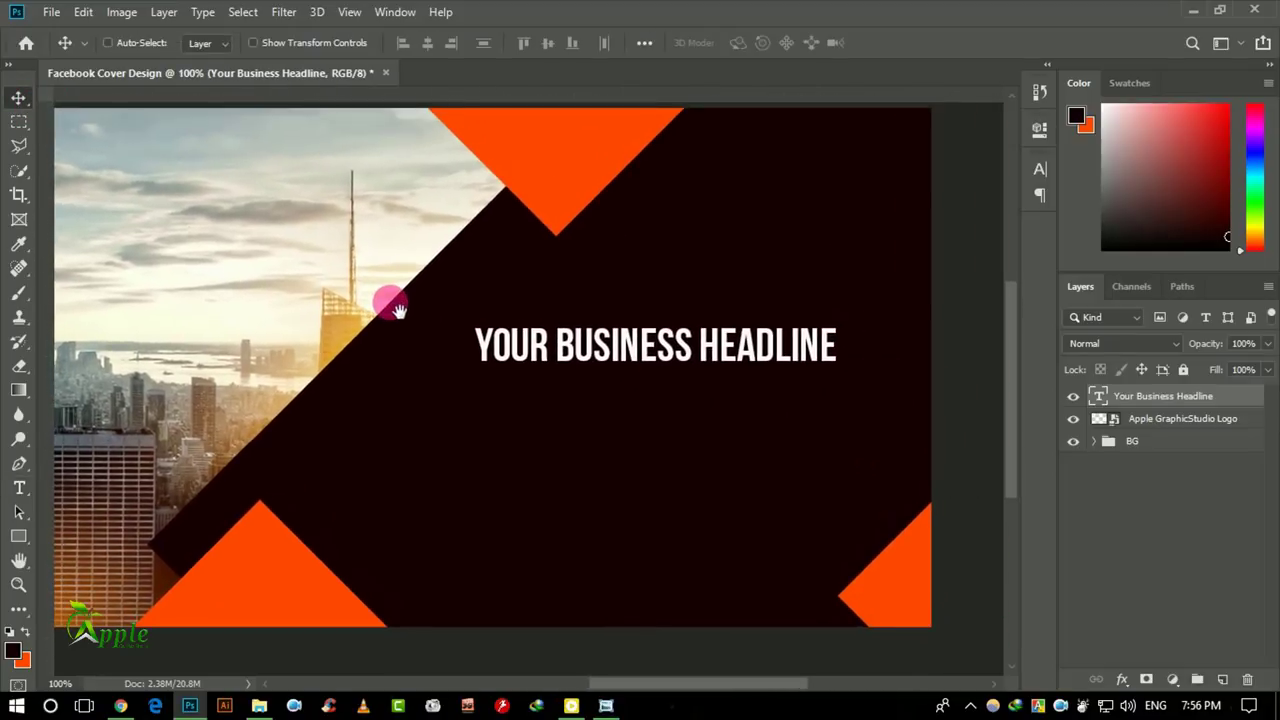
pyautogui.moveTo(697, 353)
pyautogui.mouseDown()
pyautogui.moveTo(720, 325)
pyautogui.moveTo(700, 343)
pyautogui.moveTo(702, 368)
pyautogui.mouseUp()
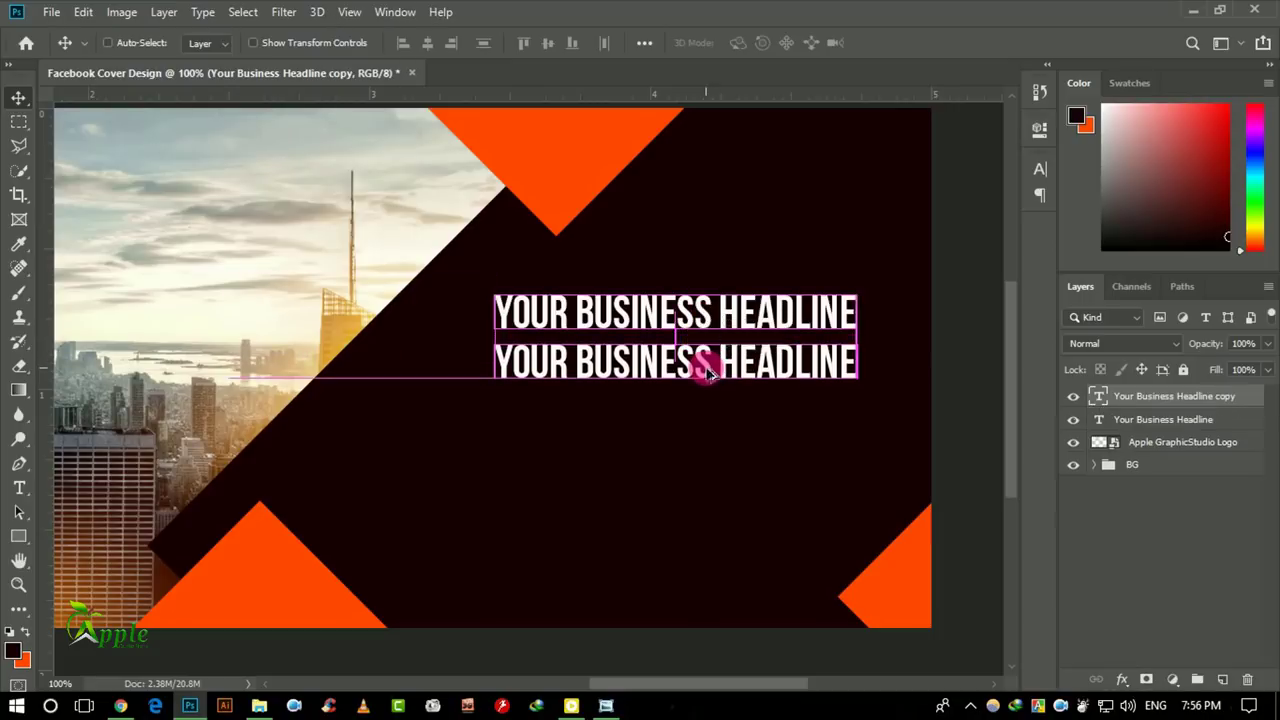
# Replace the copied headline's text with 'Free Graphic Tutorials & Servises'.
pyautogui.click(20, 488)
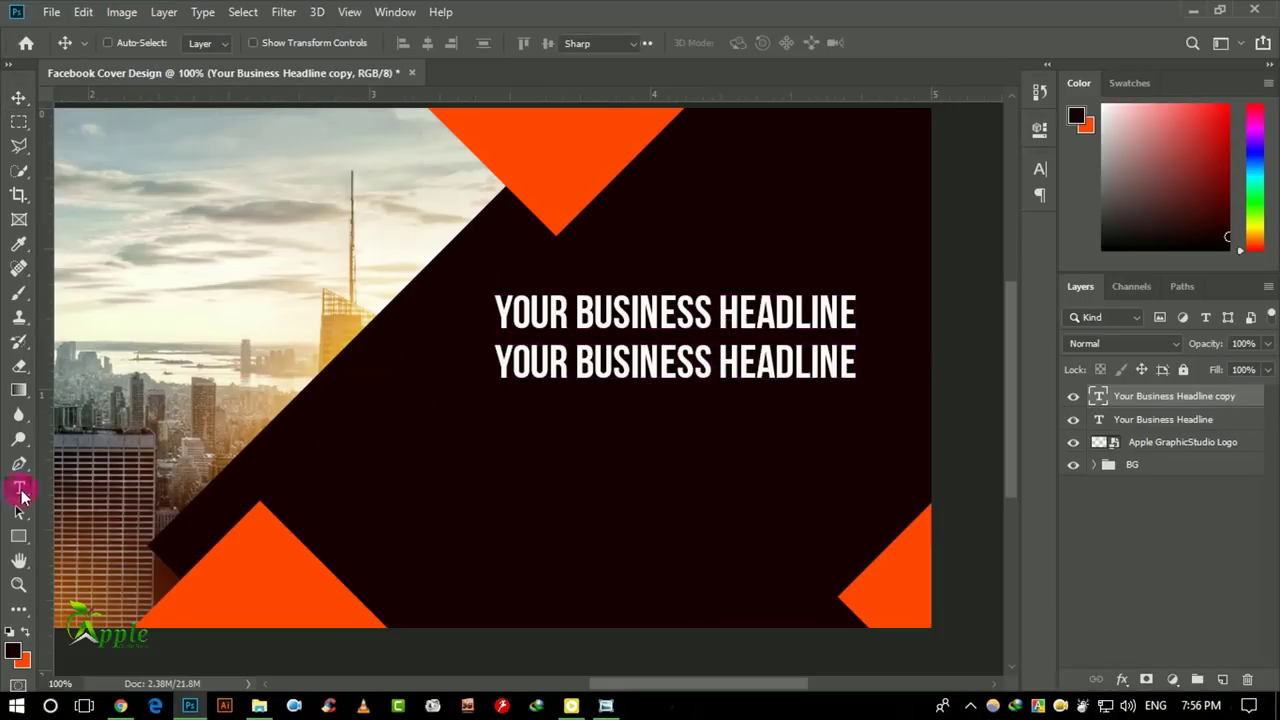
pyautogui.click(623, 363)
pyautogui.hotkey('ctrl', 'a')
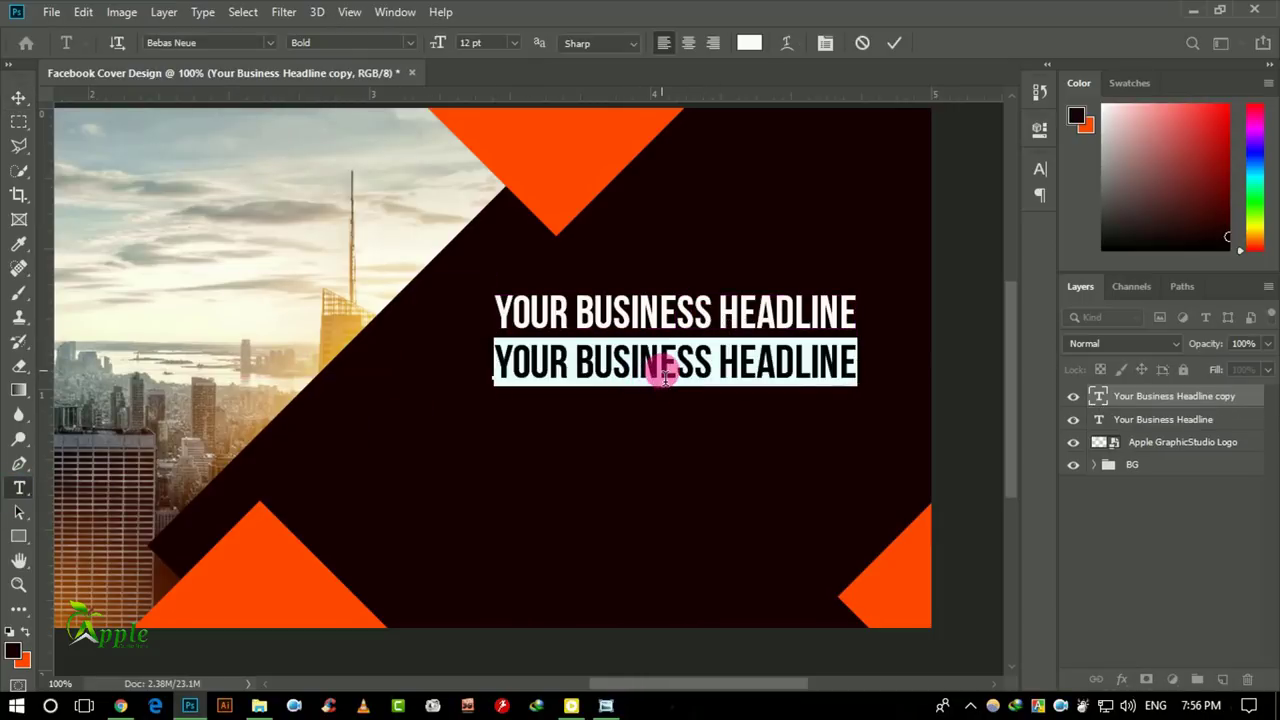
pyautogui.write('FREE GRAPHIC TUTORIALS & SER')
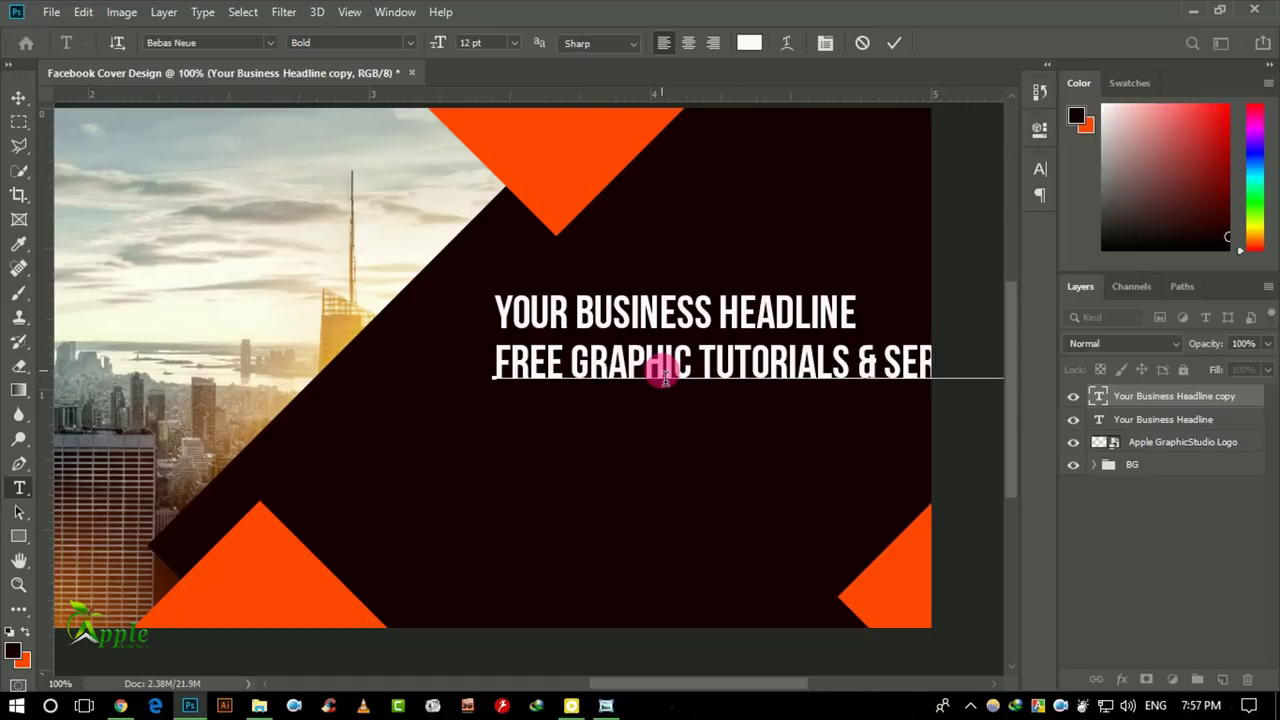
# Style the subheadline as Akrobat SemiBold at 6 pt.
pyautogui.tripleClick(665, 378)
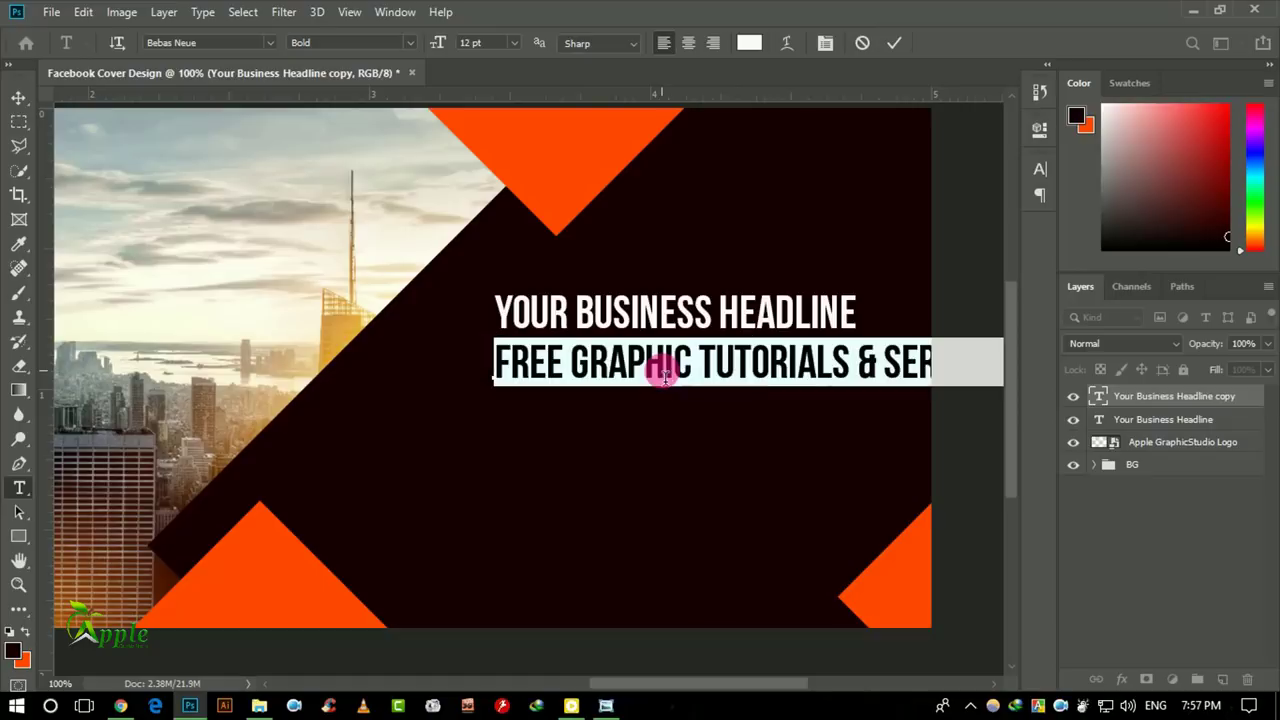
pyautogui.click(1040, 170)
pyautogui.click(929, 197)
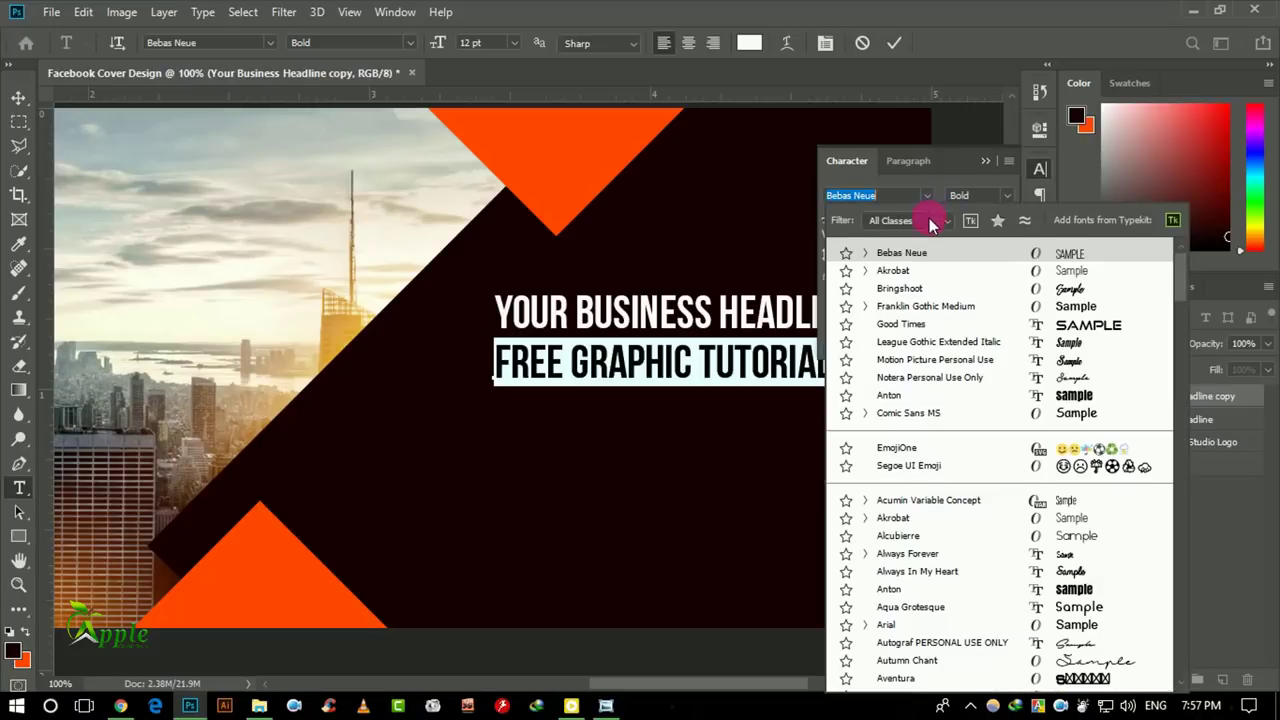
pyautogui.click(920, 272)
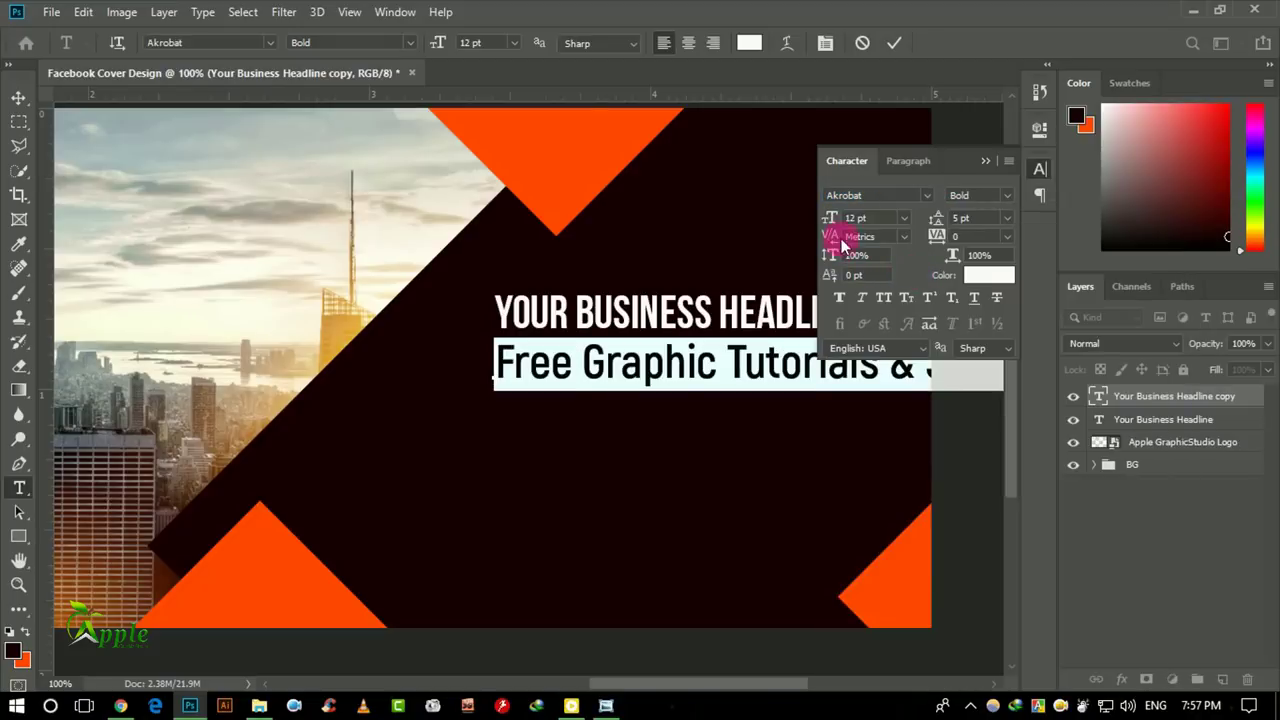
pyautogui.click(1004, 199)
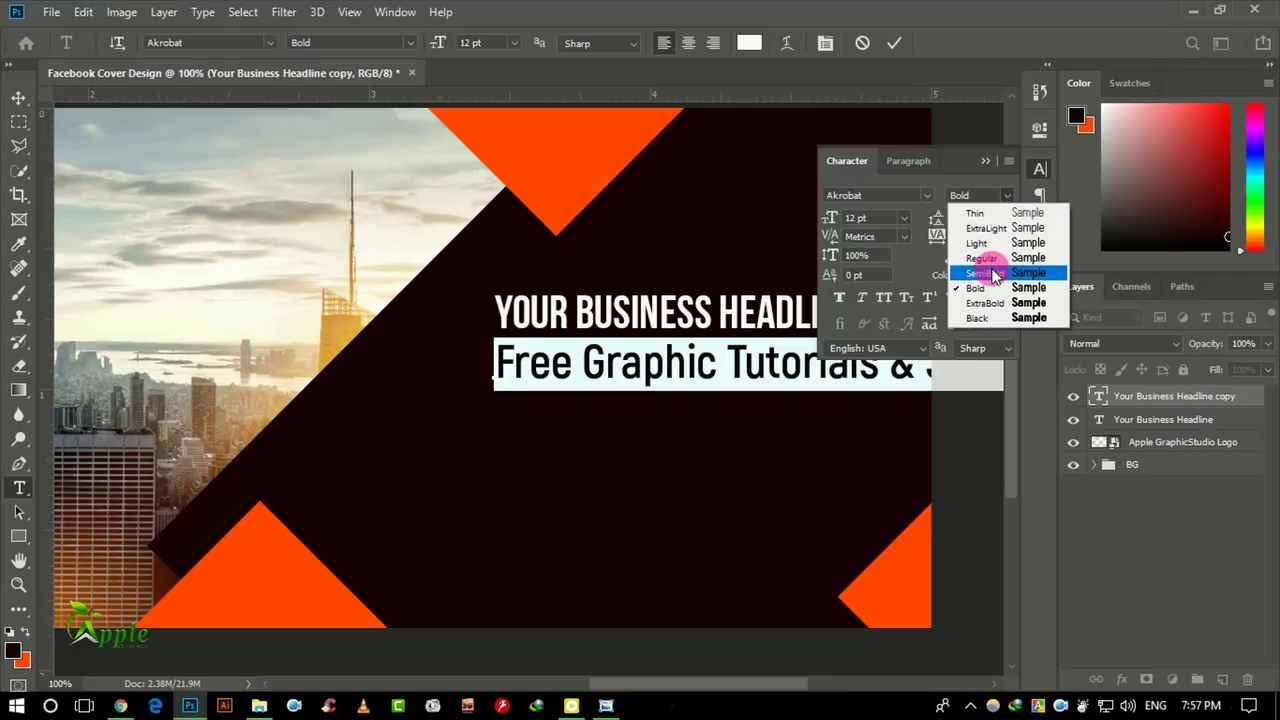
pyautogui.click(985, 272)
pyautogui.moveTo(836, 219); pyautogui.dragTo(833, 220)
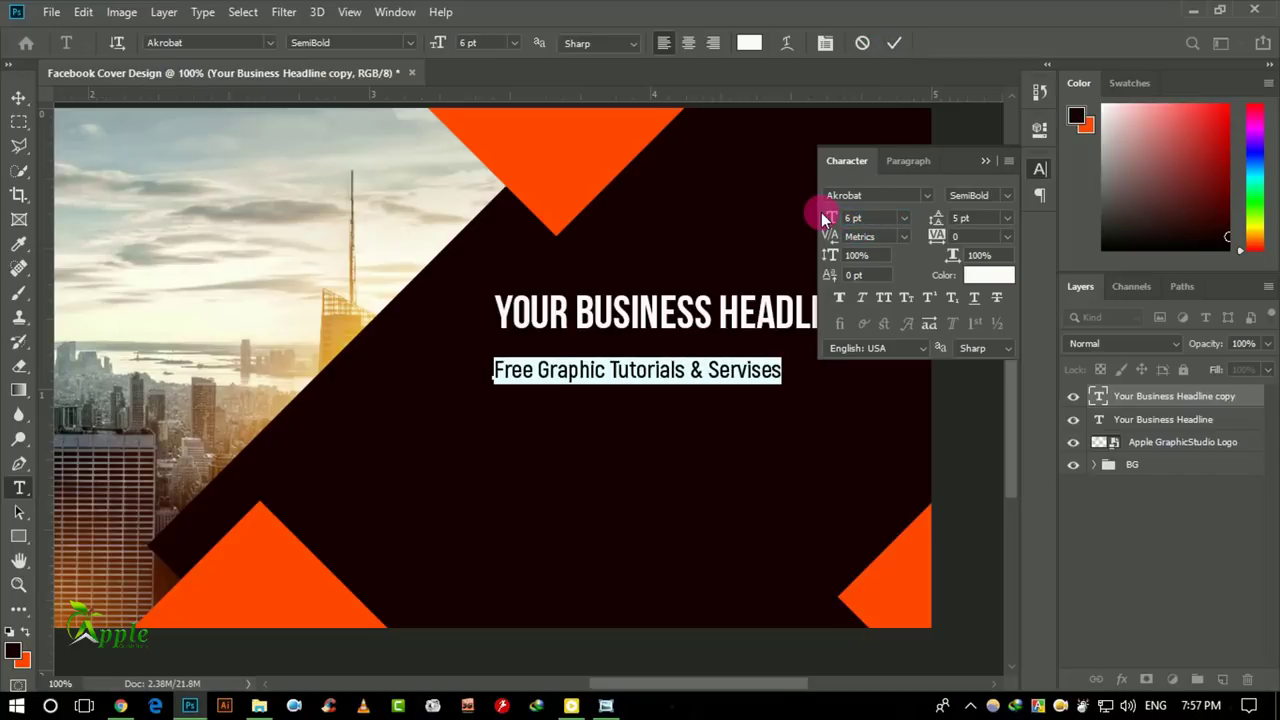
pyautogui.click(984, 161)
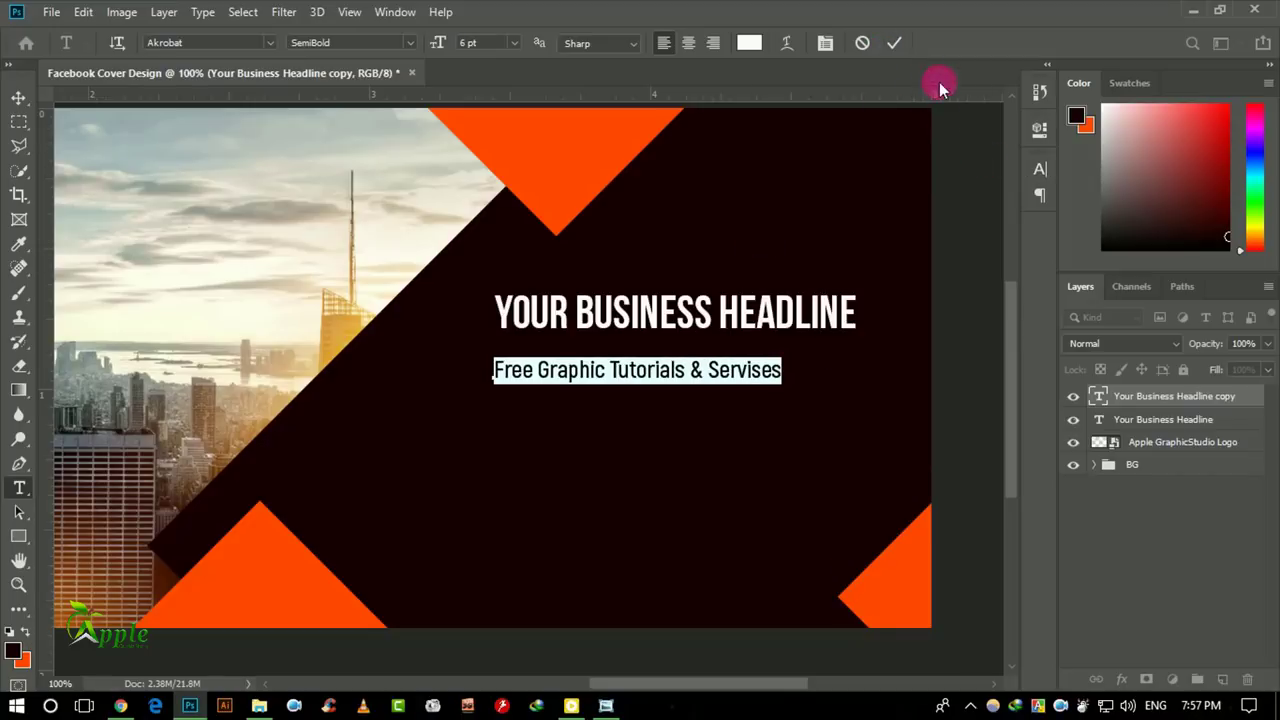
pyautogui.click(893, 44)
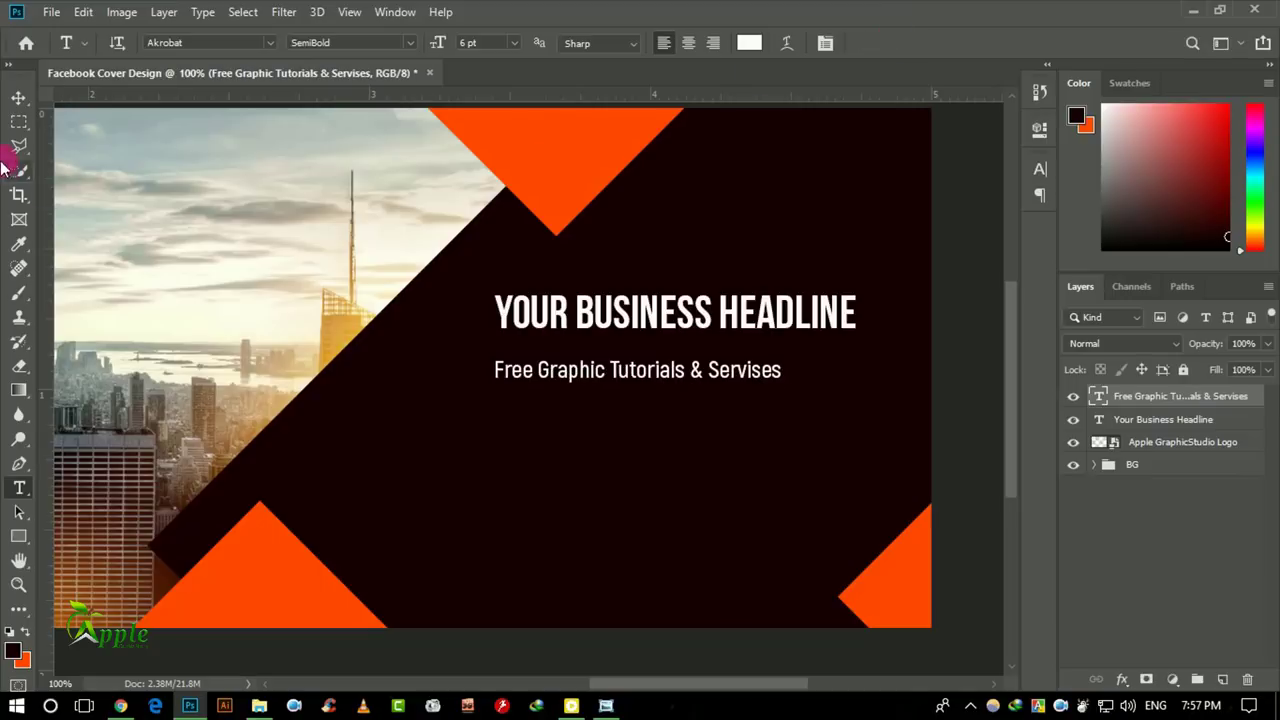
# Align the subheadline under the headline's right edge, nudged up two pixels.
pyautogui.click(16, 96)
pyautogui.moveTo(522, 336); pyautogui.dragTo(612, 328)
pyautogui.press('Up')
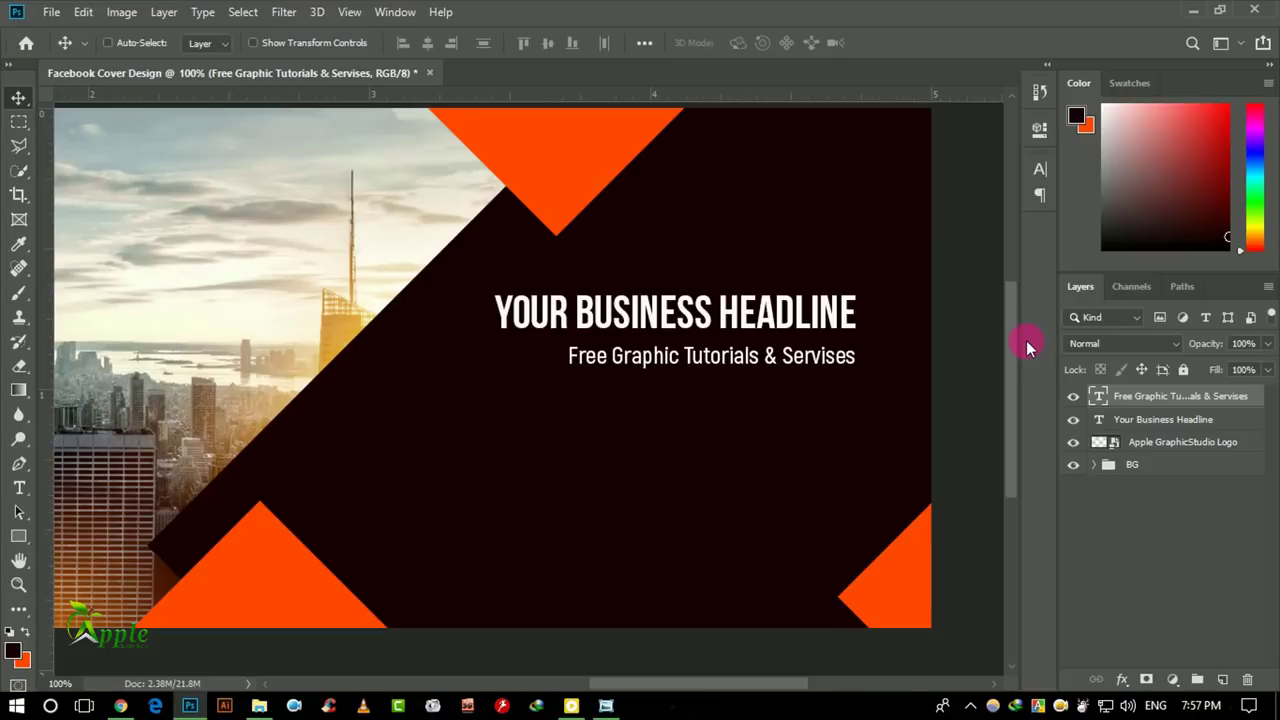
pyautogui.press('Up')
pyautogui.press('Up')
pyautogui.press('Up')
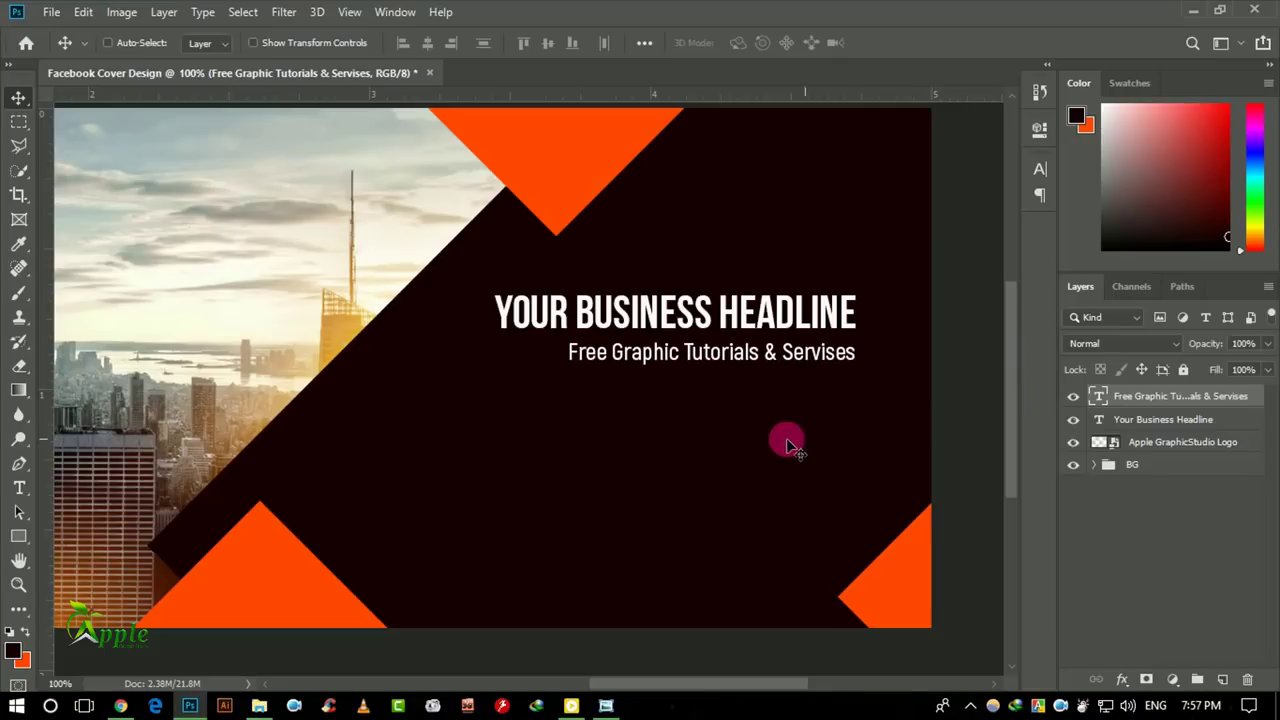
# Color YOUR BUSINESS orange #ff4900 from the triangles, then draw a paragraph text box below.
pyautogui.click(19, 487)
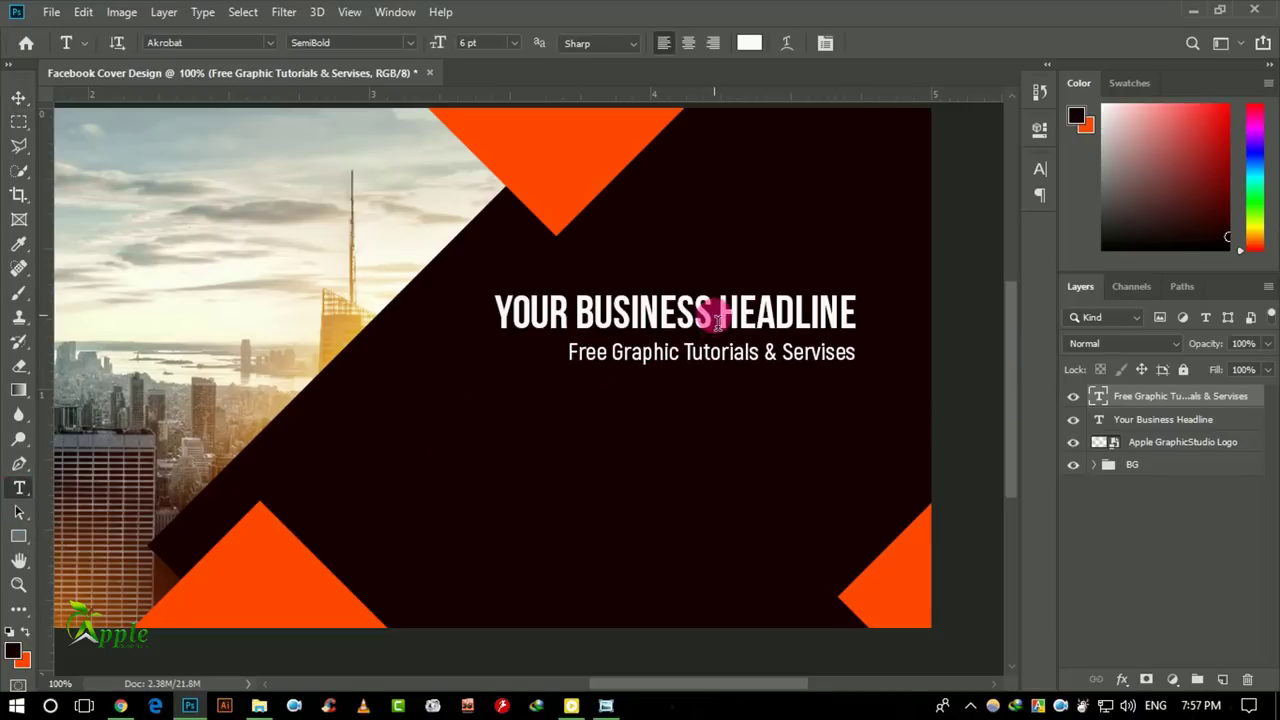
pyautogui.moveTo(712, 310); pyautogui.dragTo(505, 318)
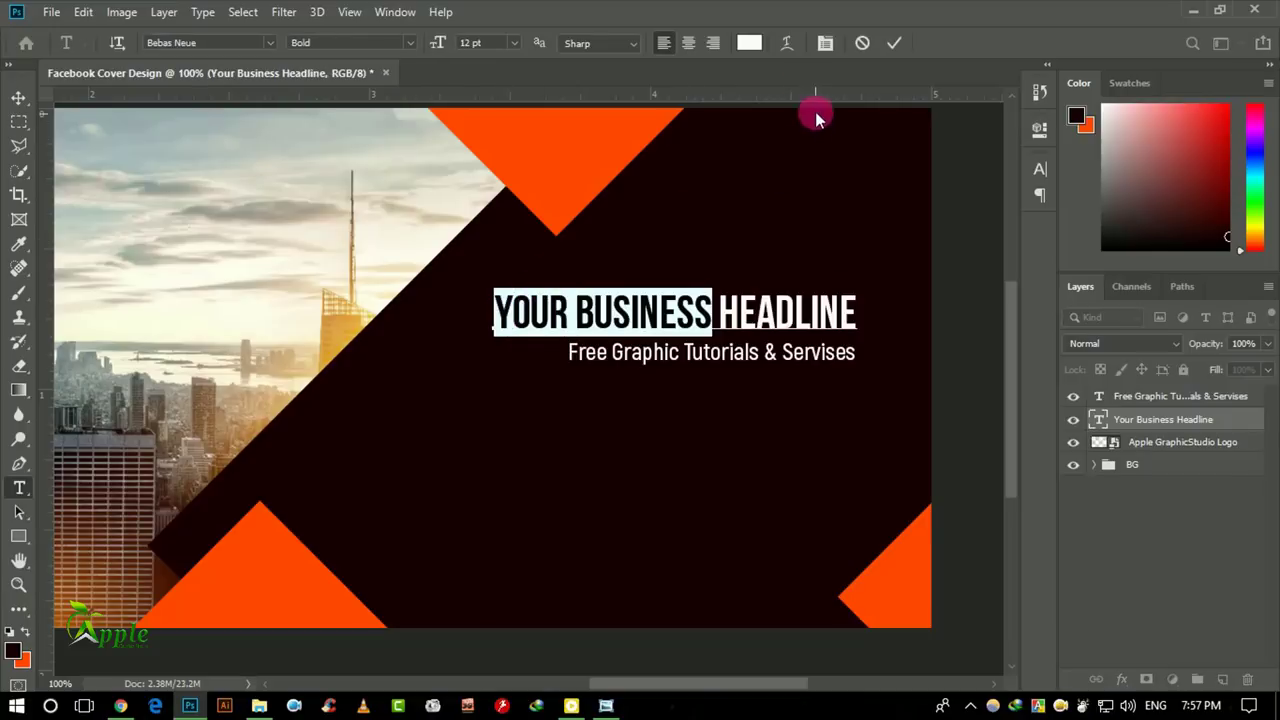
pyautogui.click(749, 42)
pyautogui.click(601, 153)
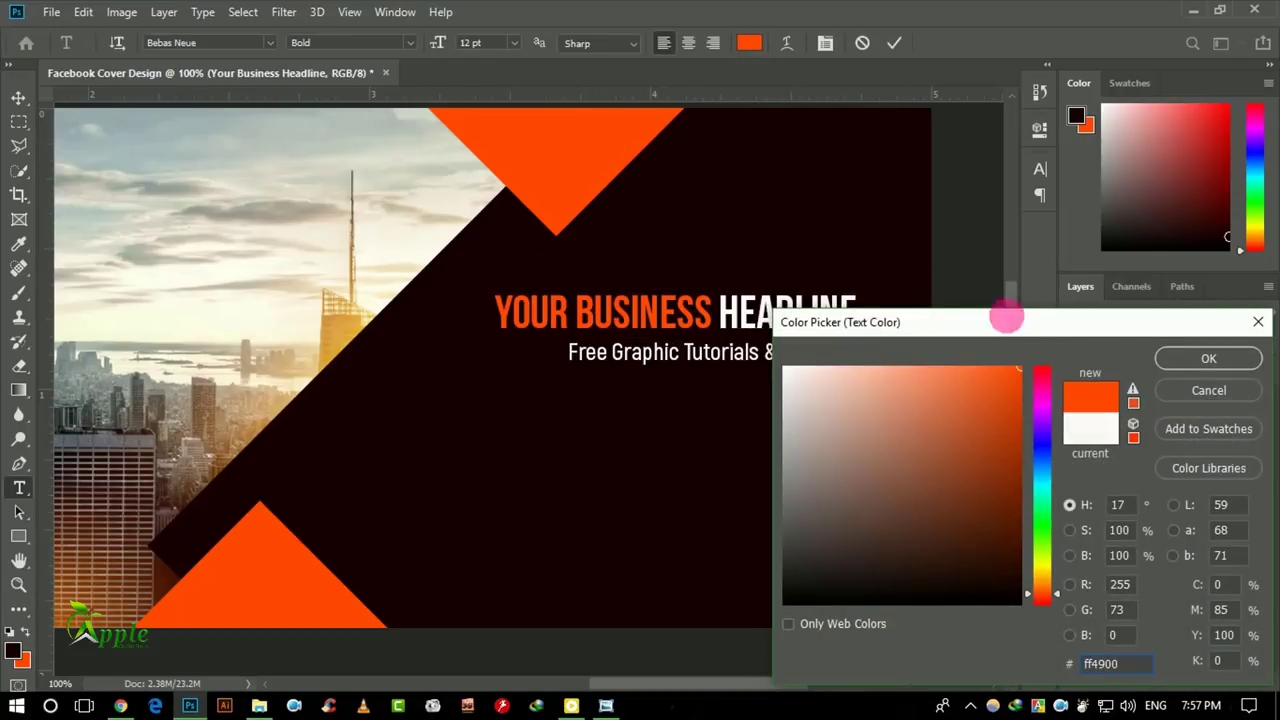
pyautogui.click(1168, 358)
pyautogui.click(897, 44)
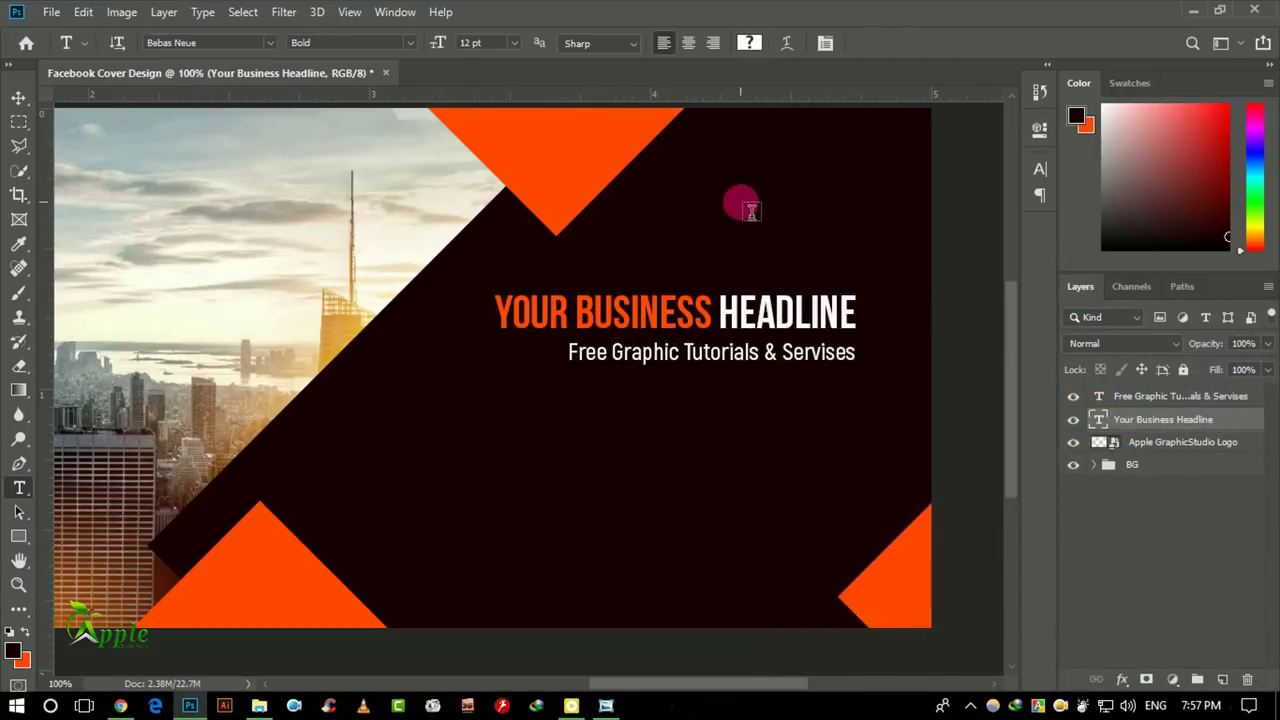
pyautogui.moveTo(380, 405); pyautogui.dragTo(852, 498)
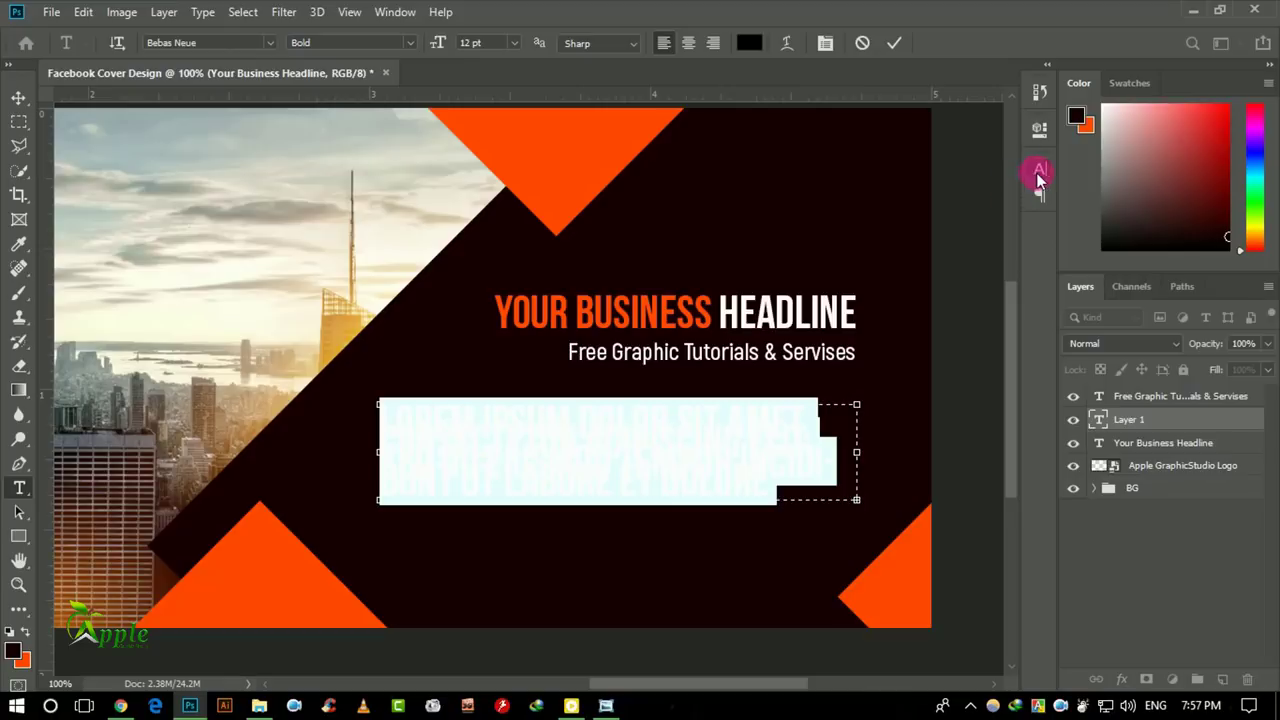
# Right-align the paragraph and set it to Akrobat in white sampled from the headline.
pyautogui.click(689, 43)
pyautogui.click(713, 43)
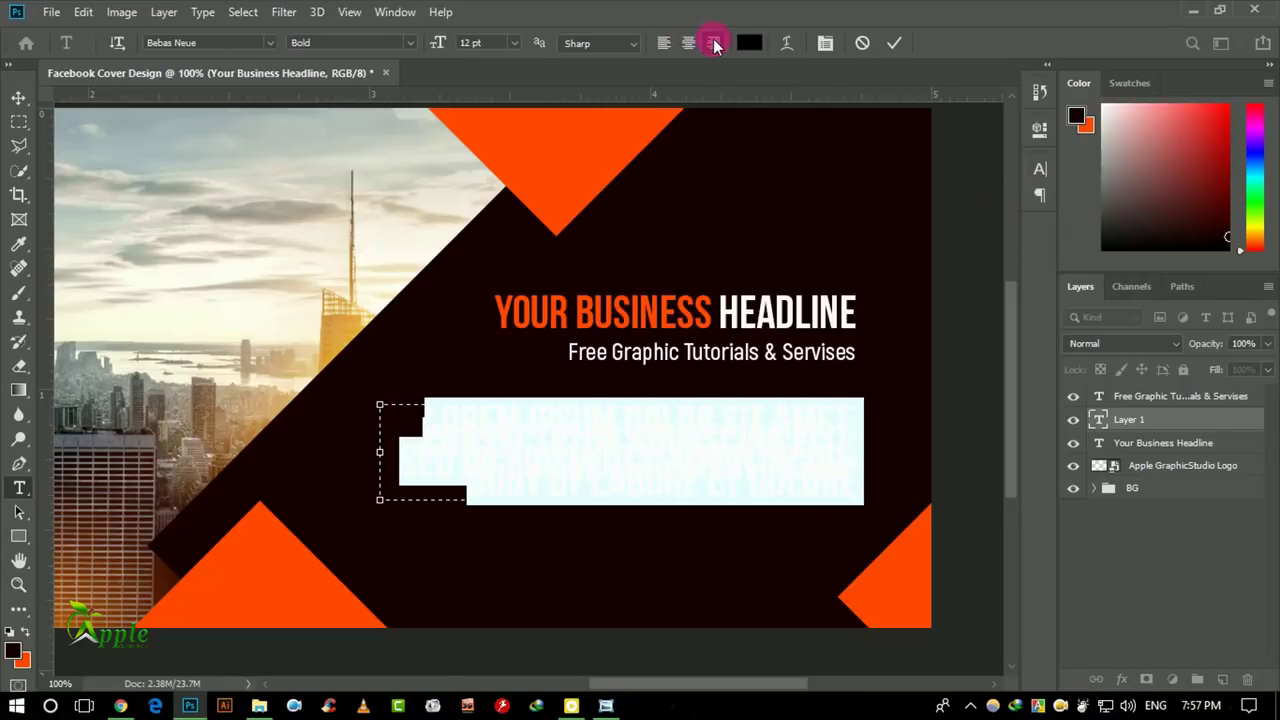
pyautogui.click(1038, 171)
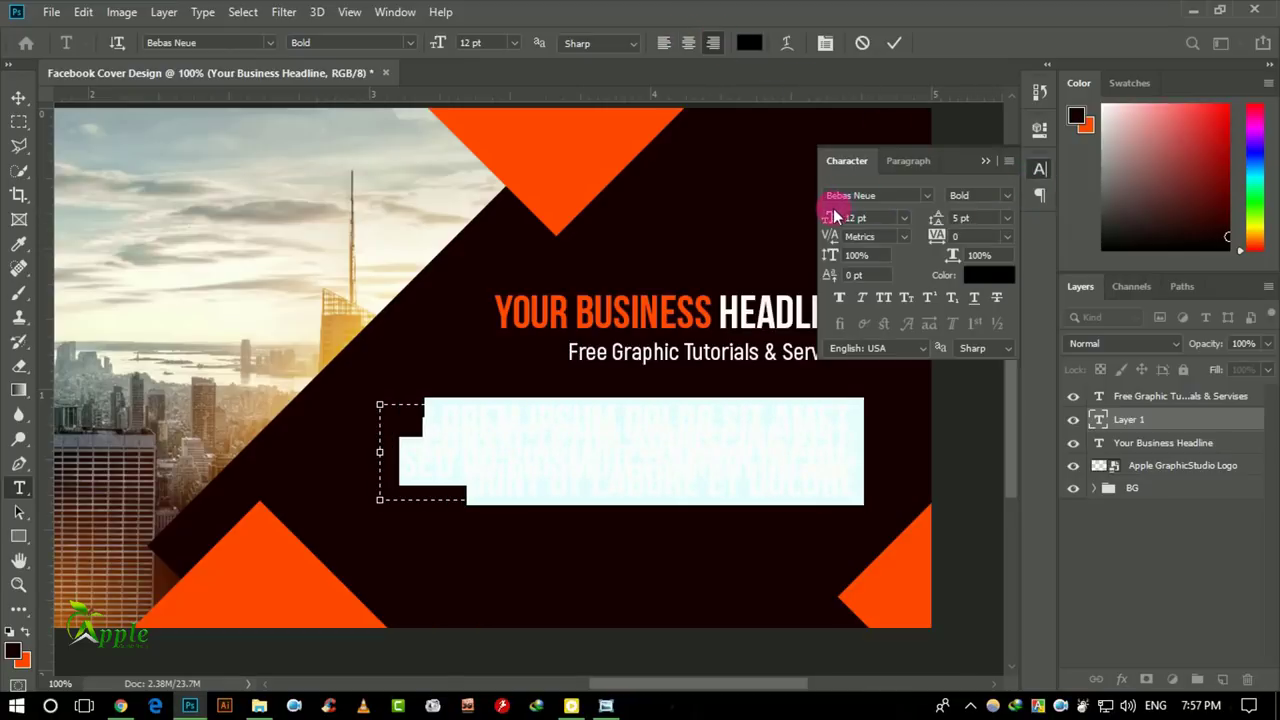
pyautogui.moveTo(834, 216); pyautogui.dragTo(830, 222)
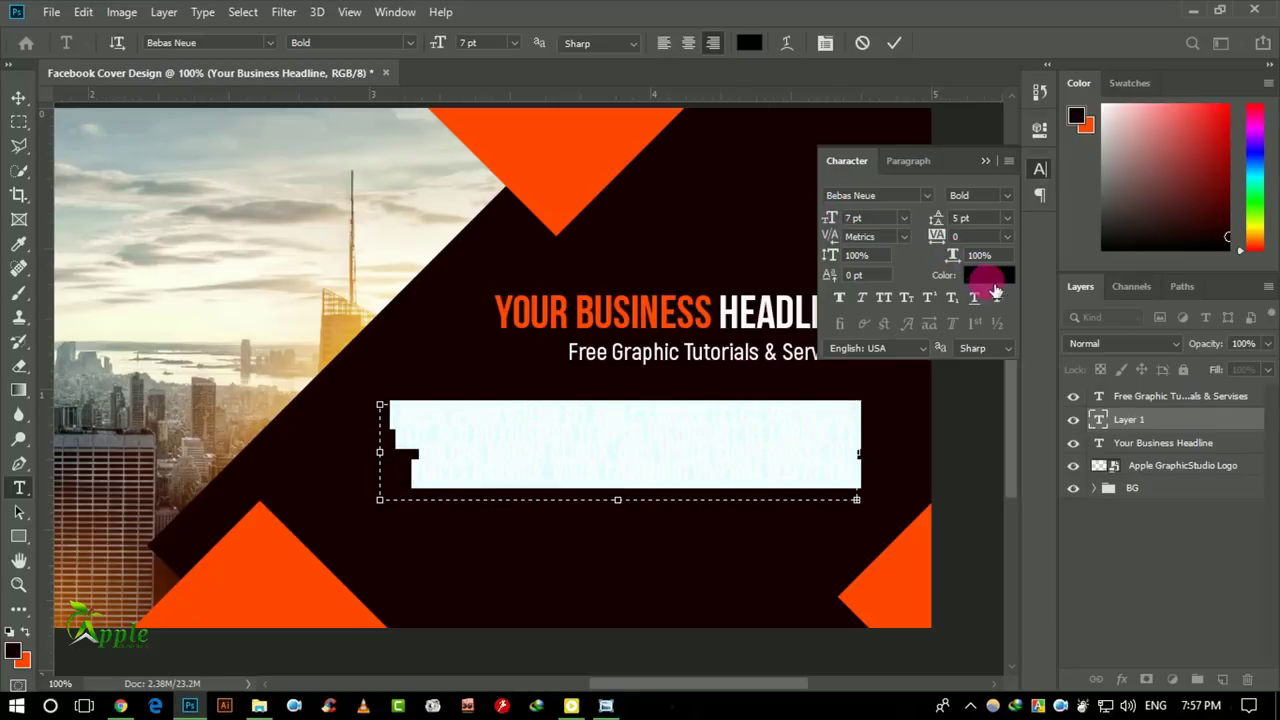
pyautogui.click(924, 198)
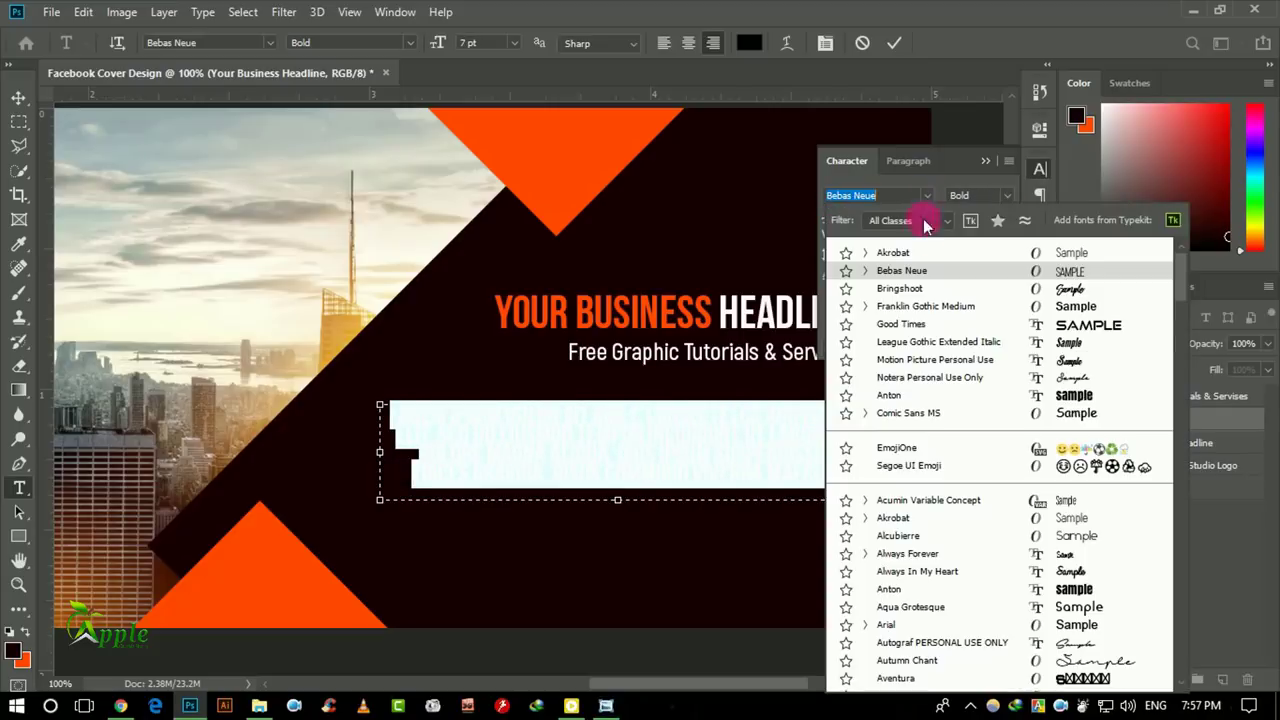
pyautogui.click(923, 251)
pyautogui.click(1001, 287)
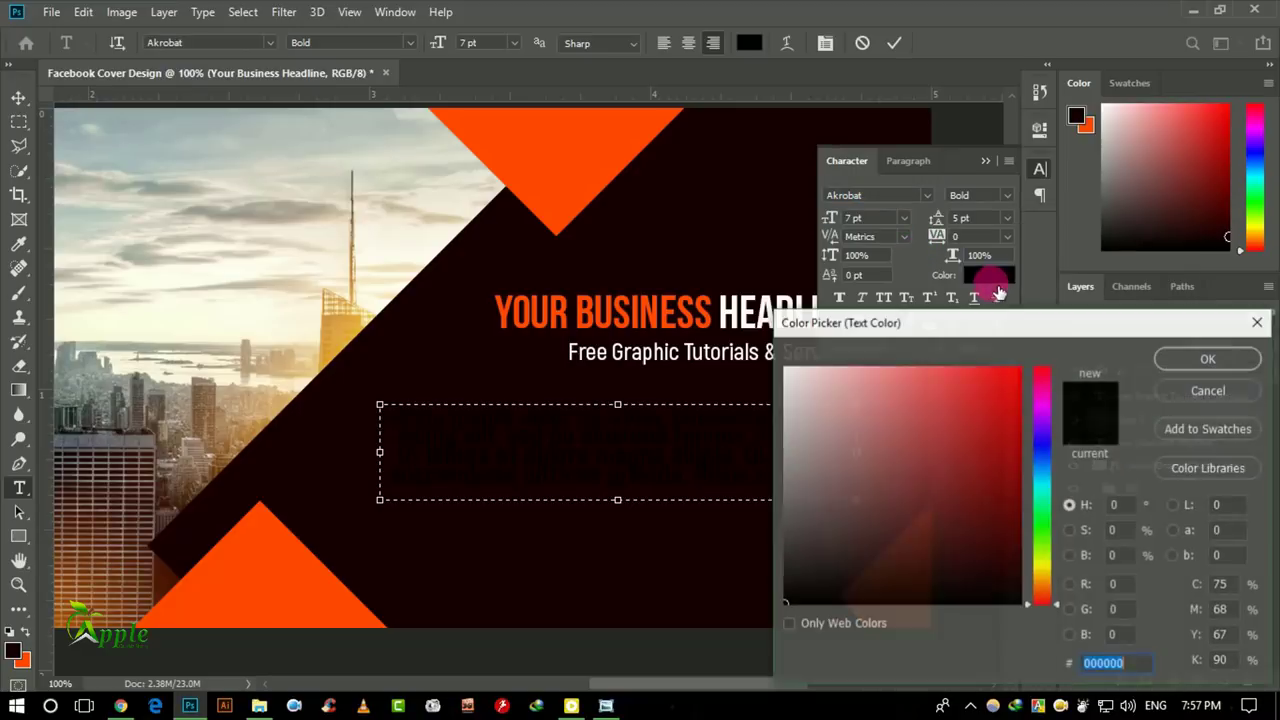
pyautogui.click(737, 312)
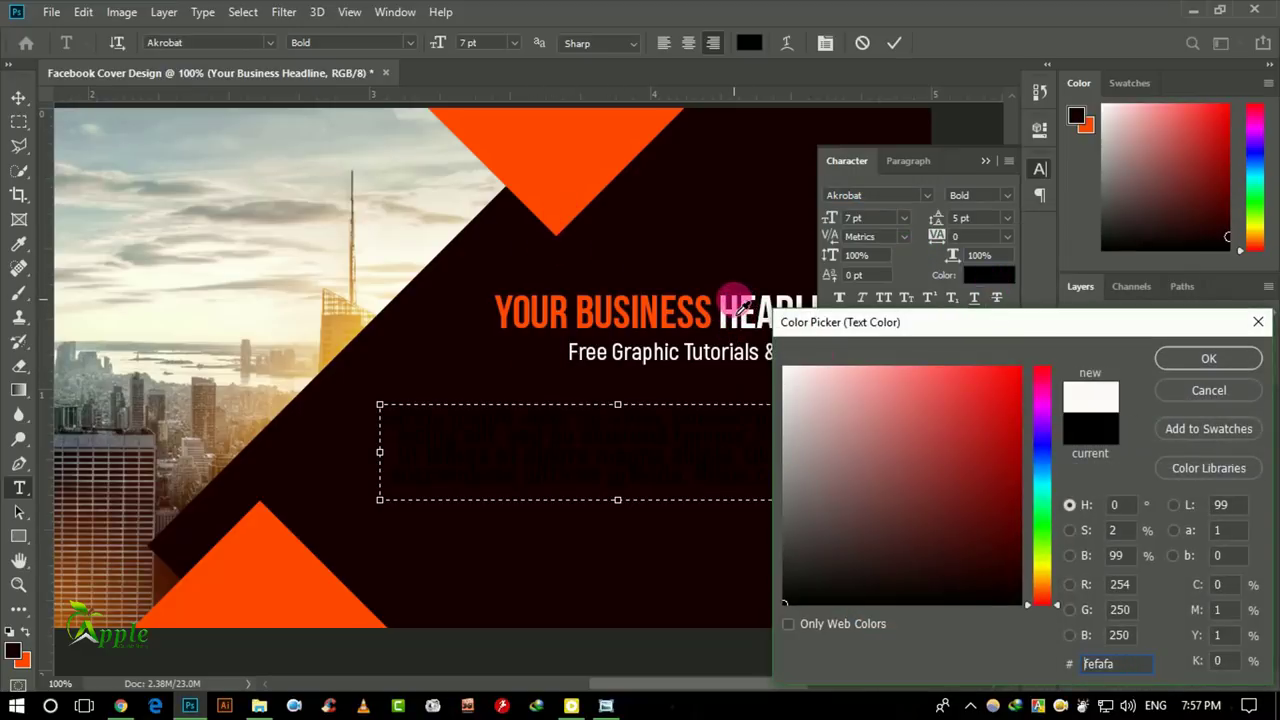
pyautogui.click(1160, 362)
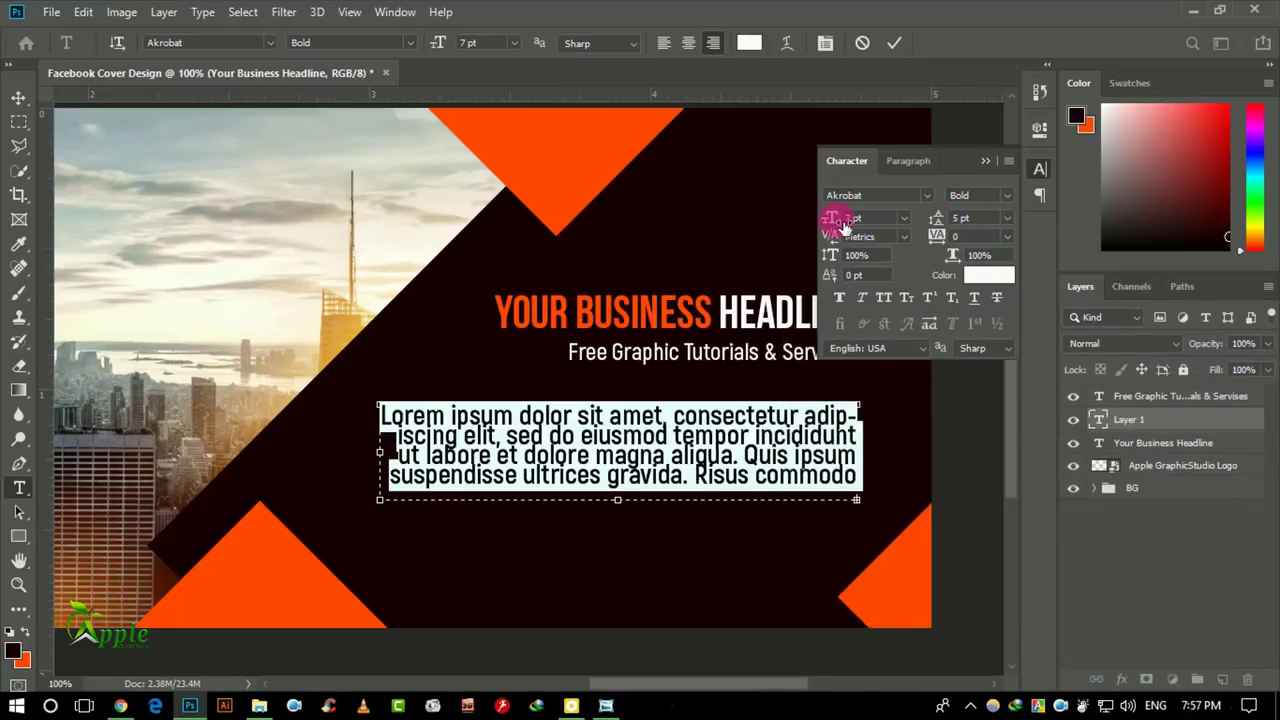
# Set the paragraph size to 4 pt with 4.5 pt leading.
pyautogui.moveTo(840, 226); pyautogui.dragTo(837, 226)
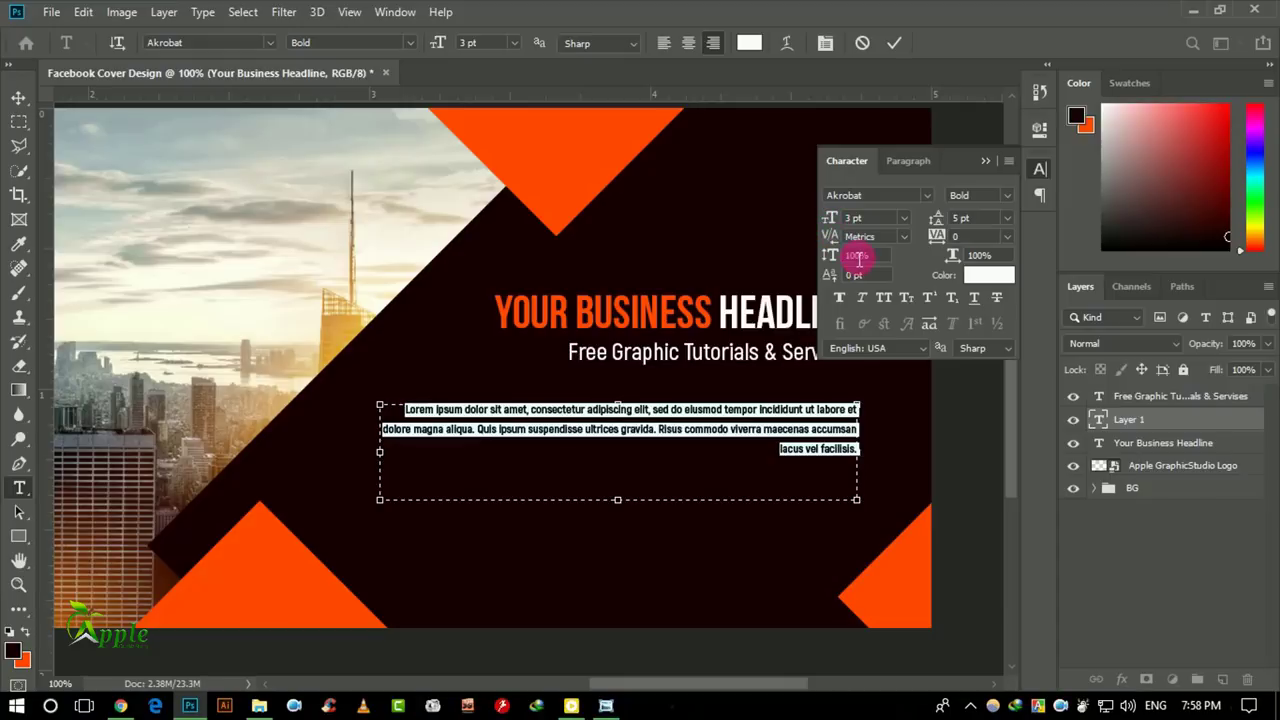
pyautogui.click(858, 222)
pyautogui.press('Return')
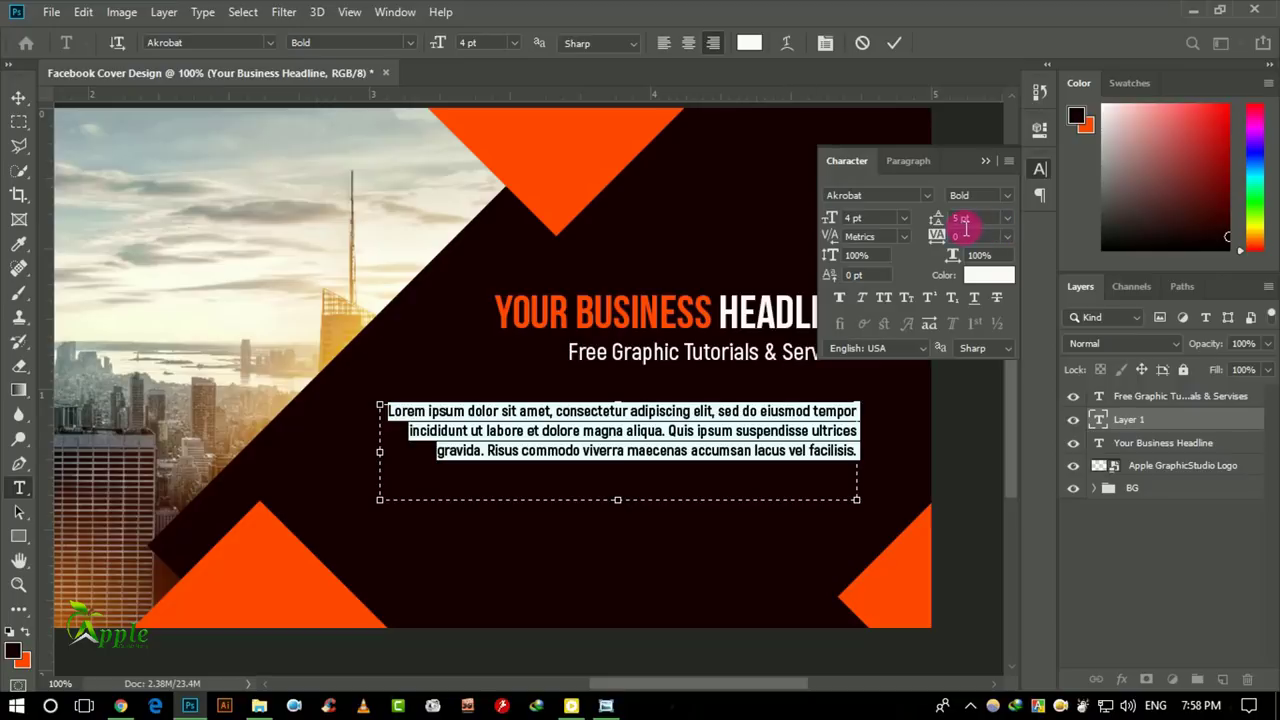
pyautogui.write('4')
pyautogui.press('Return')
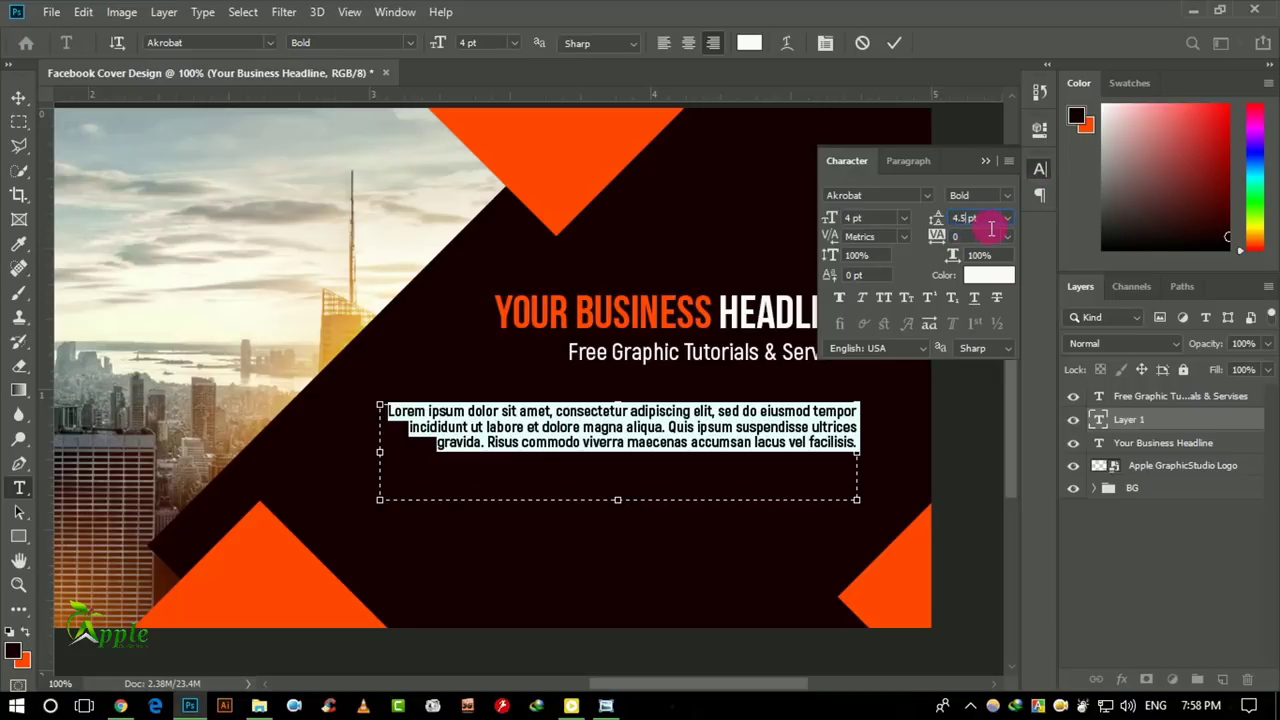
pyautogui.press('Return')
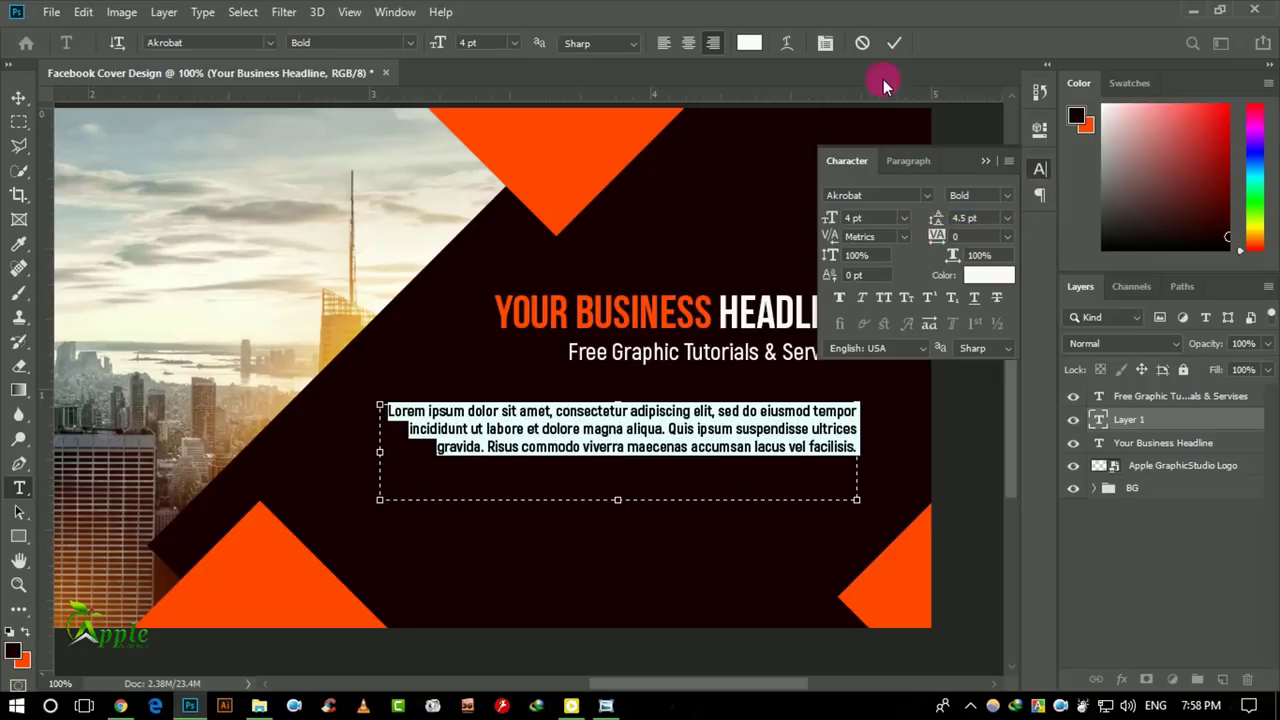
pyautogui.click(892, 43)
# Move the paragraph under the subheadline and scale it down with Free Transform.
pyautogui.click(983, 160)
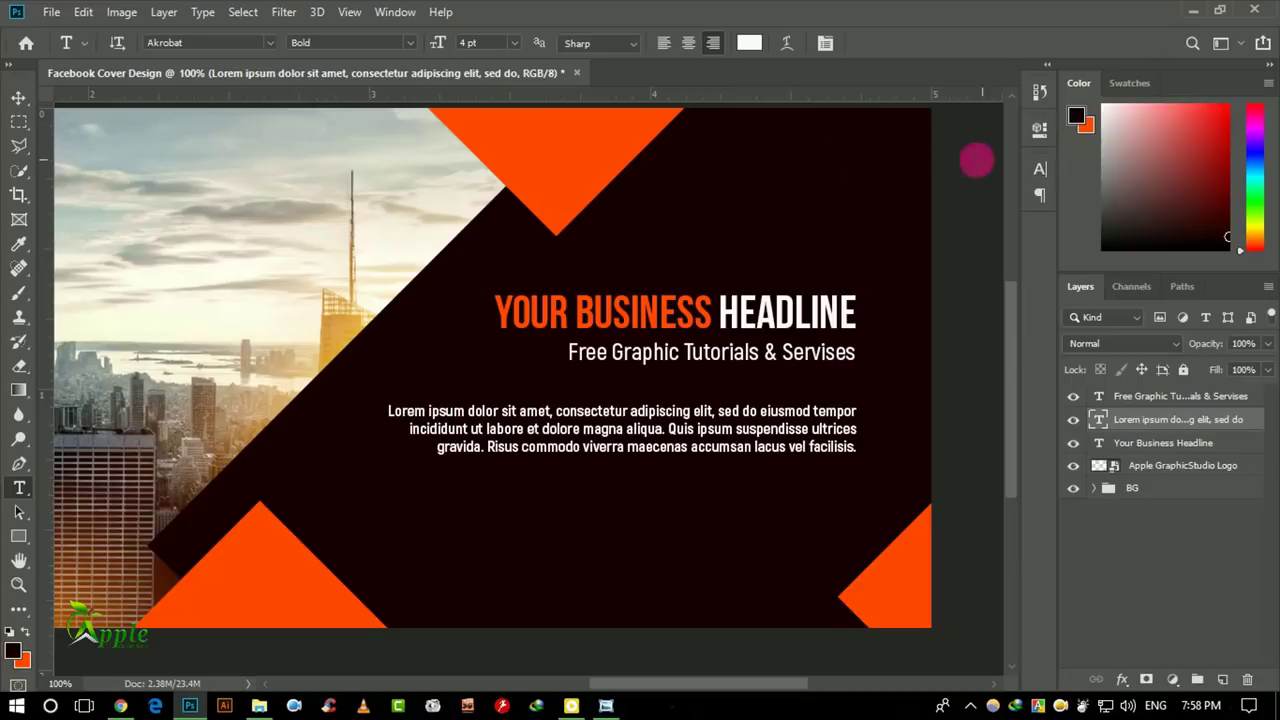
pyautogui.click(18, 98)
pyautogui.moveTo(622, 402); pyautogui.dragTo(626, 390)
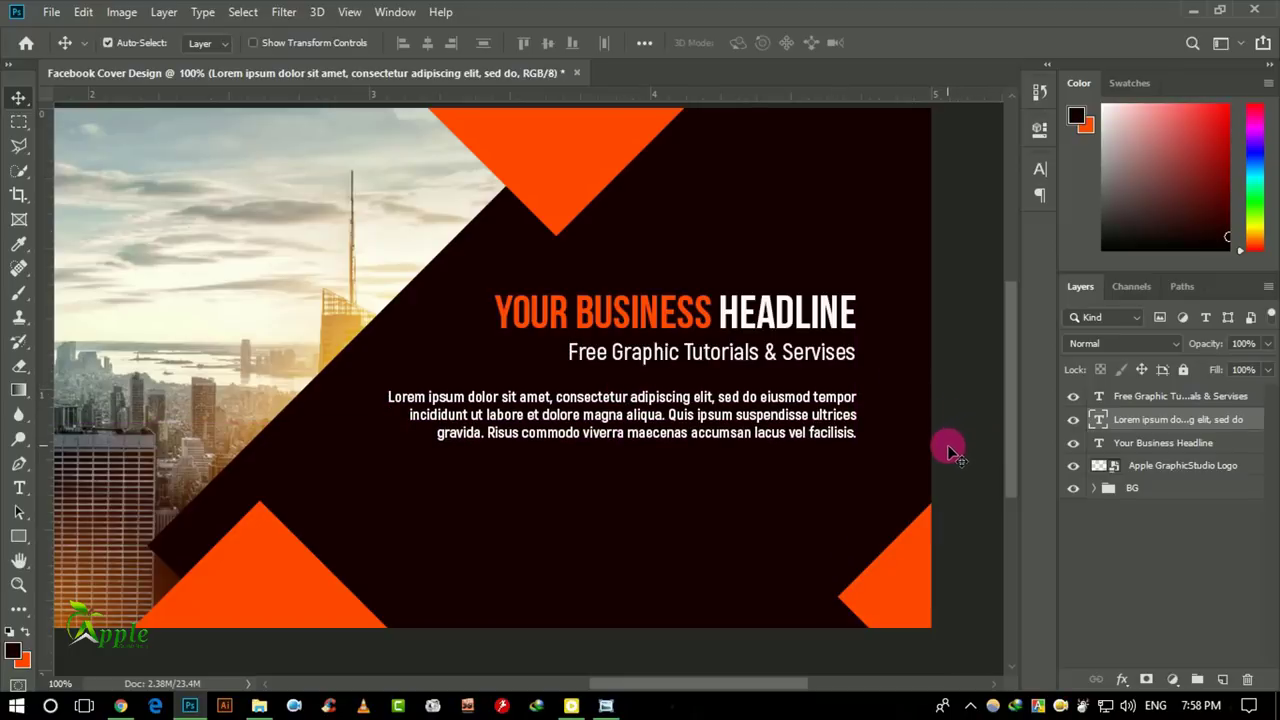
pyautogui.hotkey('ctrl', 't')
pyautogui.moveTo(381, 486); pyautogui.dragTo(447, 478)
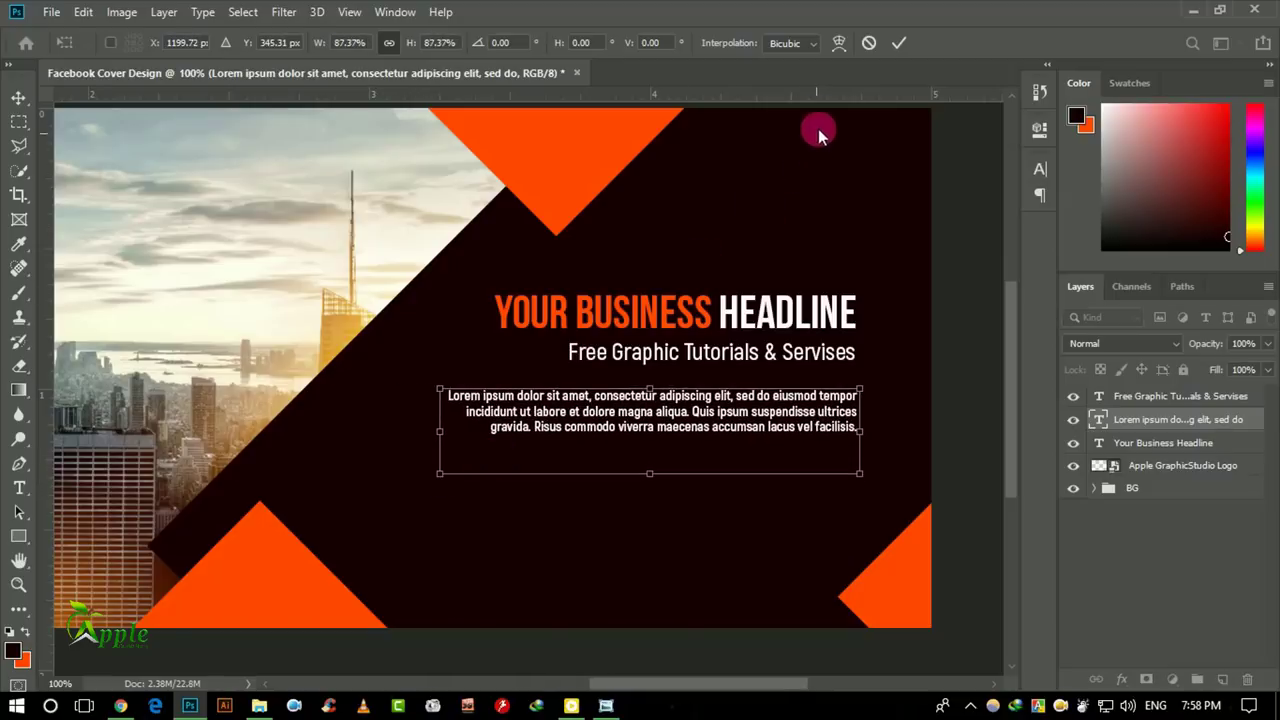
pyautogui.click(897, 43)
# Change the paragraph's font weight to Regular.
pyautogui.click(1040, 170)
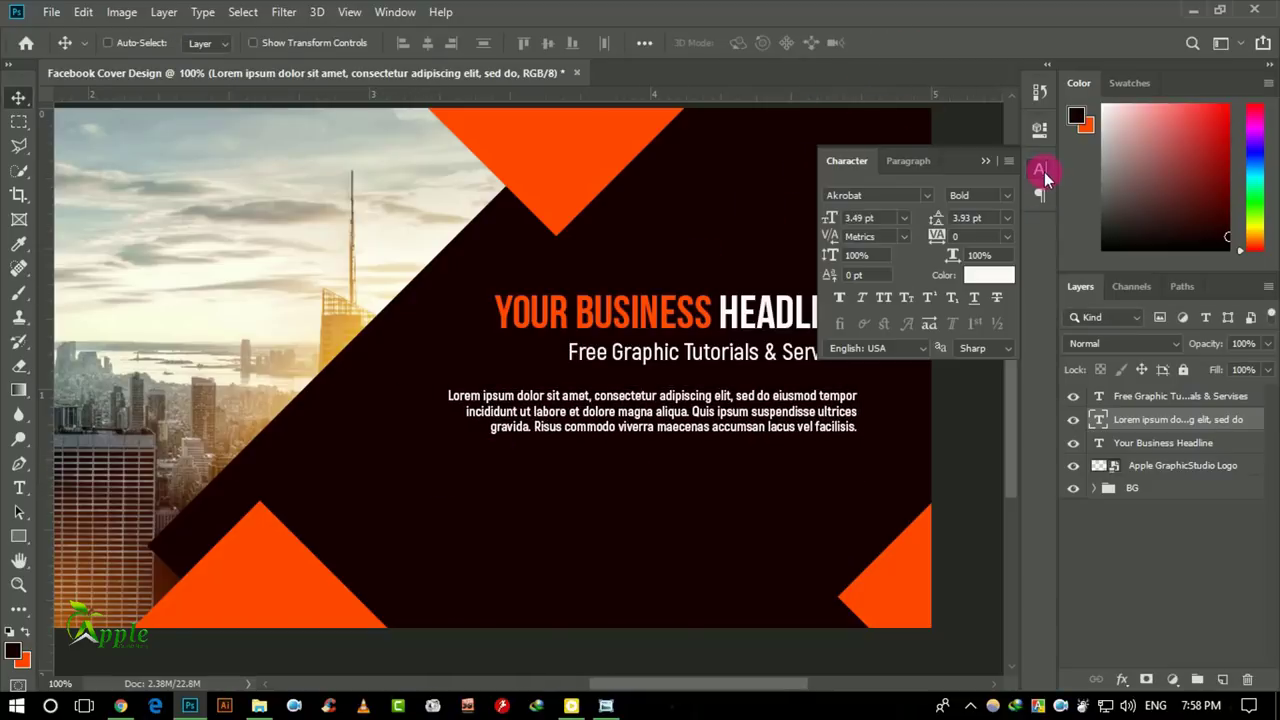
pyautogui.click(1008, 195)
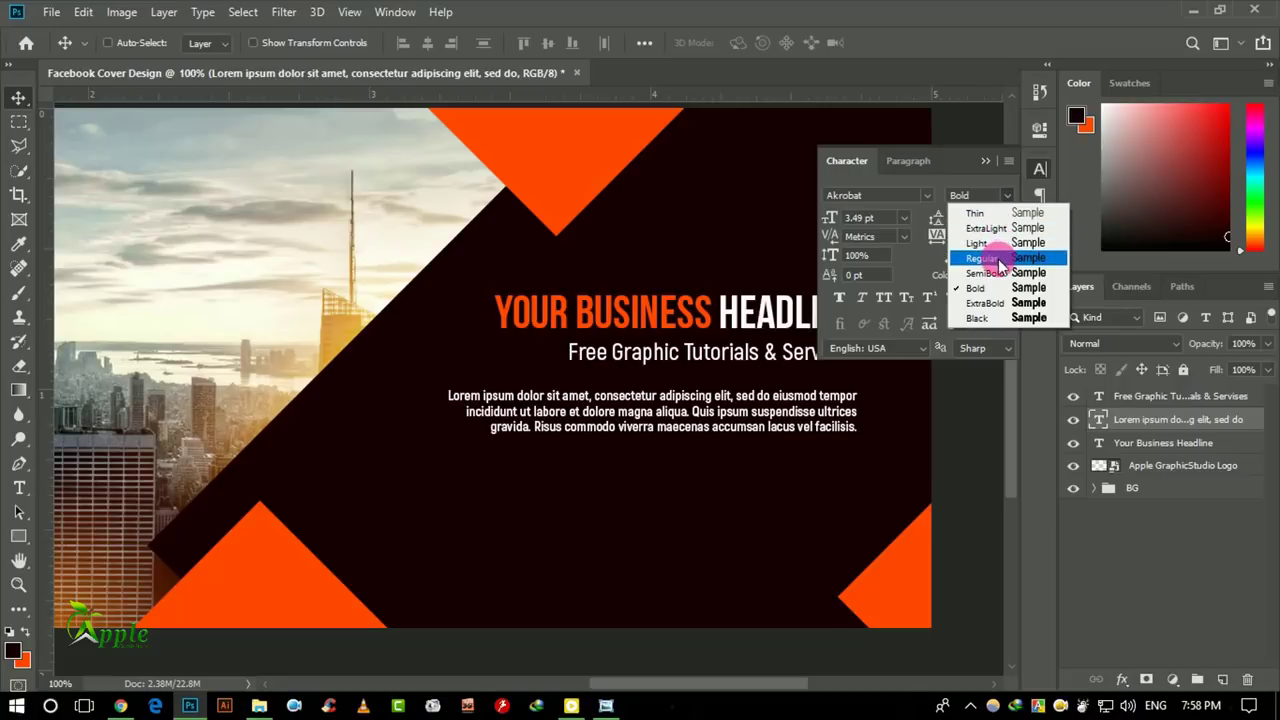
pyautogui.click(985, 272)
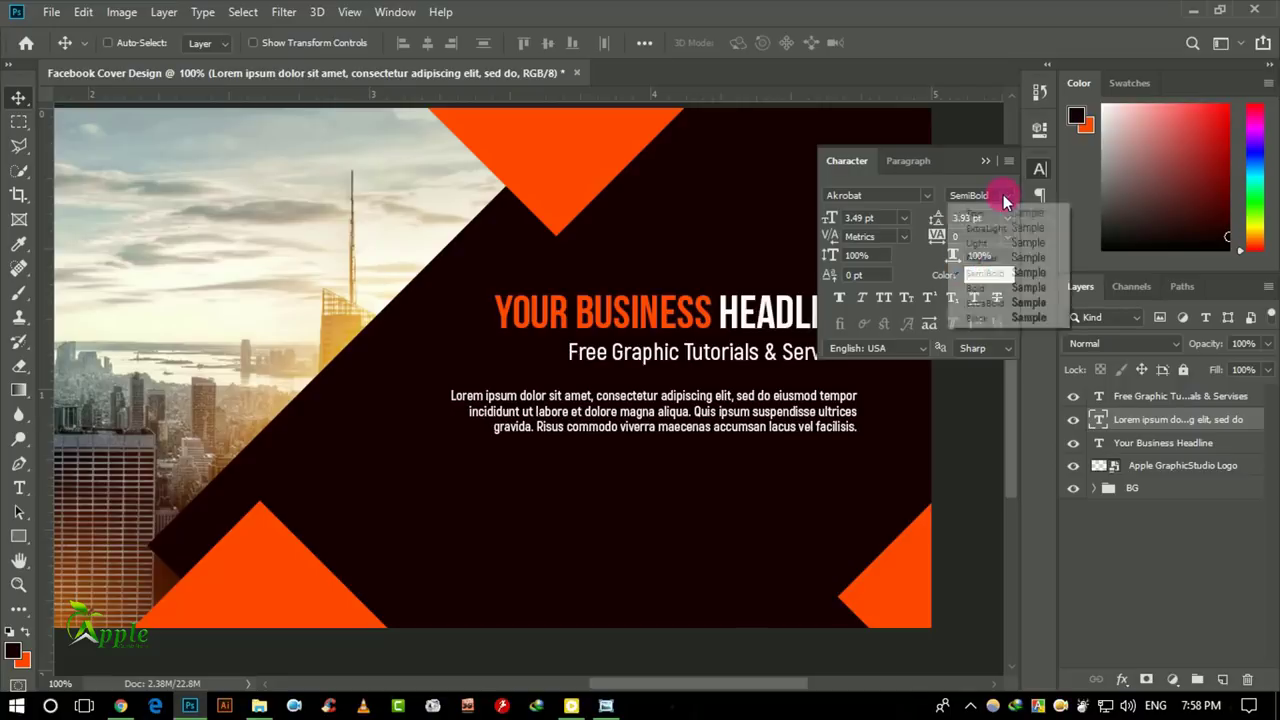
pyautogui.click(986, 258)
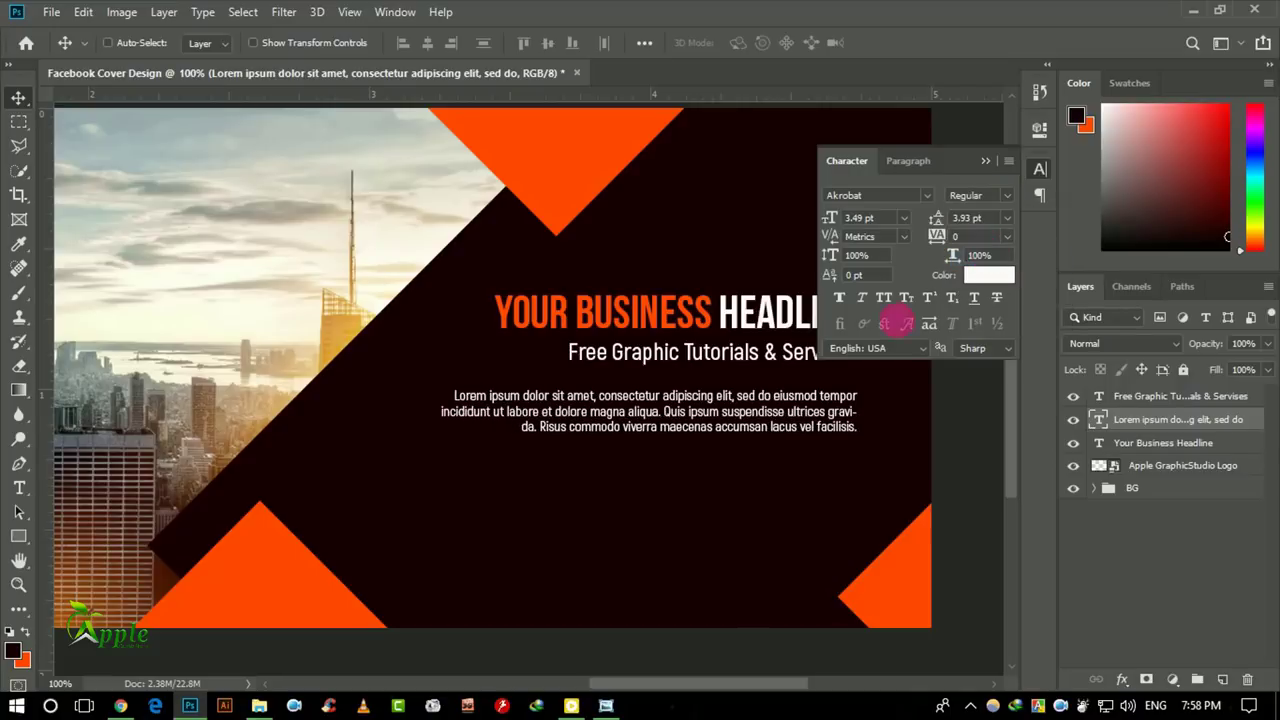
# Widen the paragraph text box leftward and make it shorter so lines reflow.
pyautogui.click(18, 487)
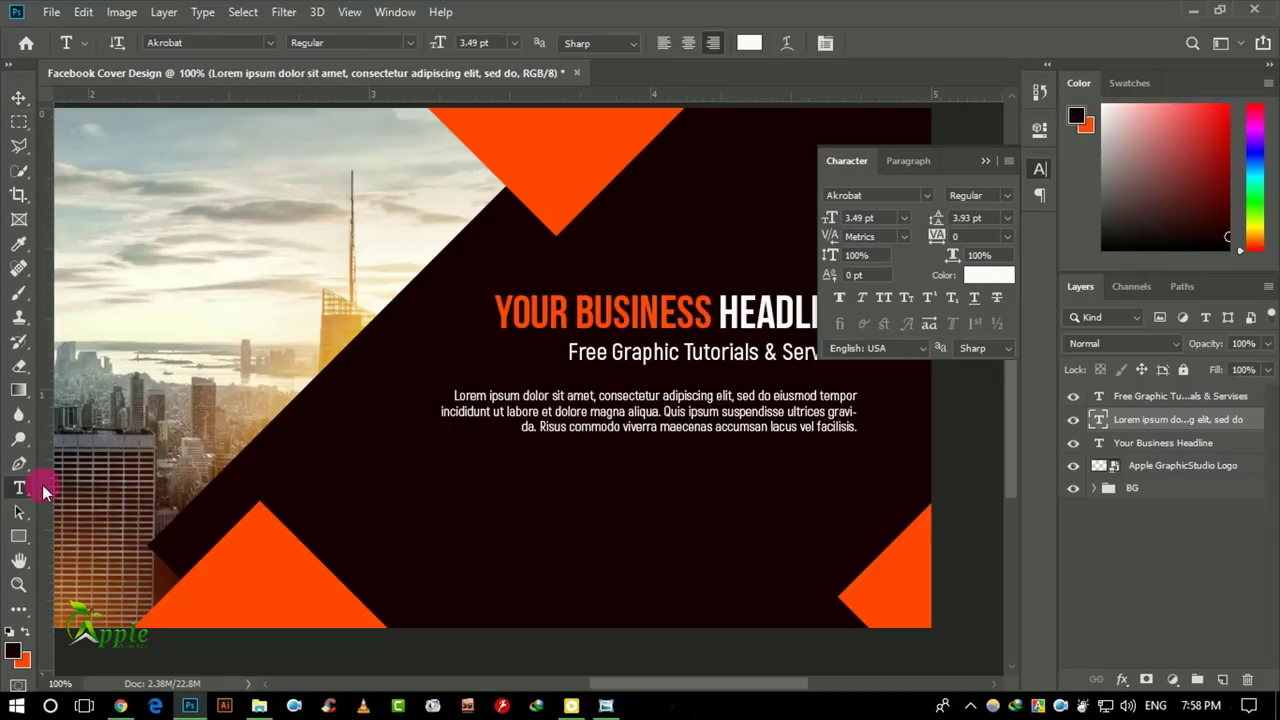
pyautogui.click(495, 428)
pyautogui.moveTo(437, 474); pyautogui.dragTo(411, 474)
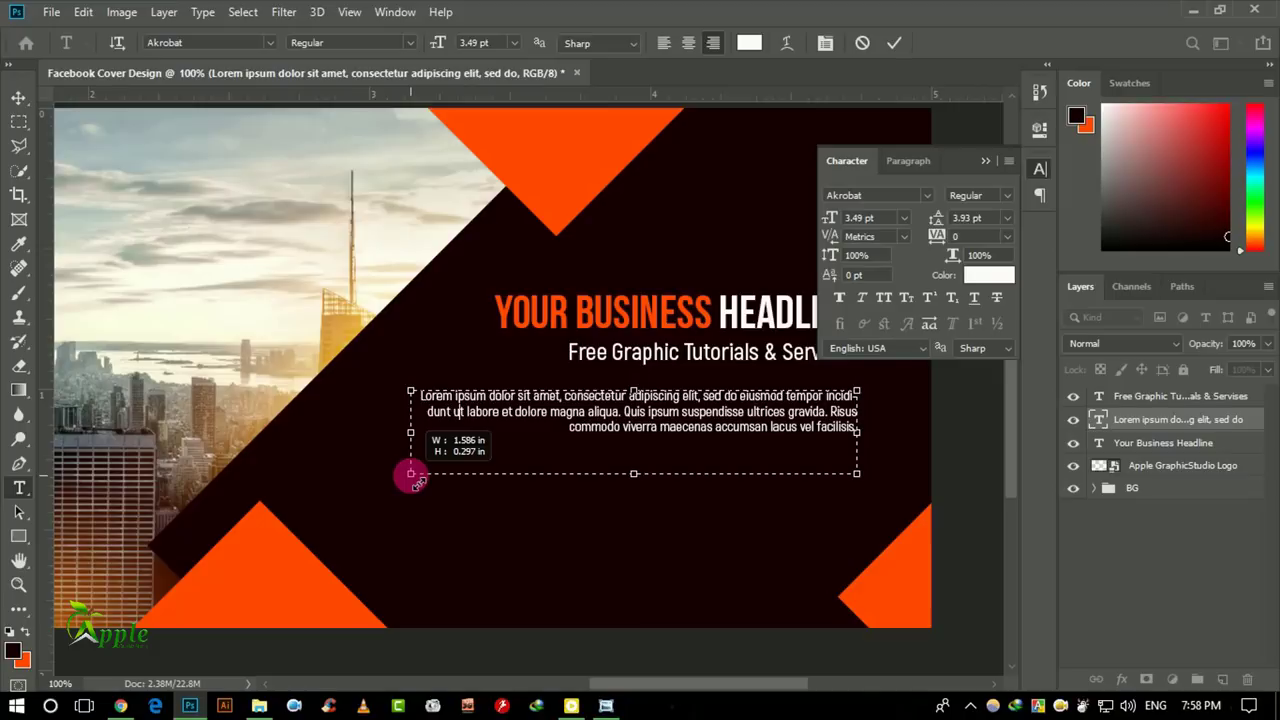
pyautogui.moveTo(634, 474); pyautogui.dragTo(634, 446)
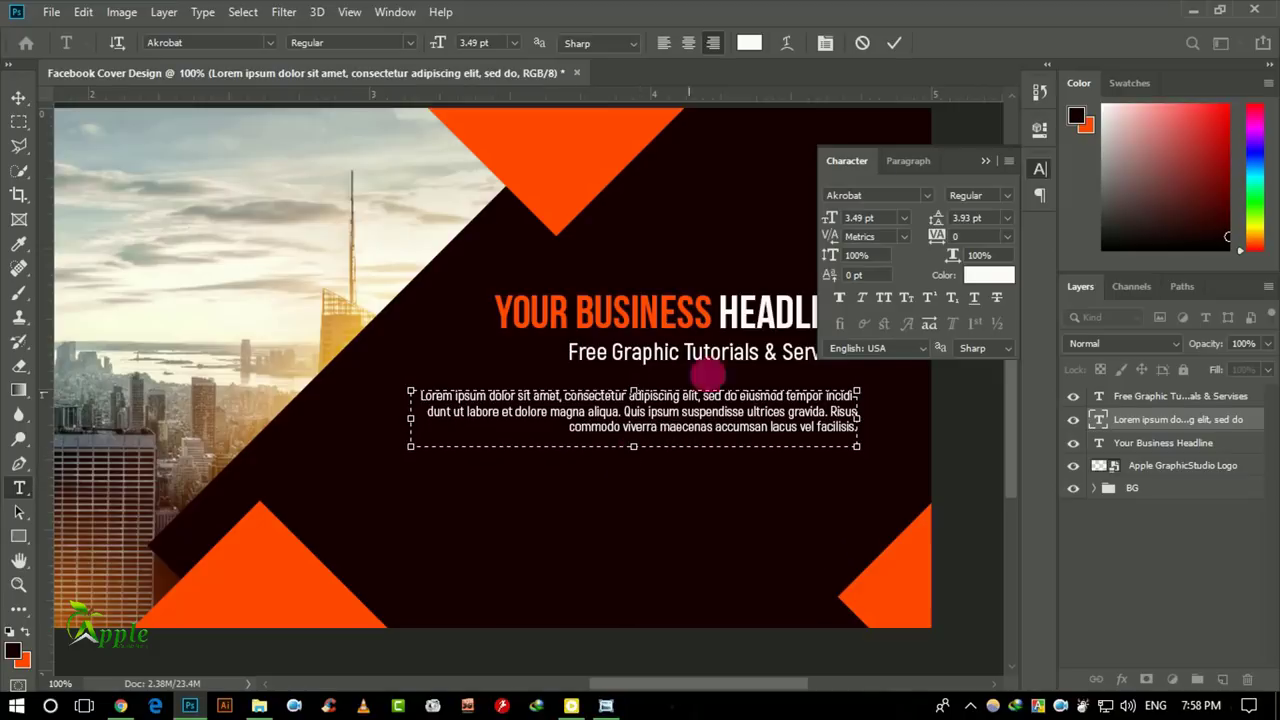
pyautogui.click(893, 42)
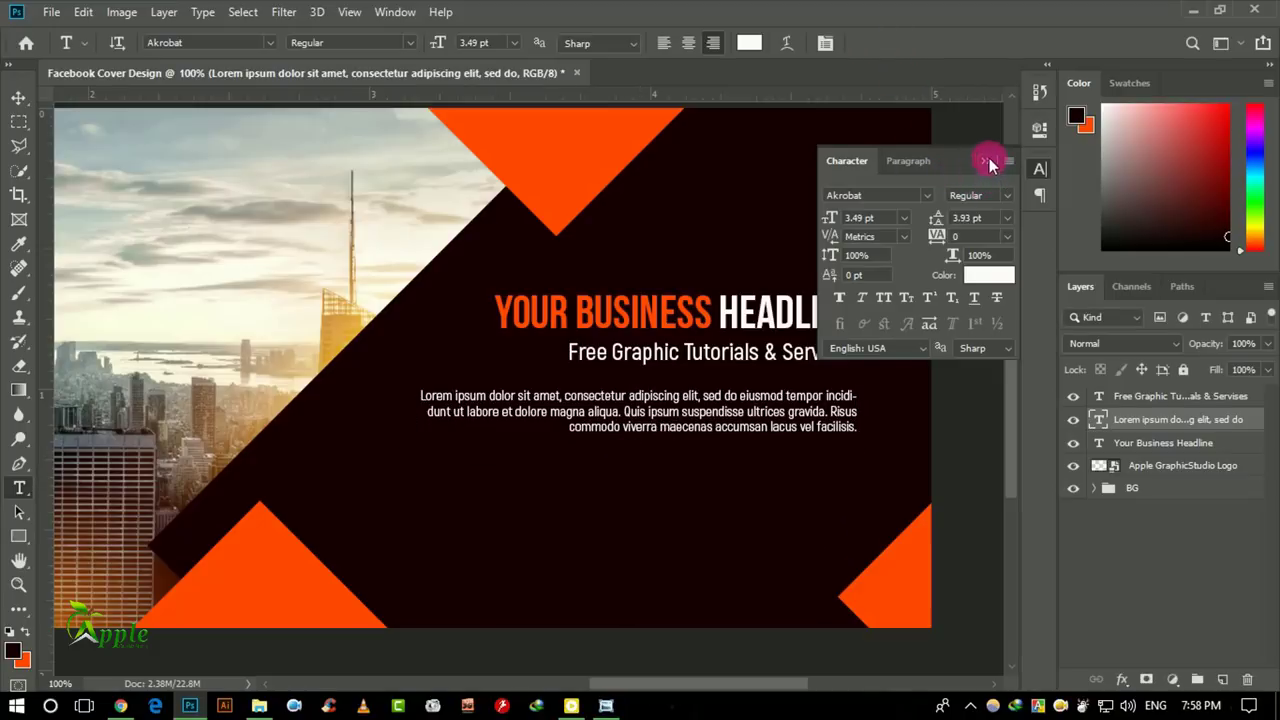
pyautogui.click(830, 426)
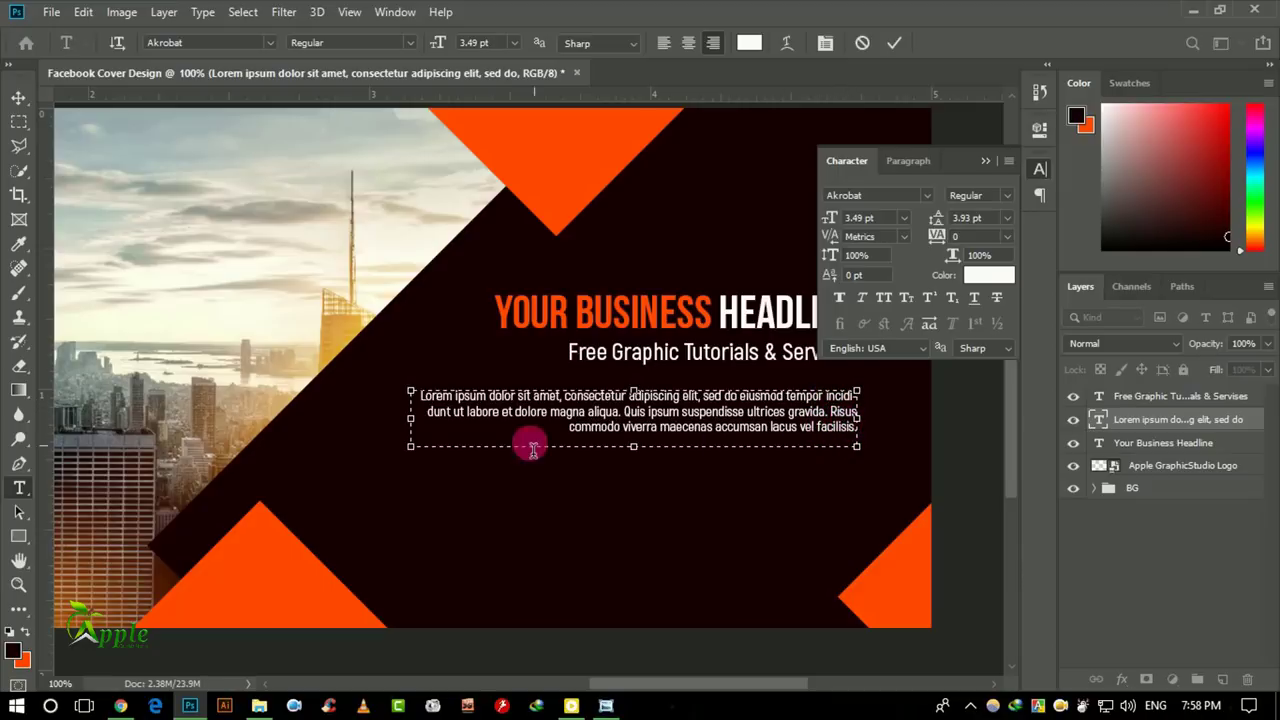
pyautogui.moveTo(410, 418); pyautogui.dragTo(397, 420)
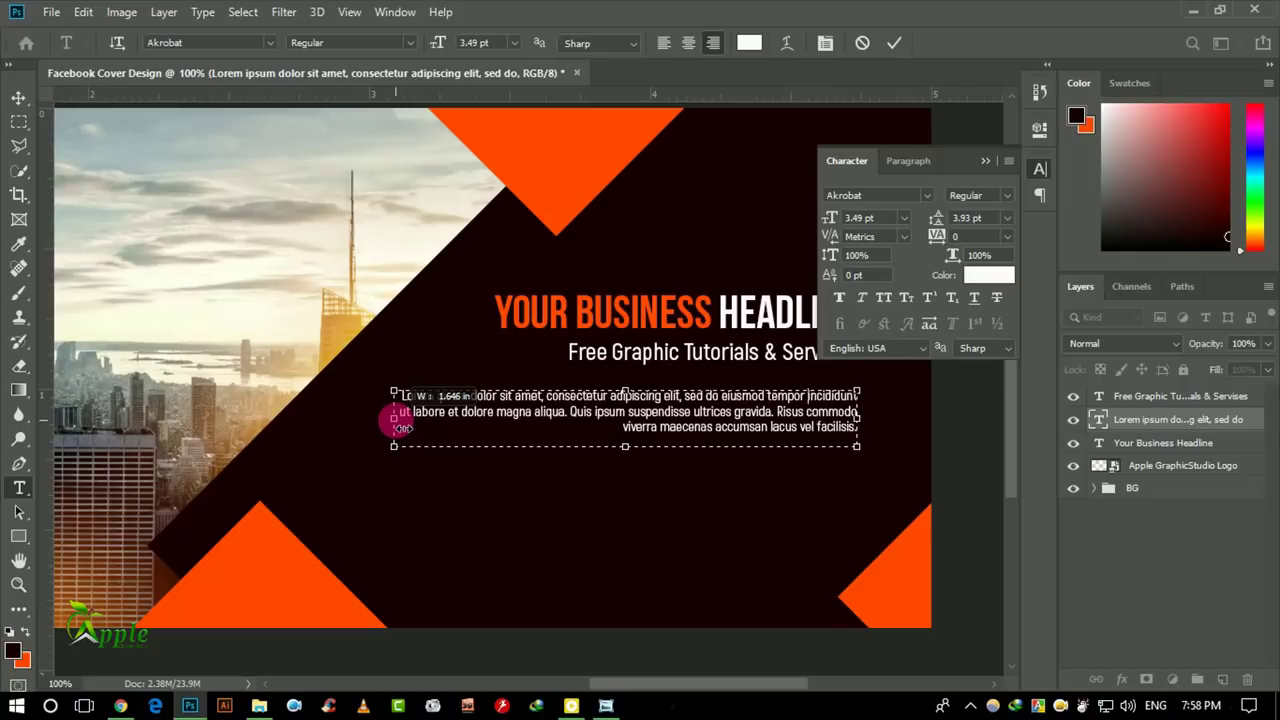
pyautogui.click(893, 43)
# Insert a line break before 'Risus' so the paragraph fits three lines.
pyautogui.click(786, 420)
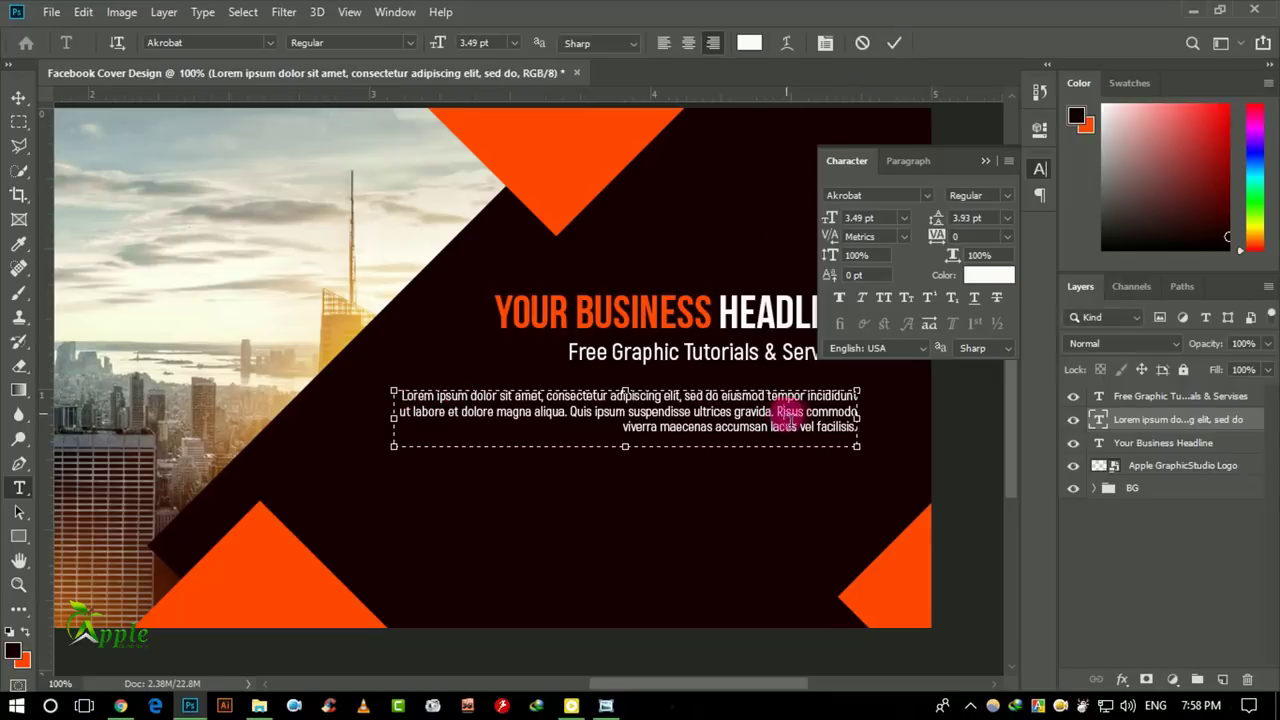
pyautogui.press('Return')
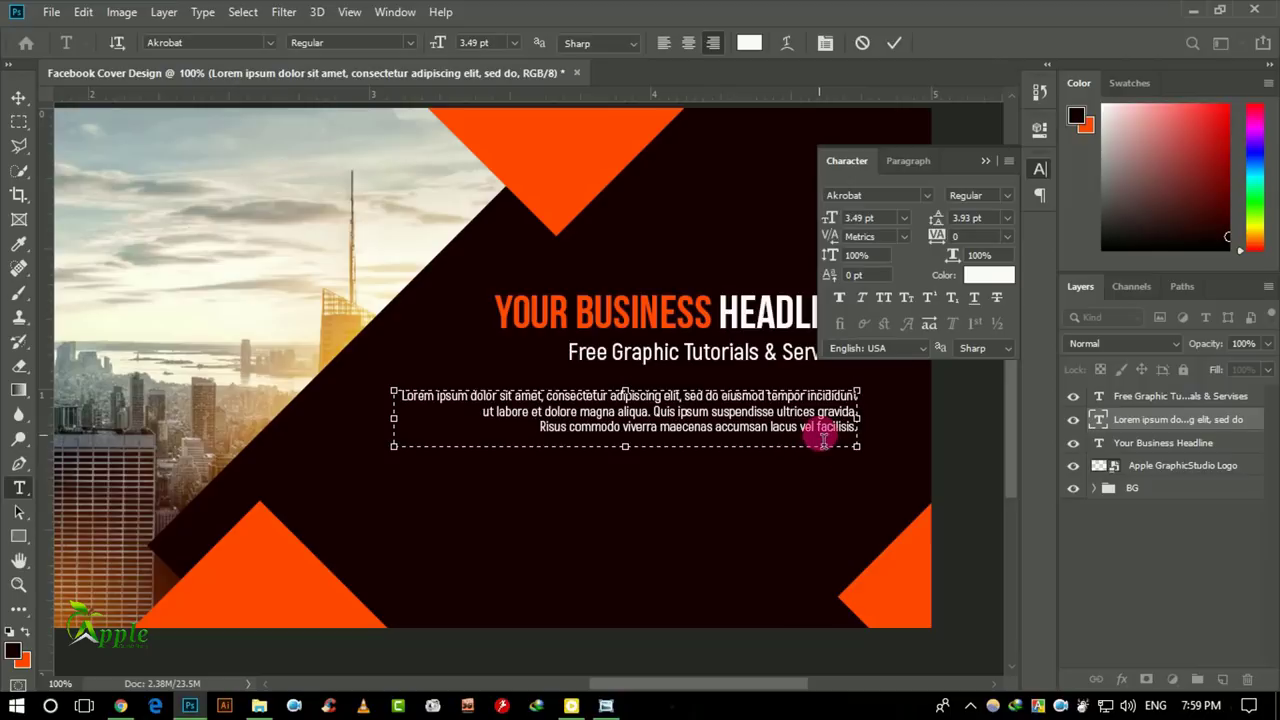
pyautogui.click(893, 43)
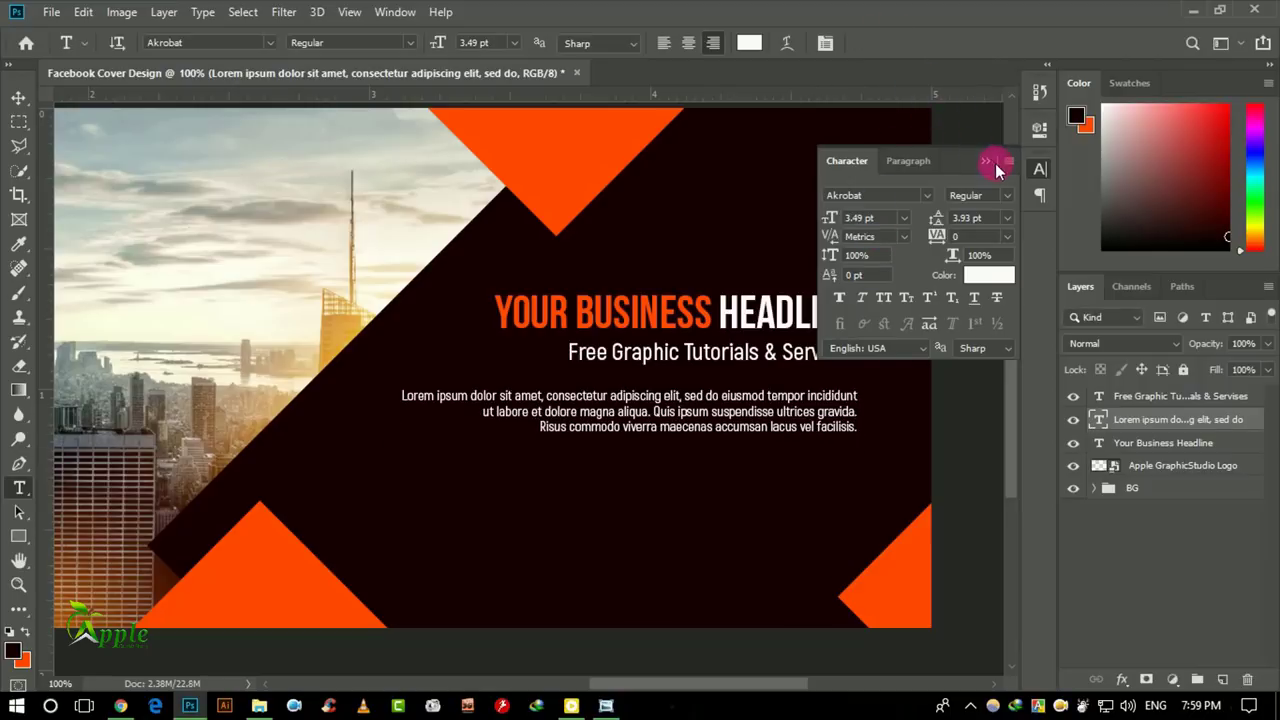
pyautogui.click(986, 161)
pyautogui.click(18, 97)
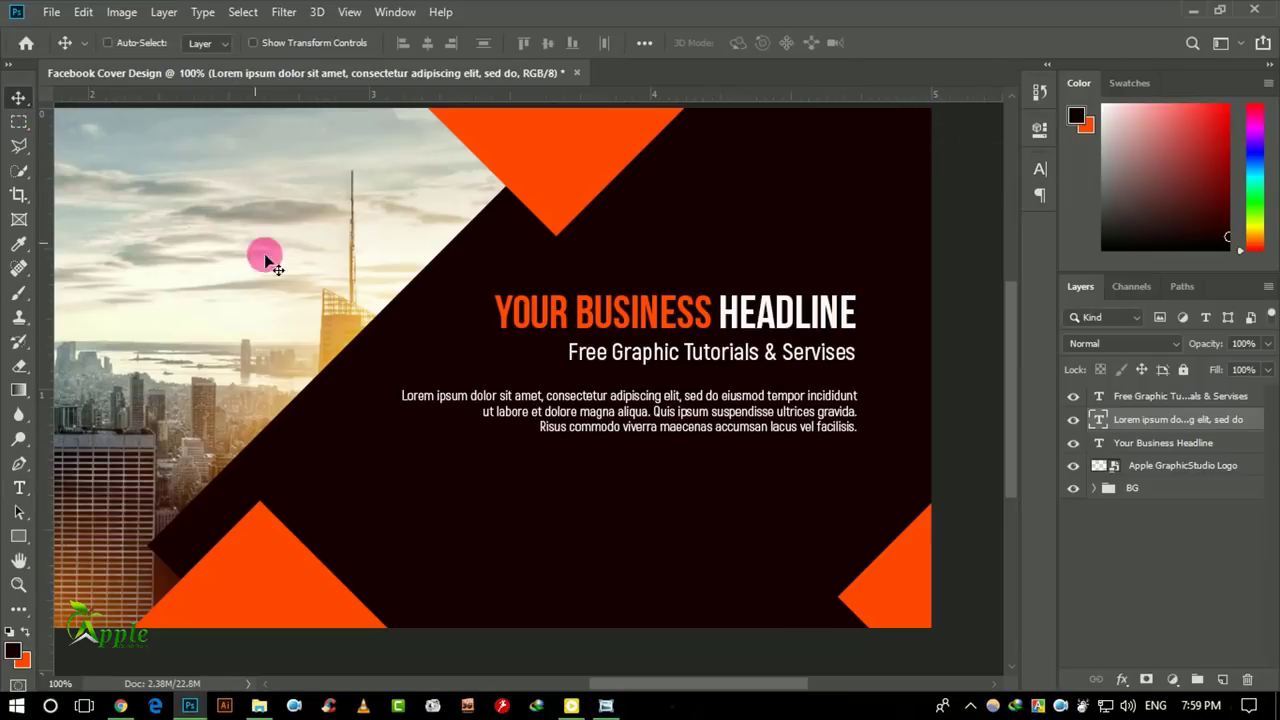
pyautogui.press('Up')
pyautogui.press('Up')
pyautogui.press('Up')
pyautogui.press('Up')
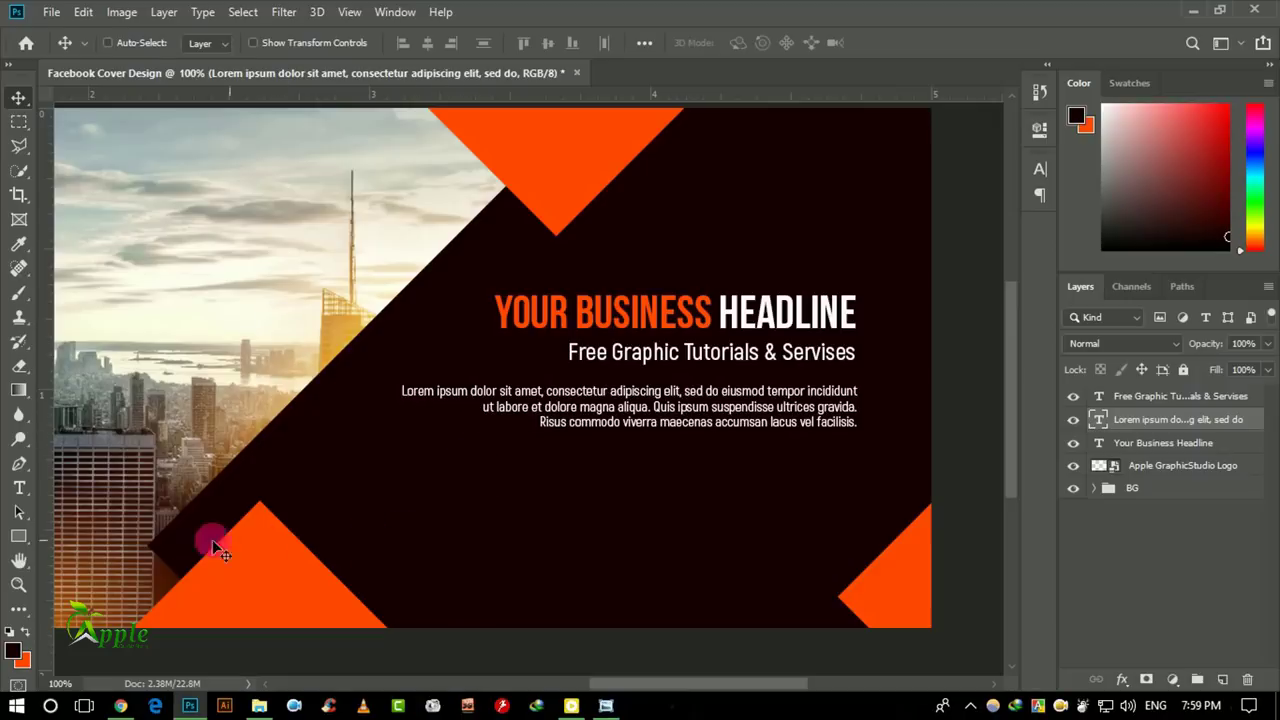
pyautogui.click(19, 488)
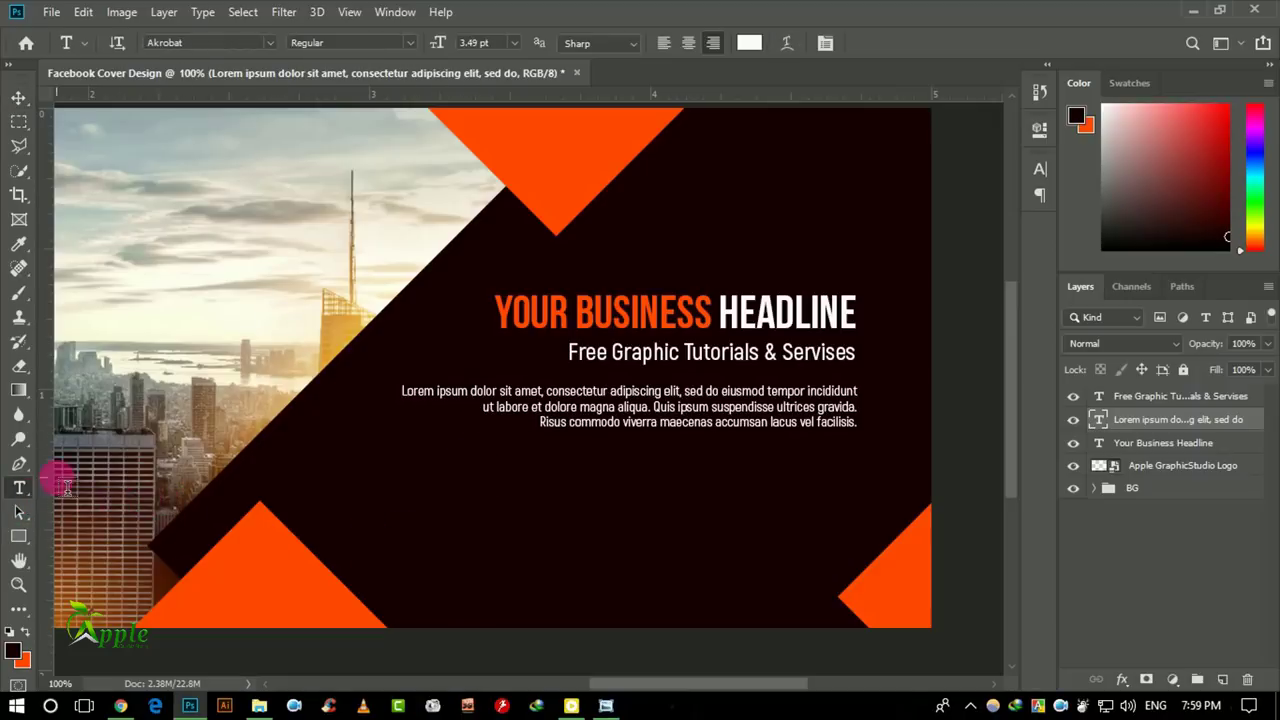
pyautogui.click(360, 522)
pyautogui.write('www.applegraphicstudio.com')
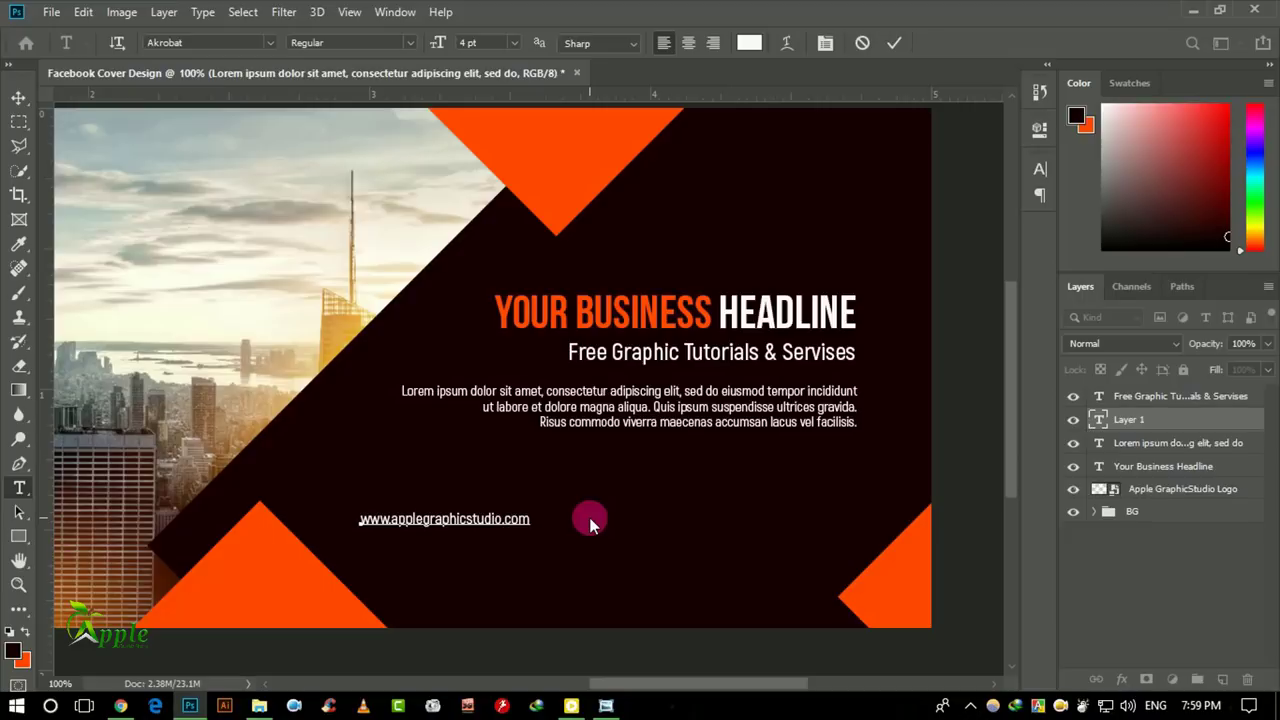
# Enlarge the URL from 4 pt to 6 pt and right-align it.
pyautogui.hotkey('ctrl', 'a')
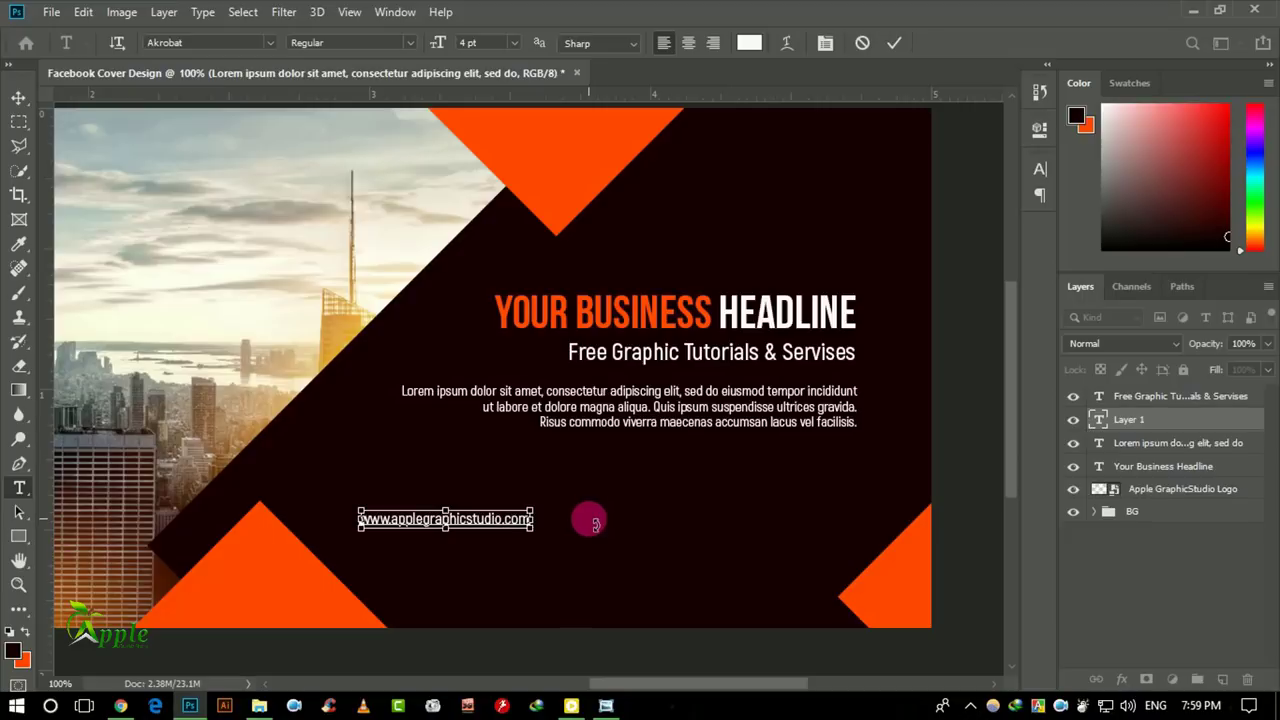
pyautogui.click(1036, 184)
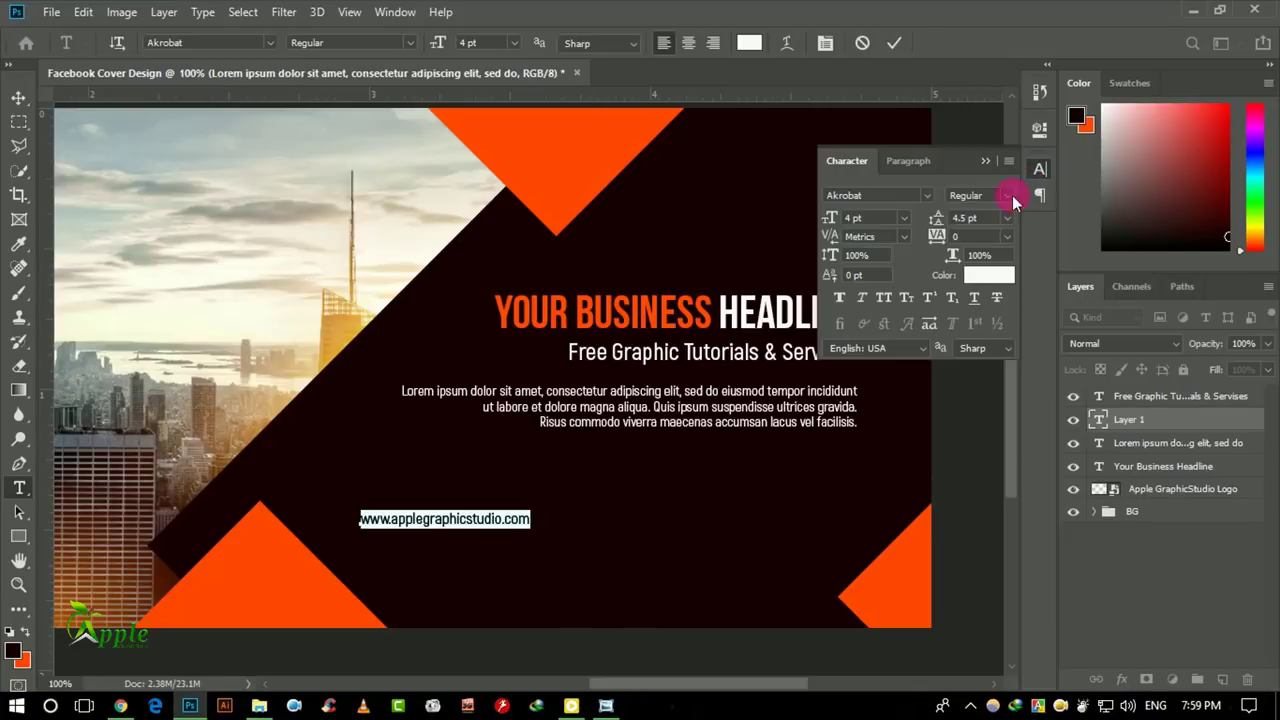
pyautogui.moveTo(835, 225); pyautogui.dragTo(842, 225)
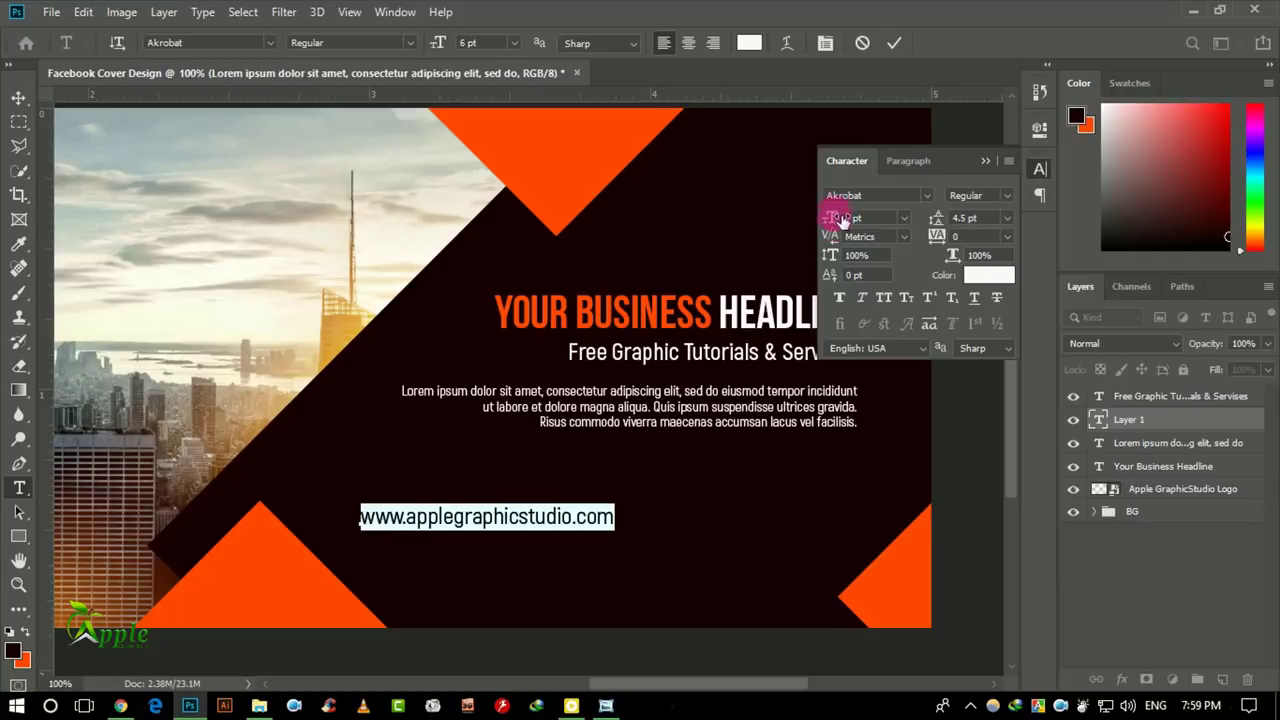
pyautogui.click(893, 43)
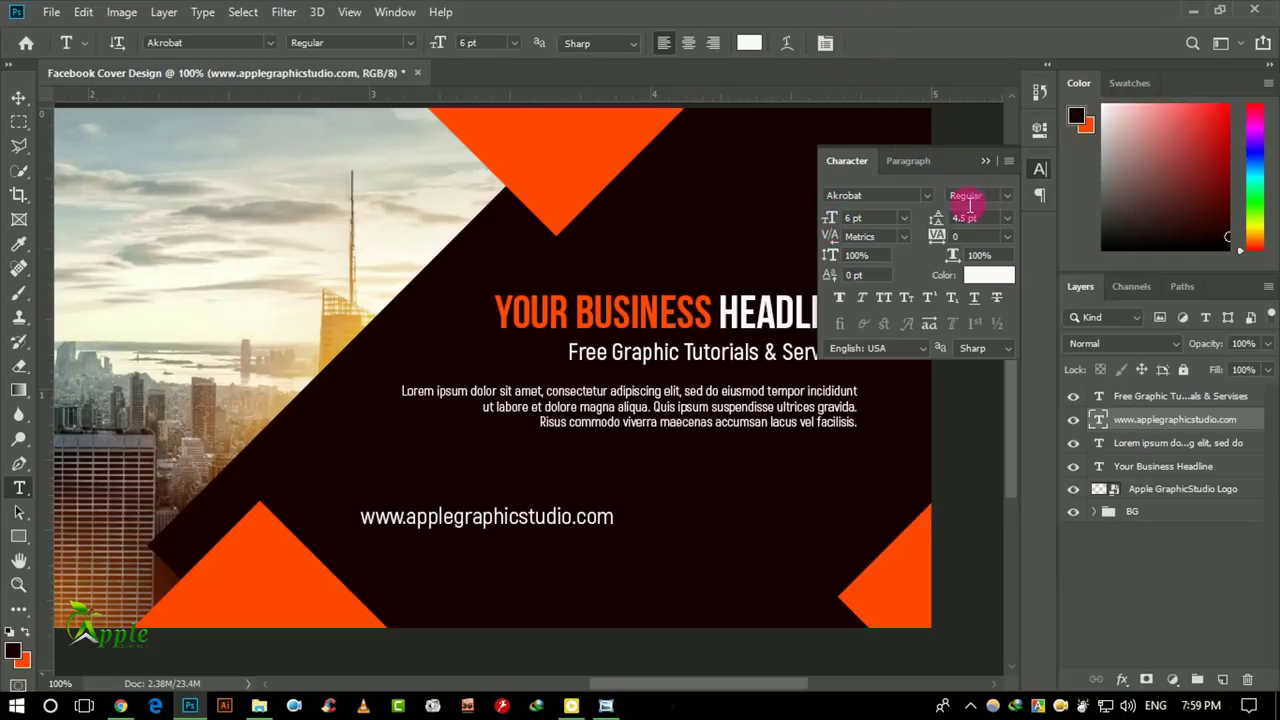
pyautogui.click(713, 43)
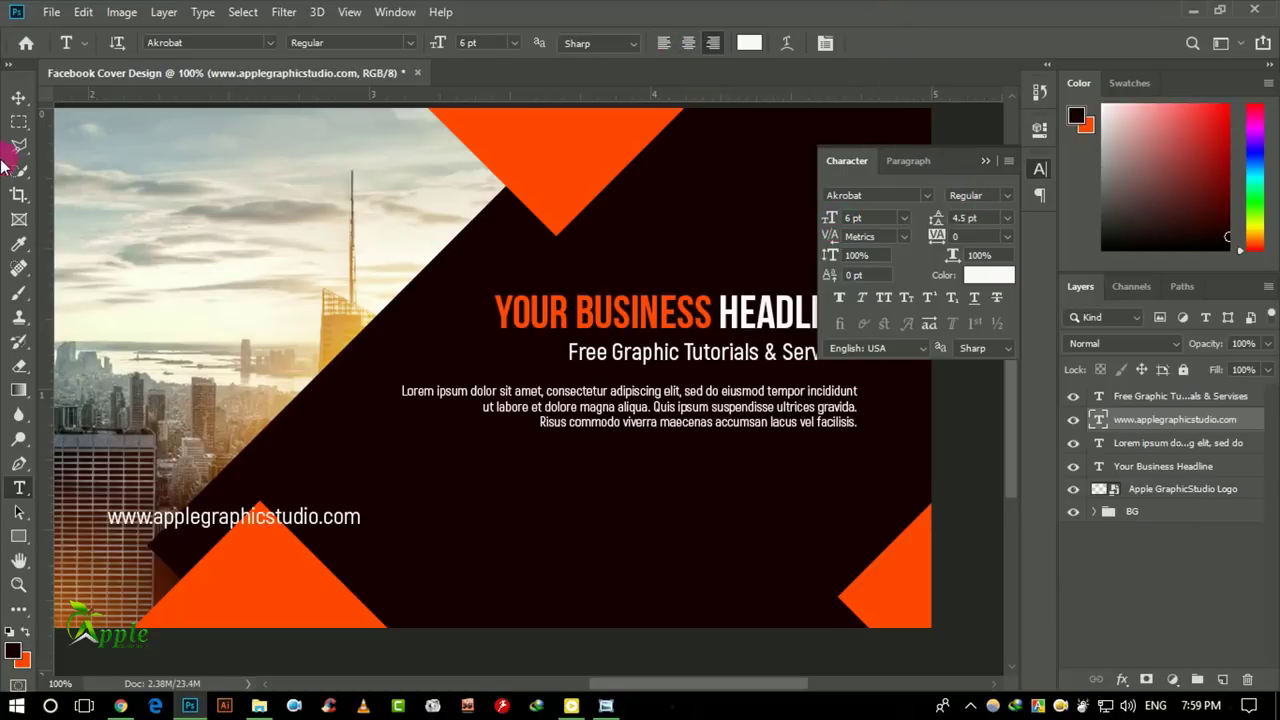
# Position the URL under the body text, flush with its right edge.
pyautogui.click(18, 97)
pyautogui.moveTo(257, 514); pyautogui.dragTo(793, 497)
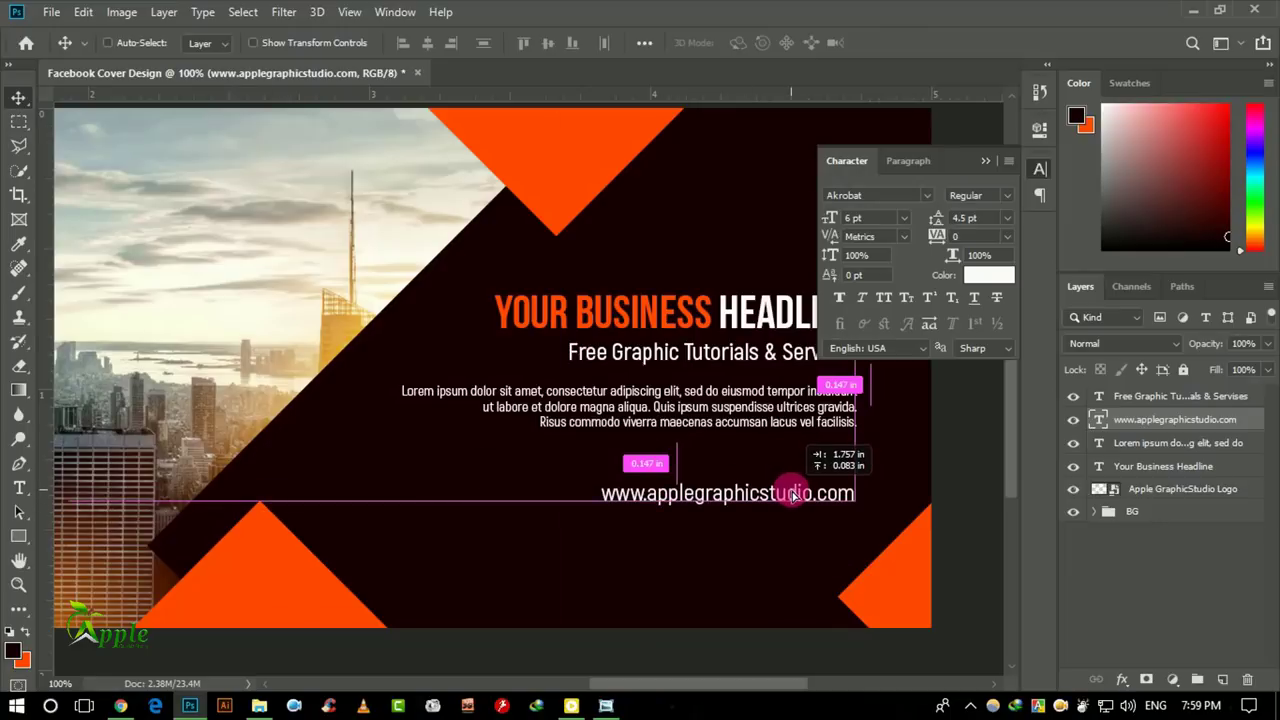
pyautogui.click(985, 161)
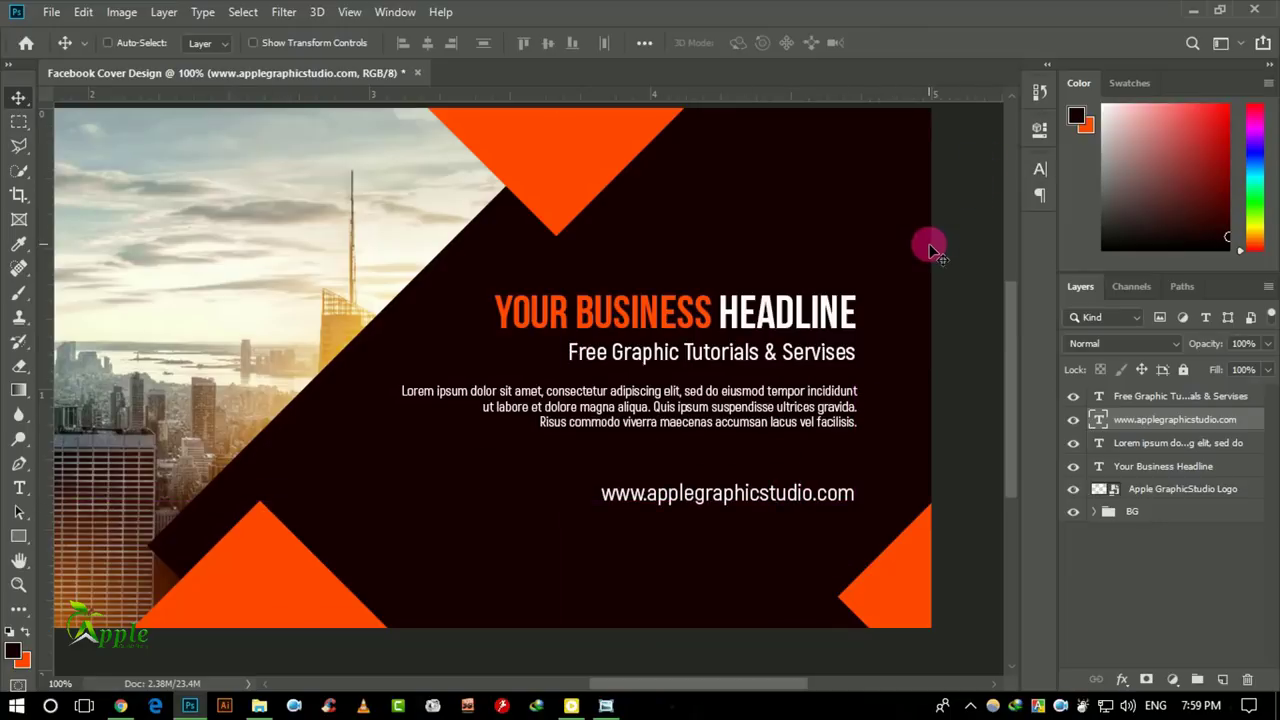
pyautogui.press('Up')
pyautogui.press('Up')
pyautogui.press('Up')
pyautogui.press('Up')
pyautogui.press('Up')
pyautogui.press('Up')
pyautogui.press('Up')
pyautogui.press('Up')
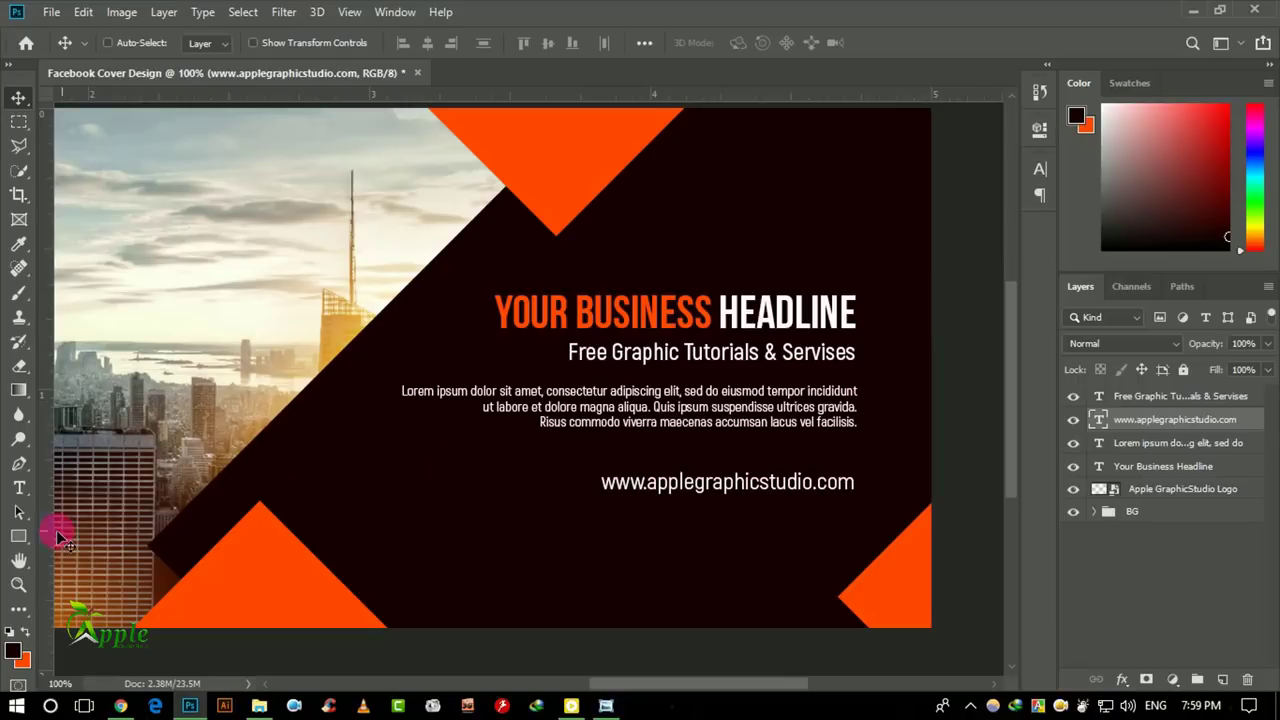
# Draw Rectangle 3 around the URL, layer it beneath the text, and nudge the URL left.
pyautogui.click(18, 540)
pyautogui.moveTo(584, 464); pyautogui.dragTo(856, 503)
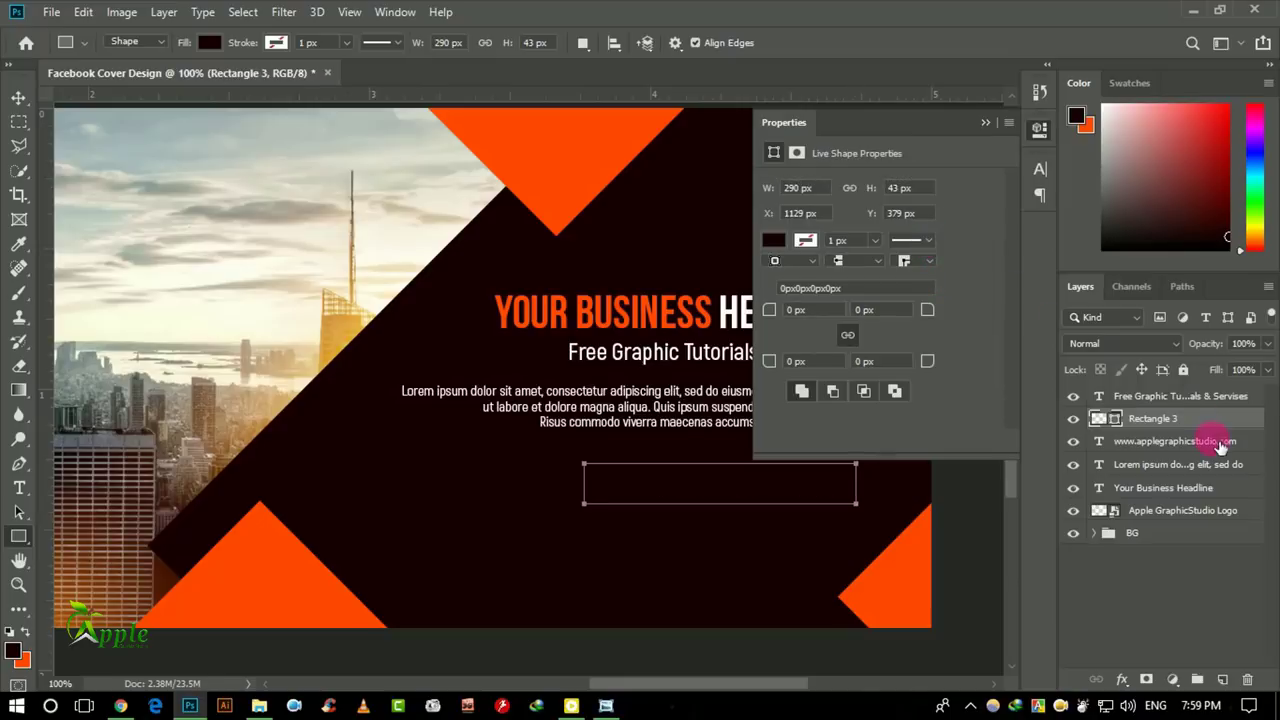
pyautogui.moveTo(1208, 424); pyautogui.dragTo(1195, 450)
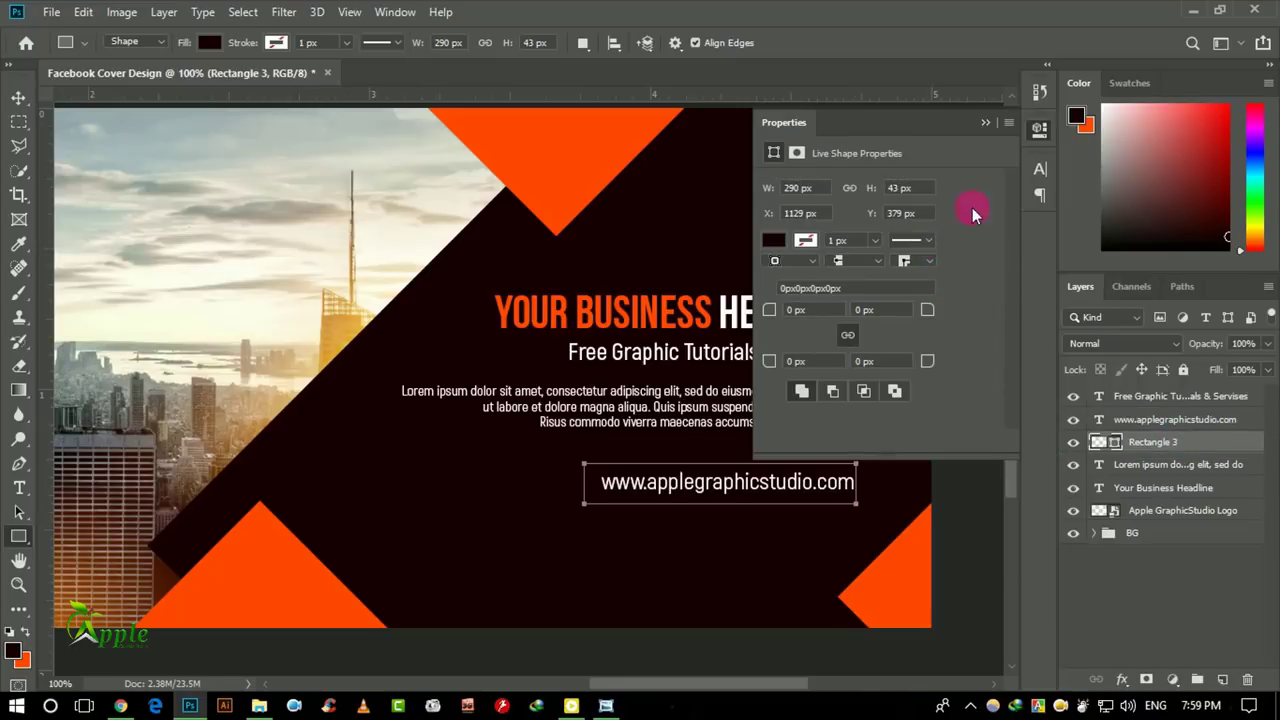
pyautogui.click(983, 124)
pyautogui.click(18, 97)
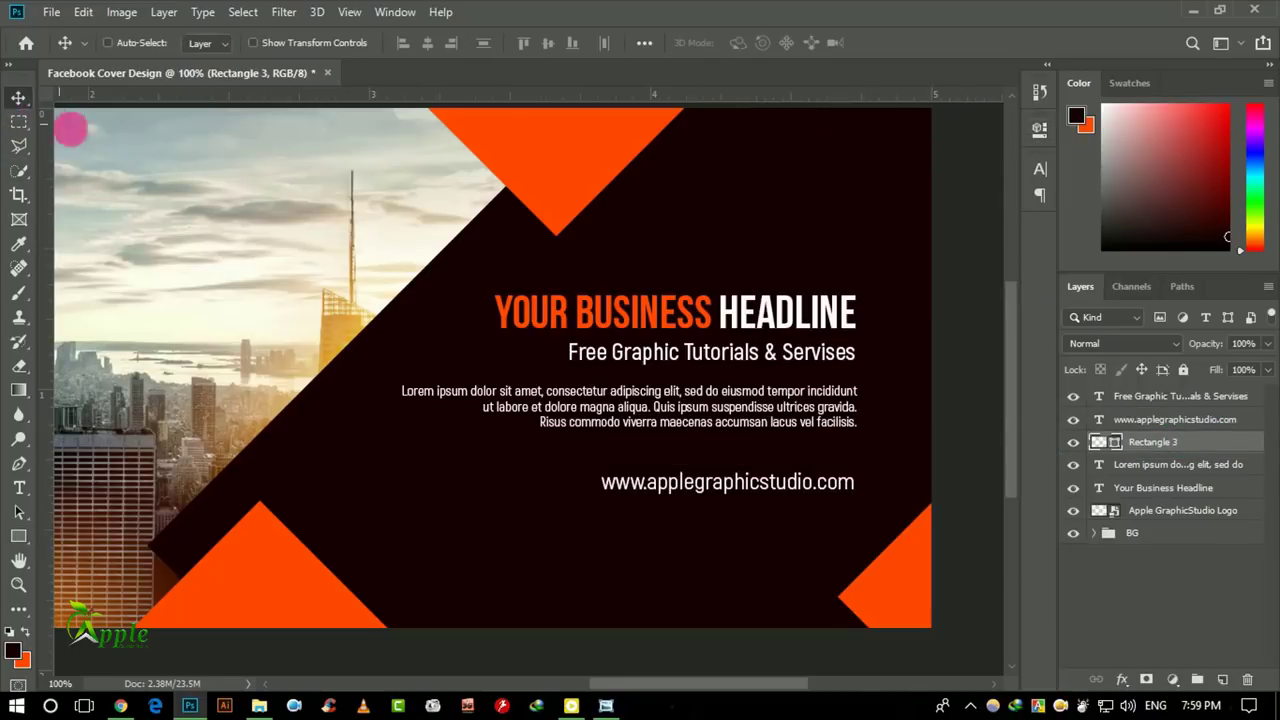
pyautogui.click(1181, 442)
pyautogui.click(1181, 420)
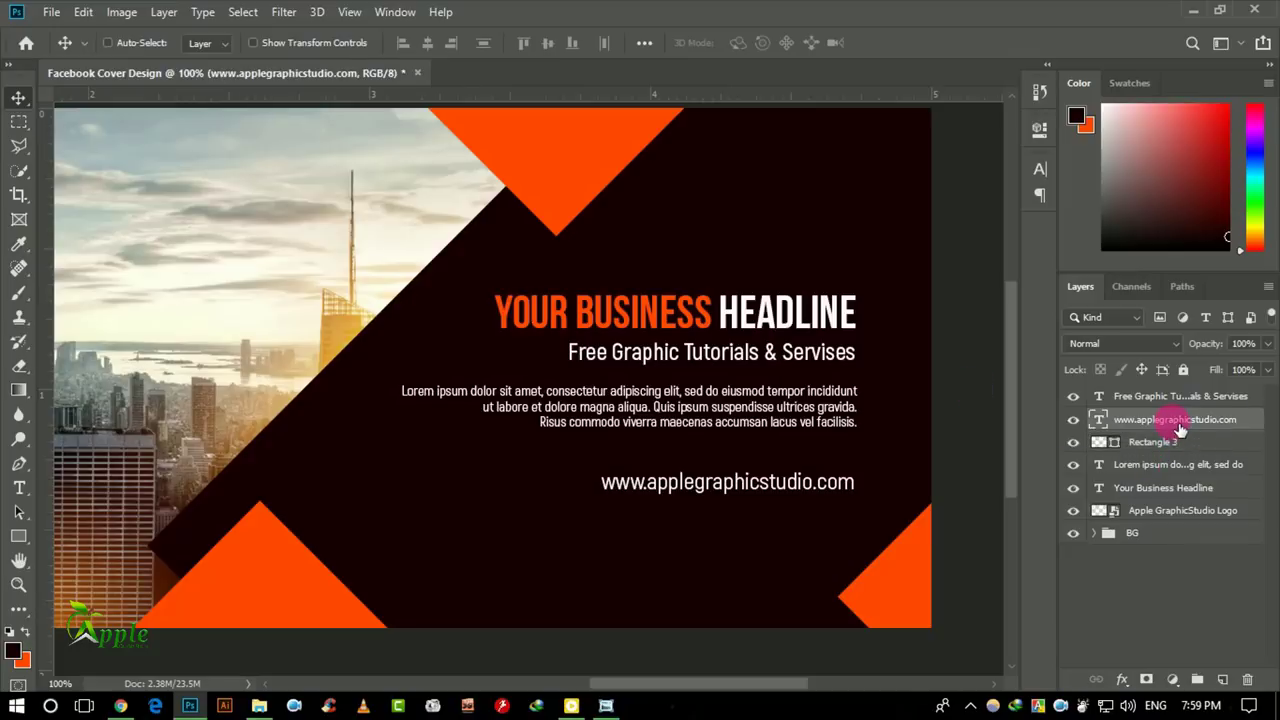
pyautogui.press('Left')
pyautogui.press('Left')
pyautogui.press('Left')
pyautogui.press('Left')
pyautogui.press('Left')
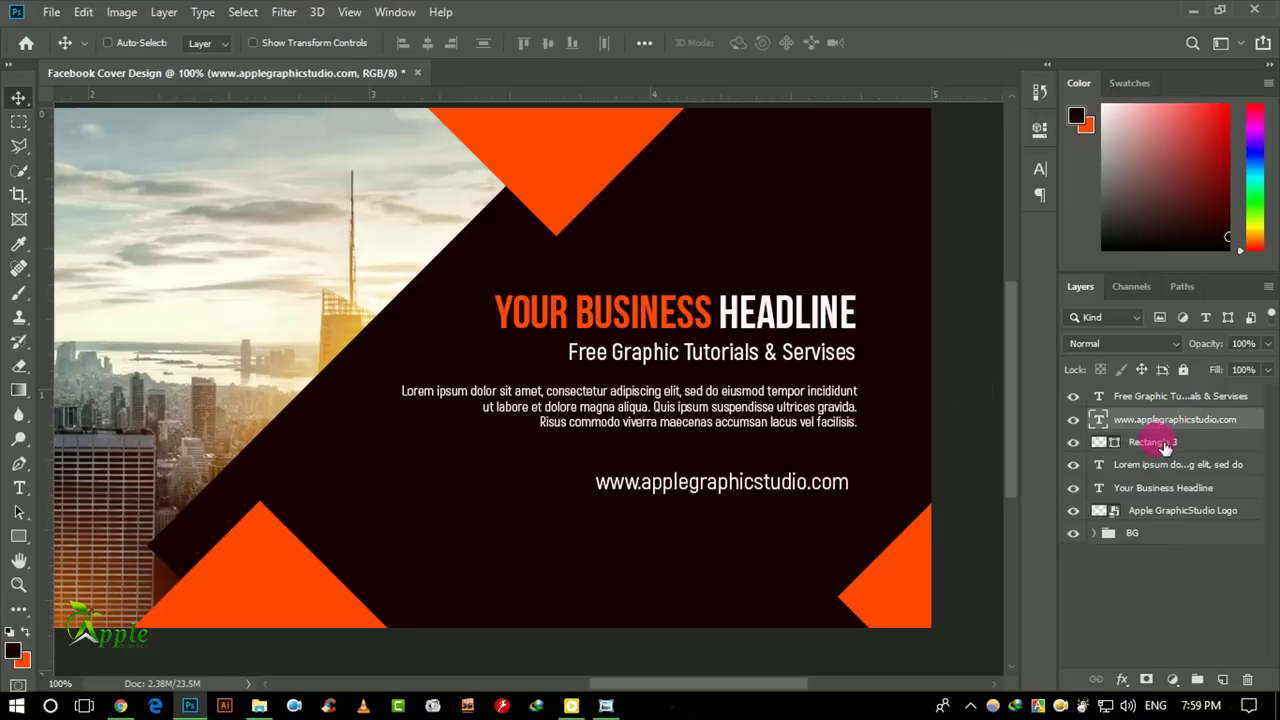
pyautogui.press('Left')
pyautogui.press('Left')
# Give Rectangle 3 no fill and an orange #ff4900 stroke sampled from the triangle.
pyautogui.click(1161, 450)
pyautogui.click(1039, 171)
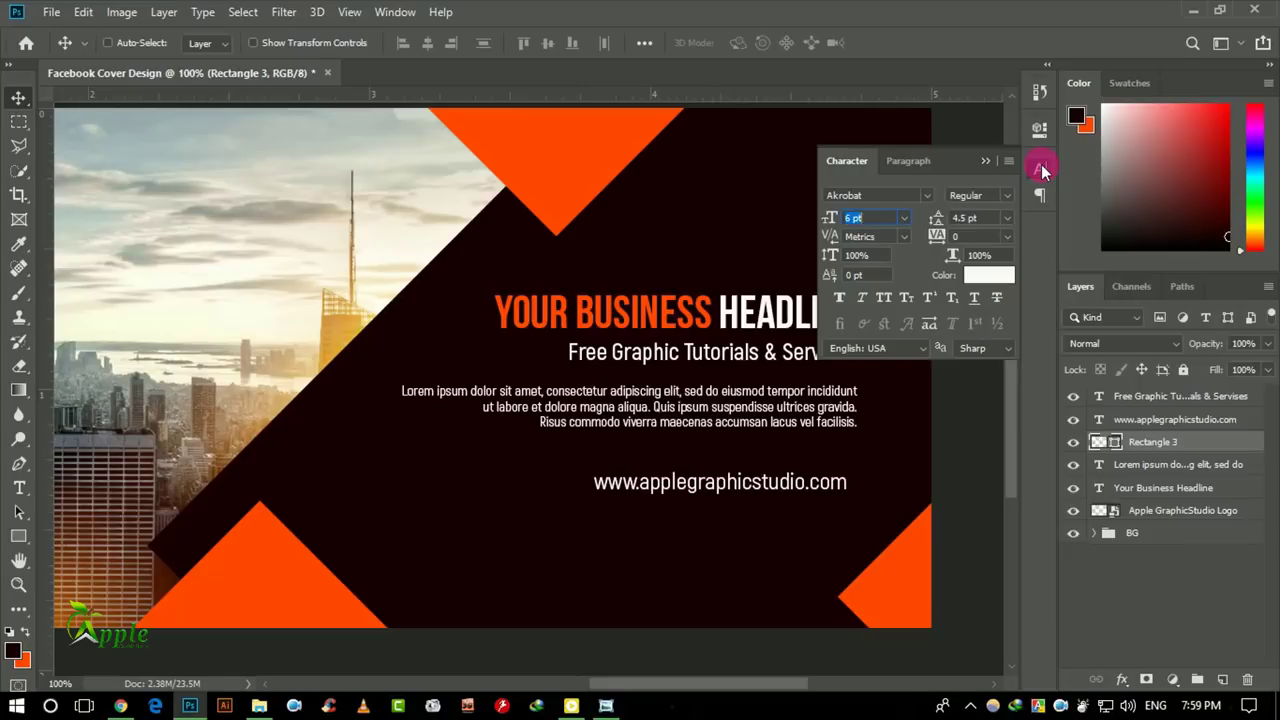
pyautogui.click(1040, 172)
pyautogui.click(1039, 128)
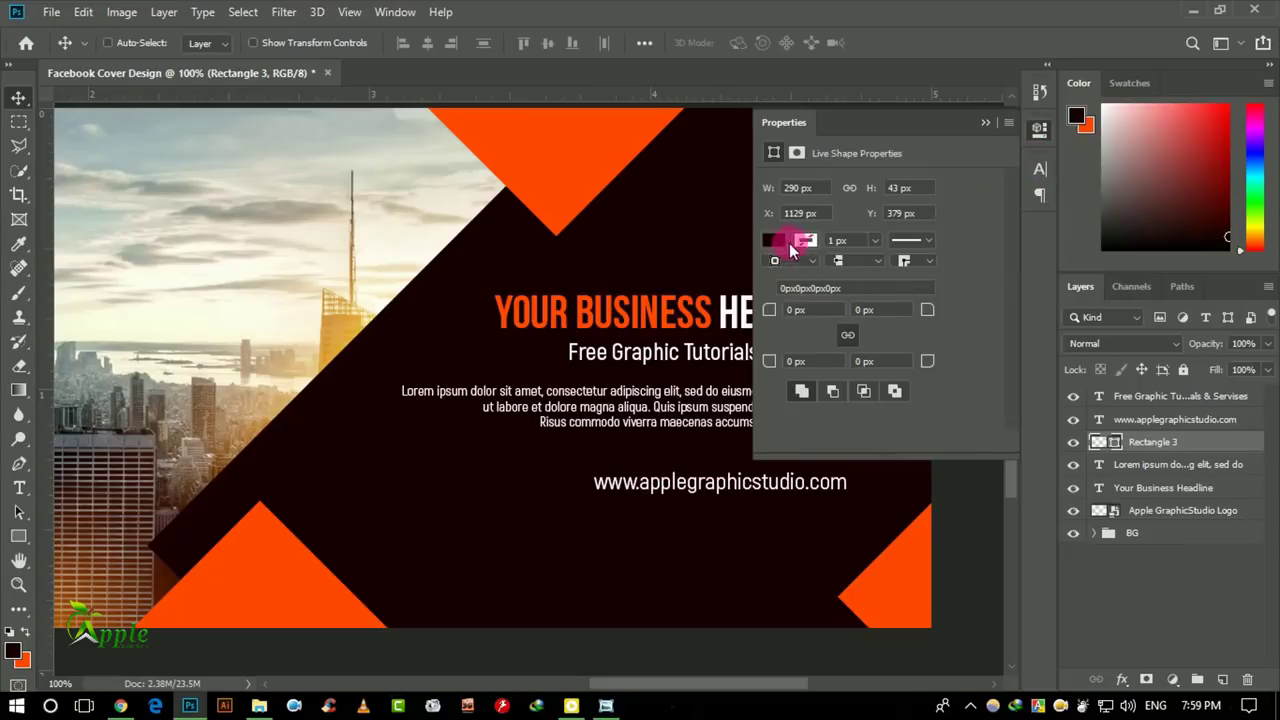
pyautogui.click(775, 240)
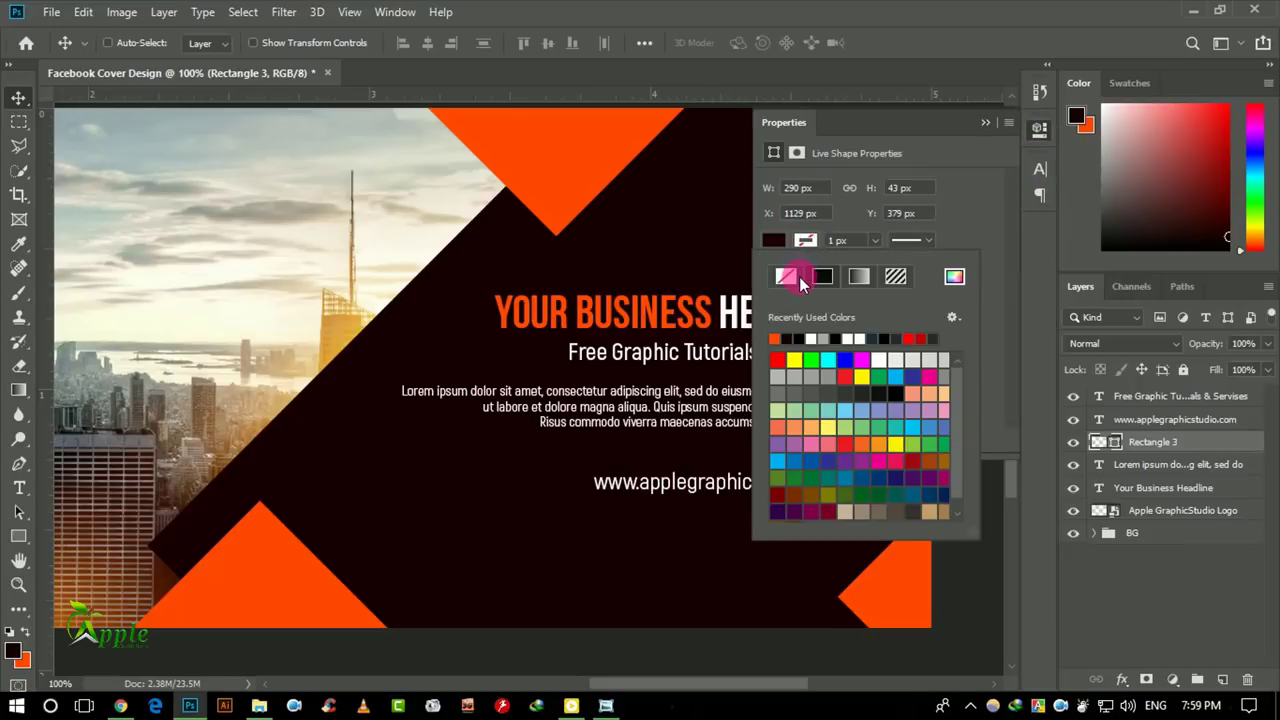
pyautogui.click(799, 276)
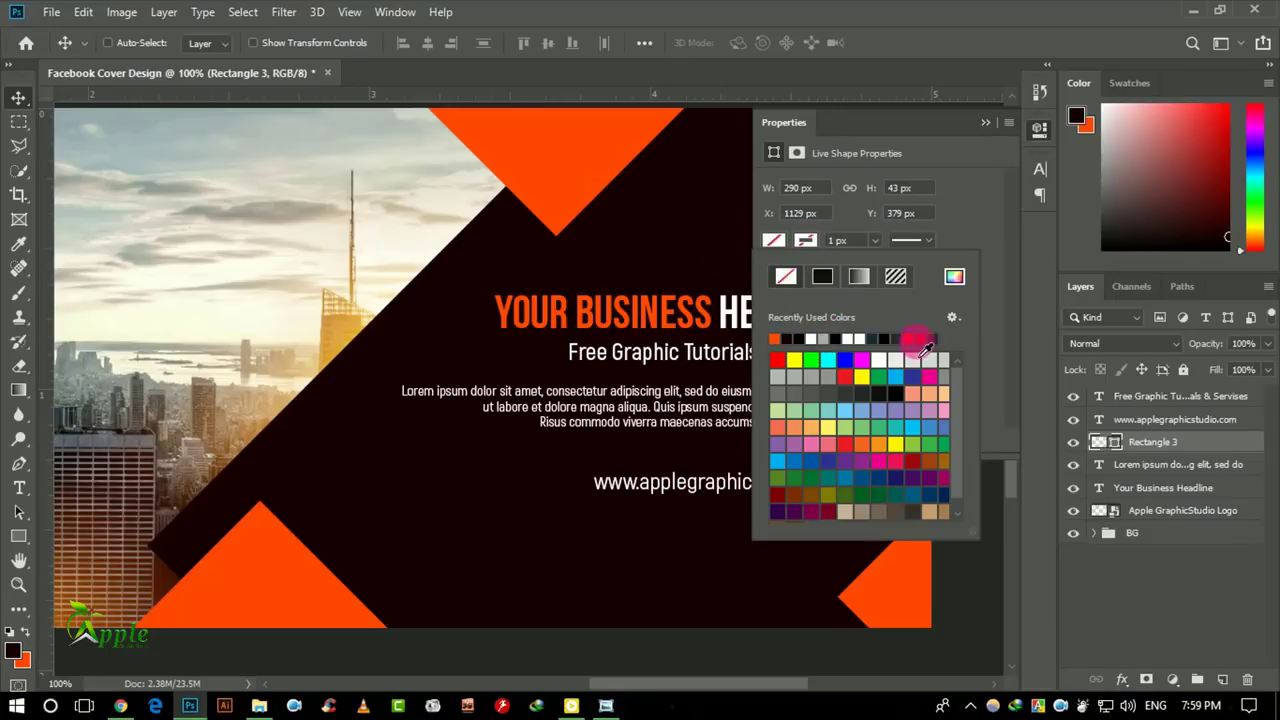
pyautogui.click(954, 276)
pyautogui.click(517, 131)
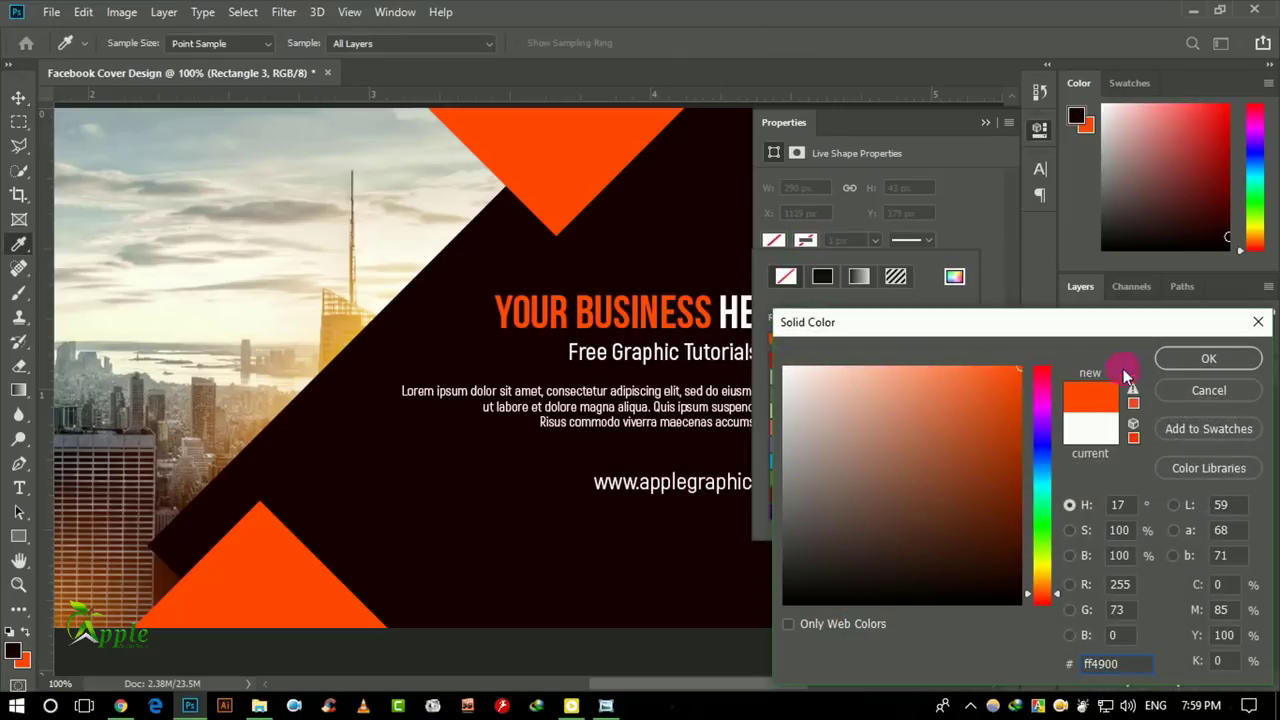
pyautogui.click(1165, 359)
pyautogui.click(841, 248)
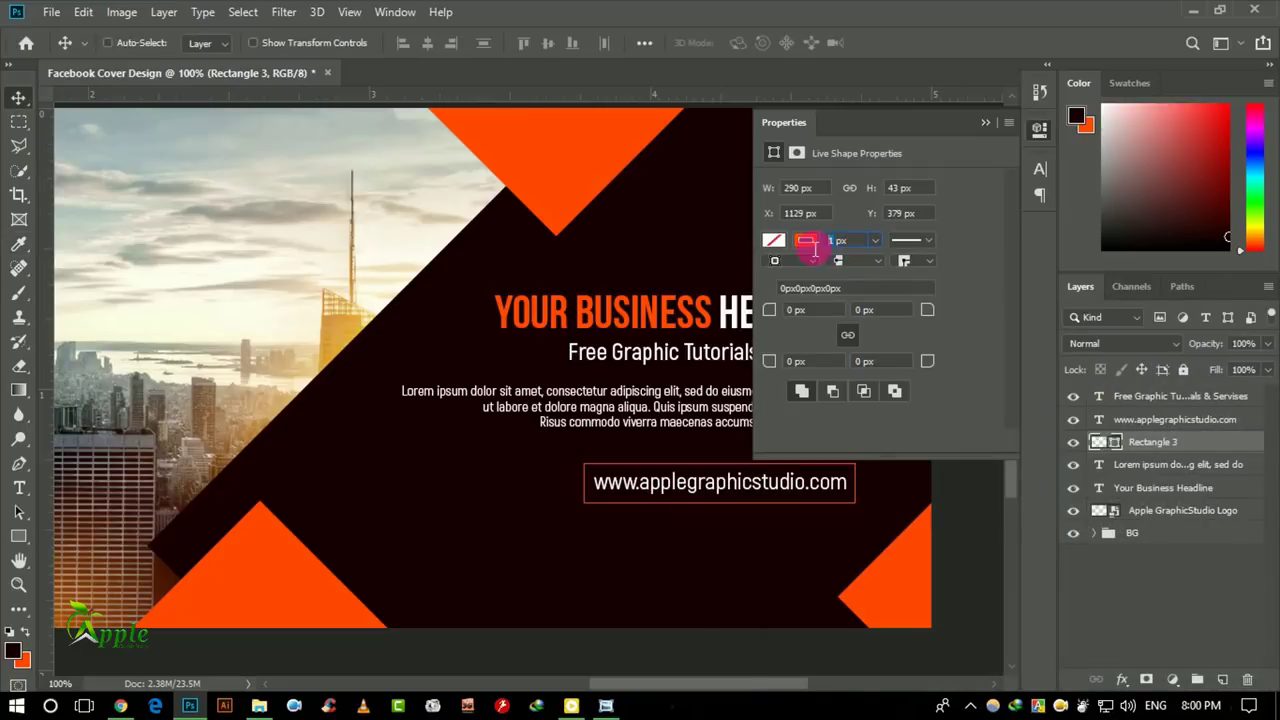
pyautogui.click(994, 120)
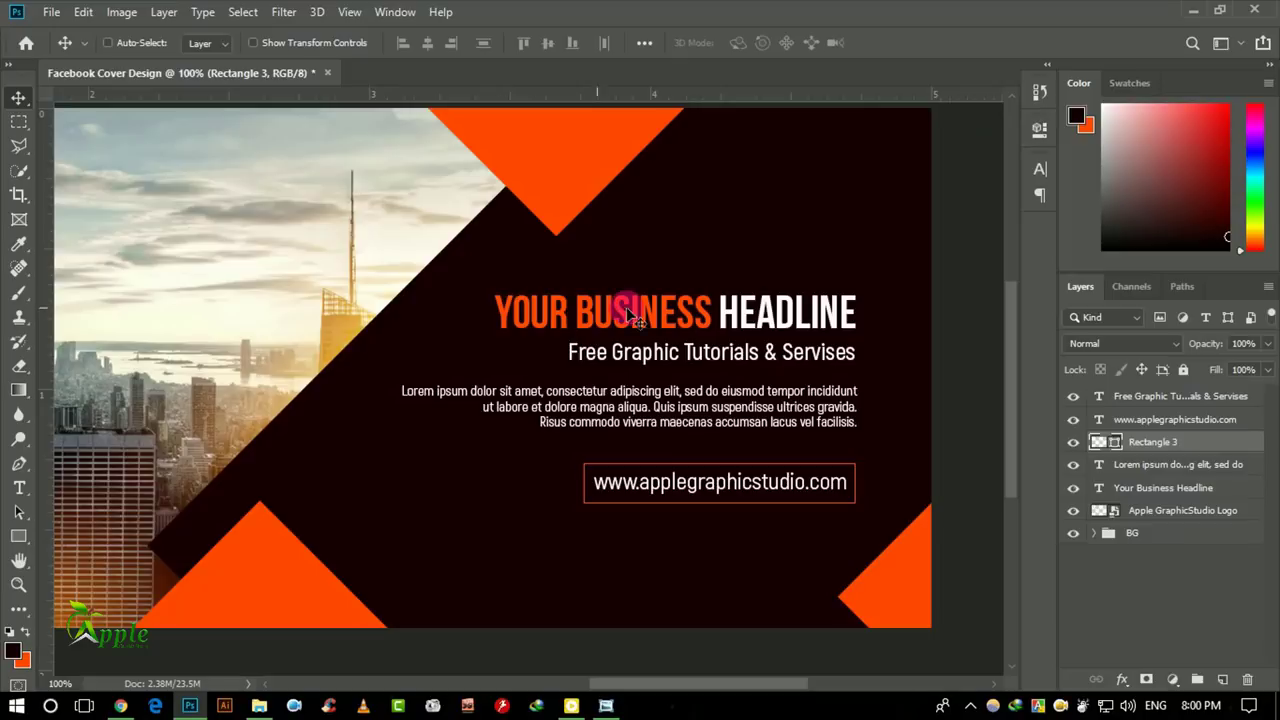
pyautogui.hotkey('ctrl', '-')
pyautogui.moveTo(800, 385); pyautogui.dragTo(803, 373)
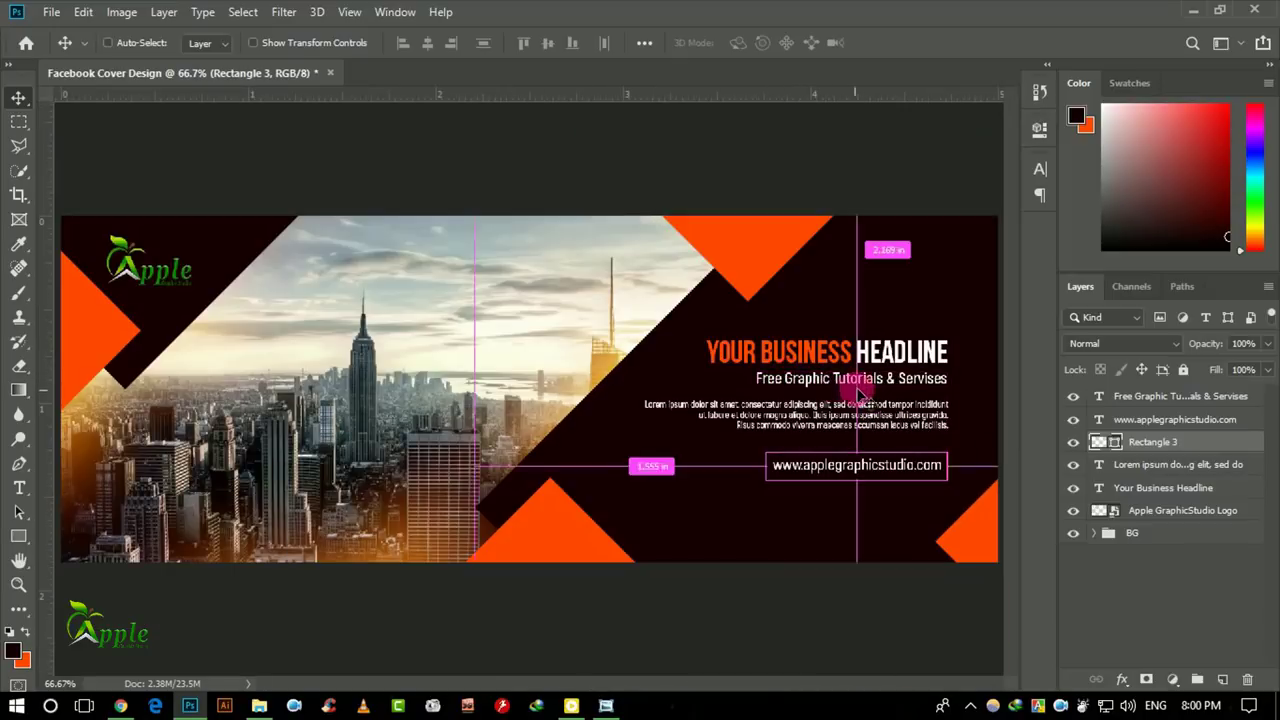
pyautogui.hotkey('ctrl', '+')
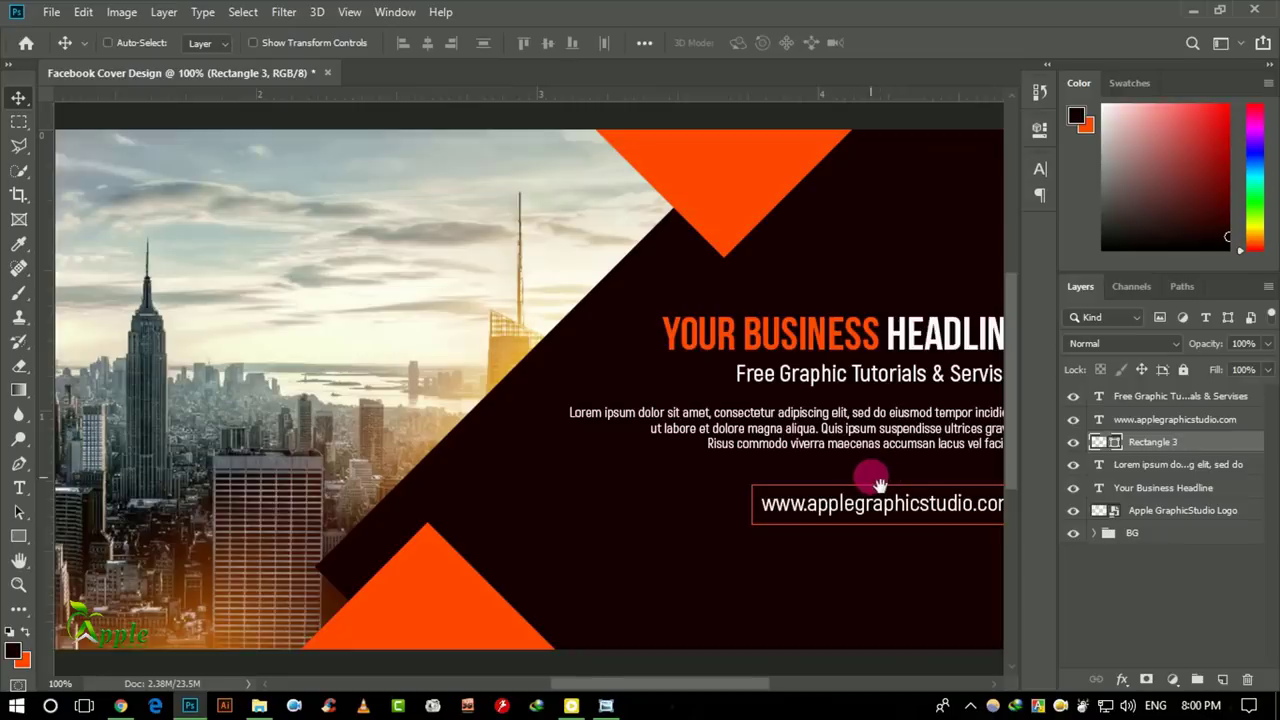
pyautogui.moveTo(871, 471); pyautogui.dragTo(571, 437)
pyautogui.moveTo(563, 509)
pyautogui.mouseDown()
pyautogui.moveTo(657, 347)
pyautogui.moveTo(743, 451)
pyautogui.moveTo(400, 423)
pyautogui.moveTo(428, 405)
pyautogui.mouseUp()
pyautogui.moveTo(637, 365)
pyautogui.mouseDown()
pyautogui.moveTo(543, 363)
pyautogui.moveTo(686, 398)
pyautogui.moveTo(797, 386)
pyautogui.mouseUp()
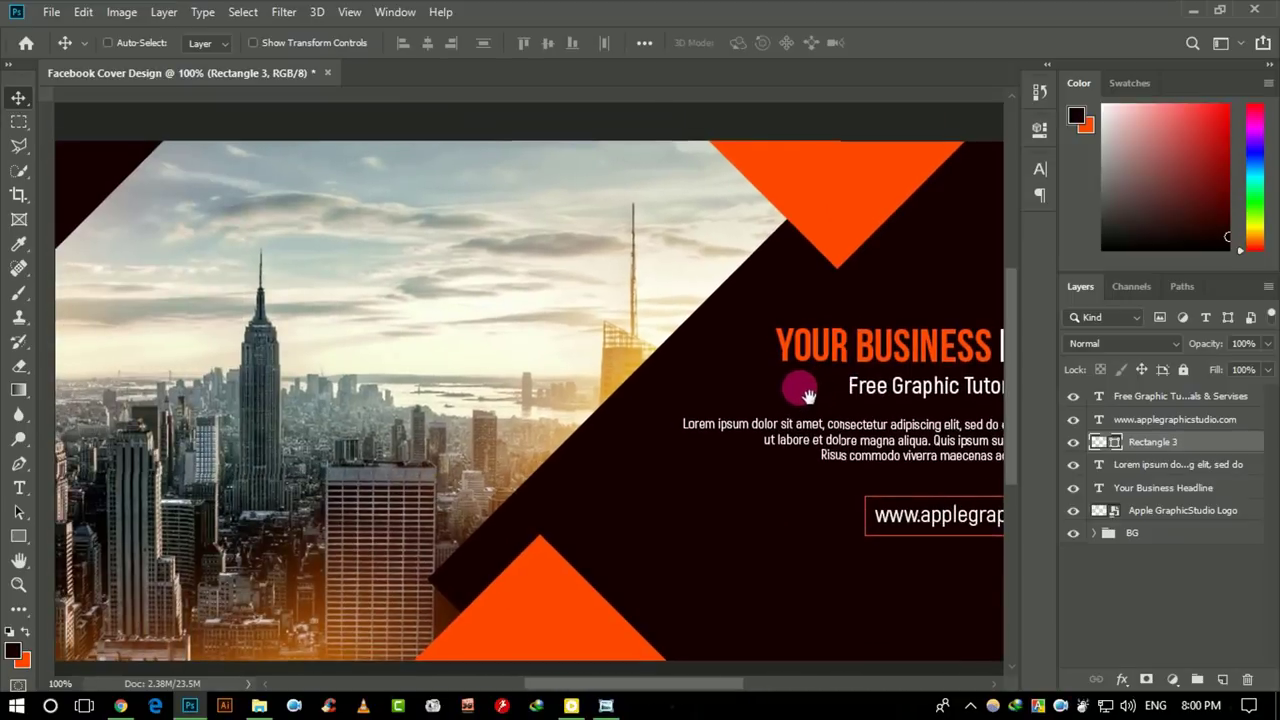
pyautogui.moveTo(694, 346); pyautogui.dragTo(457, 363)
pyautogui.press('ctrl')
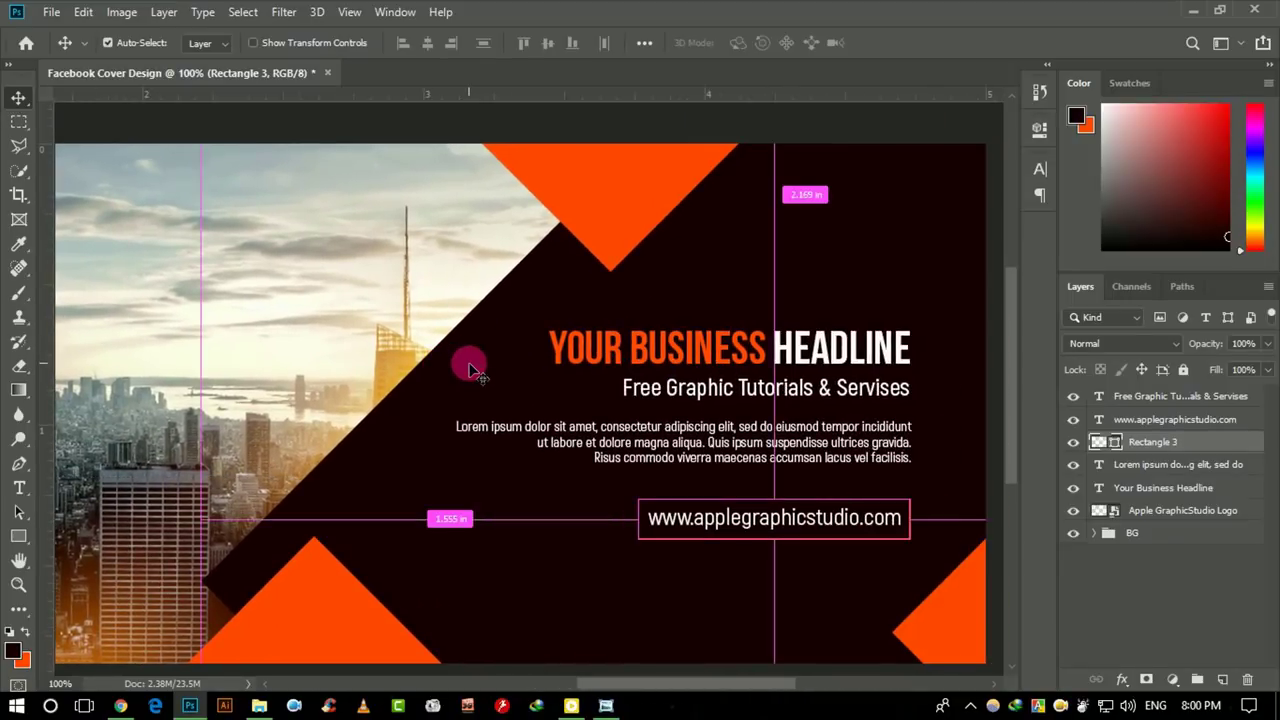